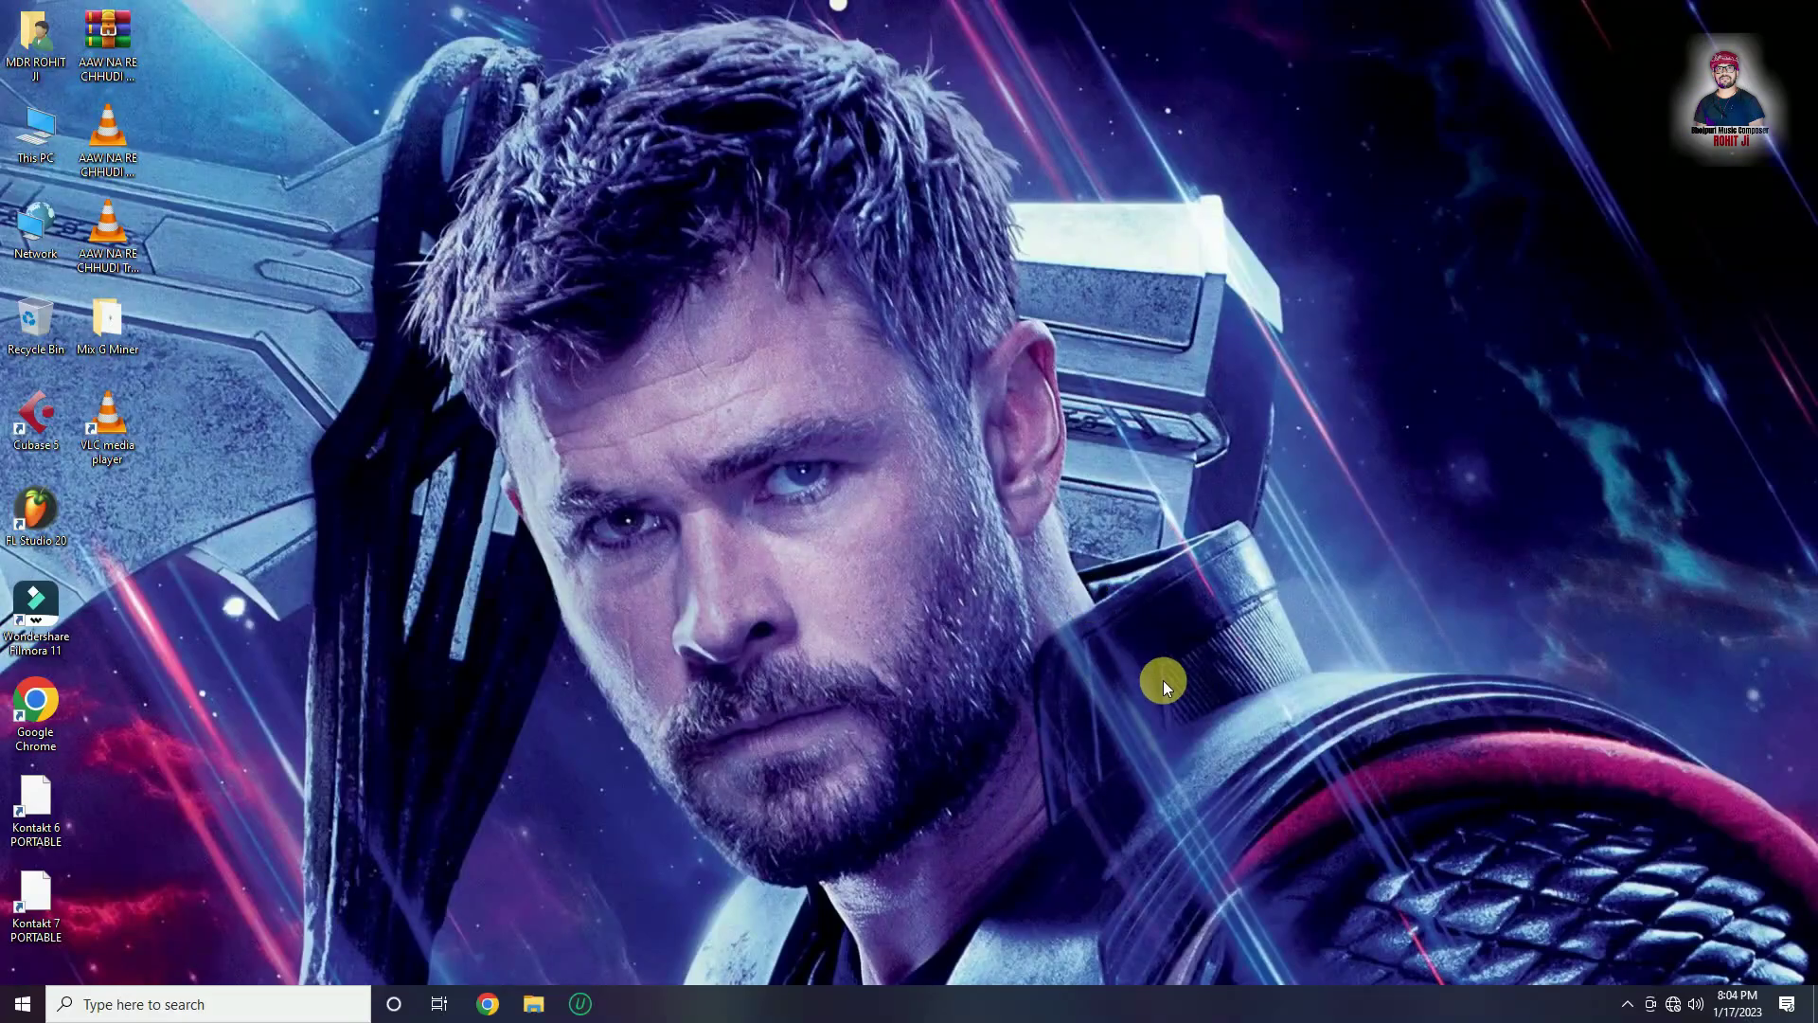
Open the Mix G Miner project file from the Mix G Miner desktop folder and audition the start of the song
{"action": "double_click", "coordinate": [107, 322]}
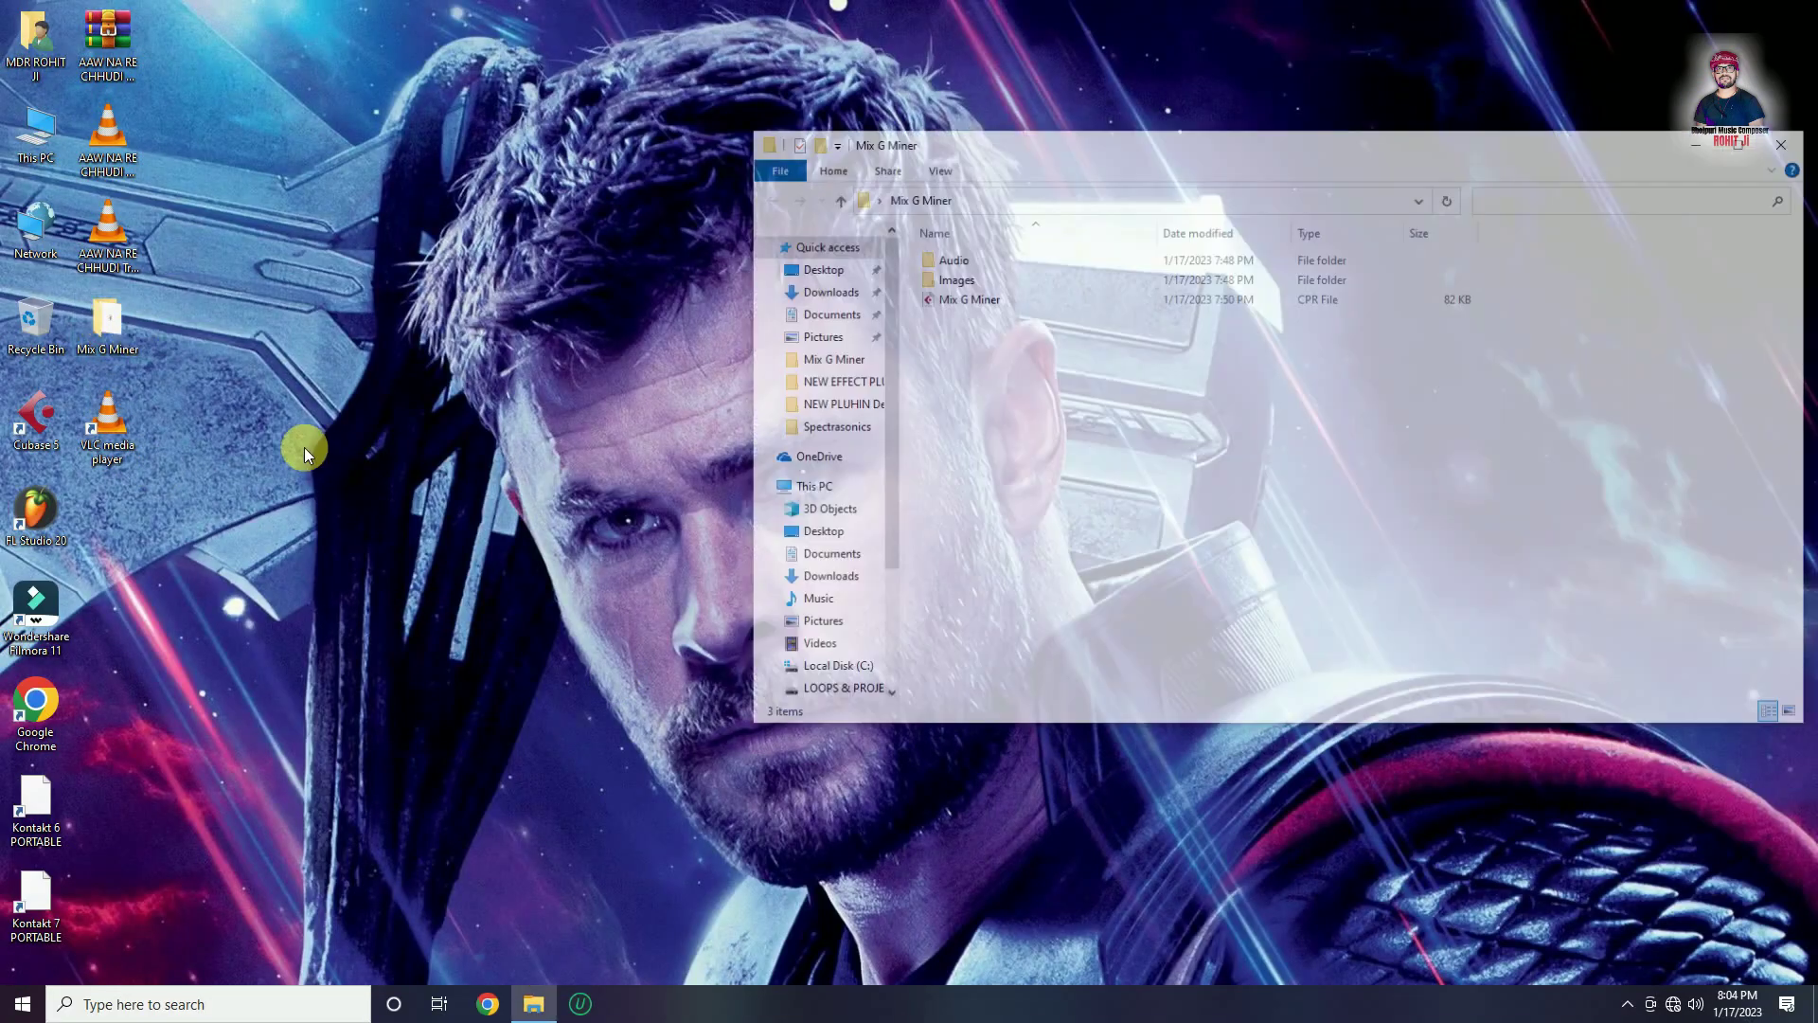
{"action": "double_click", "coordinate": [987, 299]}
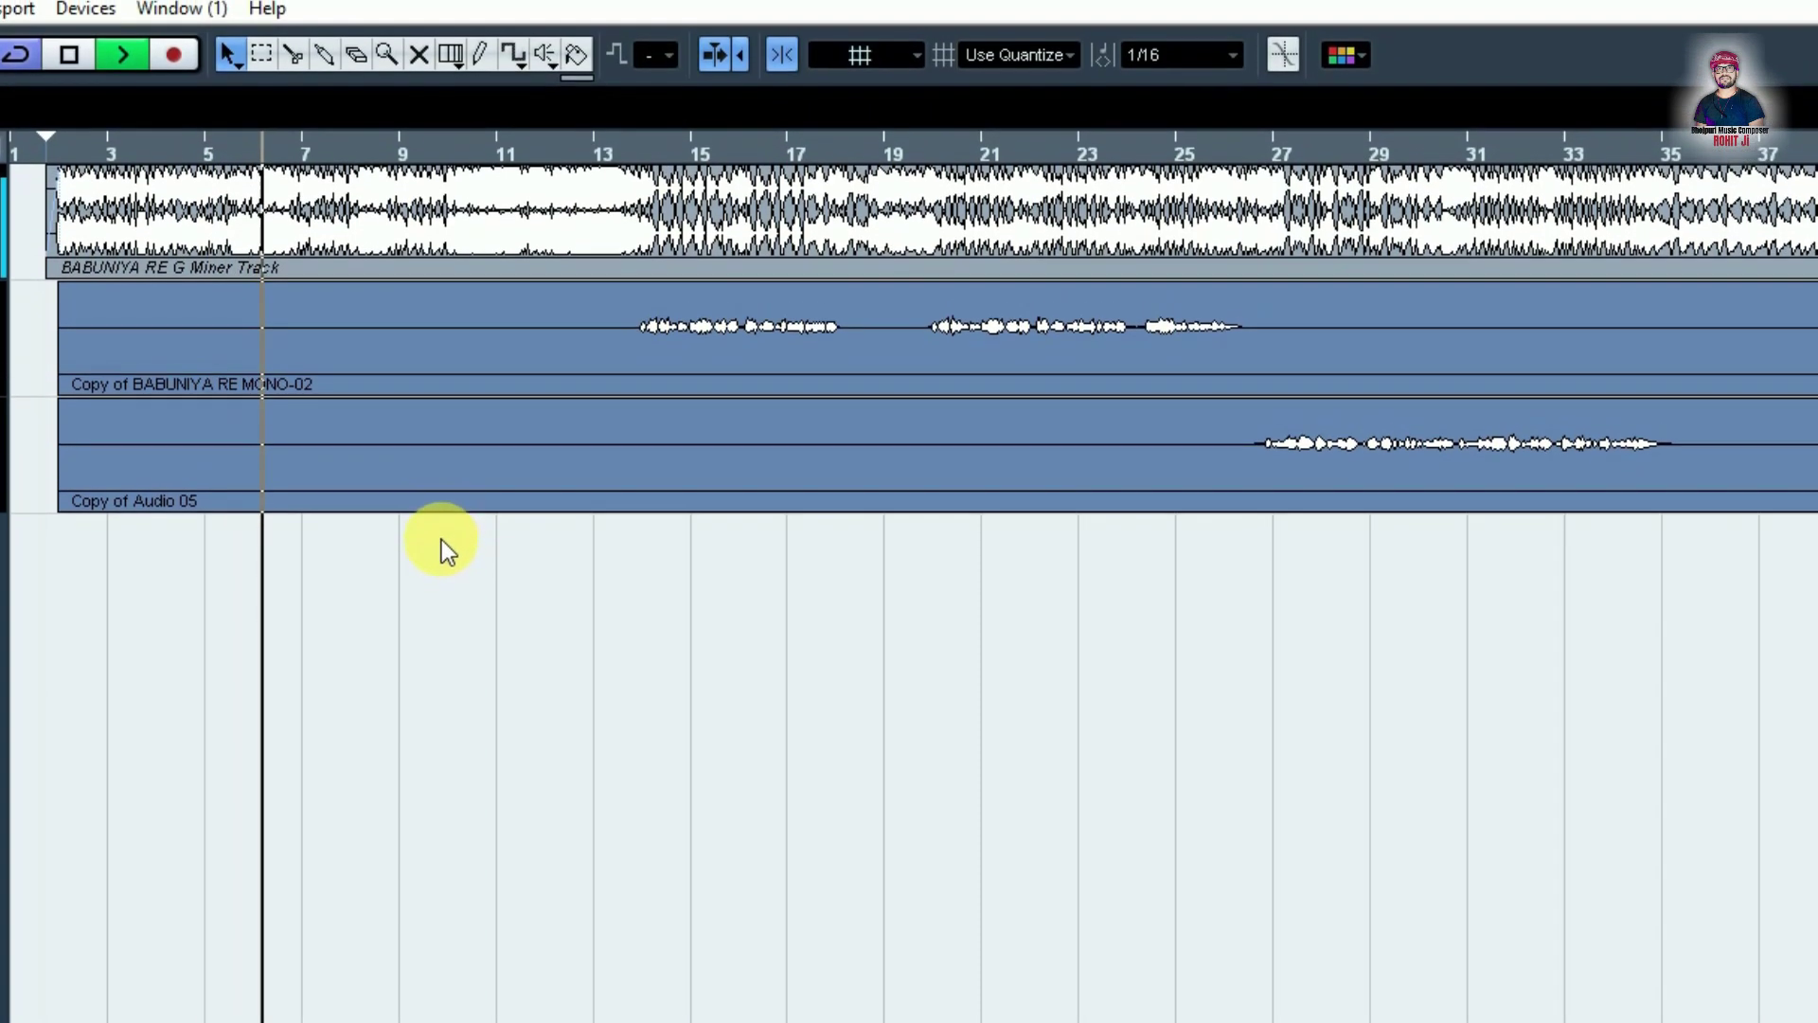
{"action": "key", "text": "space"}
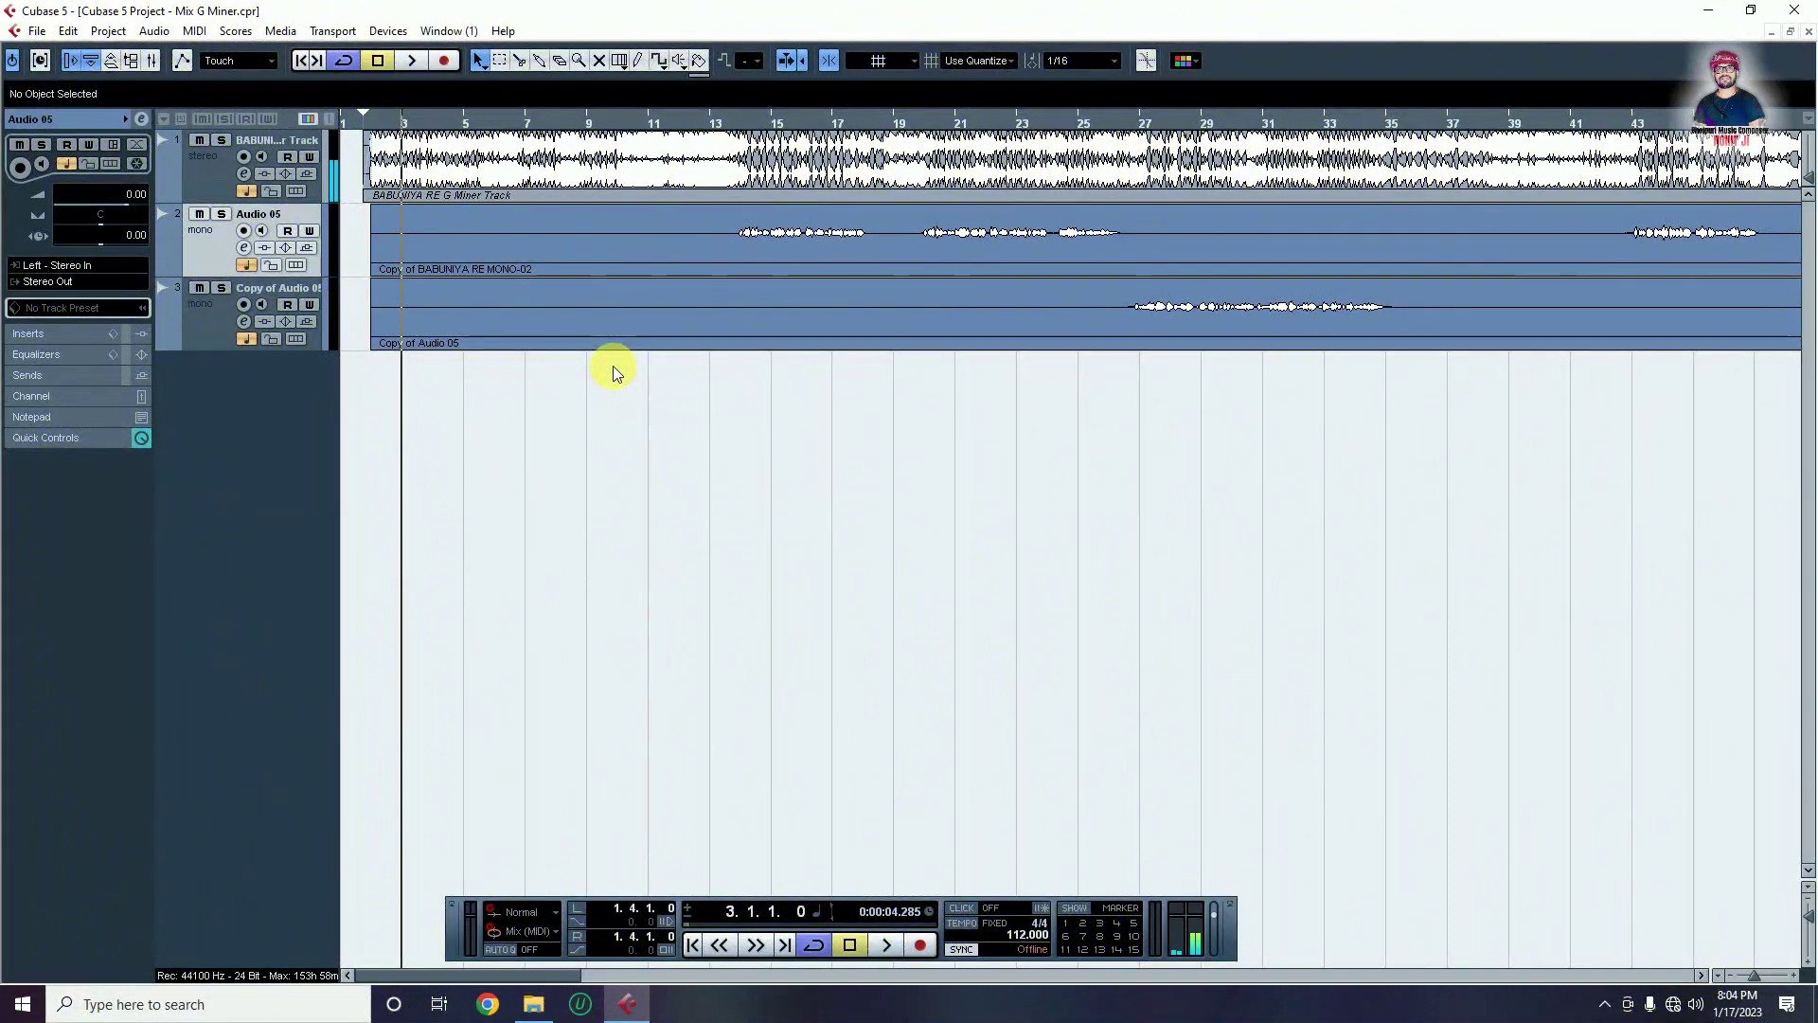
Solo the Audio 05 and Copy of Audio 05 vocal tracks and audition them from about bars 13 and 26
{"action": "left_click", "coordinate": [725, 121]}
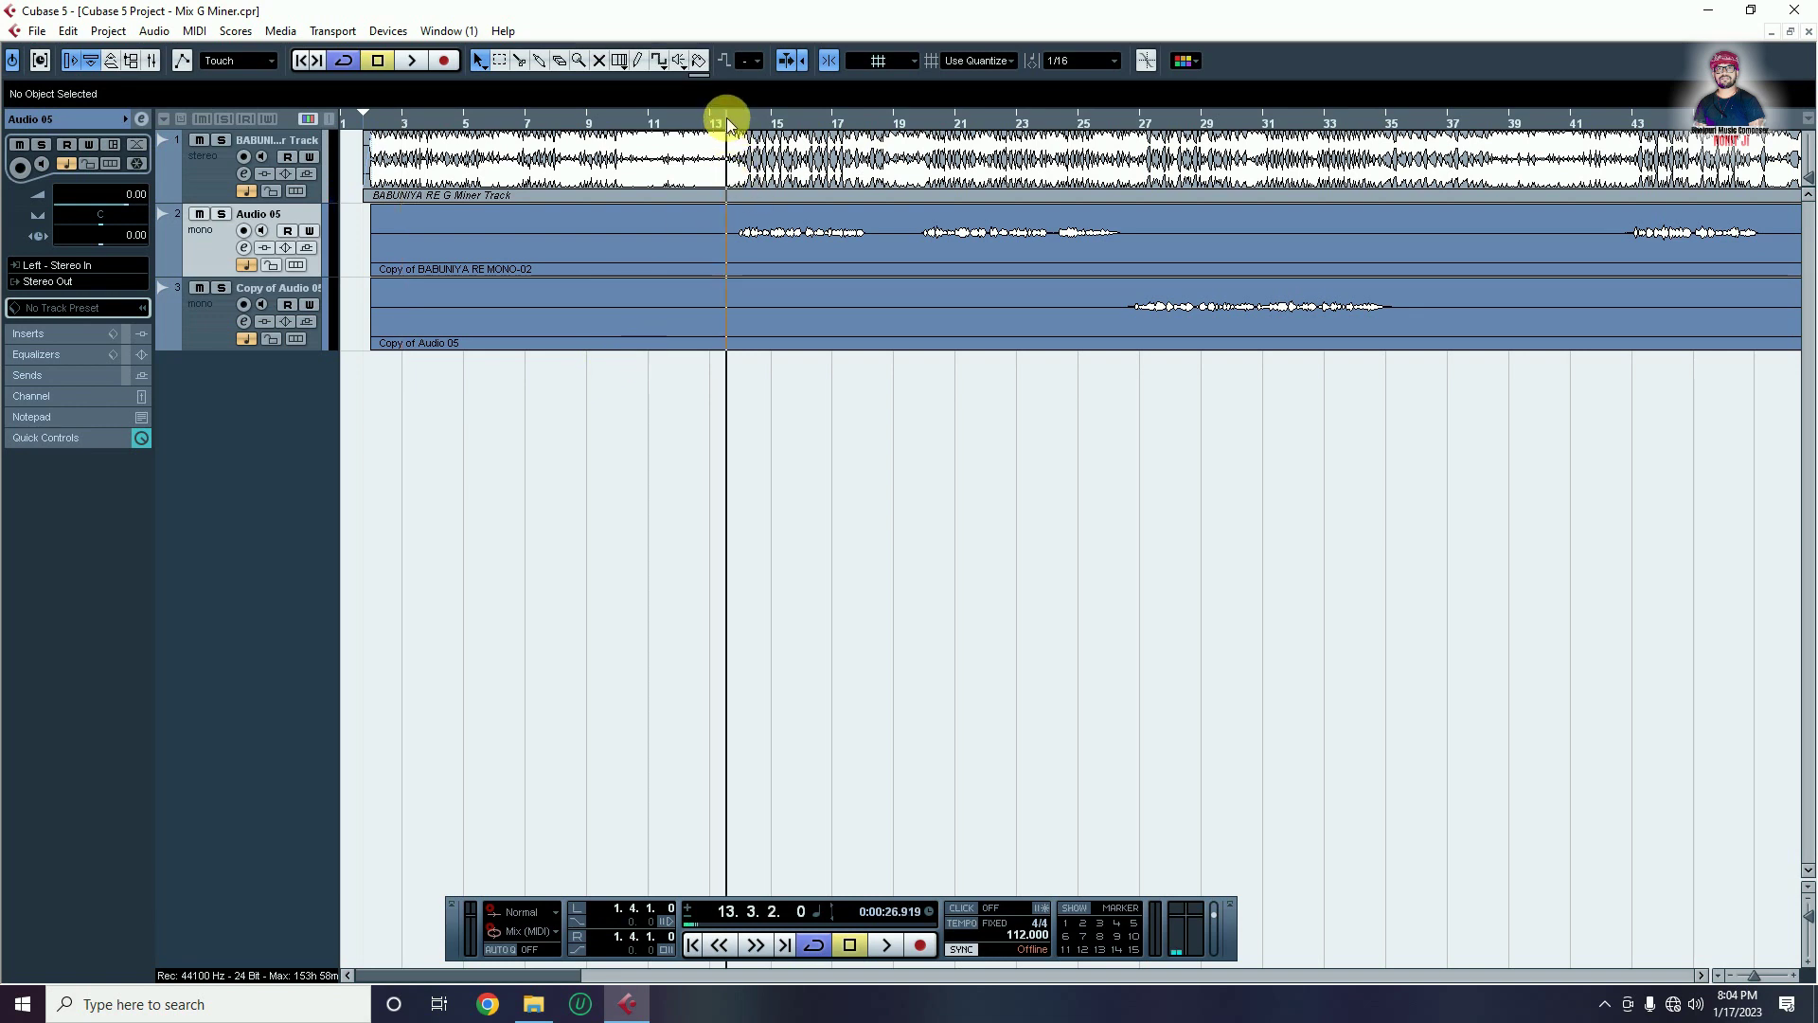
{"action": "left_click", "coordinate": [220, 214]}
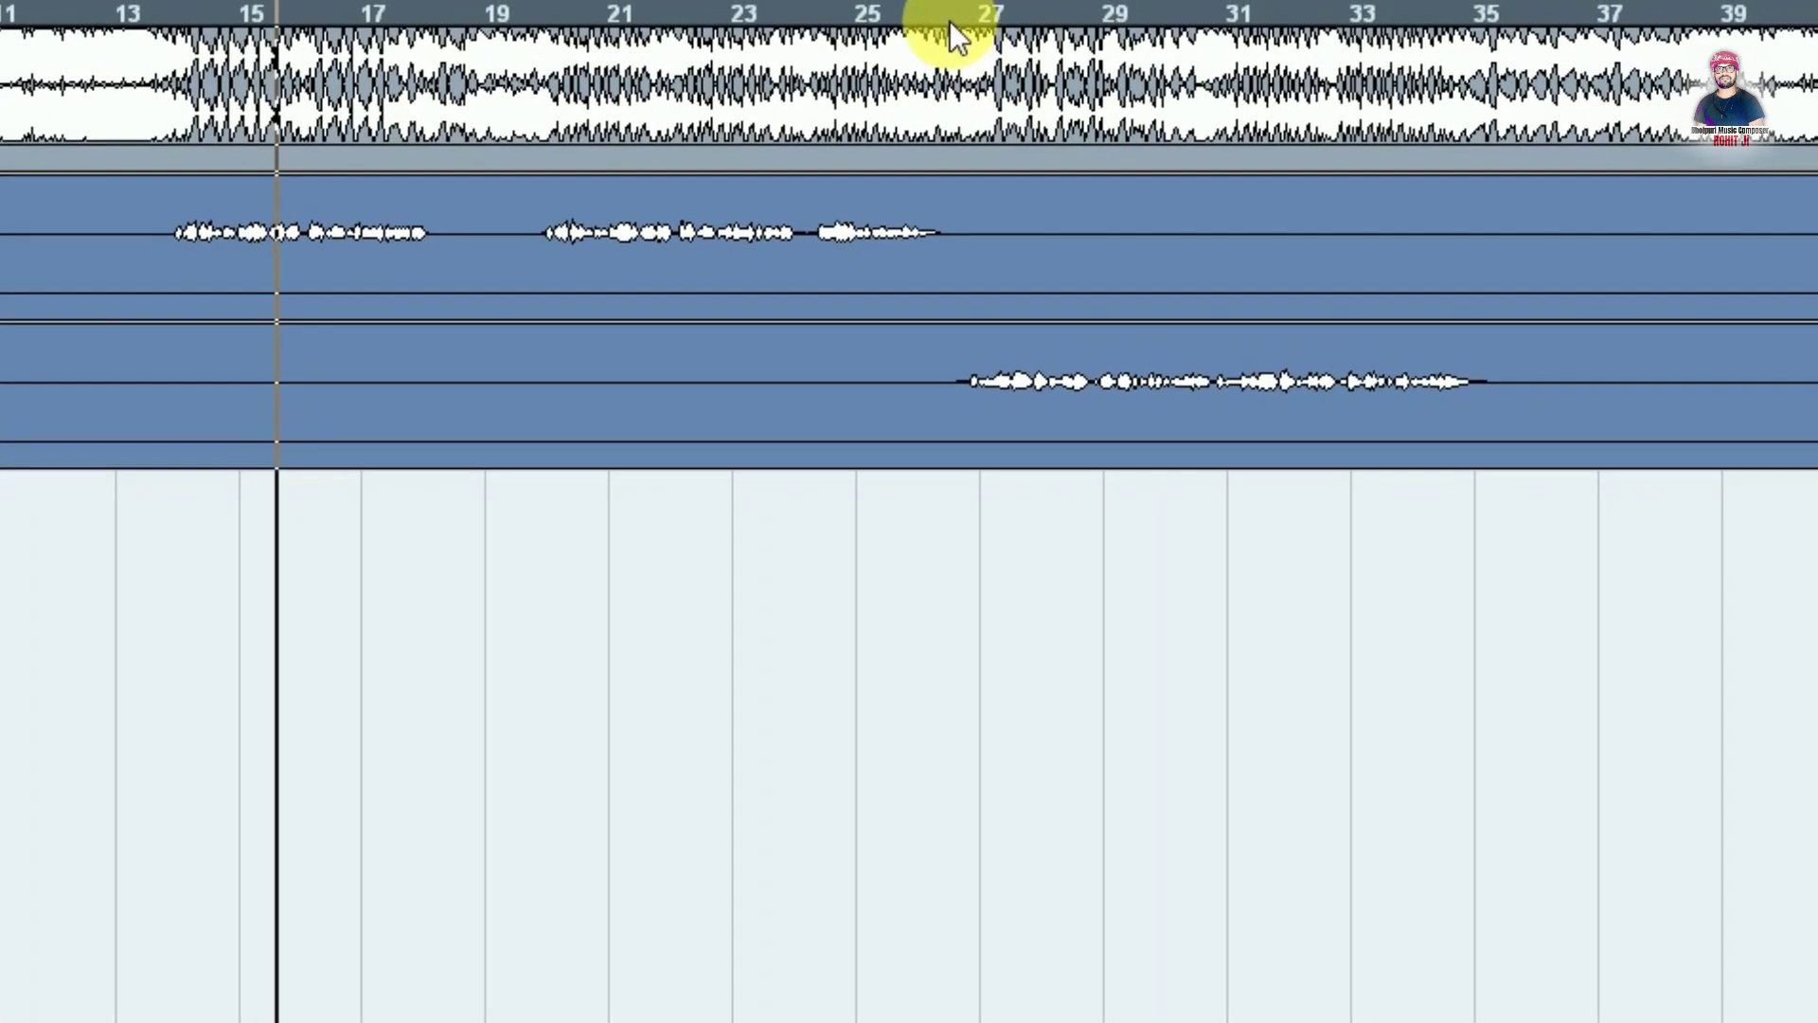
{"action": "left_click", "coordinate": [1057, 9]}
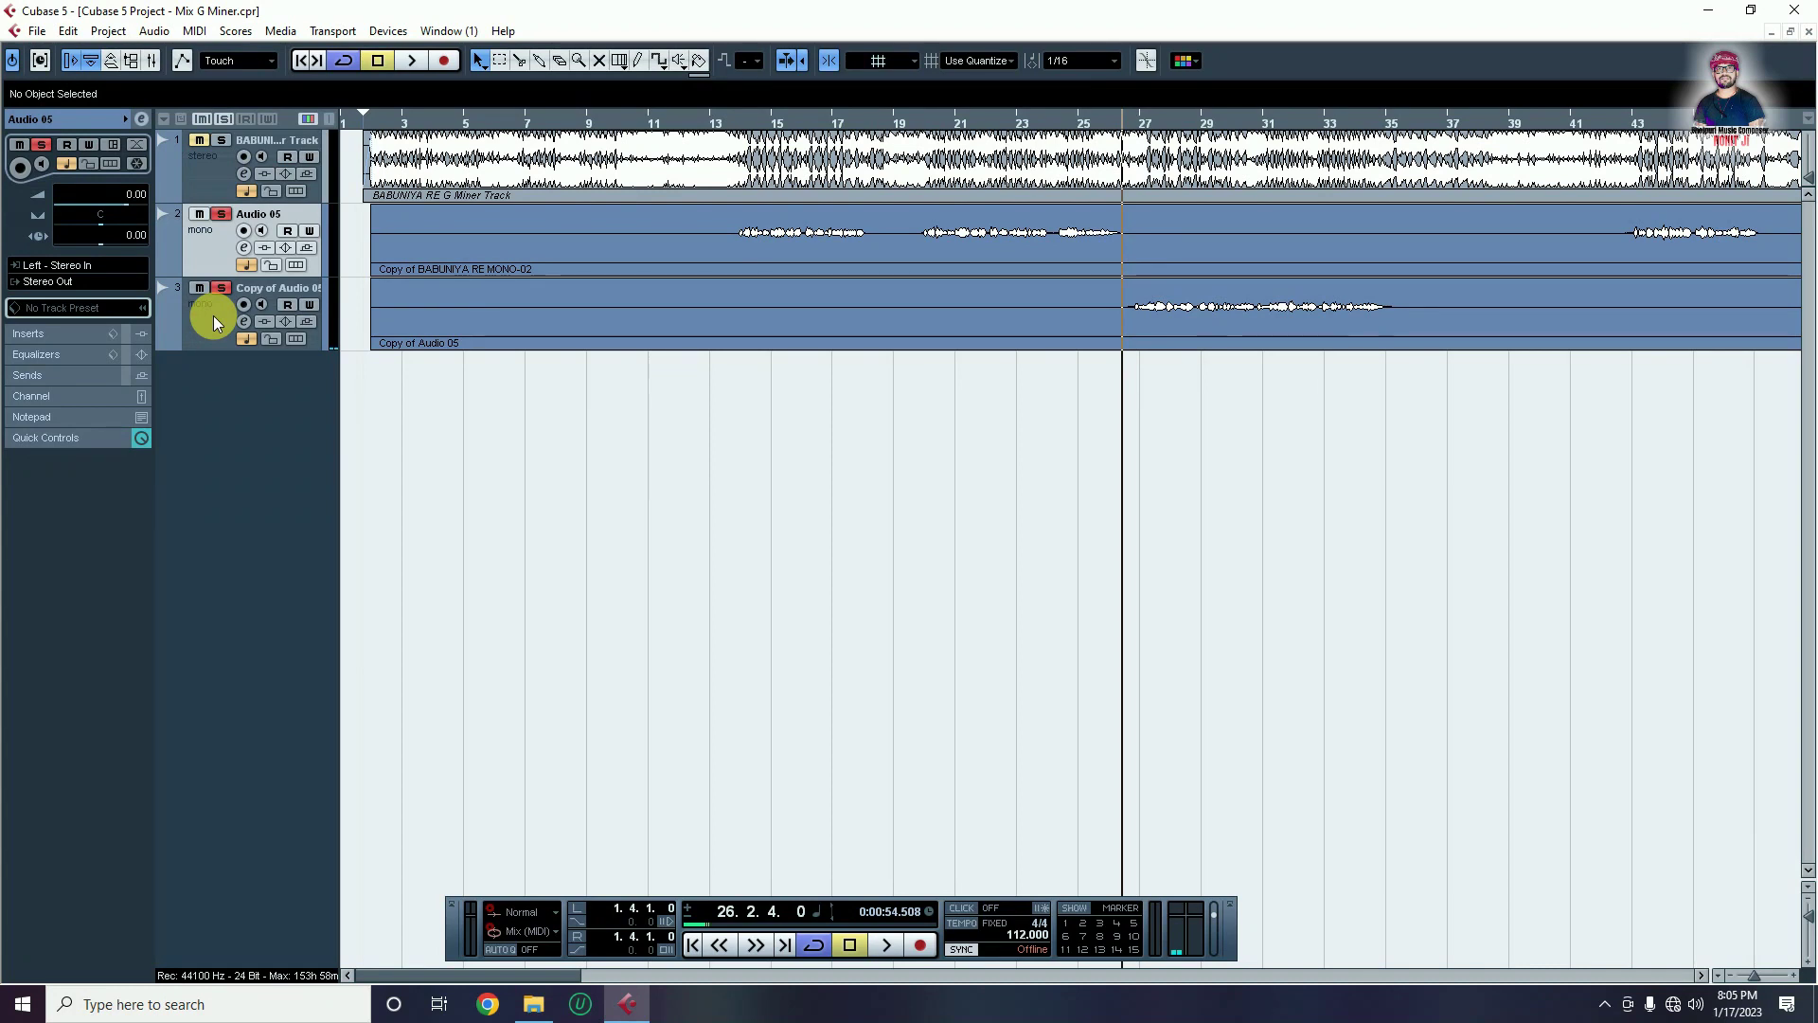
Open the channel settings of the Audio 05 track and load Auto-Tune 8.1 as its first insert effect
{"action": "left_click", "coordinate": [246, 248]}
{"action": "left_click_drag", "start_coordinate": [985, 135], "coordinate": [1003, 313]}
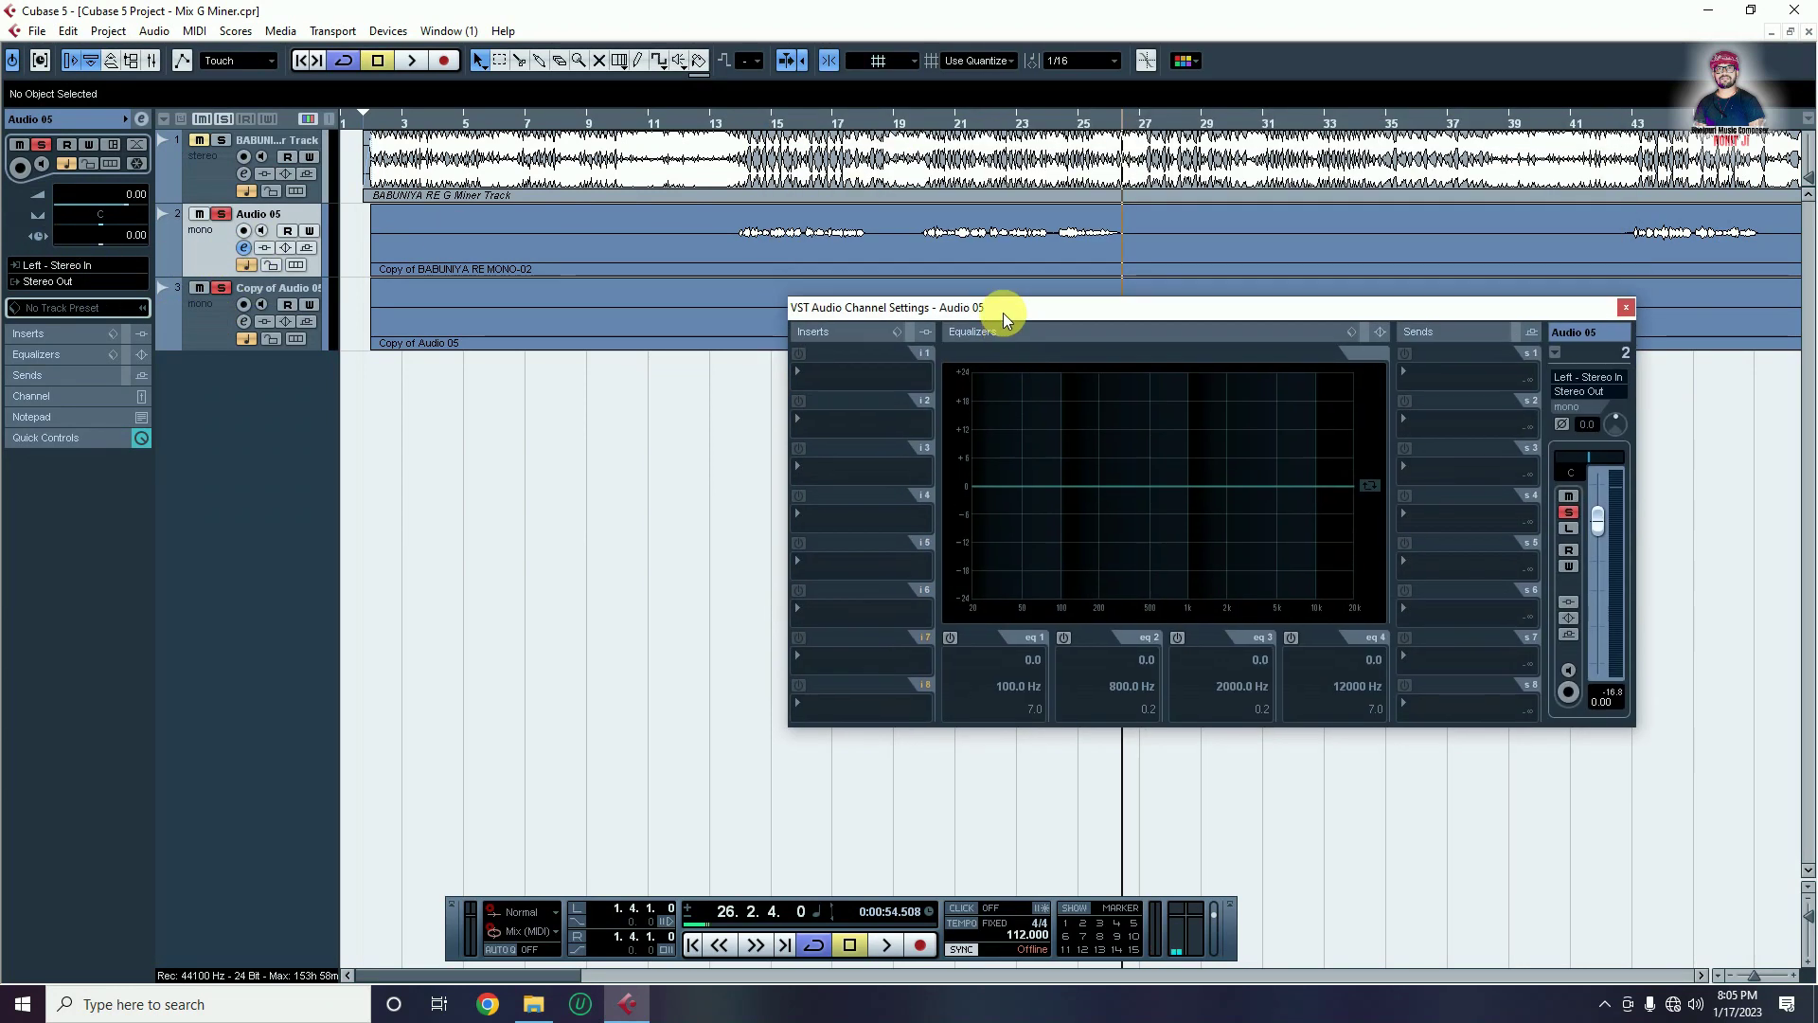
{"action": "left_click", "coordinate": [813, 382]}
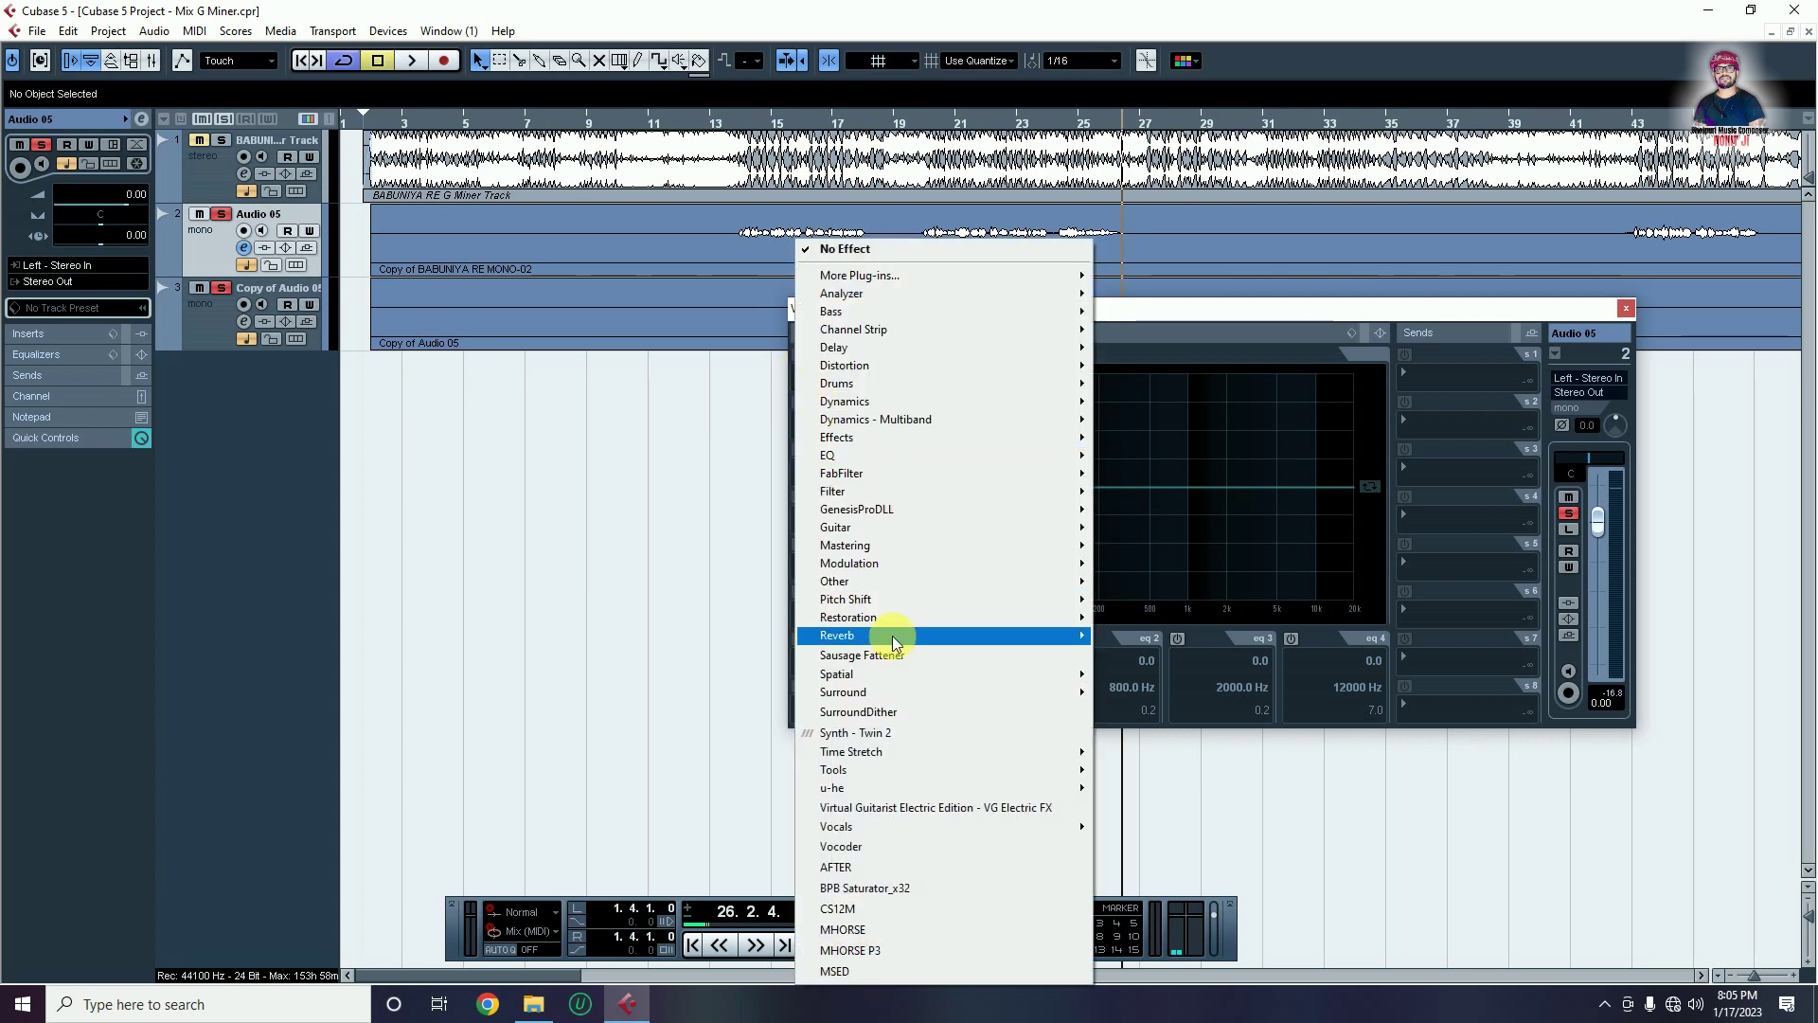
{"action": "mouse_move", "coordinate": [898, 606]}
{"action": "left_click", "coordinate": [1172, 603]}
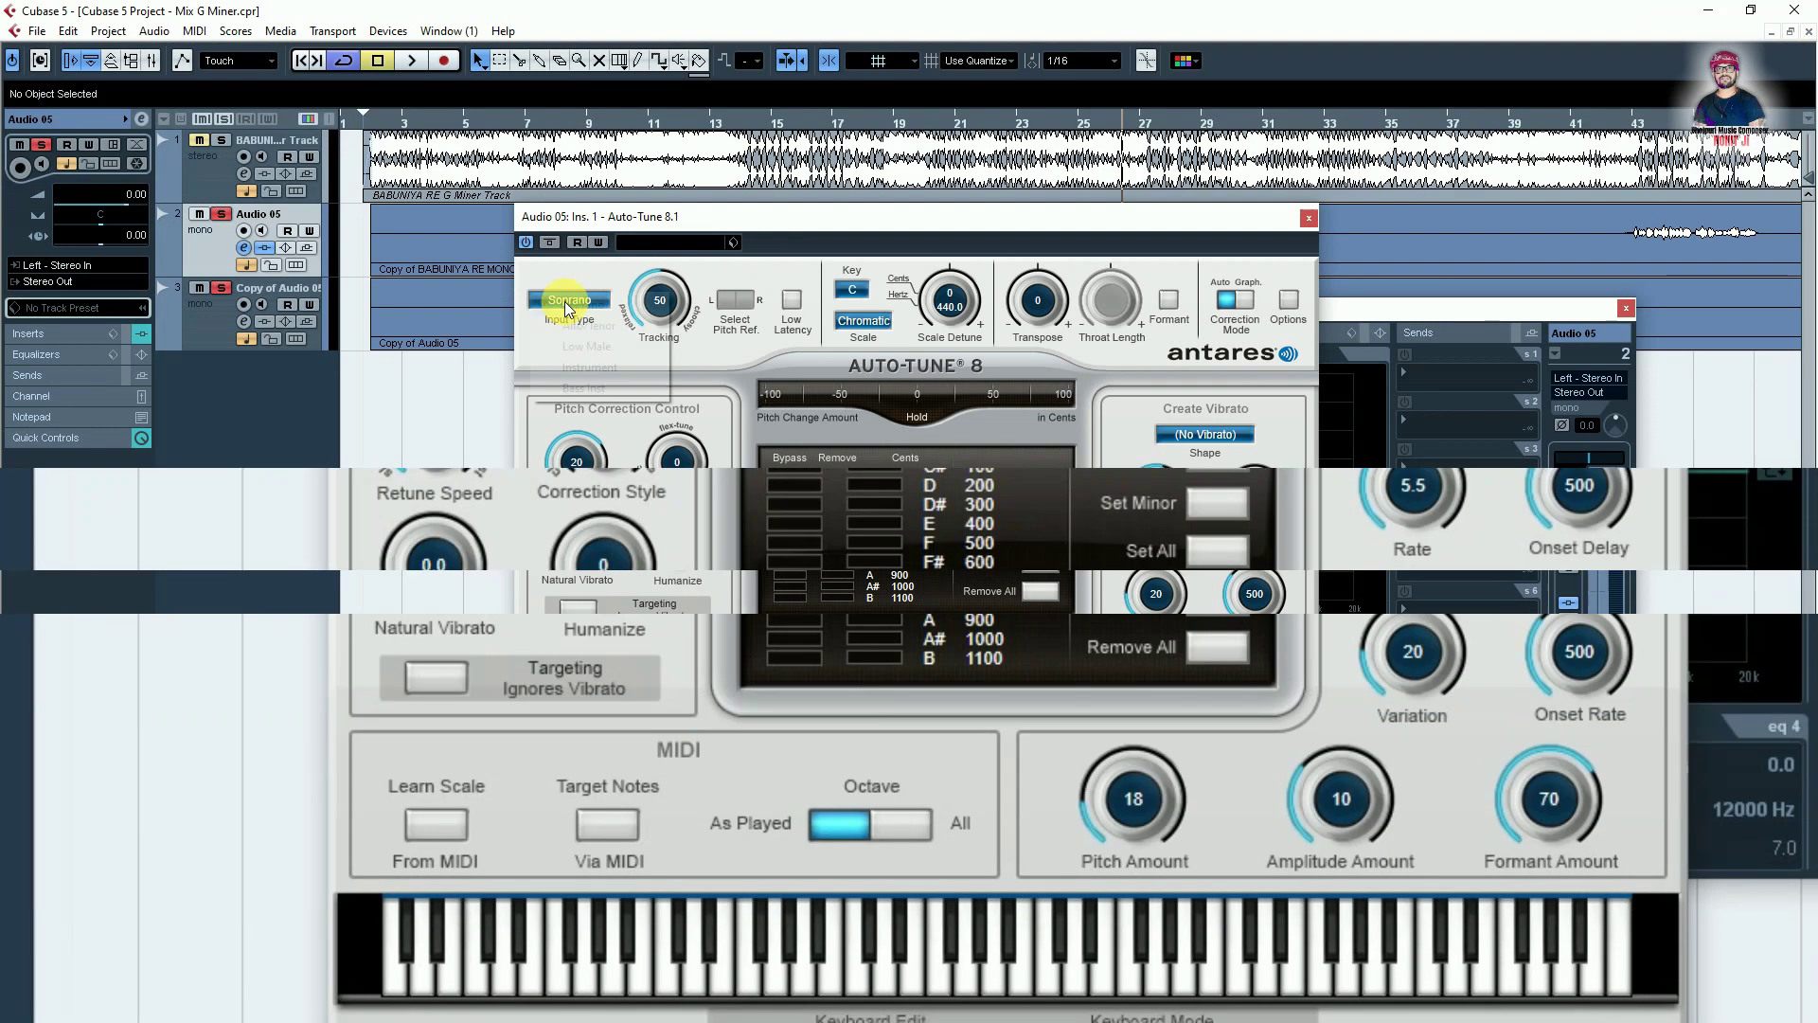
Set Auto-Tune to the Alto/Tenor input type, key G, Minor scale and a Retune Speed of 4
{"action": "left_click", "coordinate": [566, 300]}
{"action": "left_click", "coordinate": [591, 324]}
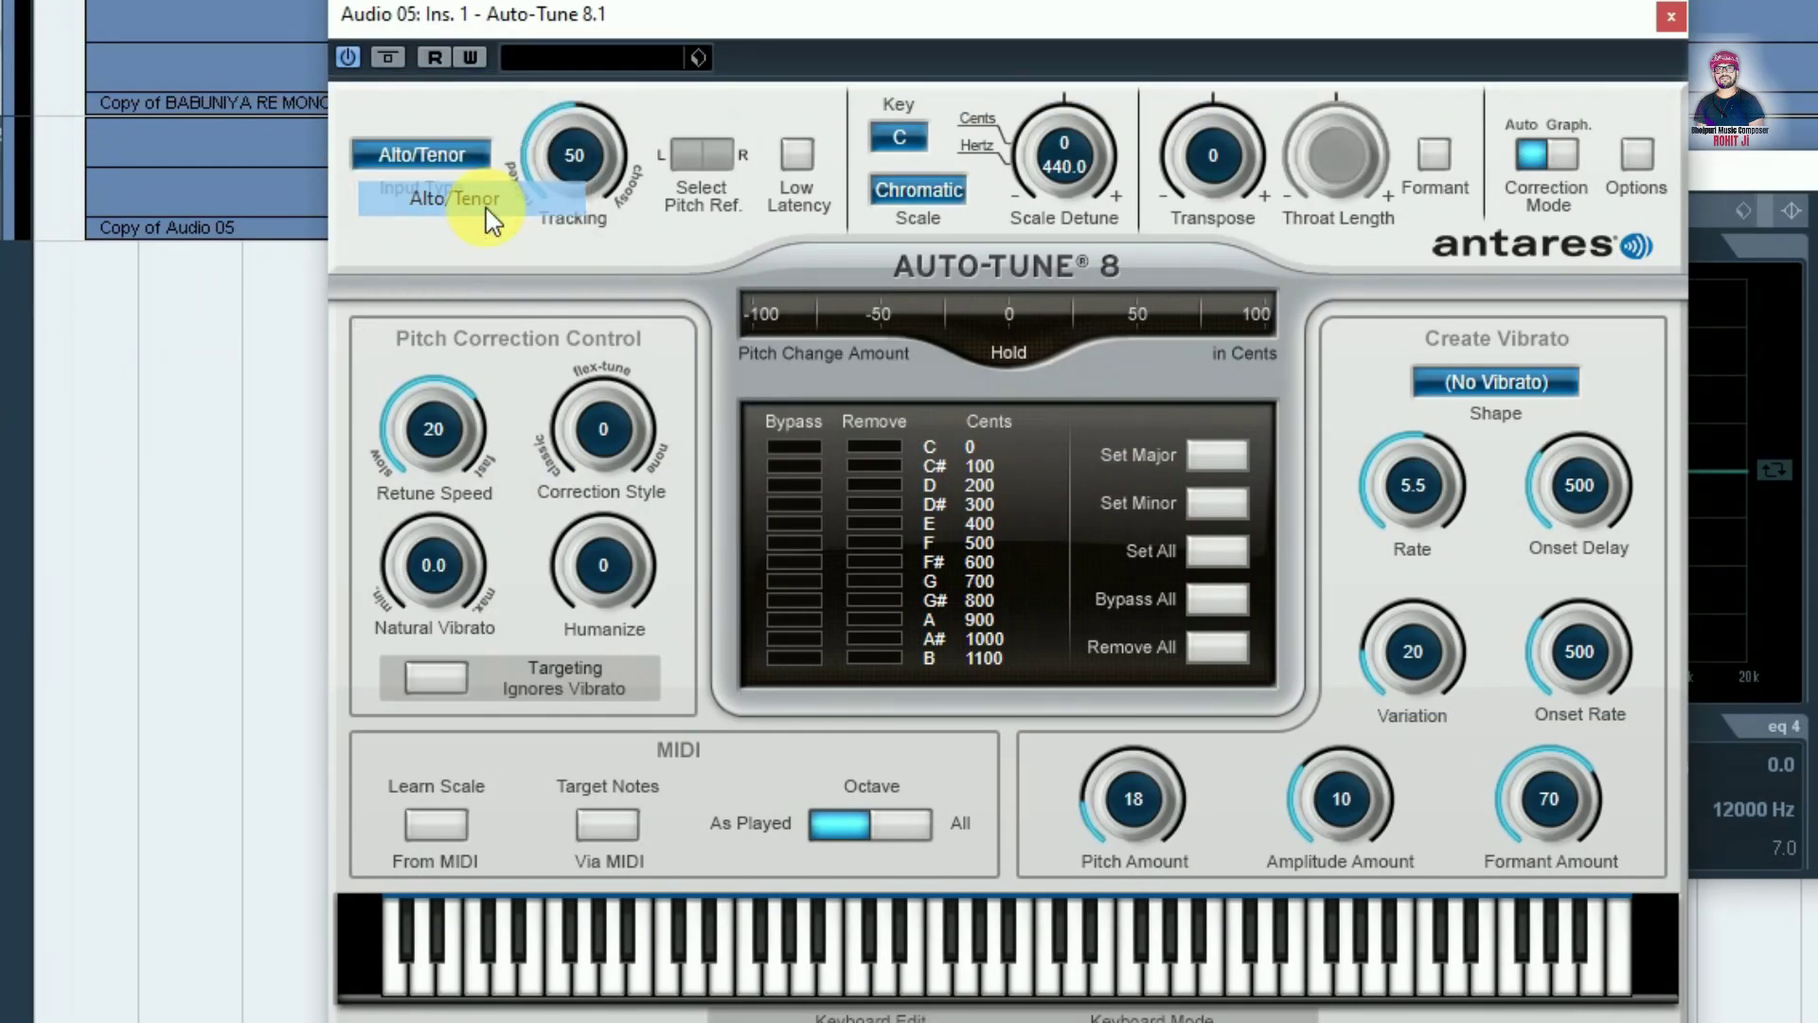
{"action": "left_click", "coordinate": [899, 137]}
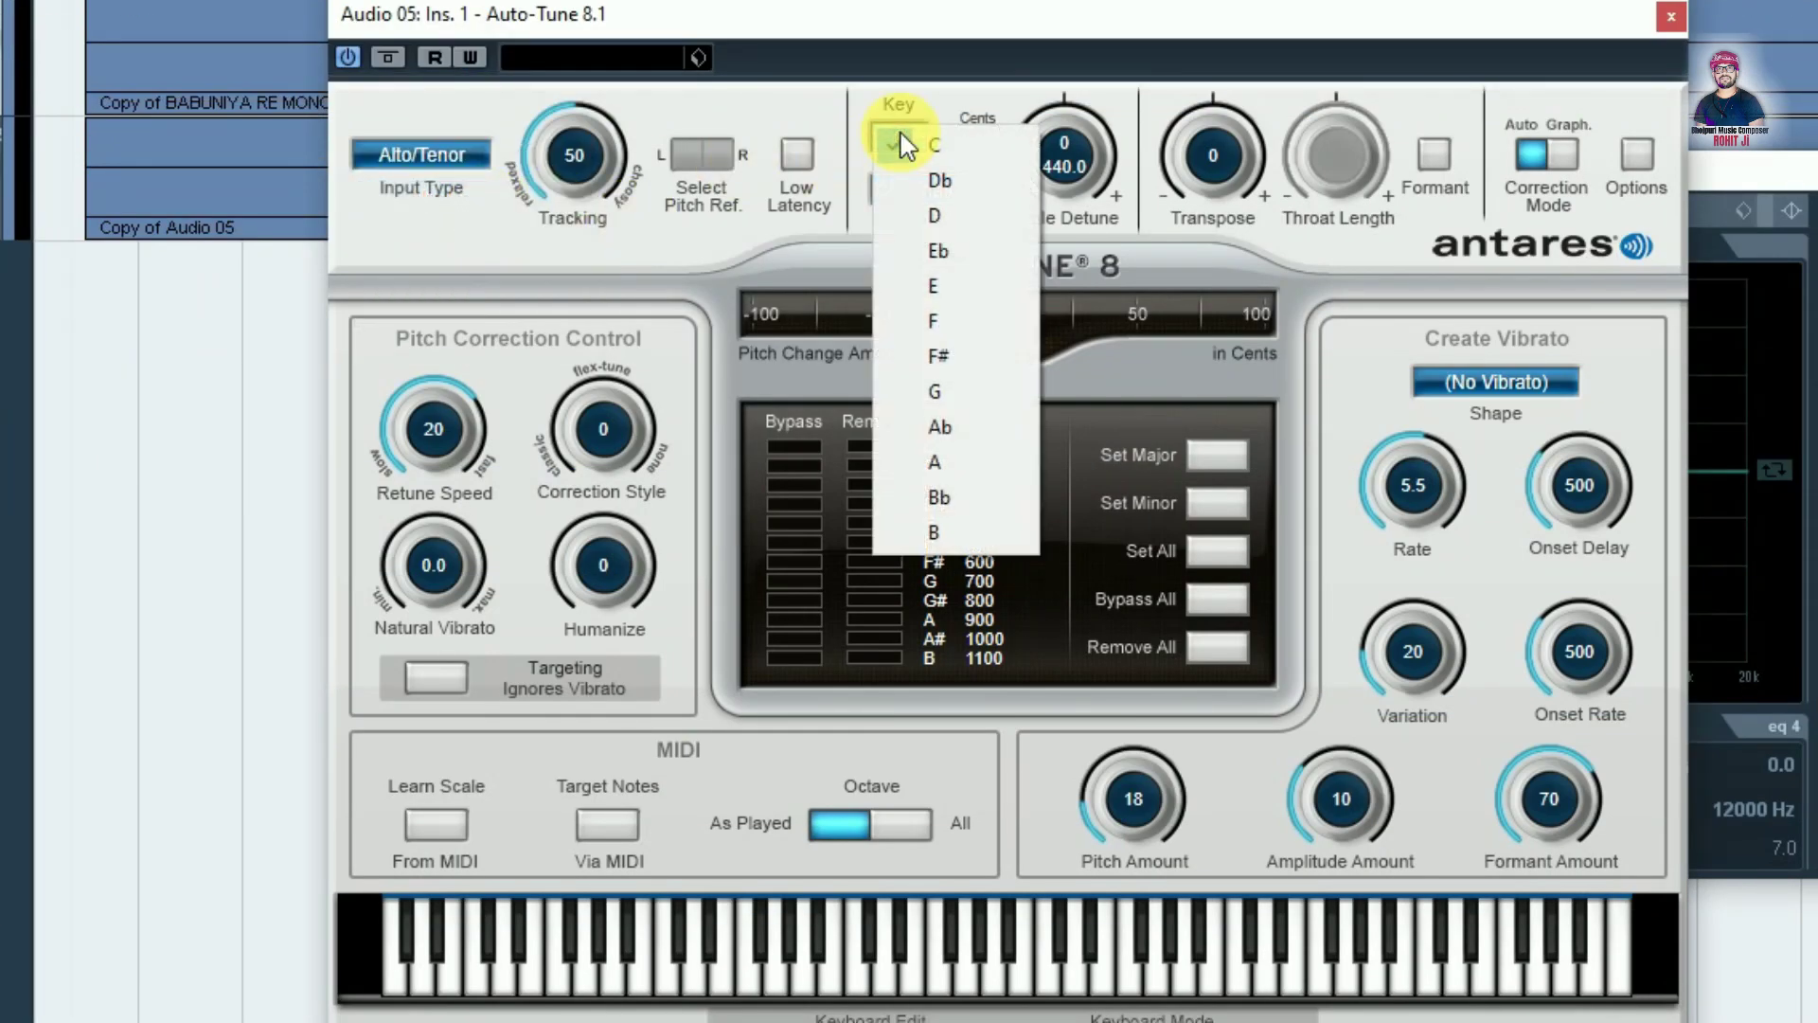
{"action": "left_click", "coordinate": [935, 391]}
{"action": "left_click", "coordinate": [911, 189]}
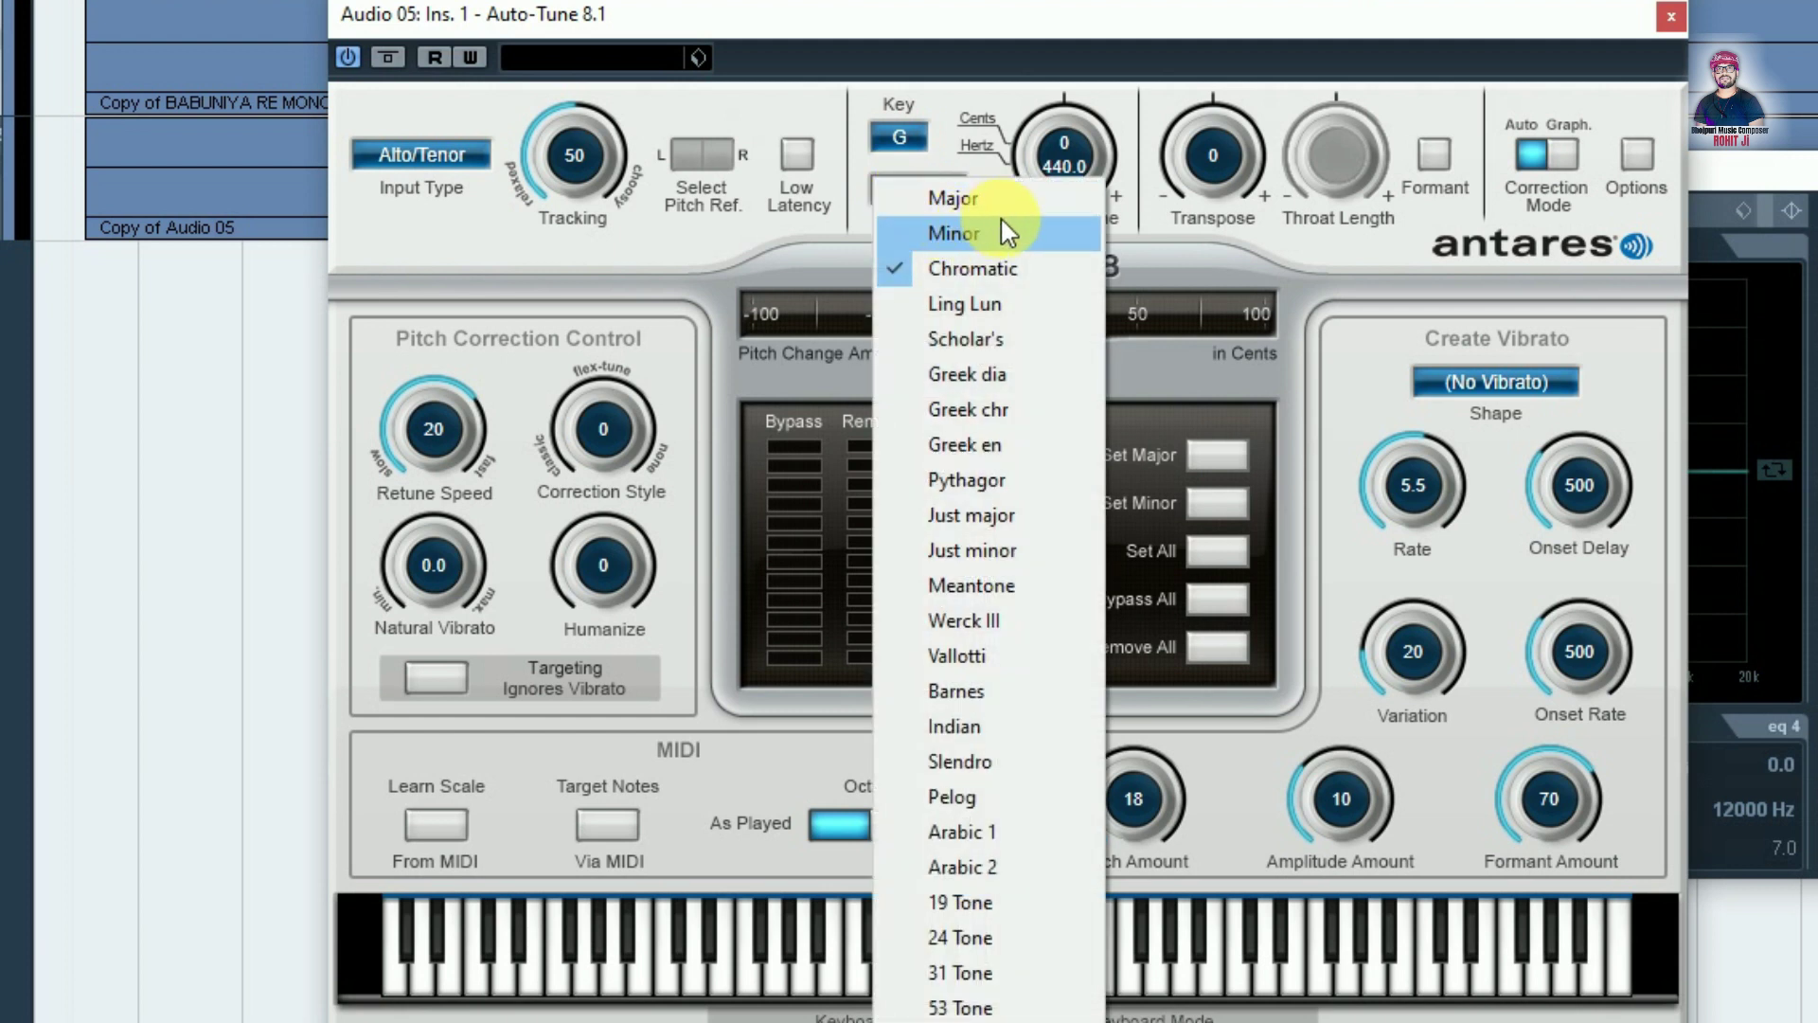
{"action": "left_click", "coordinate": [968, 234]}
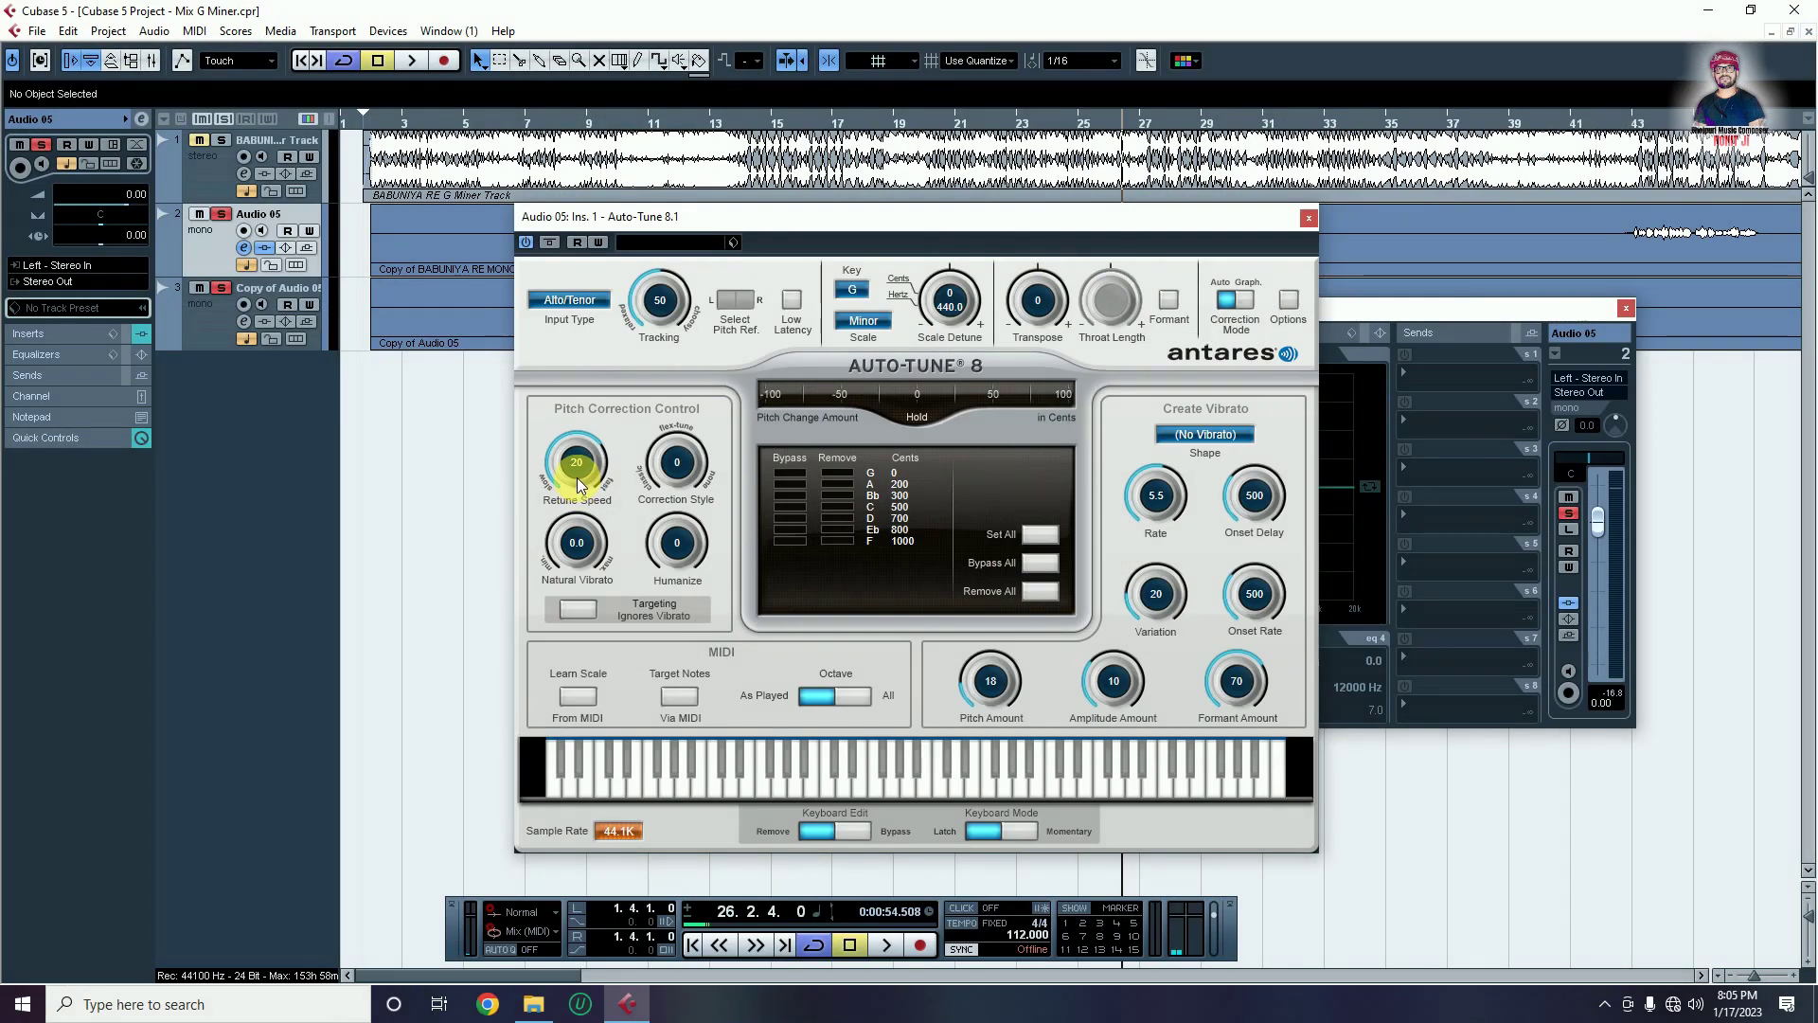
{"action": "left_click_drag", "start_coordinate": [437, 488], "coordinate": [436, 456]}
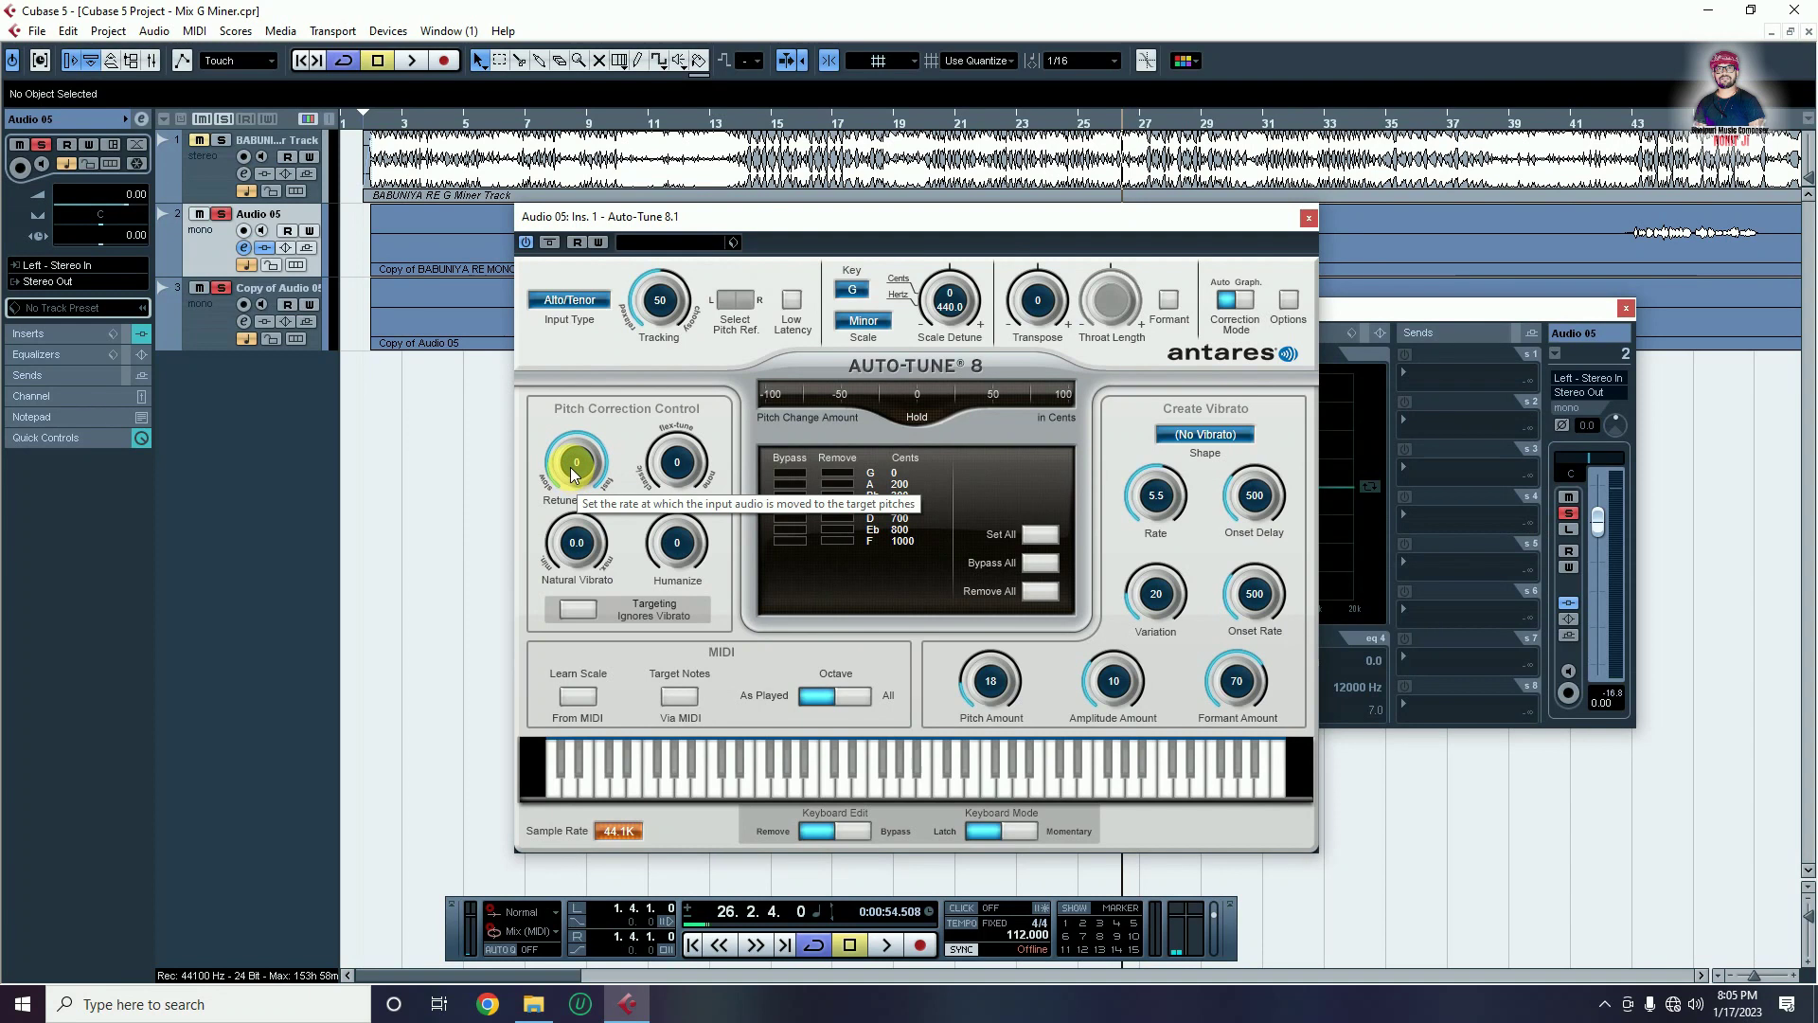
{"action": "left_click_drag", "start_coordinate": [672, 441], "coordinate": [659, 461]}
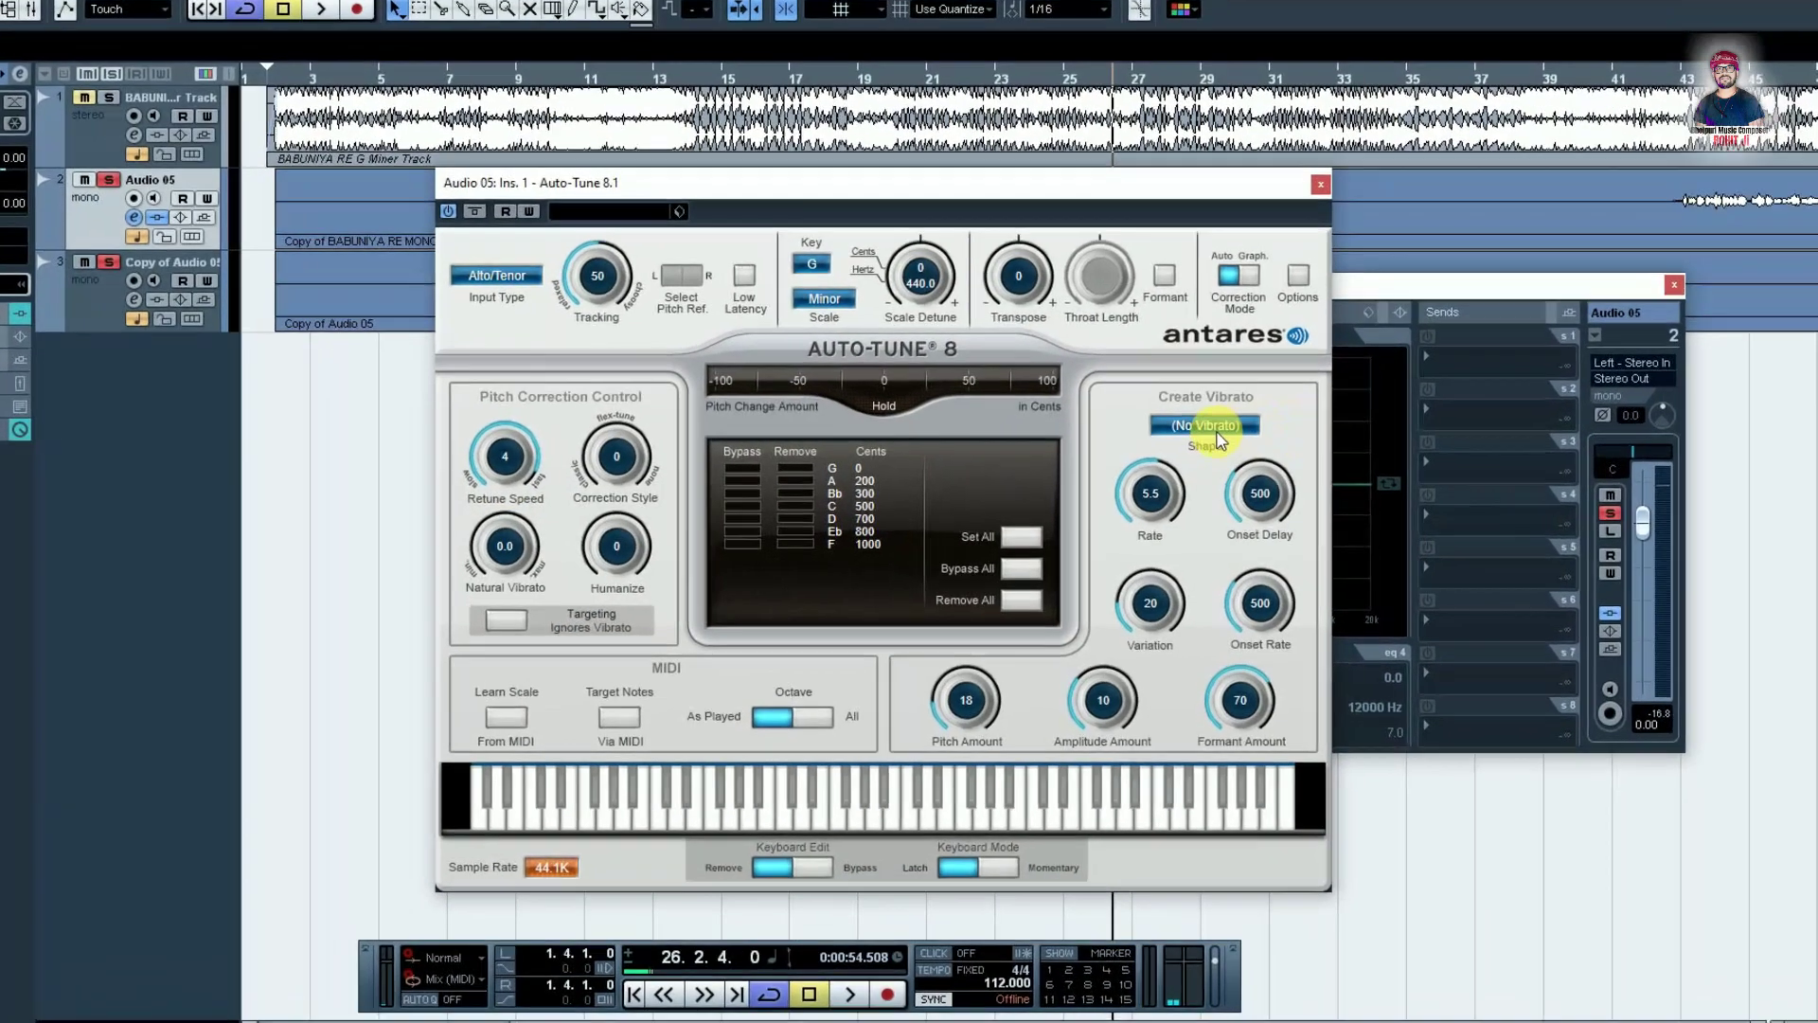
Create a Sawtooth vibrato with Rate 10.0, Onset Delay 1500, Onset Rate 1500, Variation 19 and Pitch Amount 51
{"action": "left_click", "coordinate": [1210, 417]}
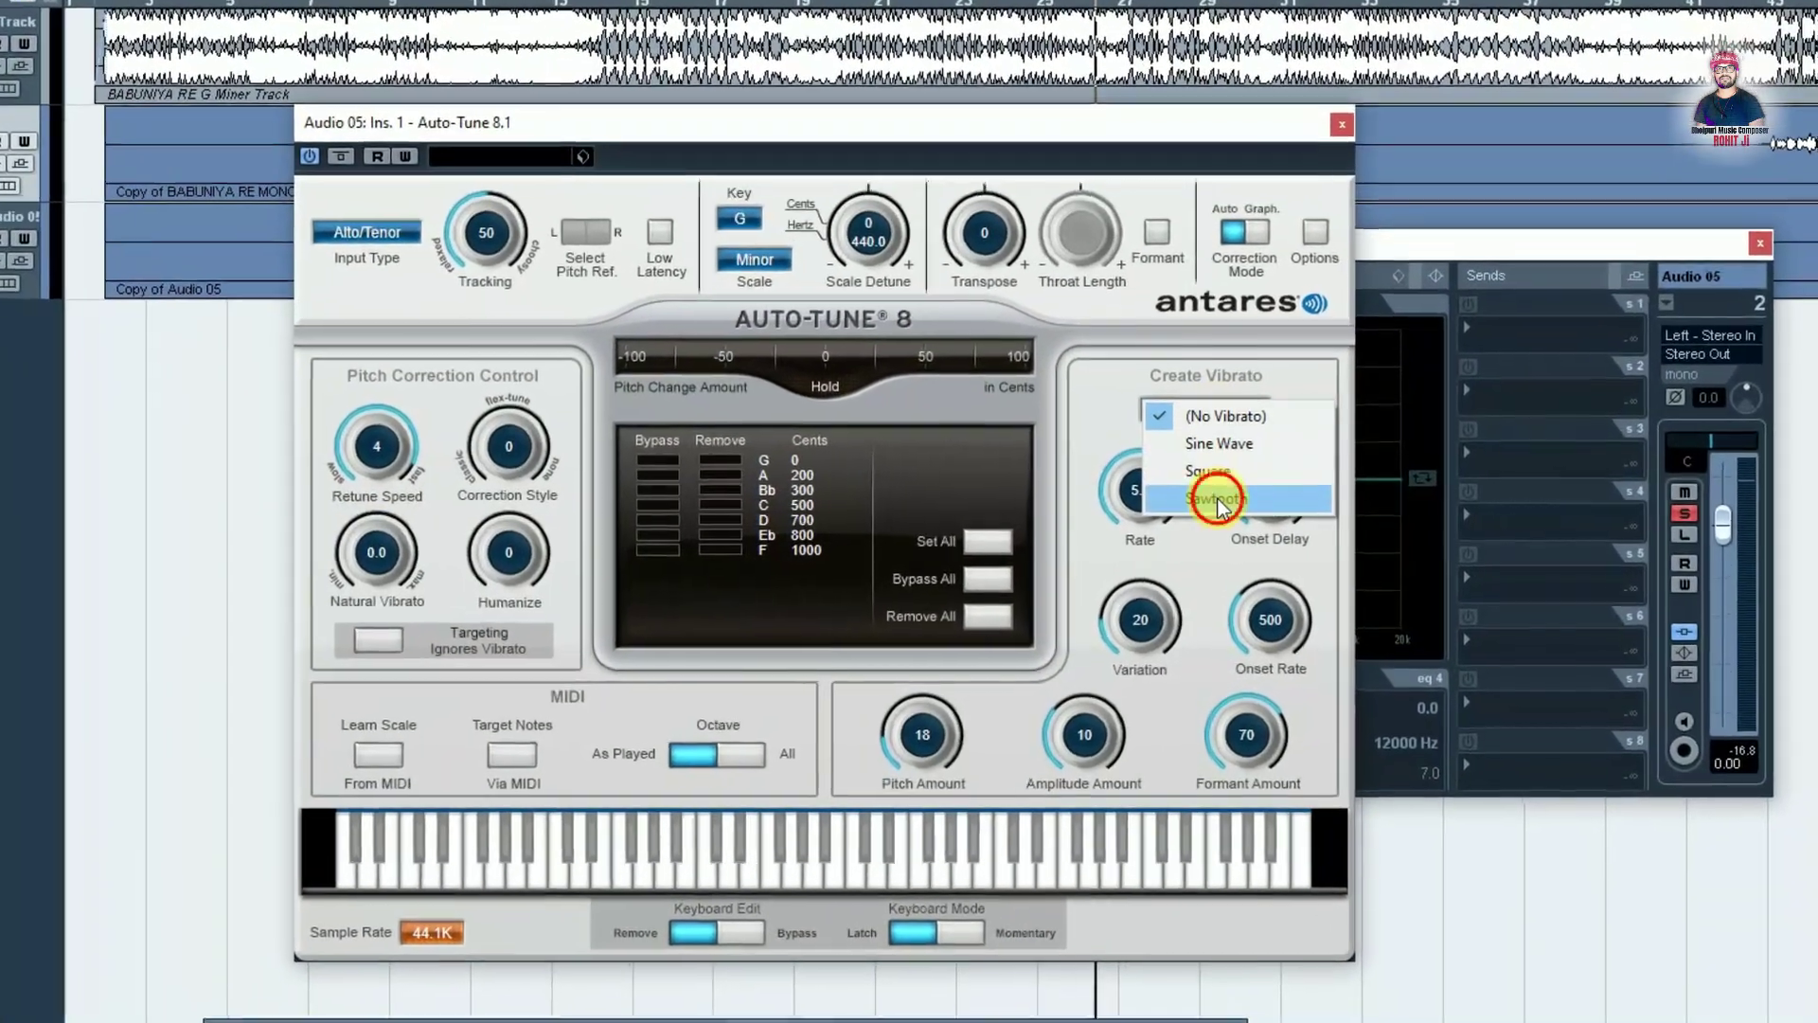
{"action": "left_click", "coordinate": [1215, 499]}
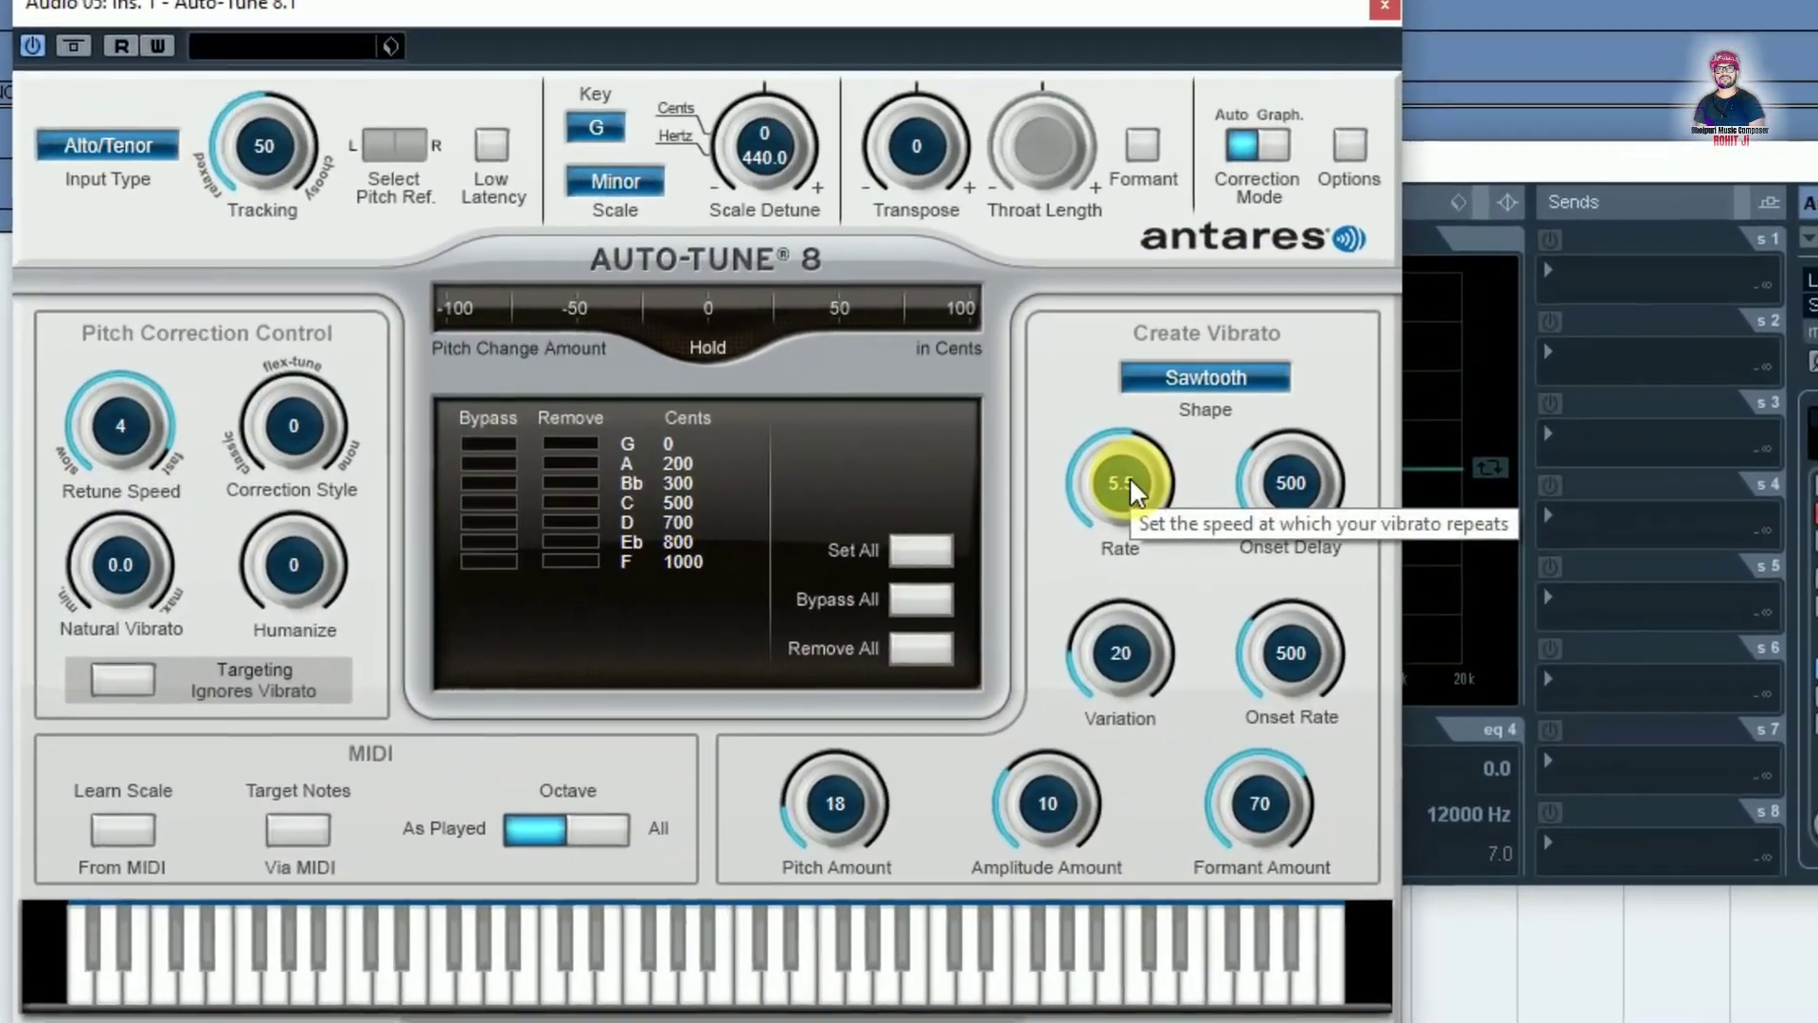
{"action": "scroll", "coordinate": [1127, 478], "scroll_direction": "up", "scroll_amount": 5}
{"action": "scroll", "coordinate": [1284, 502], "scroll_direction": "up", "scroll_amount": 5}
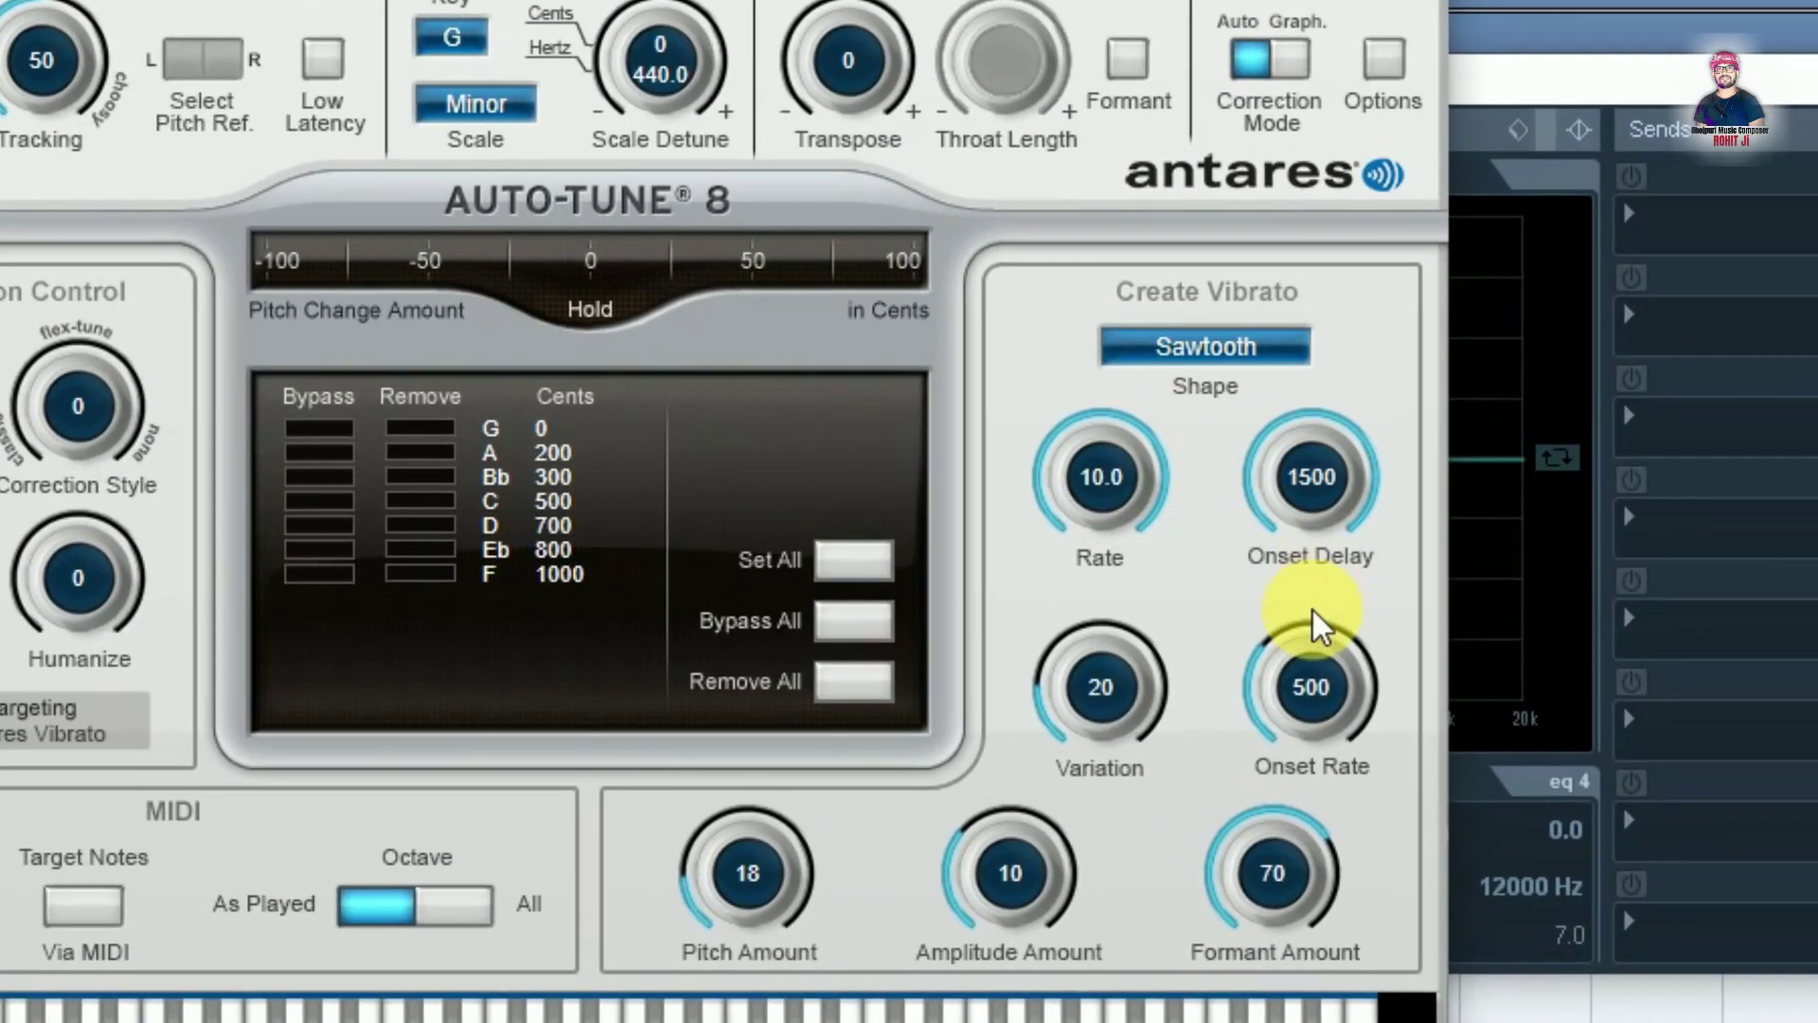
{"action": "scroll", "coordinate": [1298, 682], "scroll_direction": "up", "scroll_amount": 5}
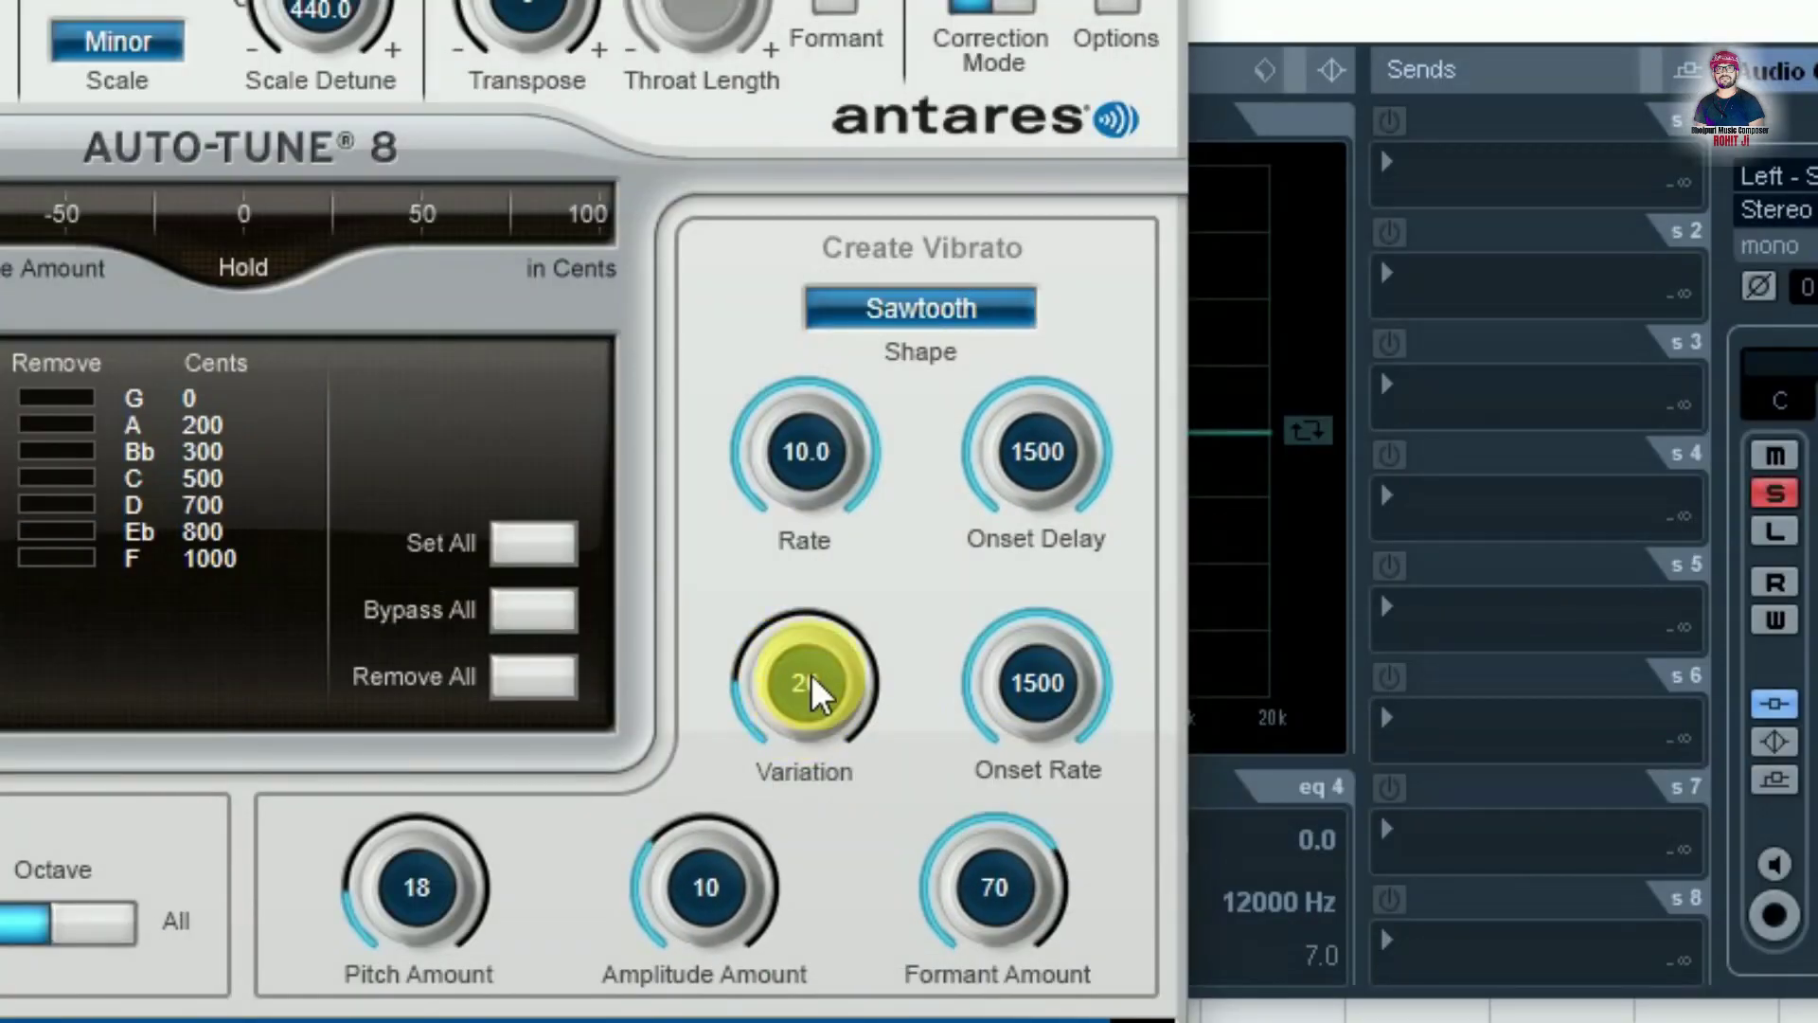
{"action": "scroll", "coordinate": [810, 673], "scroll_direction": "down", "scroll_amount": 1}
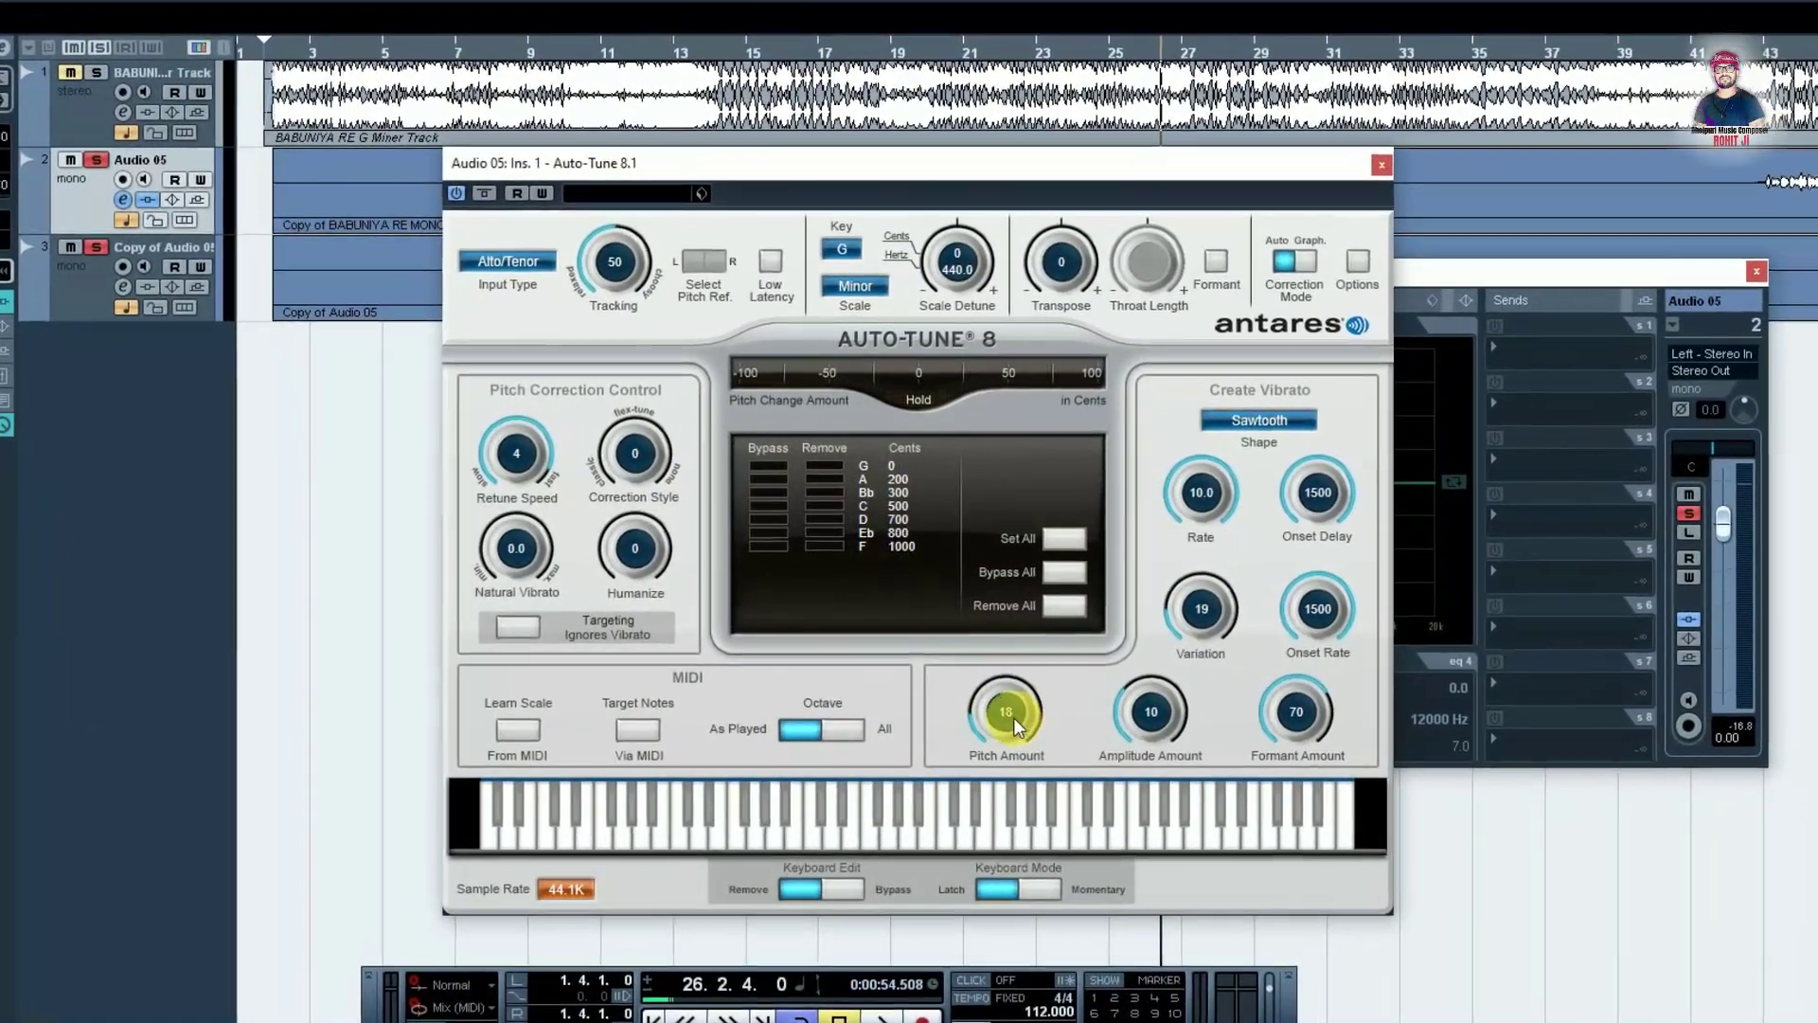
{"action": "left_click_drag", "start_coordinate": [1016, 726], "coordinate": [1027, 660]}
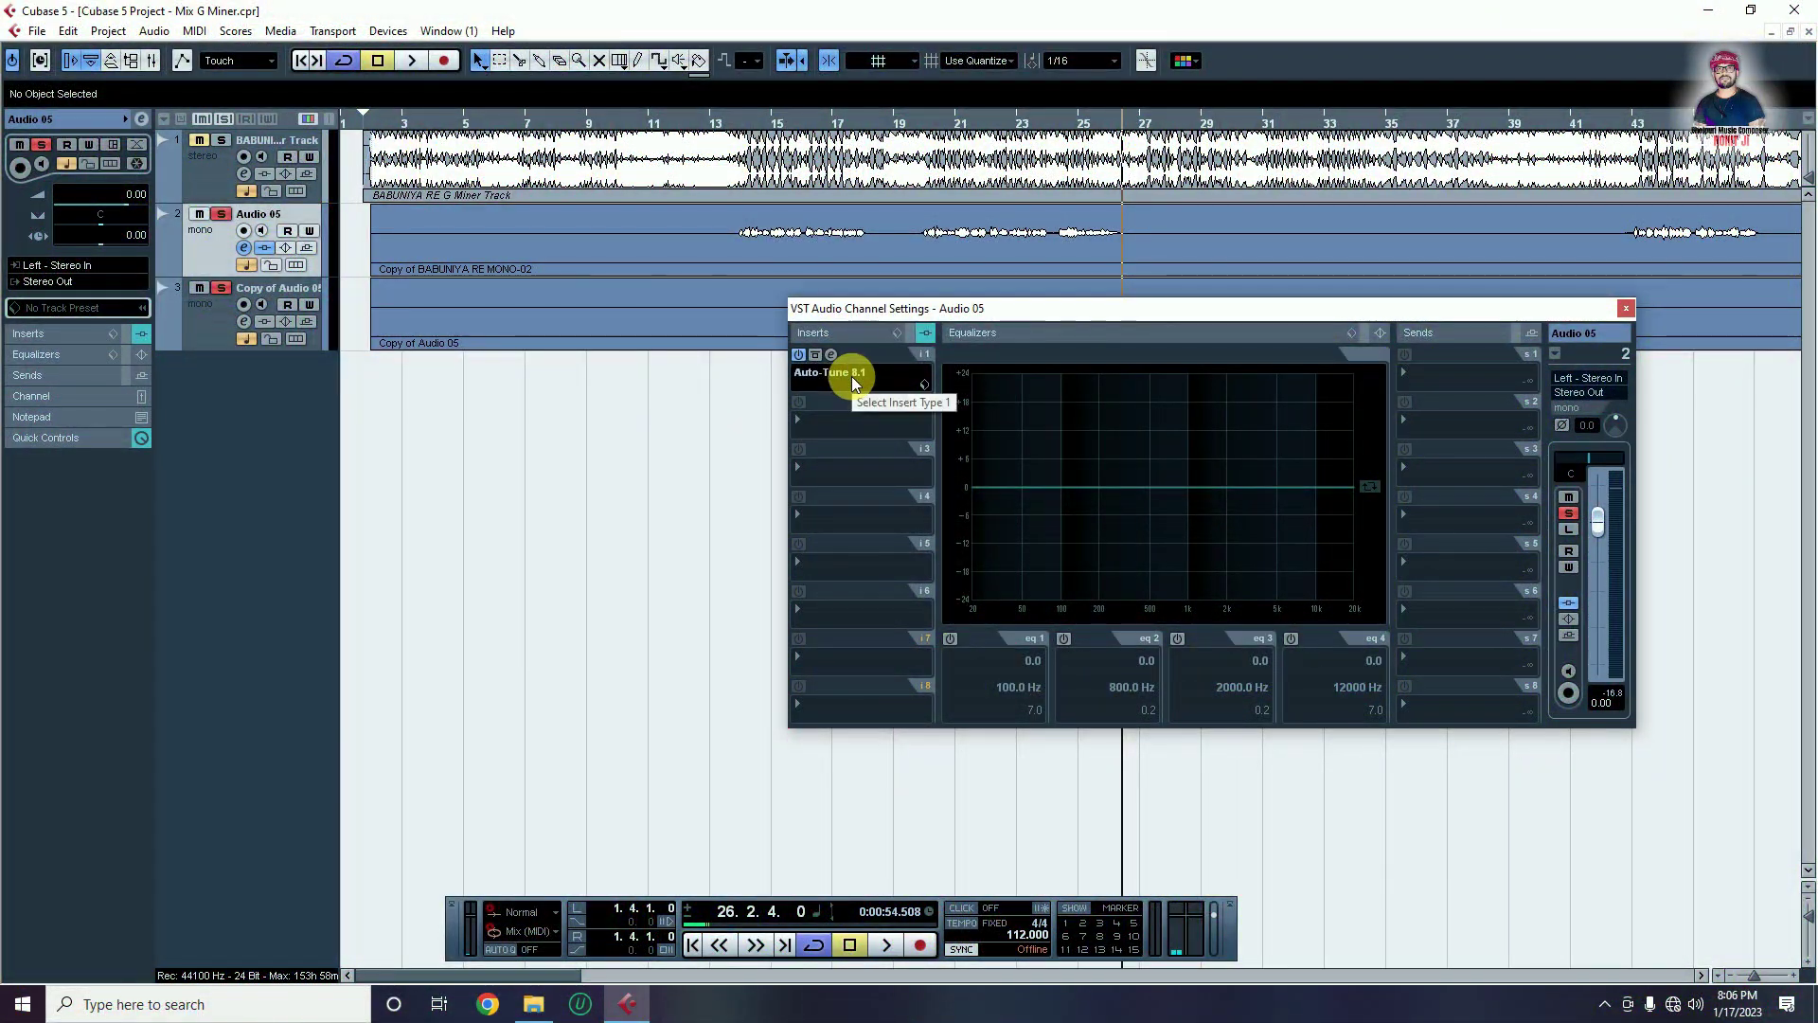
Apply the same Auto-Tune 8.1 insert settings to the Copy of Audio 05 track, check them and close its windows
{"action": "left_click", "coordinate": [245, 325]}
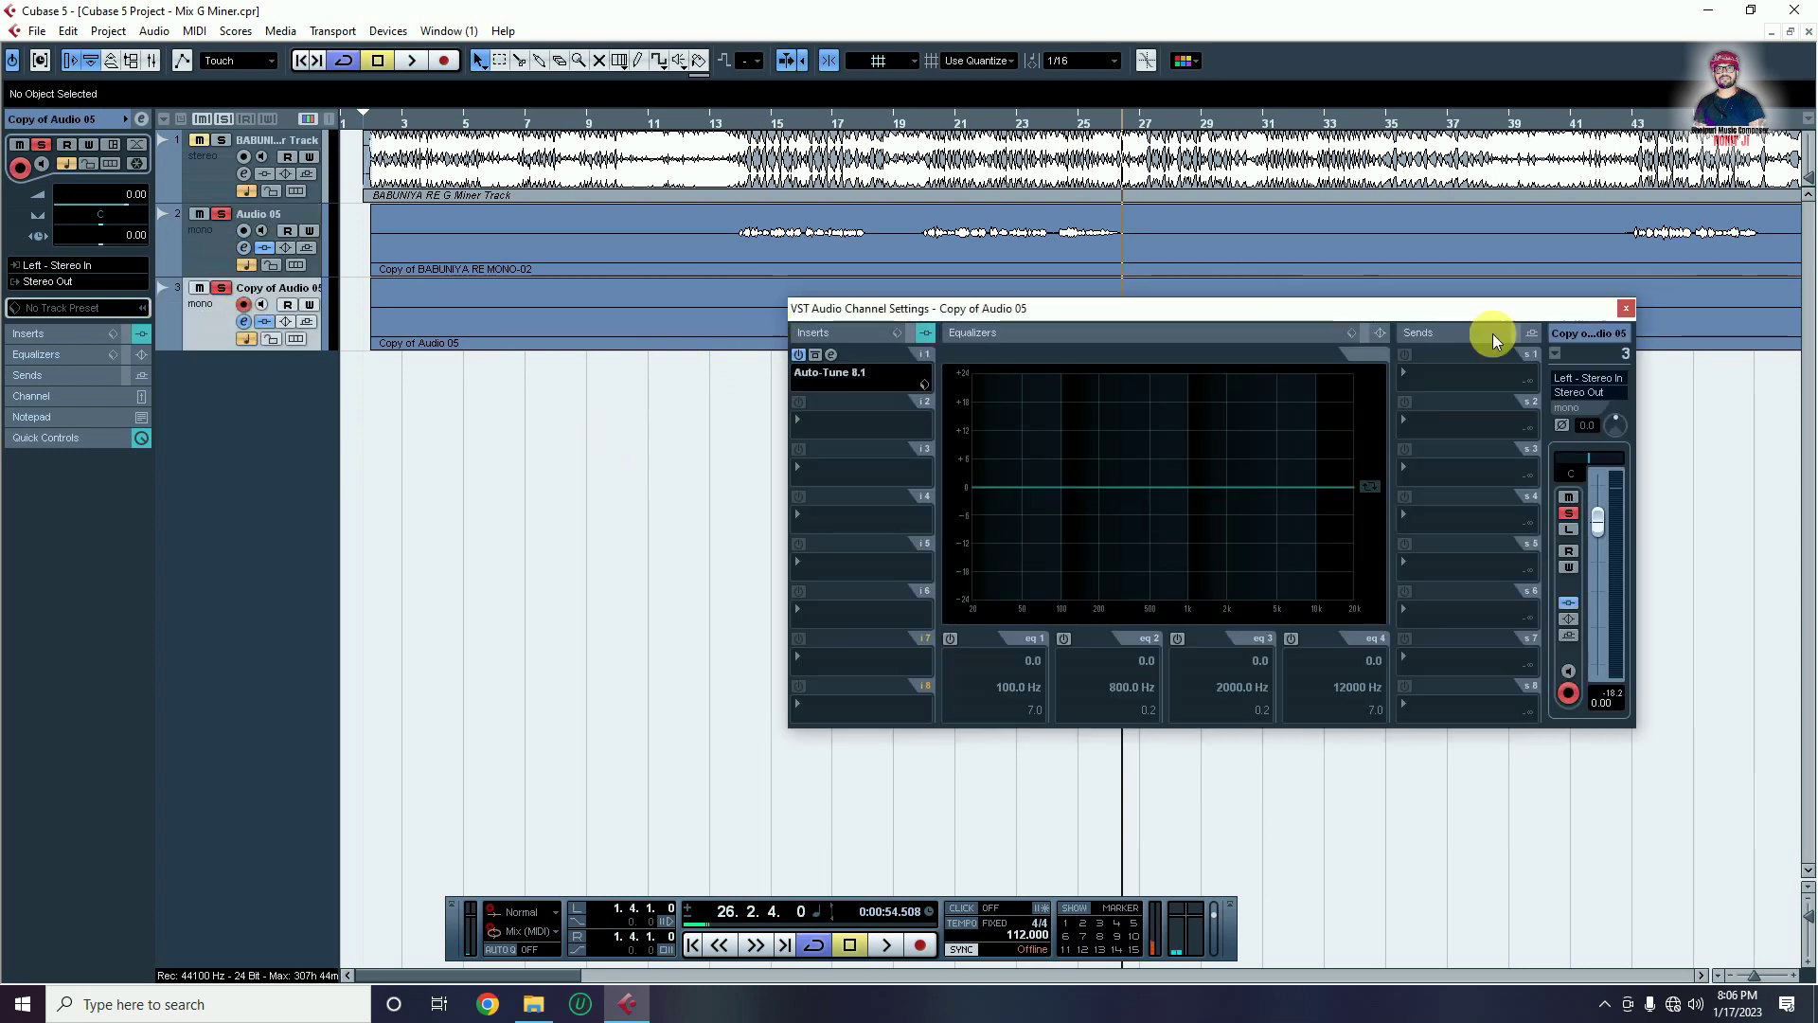
{"action": "left_click", "coordinate": [831, 356]}
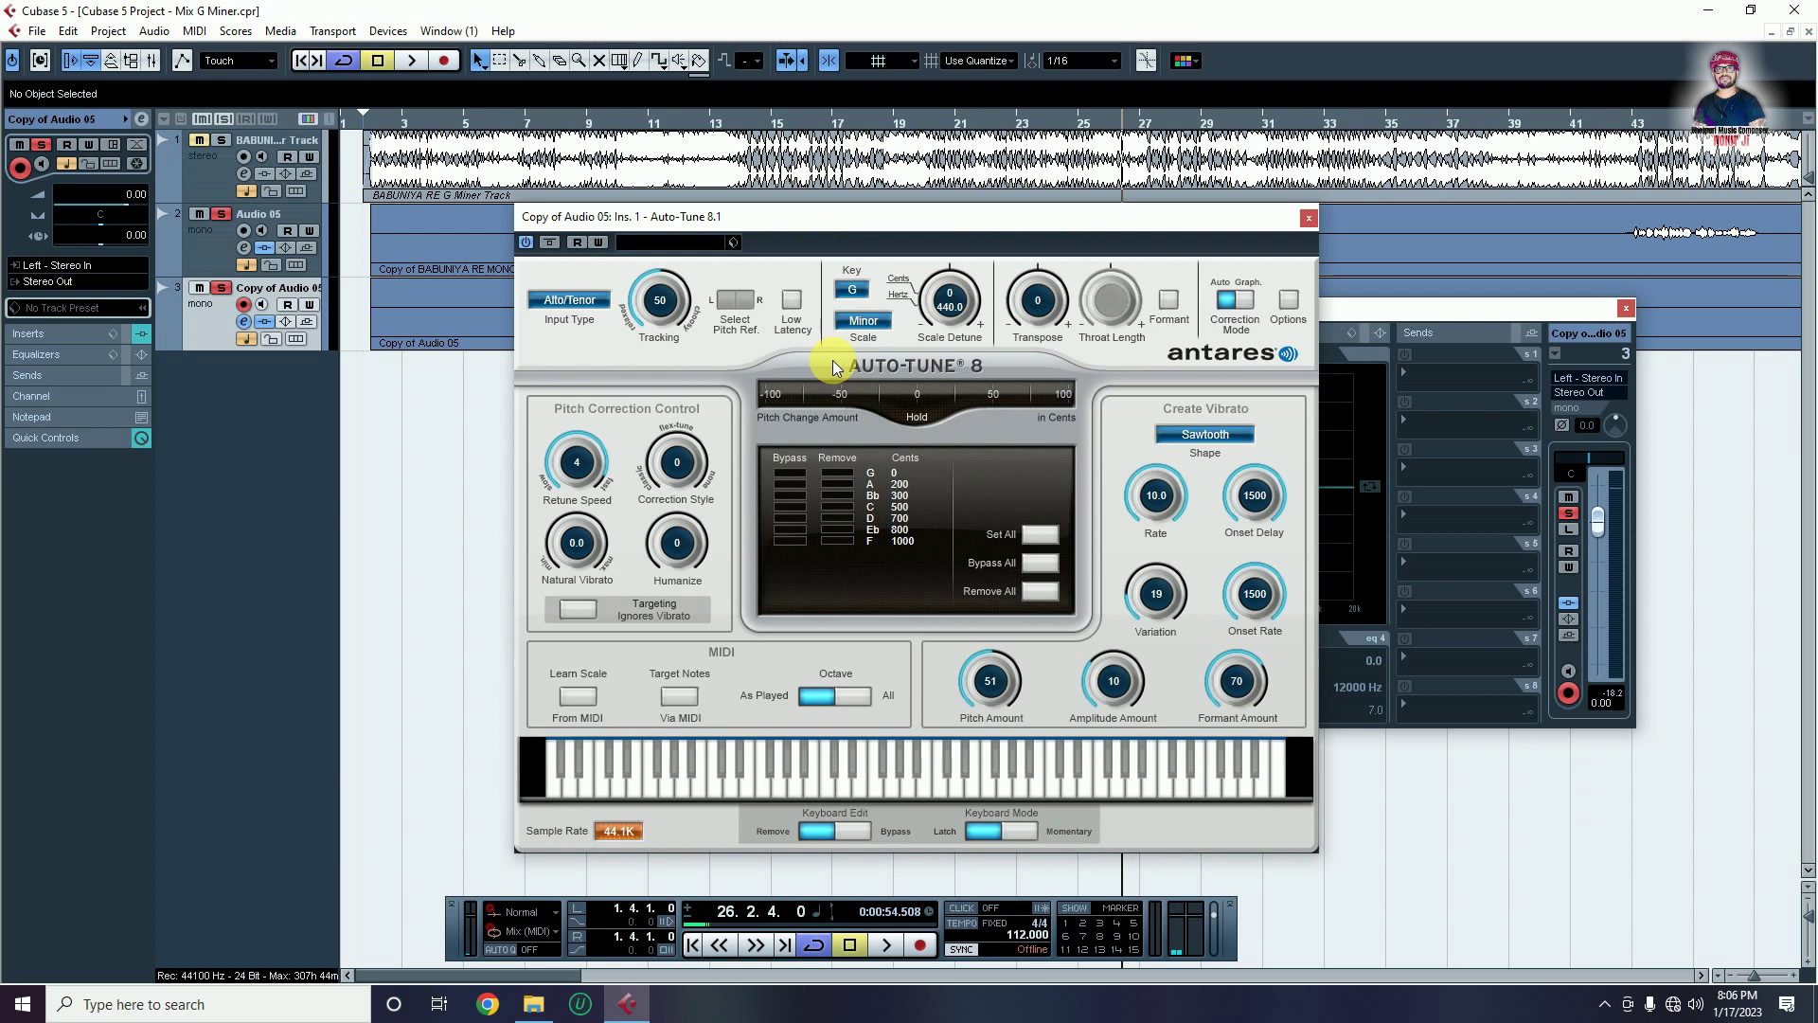
{"action": "left_click", "coordinate": [1309, 218]}
{"action": "left_click", "coordinate": [1625, 310]}
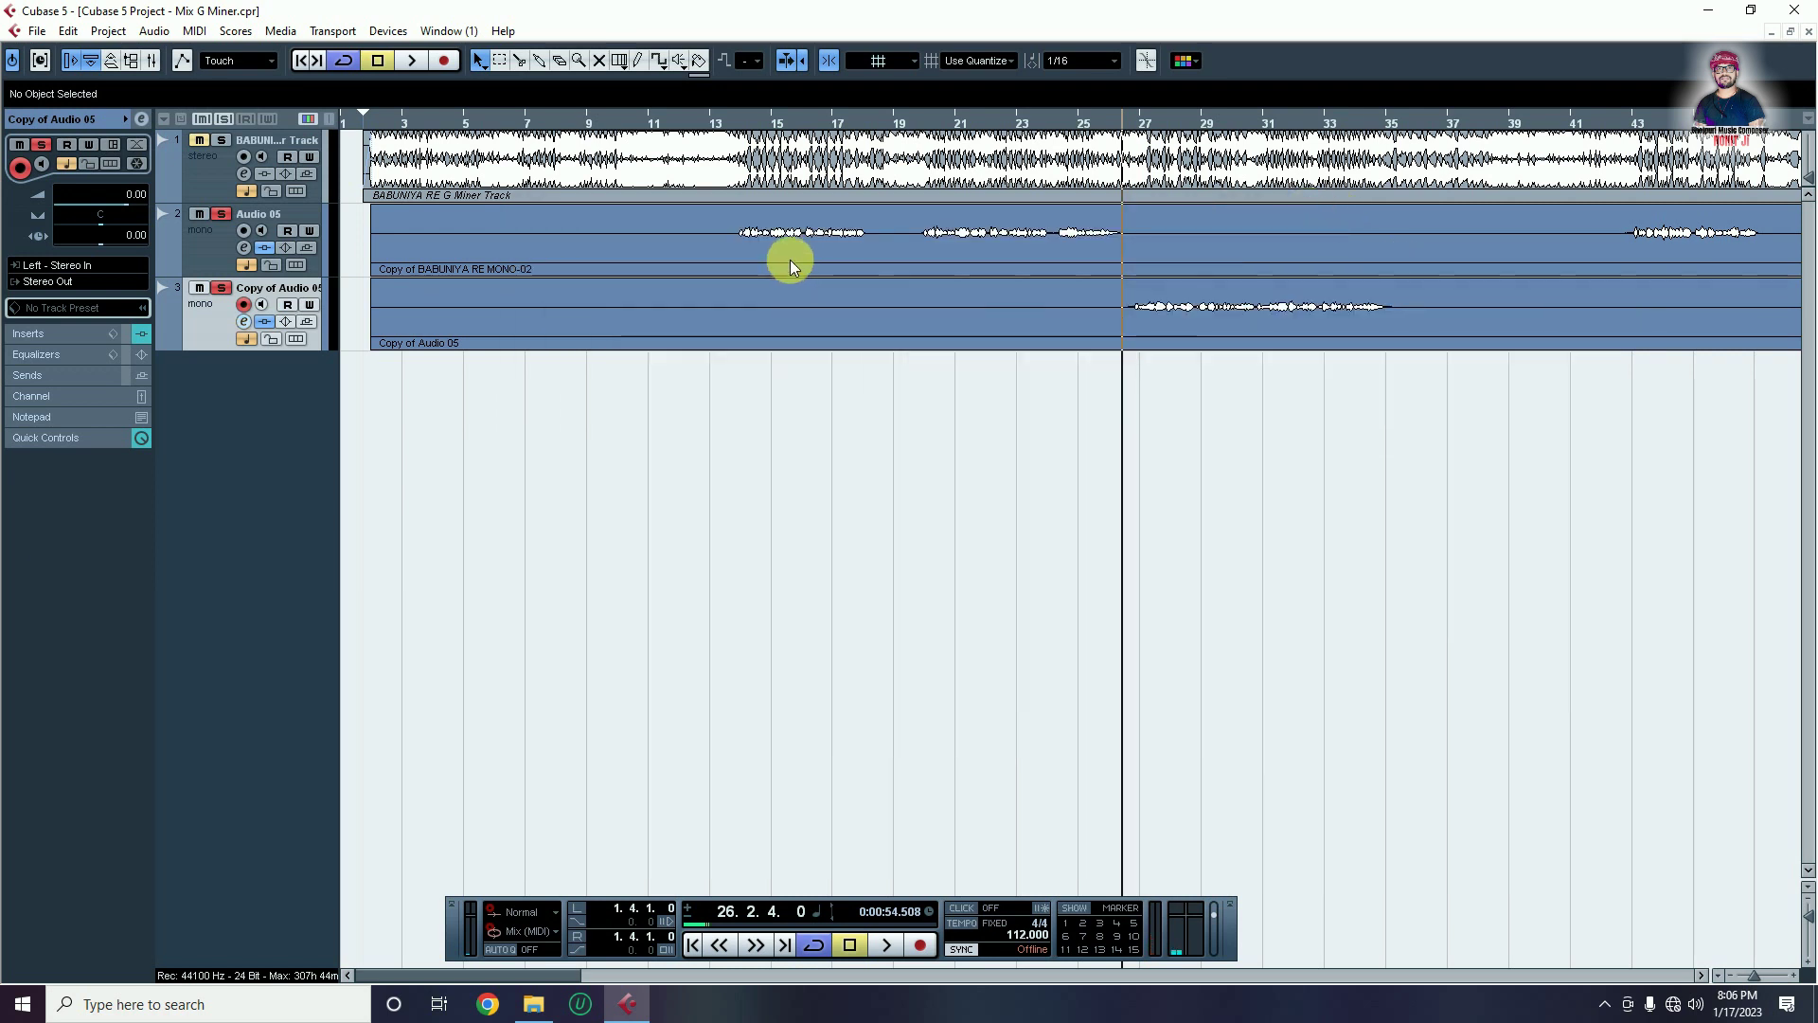
{"action": "left_click", "coordinate": [206, 248]}
{"action": "left_click", "coordinate": [735, 119]}
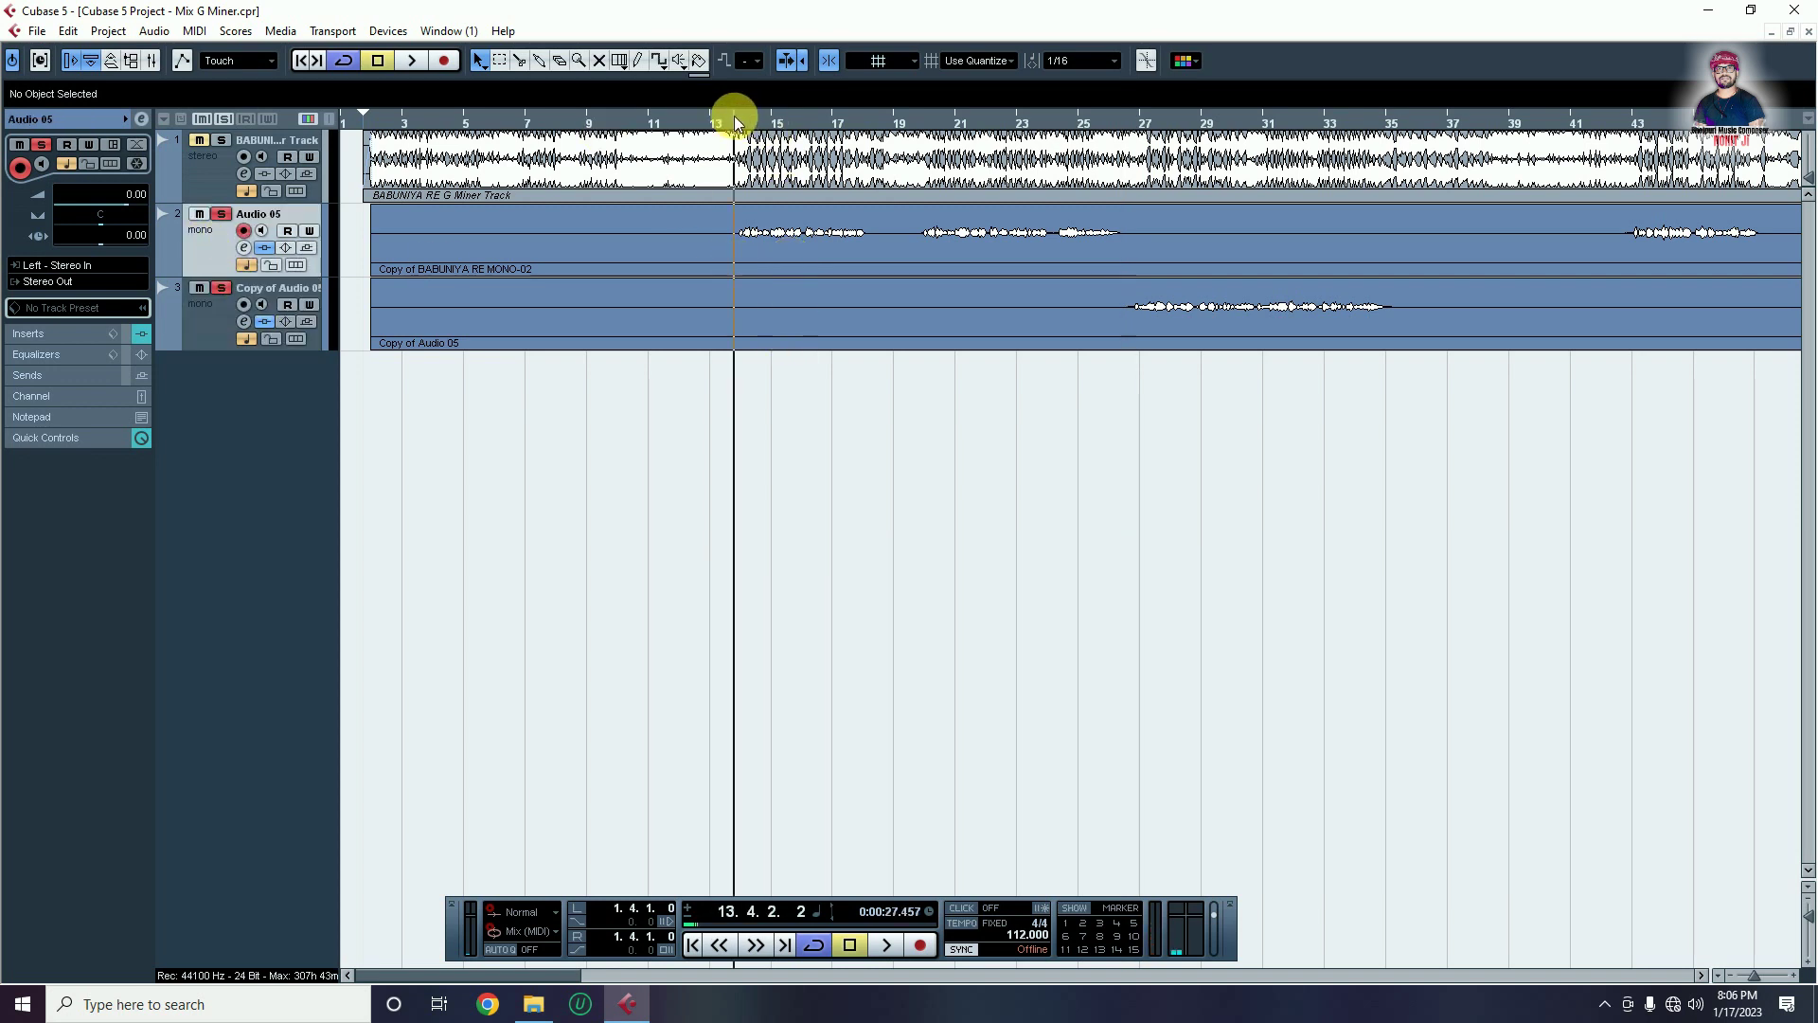
{"action": "left_click", "coordinate": [243, 248]}
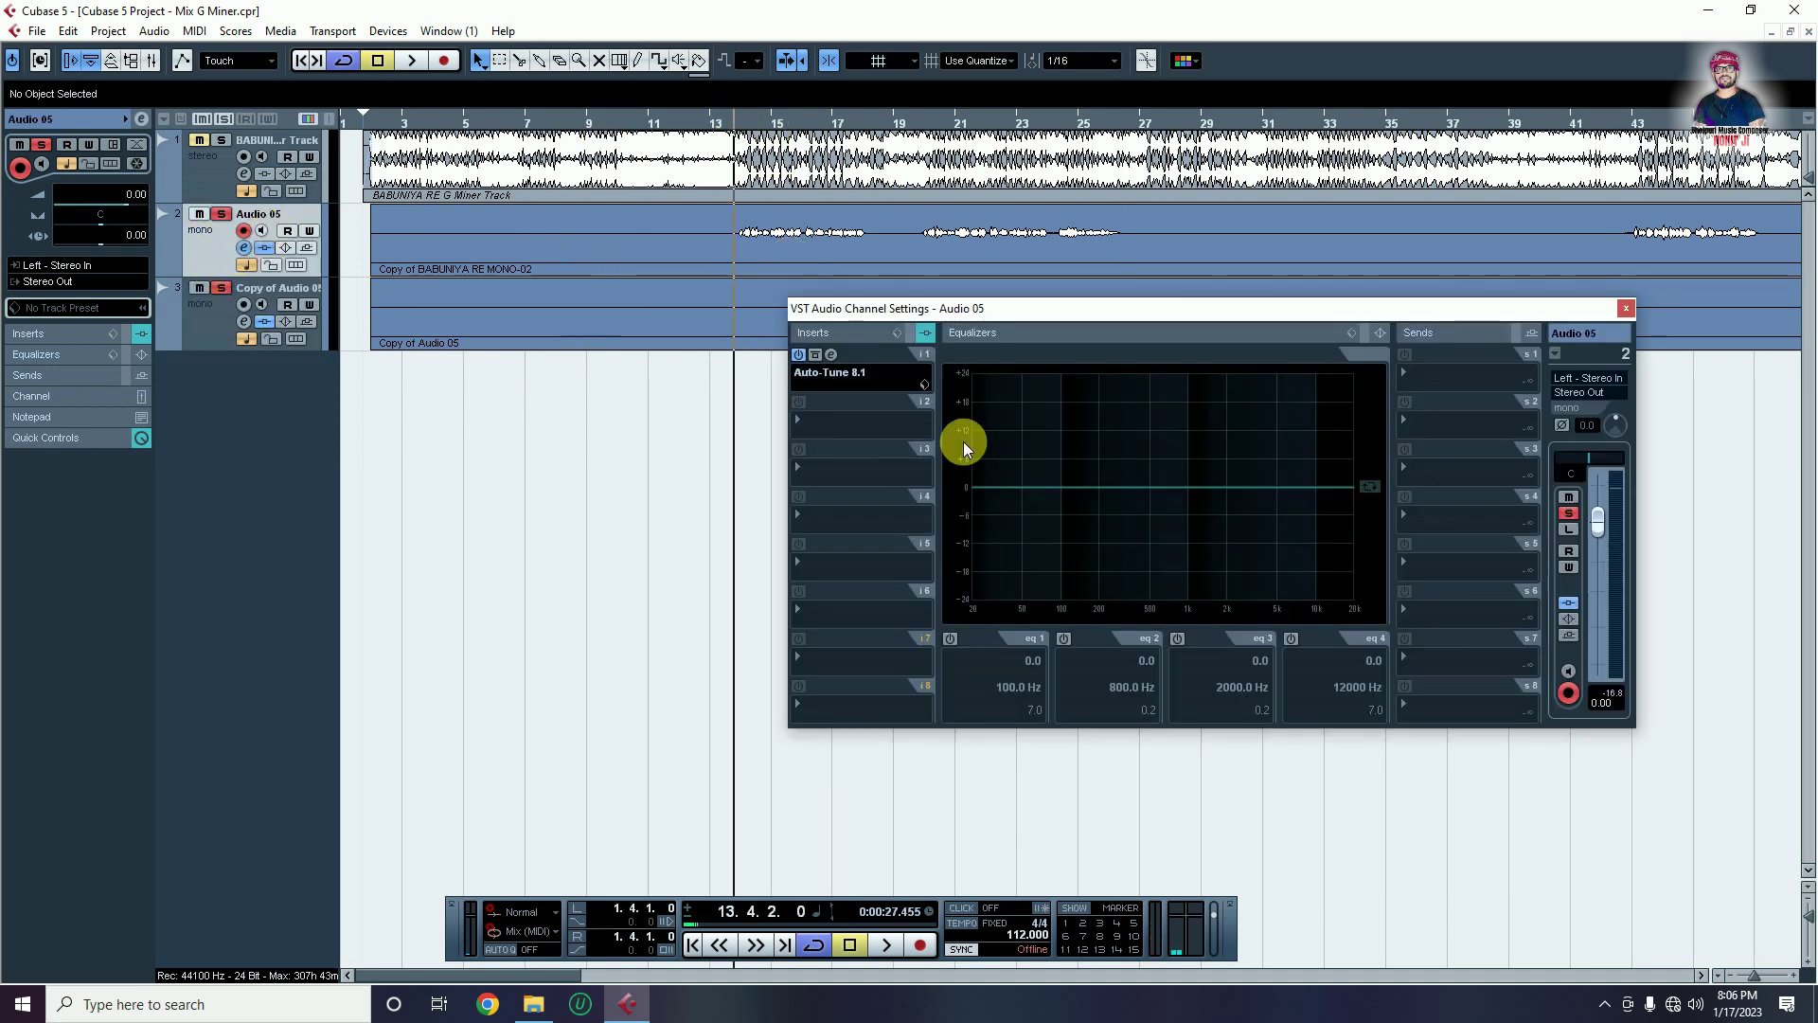
{"action": "left_click_drag", "start_coordinate": [877, 313], "coordinate": [898, 347]}
{"action": "left_click", "coordinate": [833, 453]}
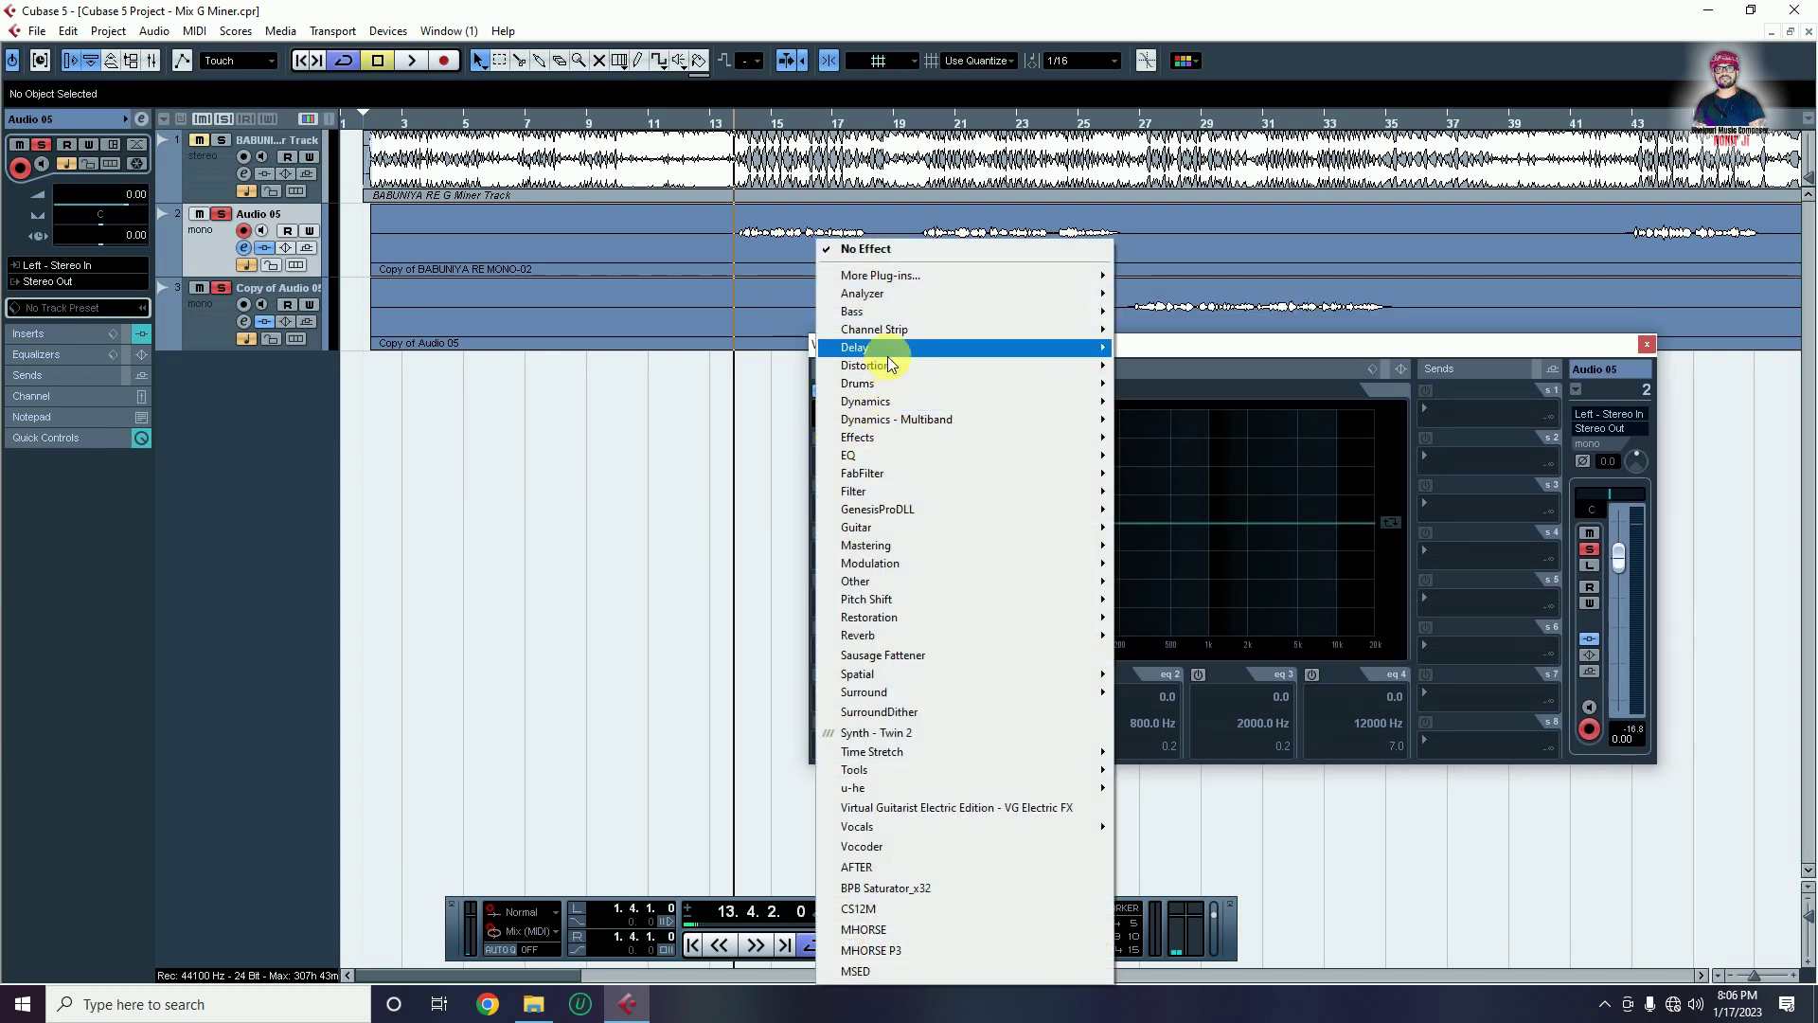
{"action": "mouse_move", "coordinate": [887, 354]}
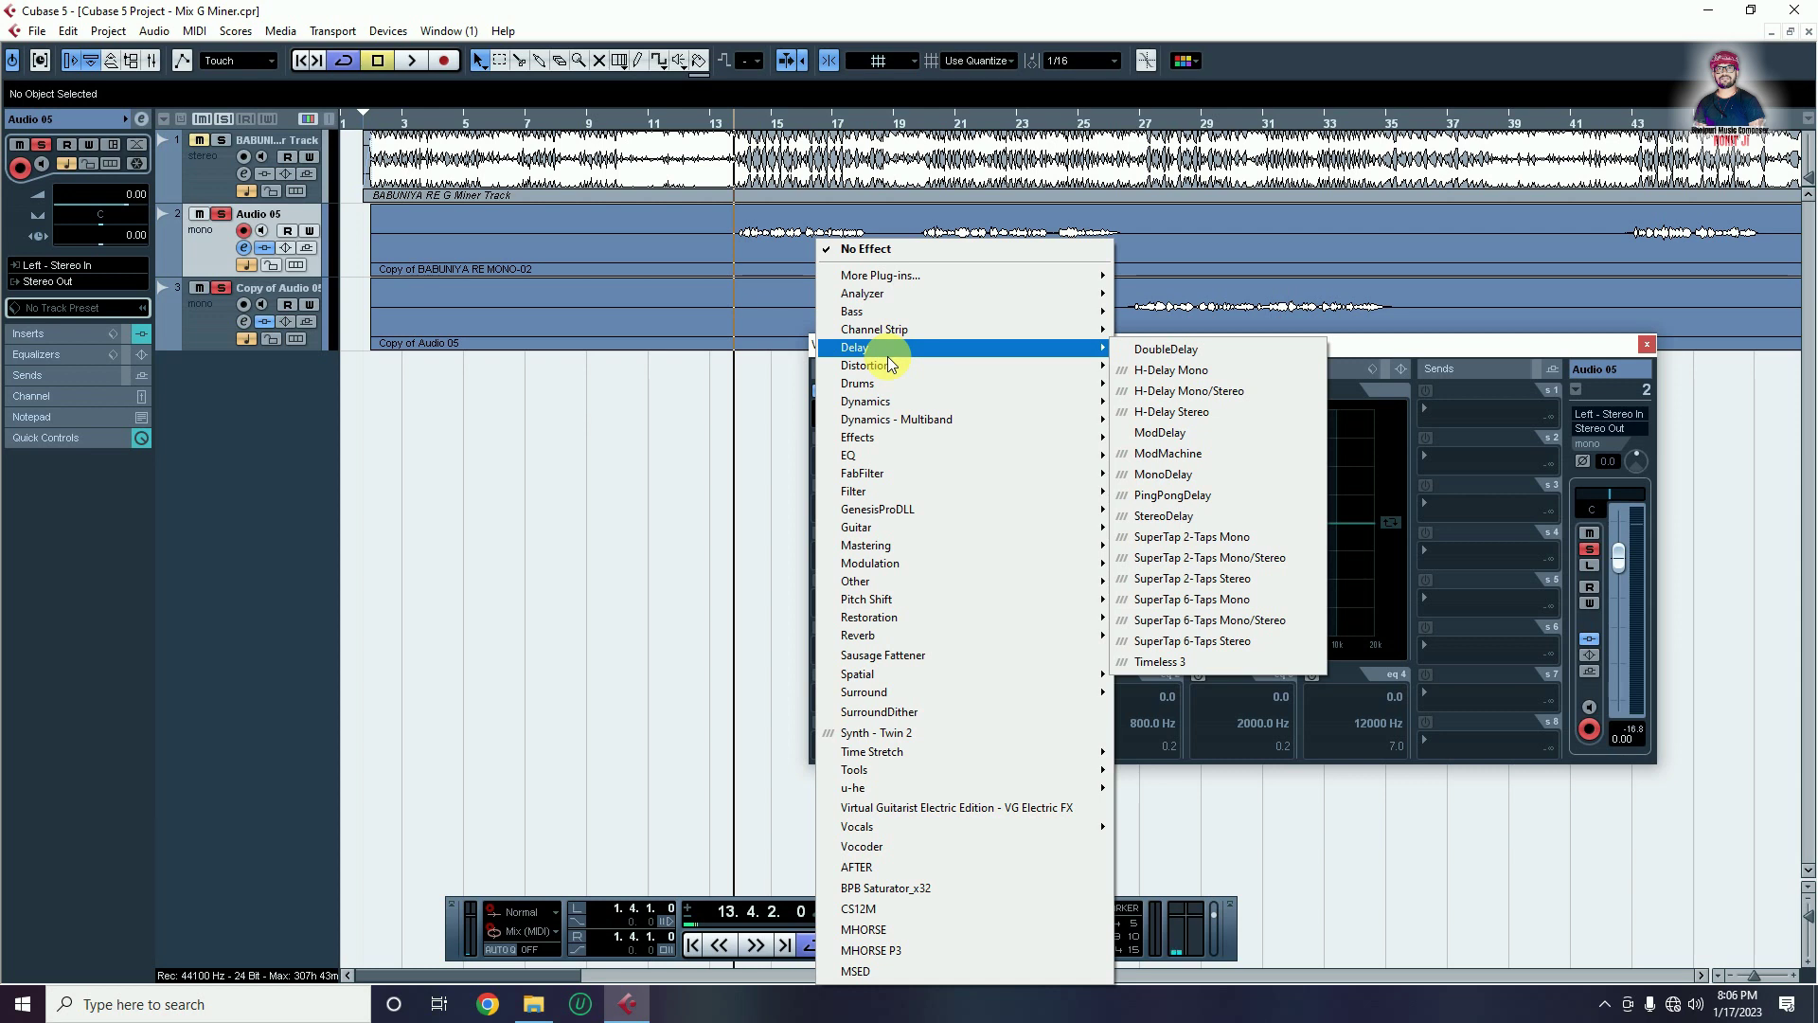
{"action": "left_click", "coordinate": [604, 448]}
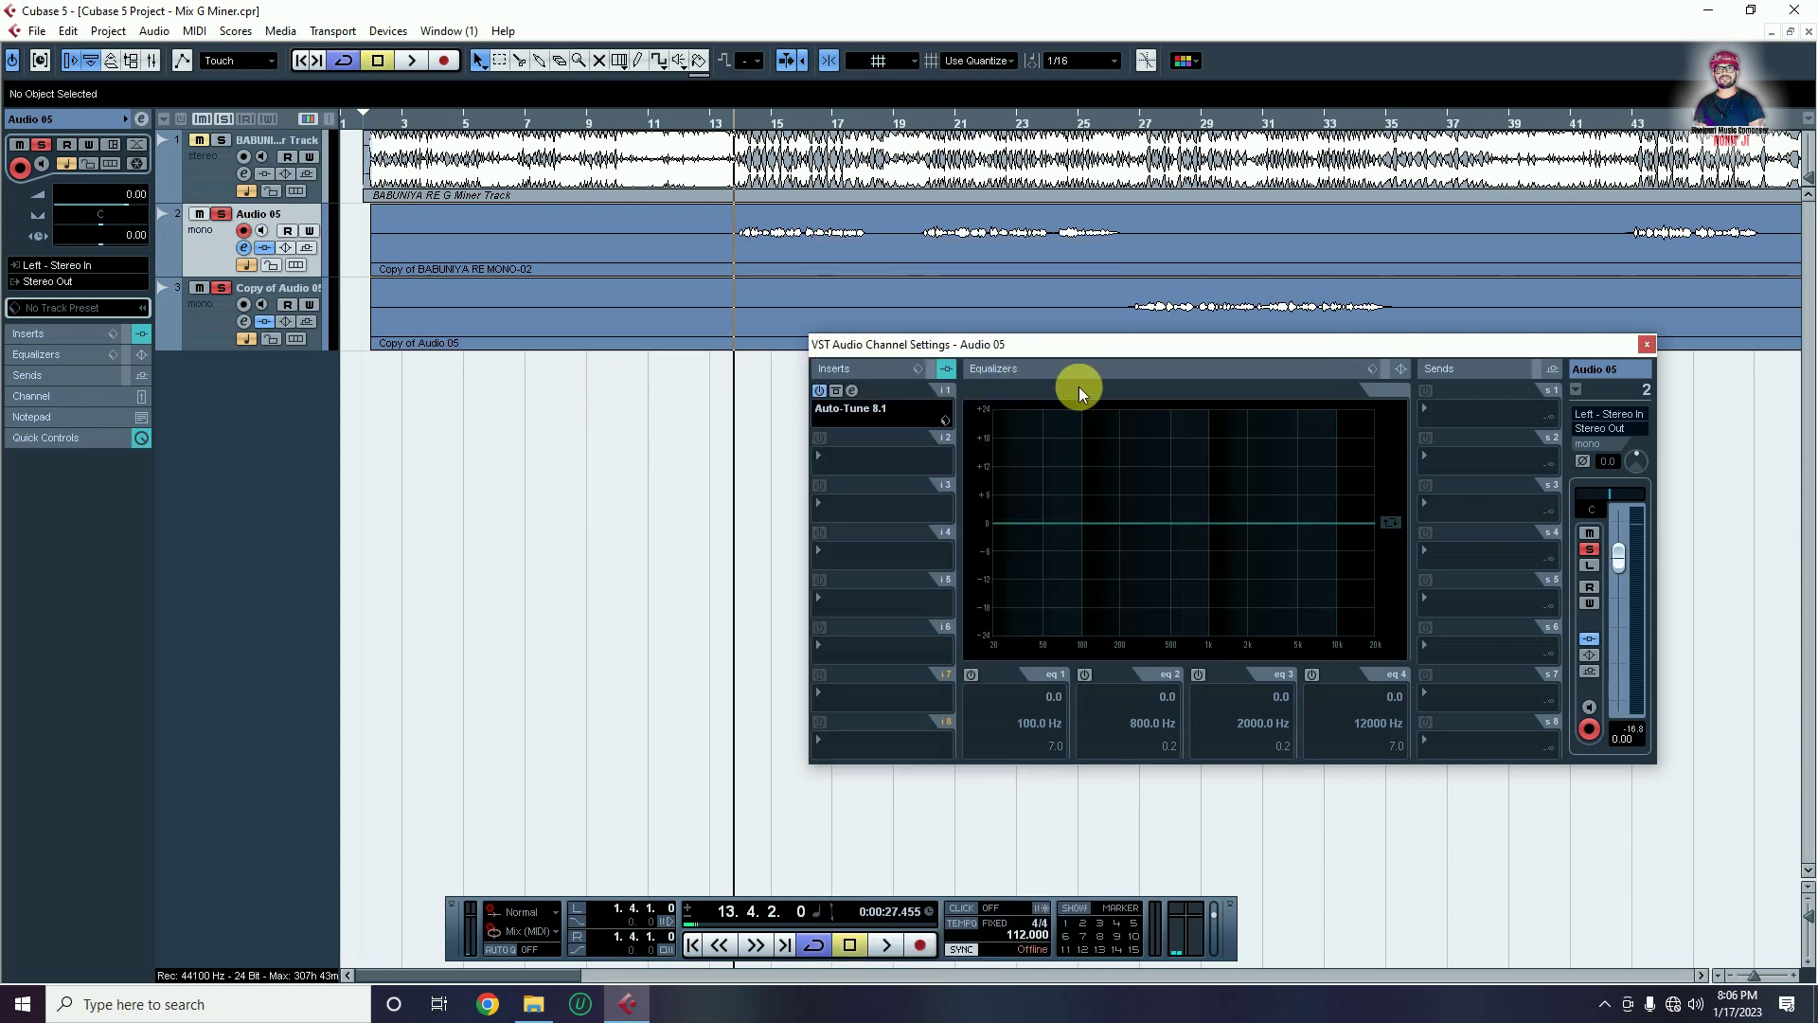
{"action": "left_click", "coordinate": [1647, 347]}
Enlarge the waveform display, select both vocal clips and open the Compressor processing for them
{"action": "key", "text": "g"}
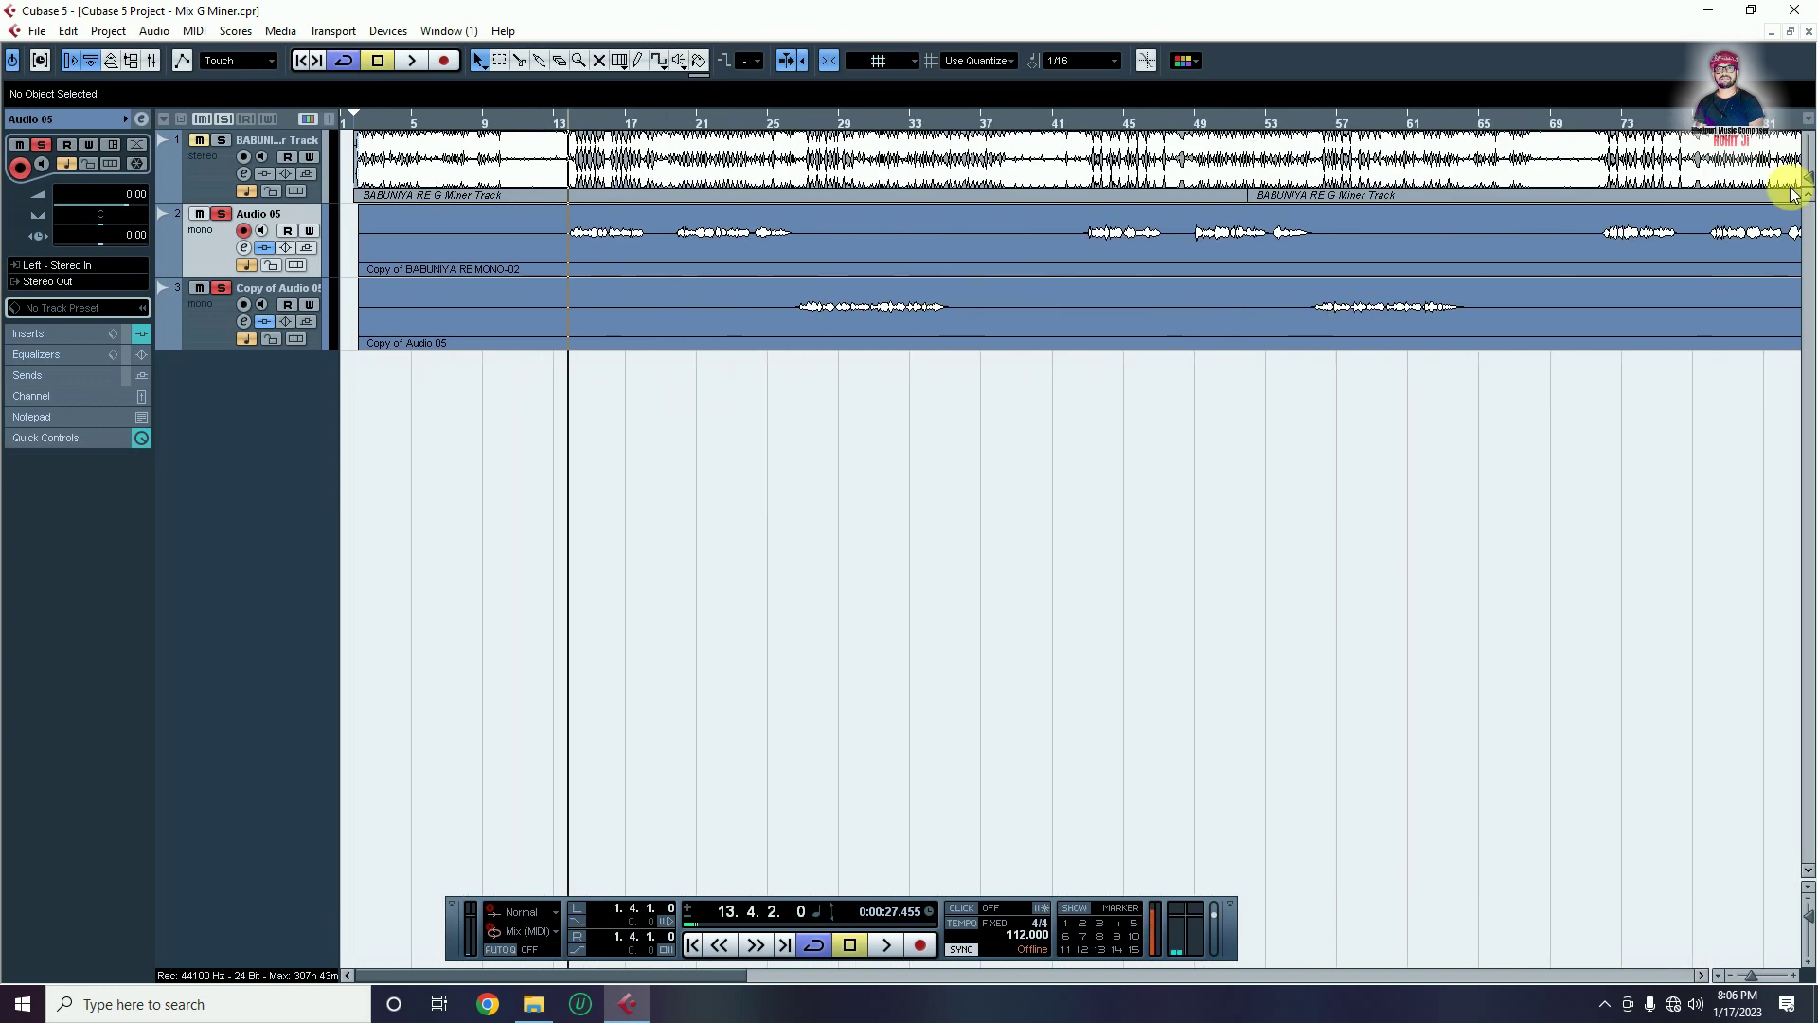
{"action": "left_click_drag", "start_coordinate": [1804, 169], "coordinate": [1810, 165]}
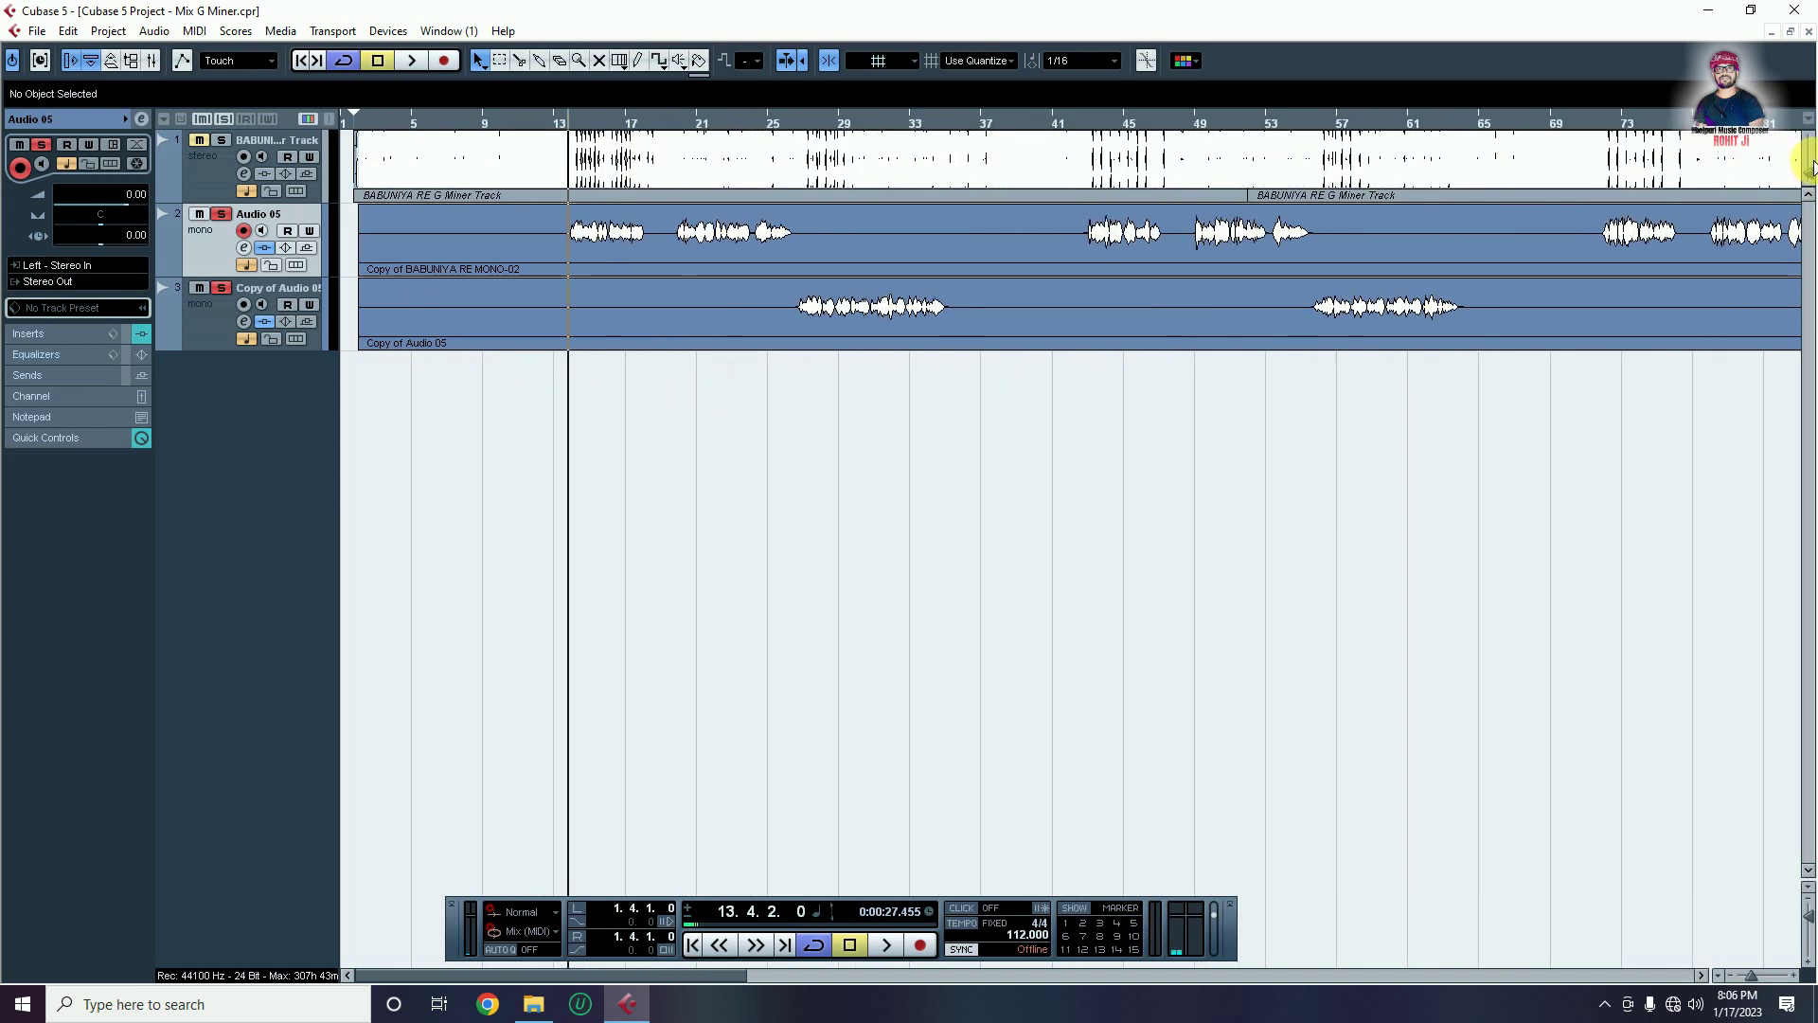
{"action": "key", "text": "g"}
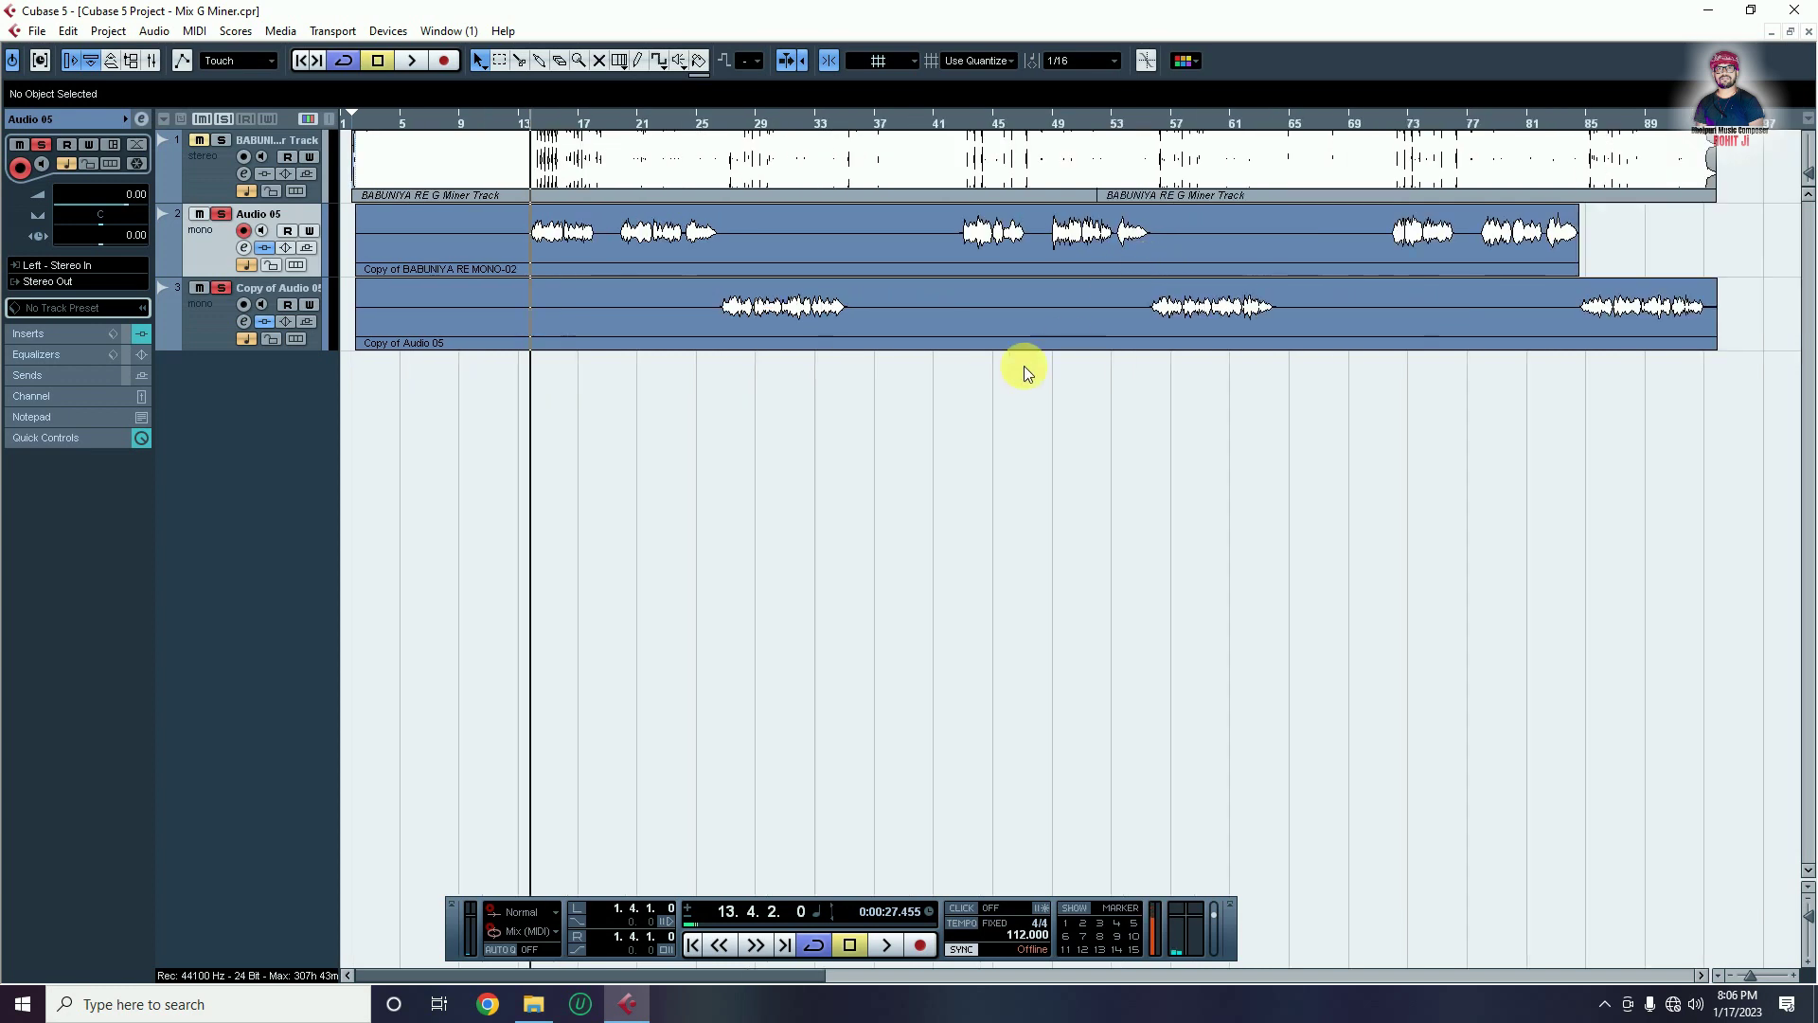
{"action": "key", "text": "g"}
{"action": "key", "text": "g"}
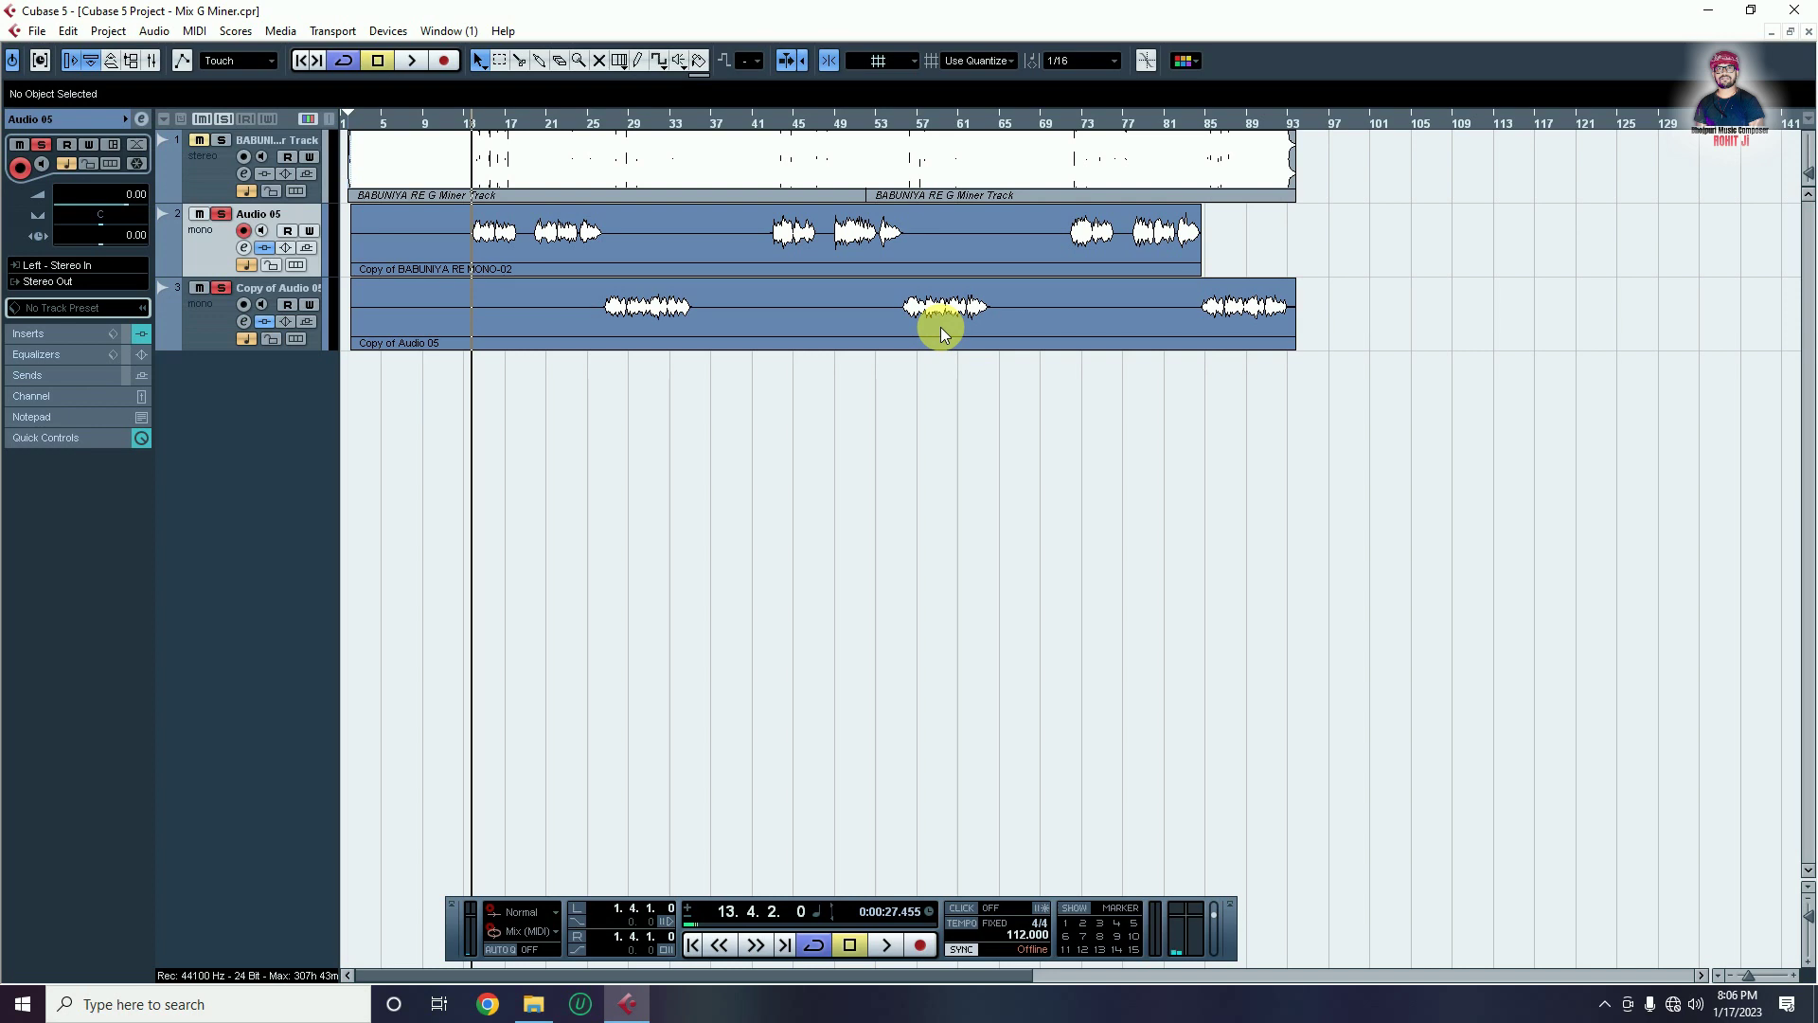
{"action": "key", "text": "h"}
{"action": "key", "text": "h"}
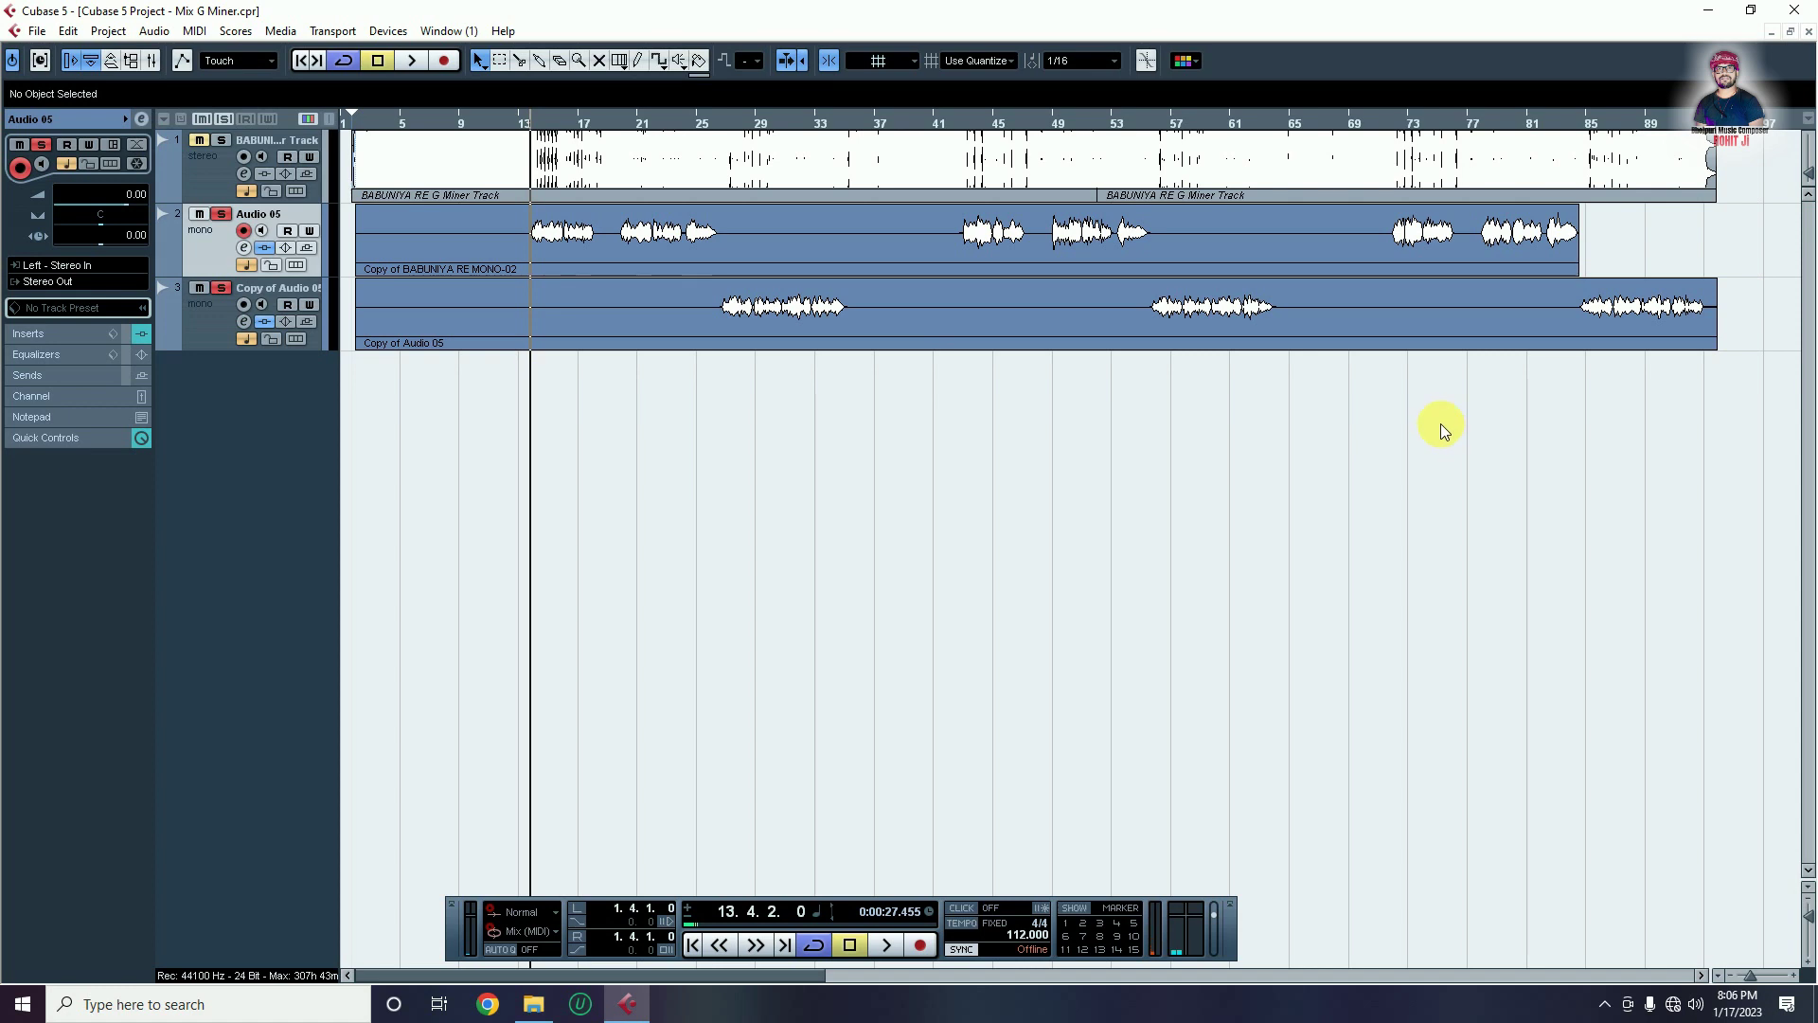
{"action": "left_click_drag", "start_coordinate": [1662, 390], "coordinate": [665, 253]}
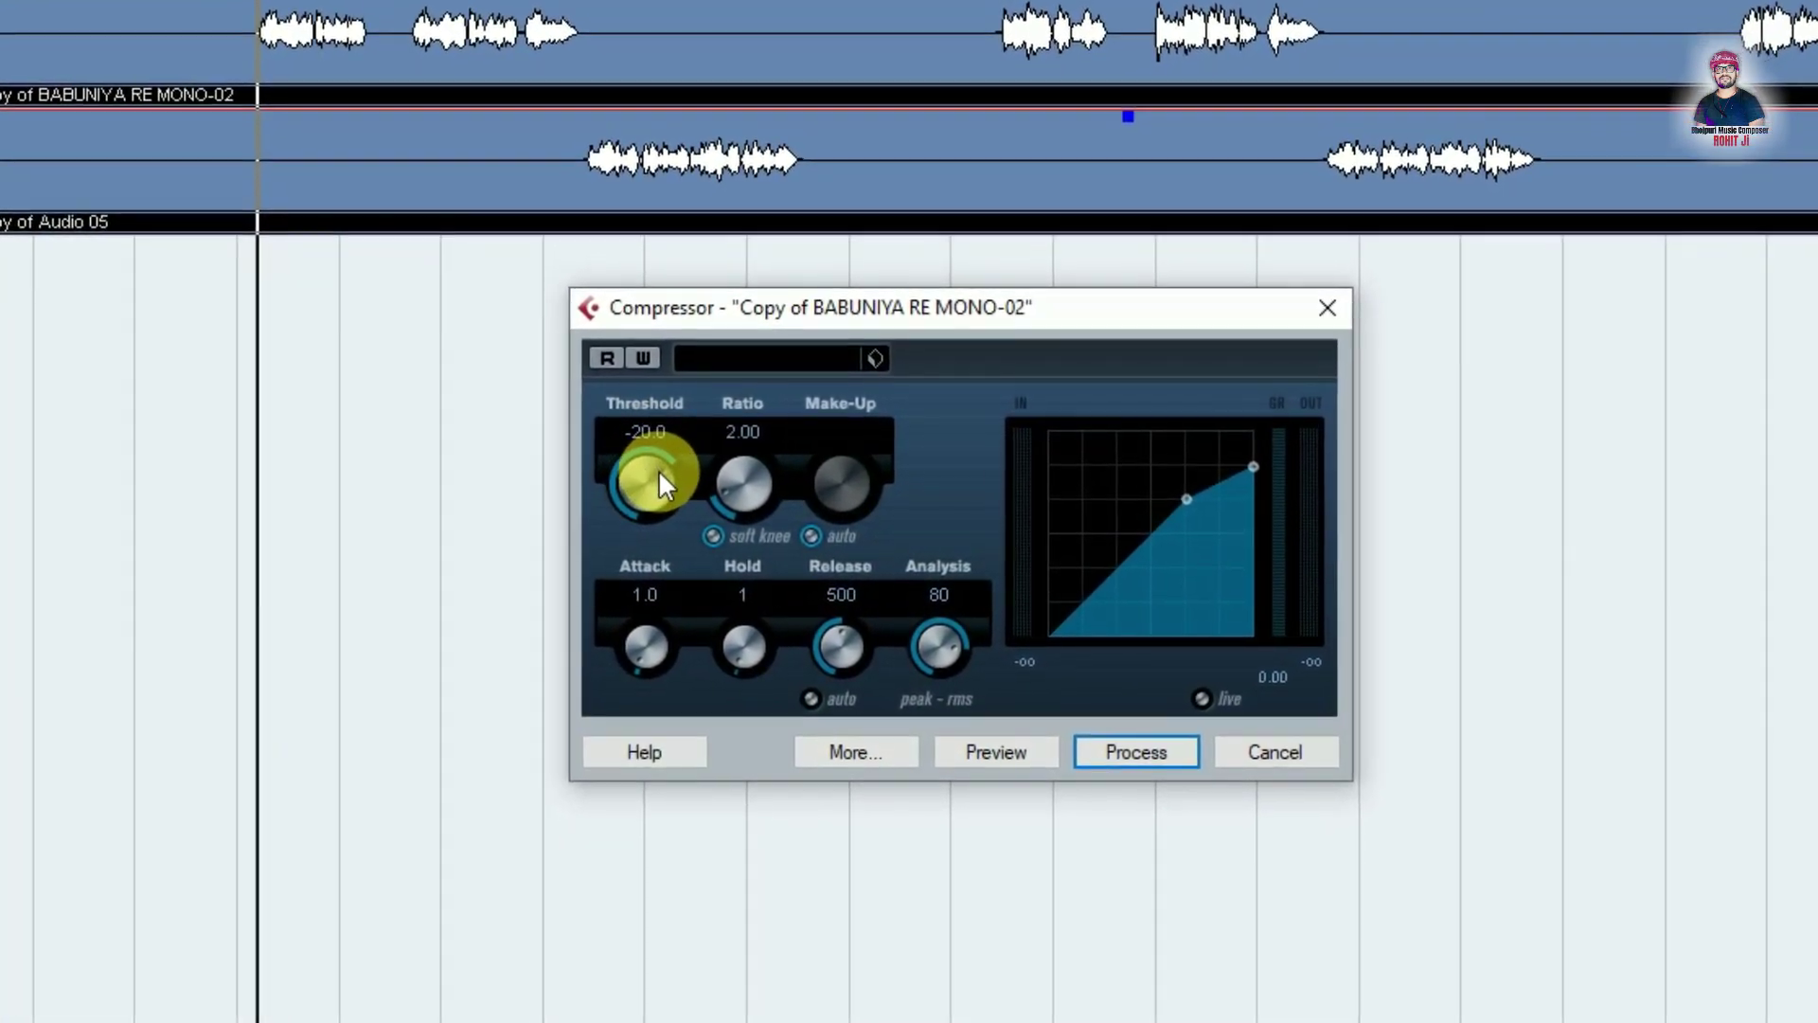
Lower the Compressor threshold to -49.4 and process the selected vocal clips
{"action": "left_click_drag", "start_coordinate": [631, 469], "coordinate": [617, 657]}
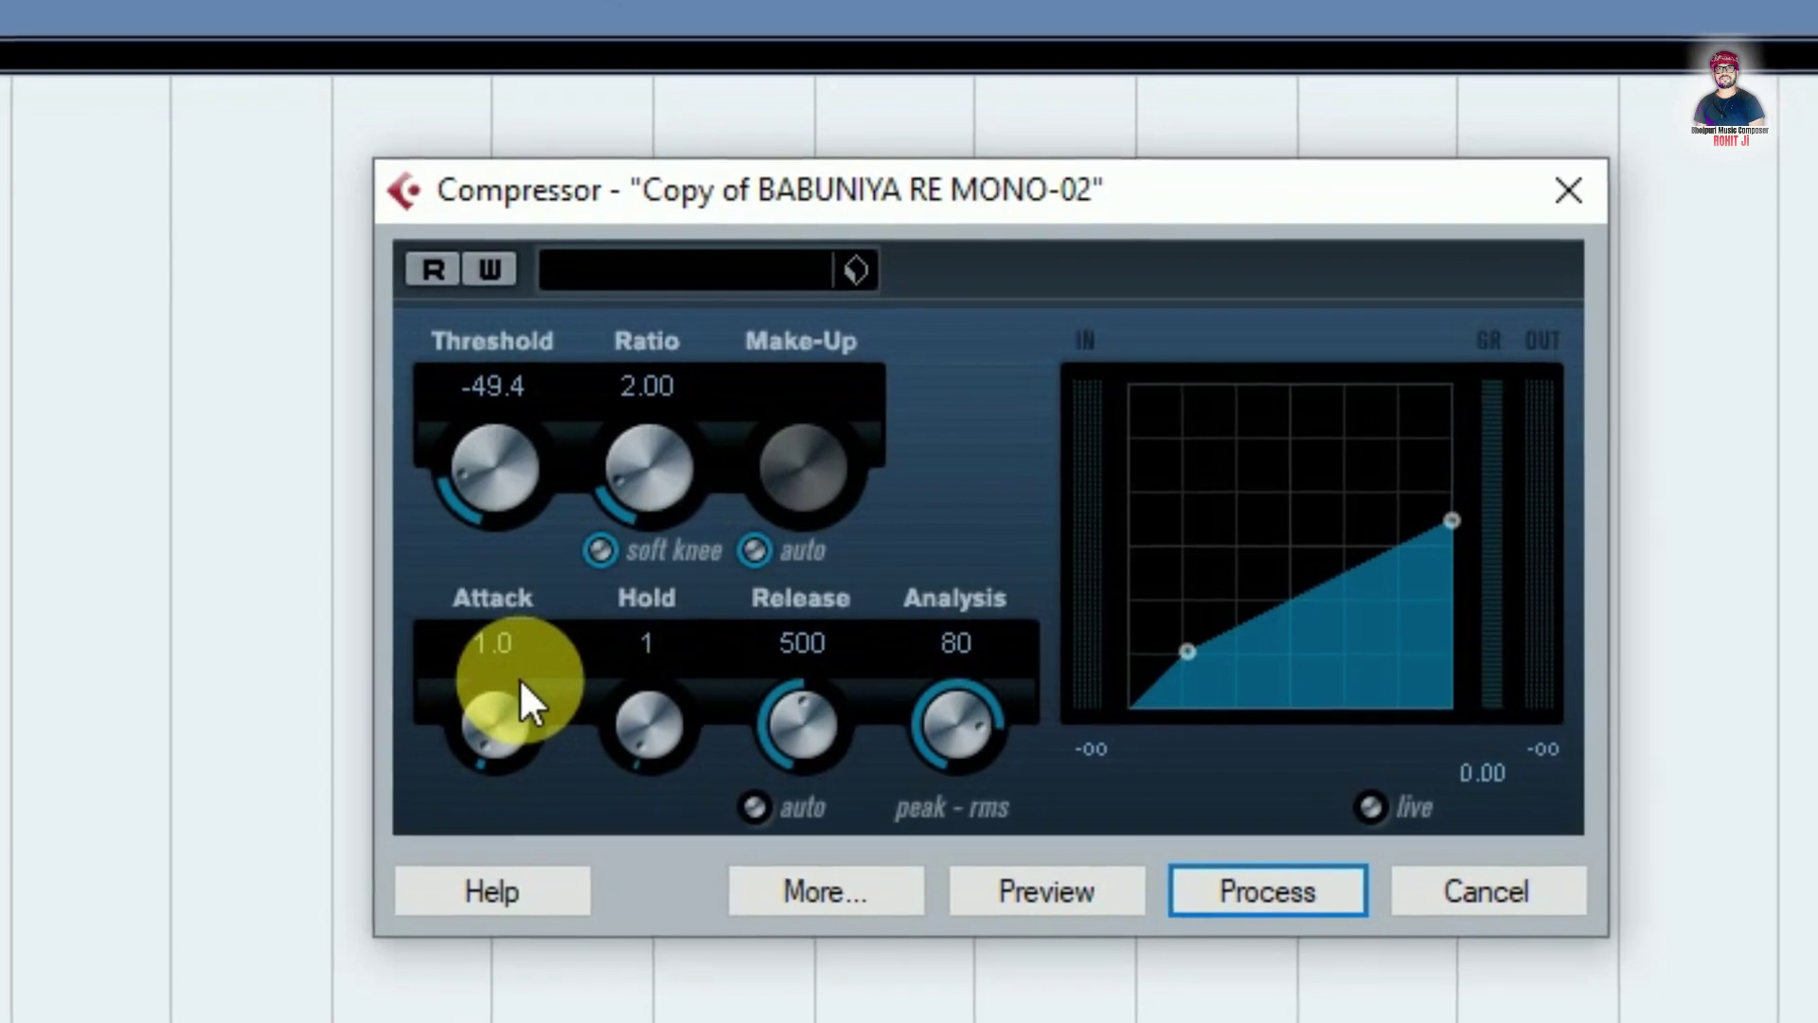
{"action": "left_click", "coordinate": [1298, 887]}
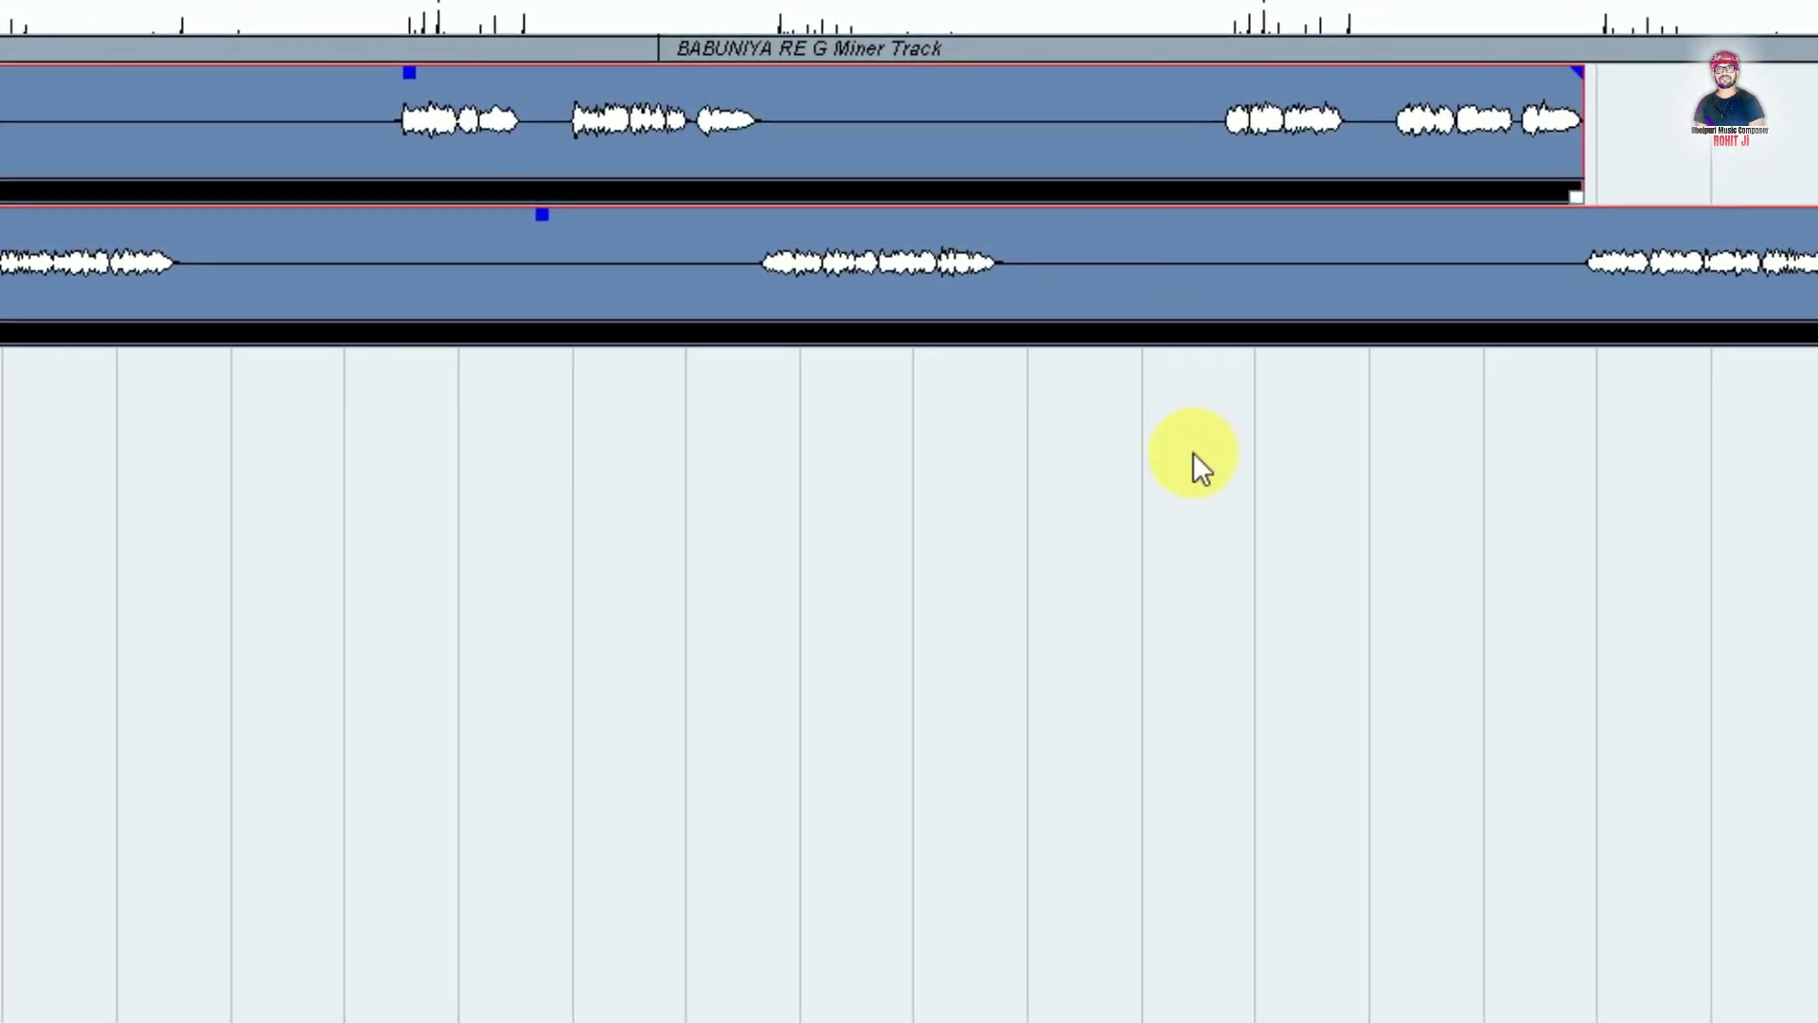
Deselect the vocal clips and open the channel settings of the Audio 05 track, clear of the waveforms
{"action": "left_click", "coordinate": [1197, 451]}
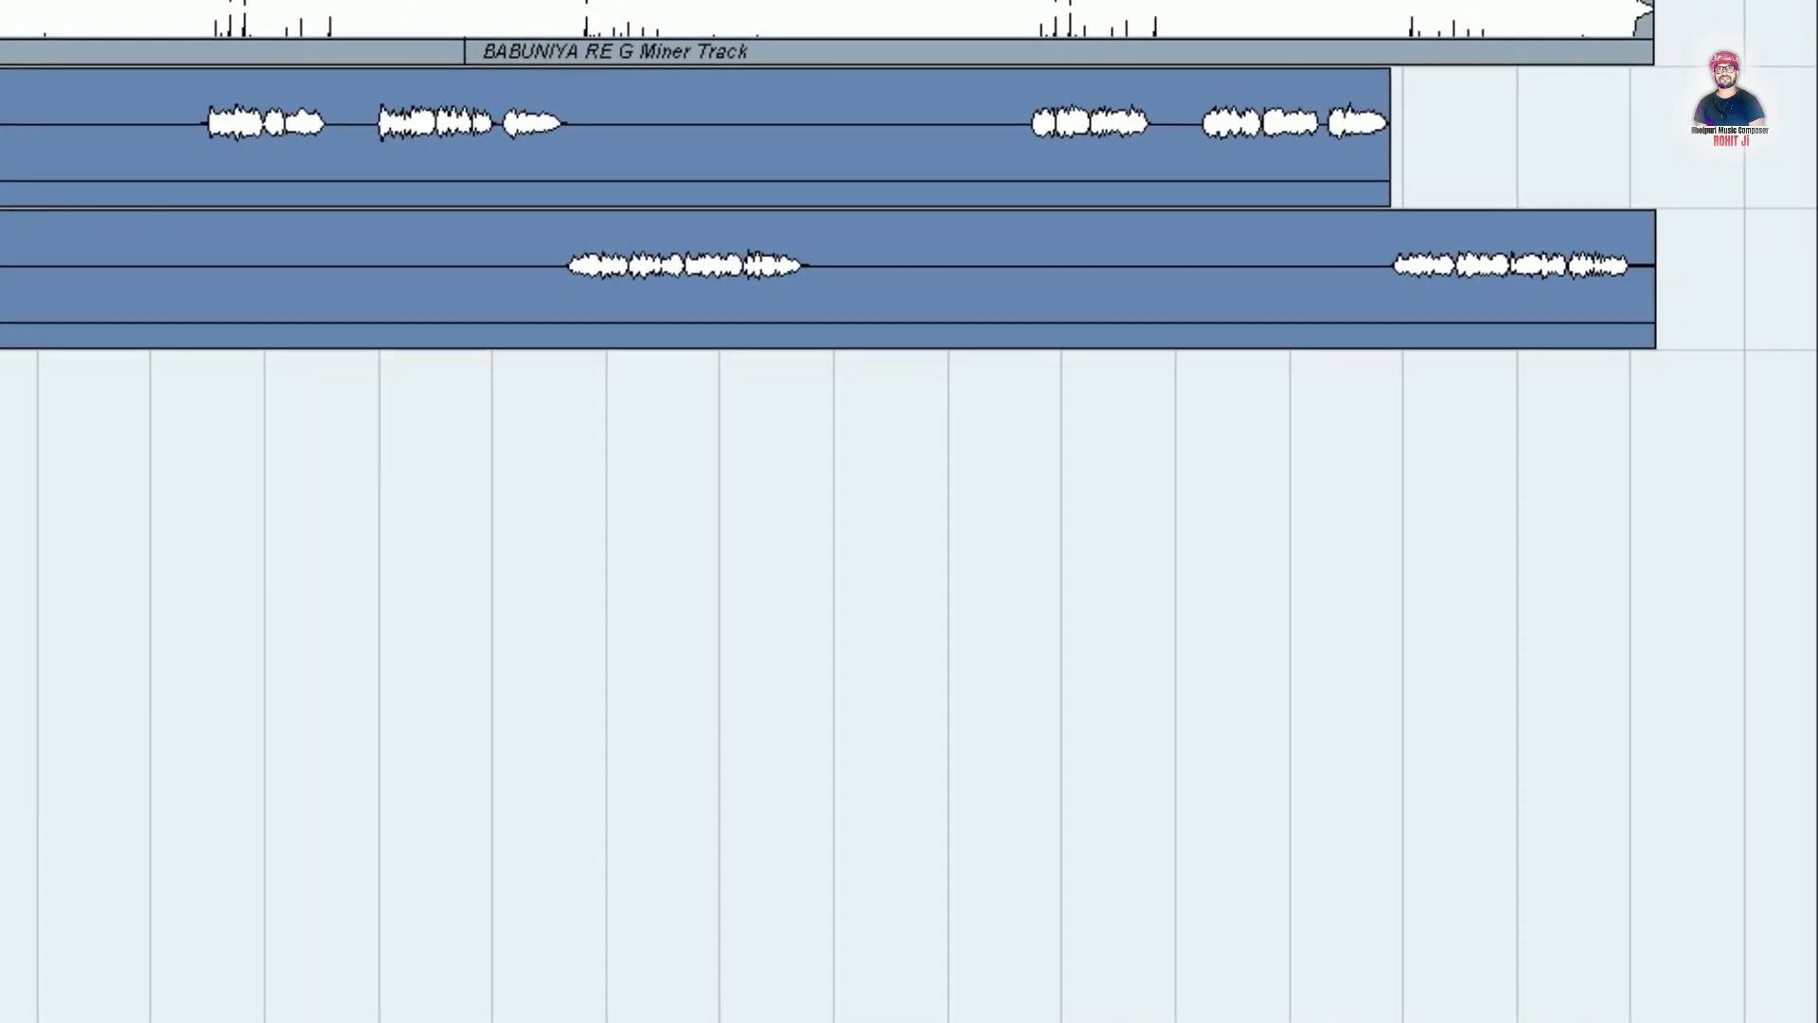
{"action": "left_click", "coordinate": [244, 247]}
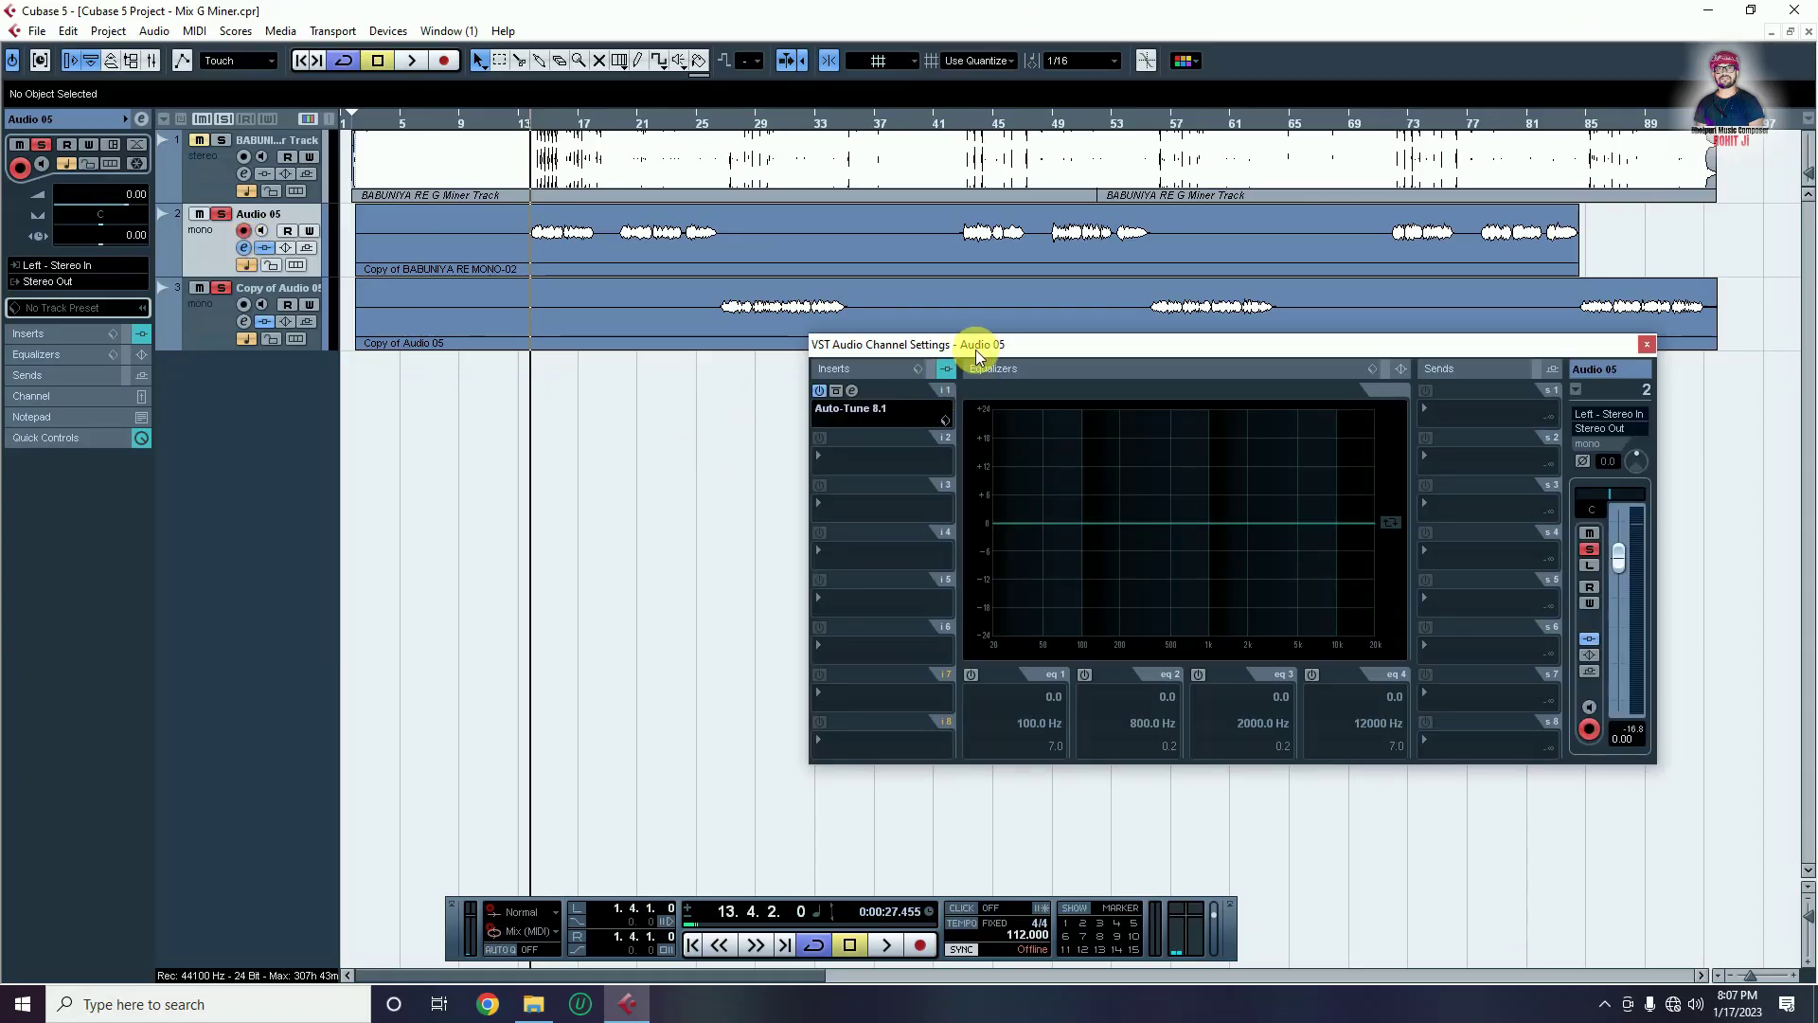
{"action": "left_click_drag", "start_coordinate": [978, 356], "coordinate": [975, 399]}
{"action": "left_click", "coordinate": [830, 497]}
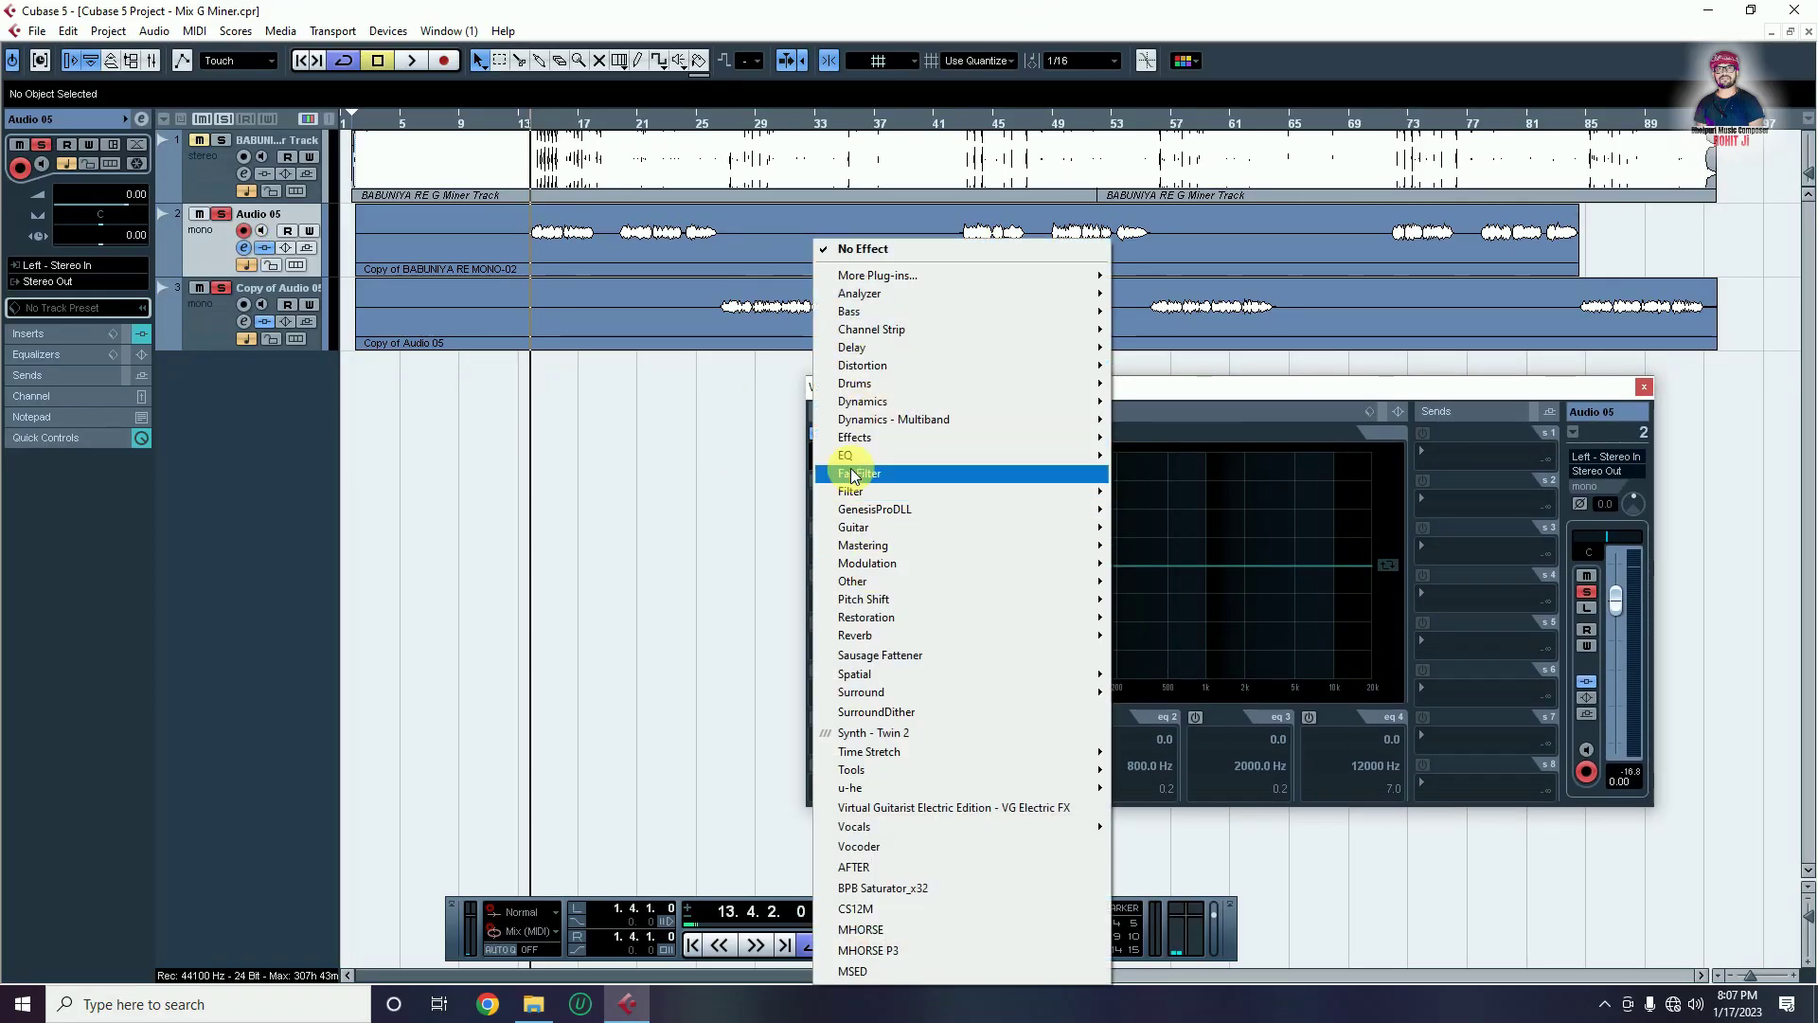
{"action": "mouse_move", "coordinate": [949, 466]}
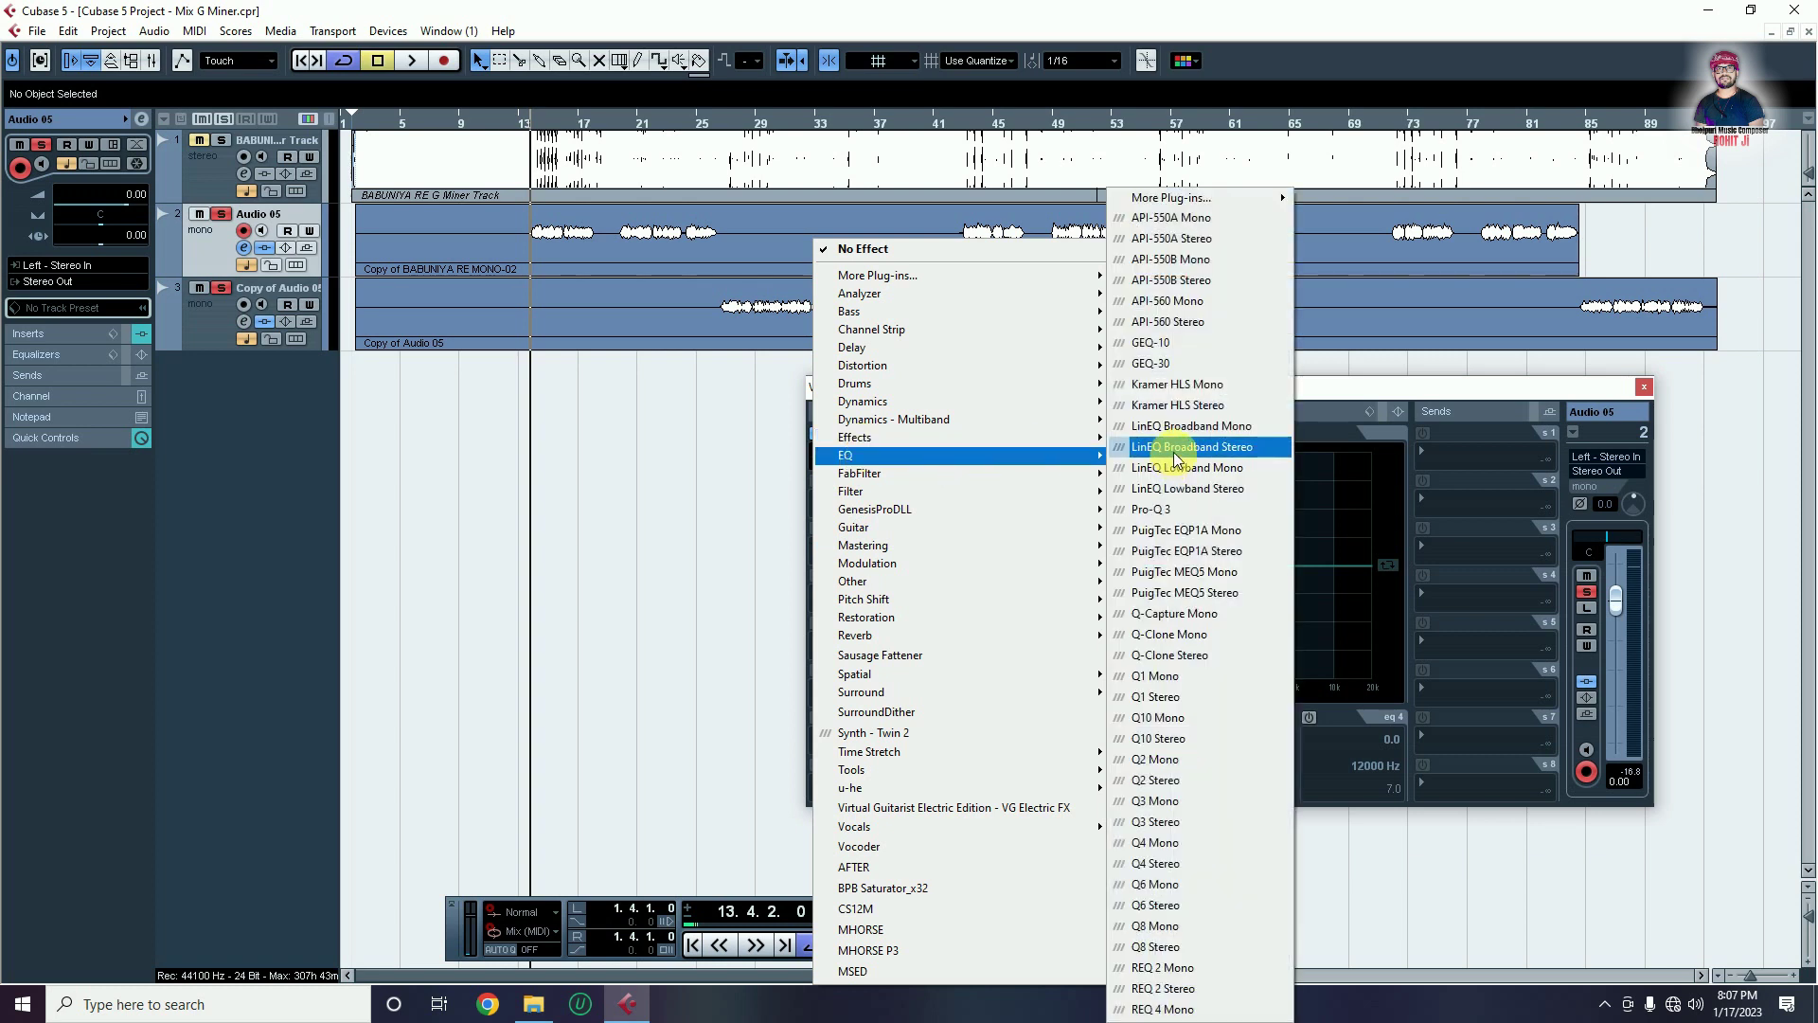
{"action": "left_click", "coordinate": [1188, 366]}
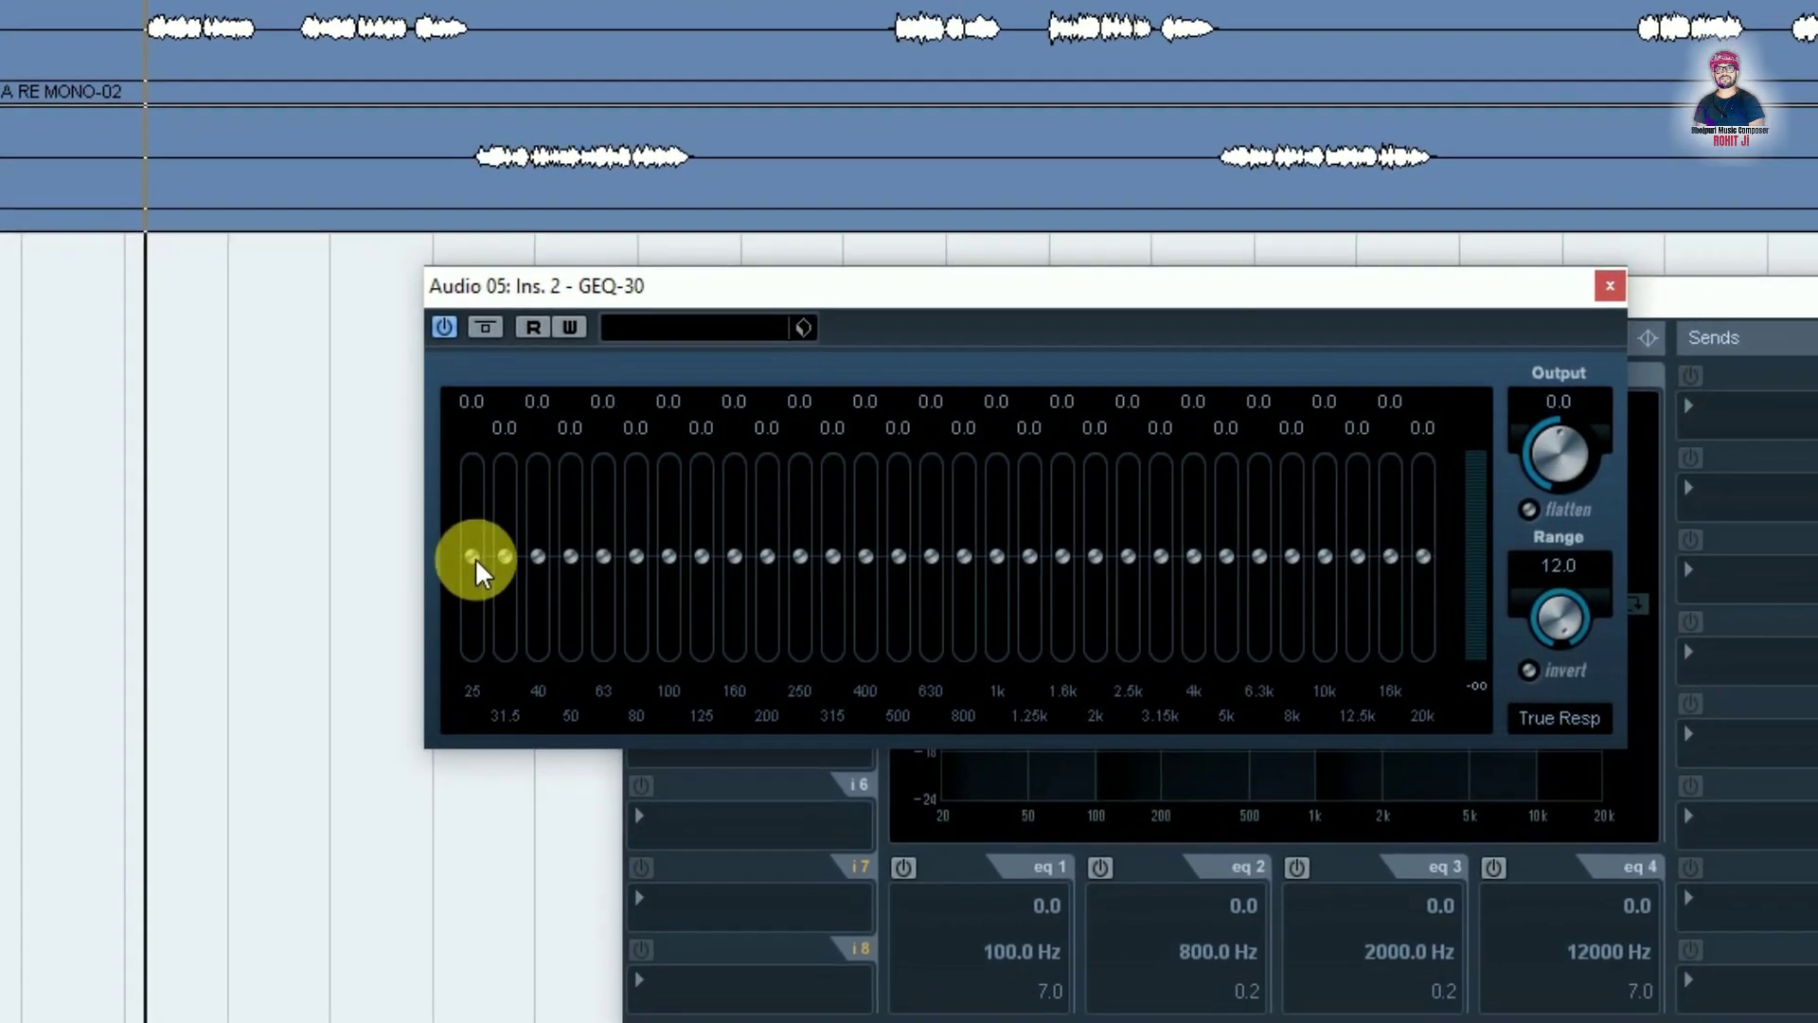
{"action": "left_click_drag", "start_coordinate": [475, 558], "coordinate": [636, 659]}
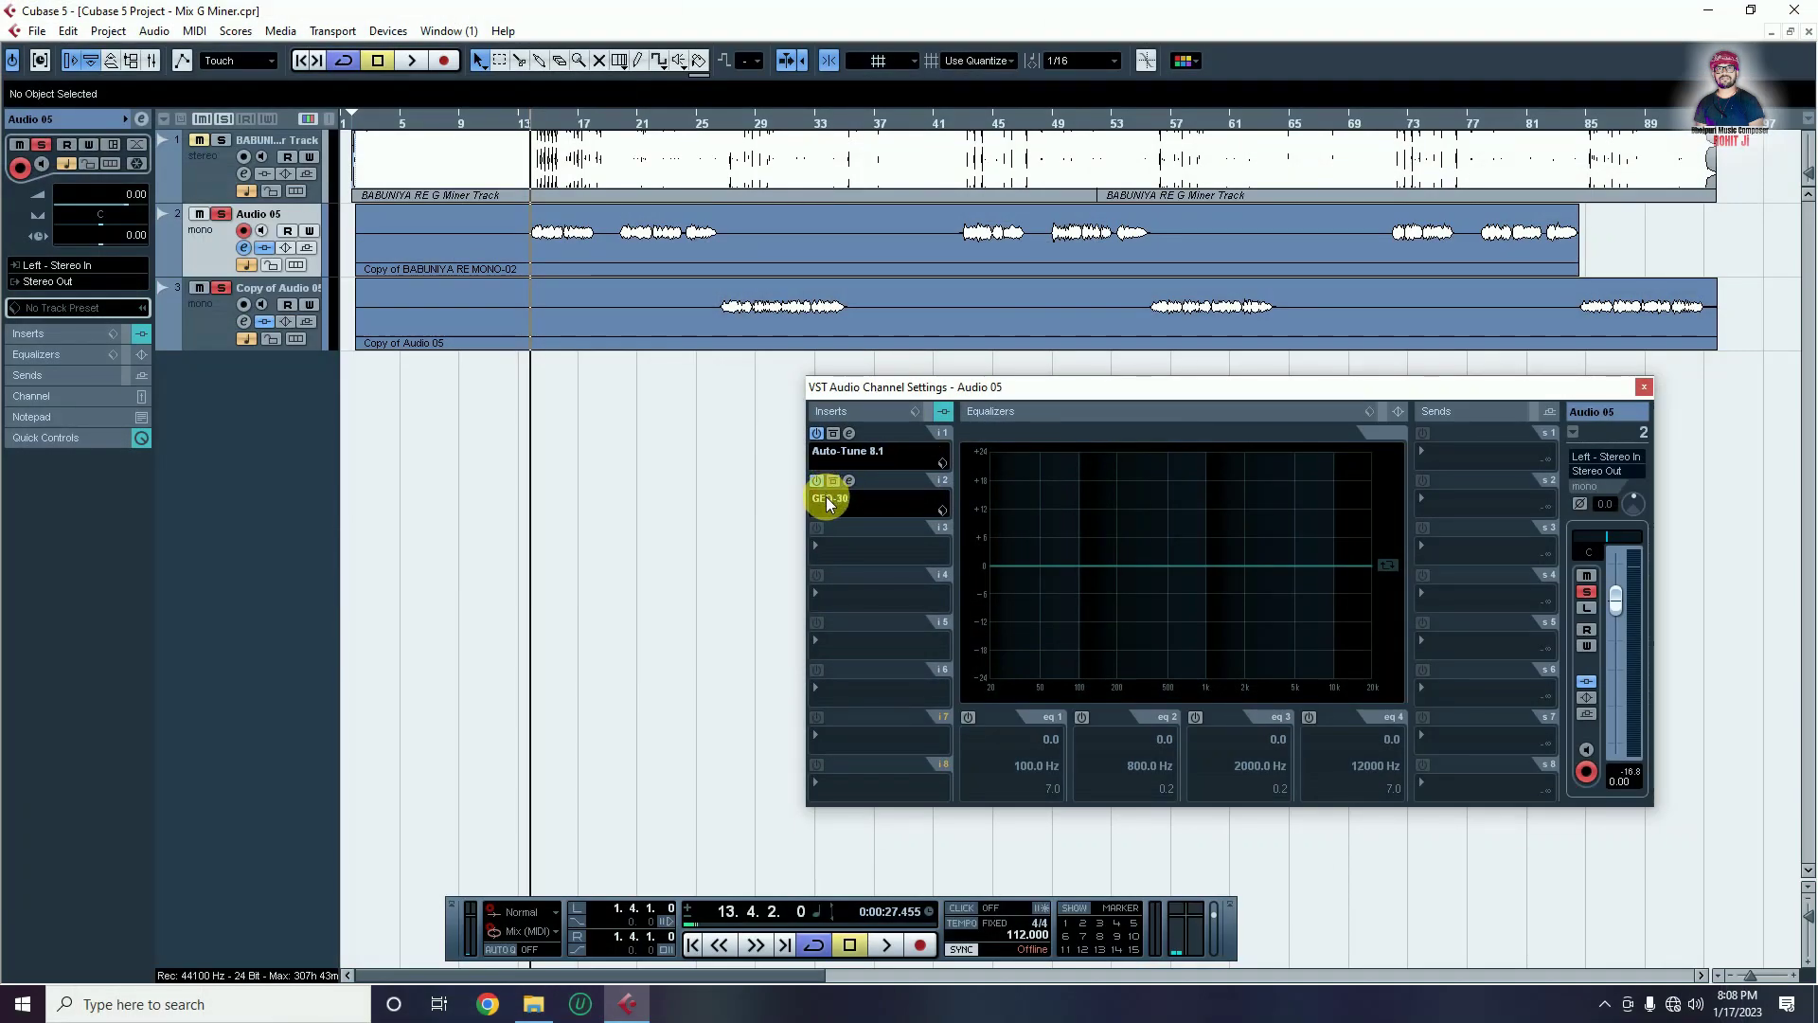
{"action": "left_click", "coordinate": [826, 503]}
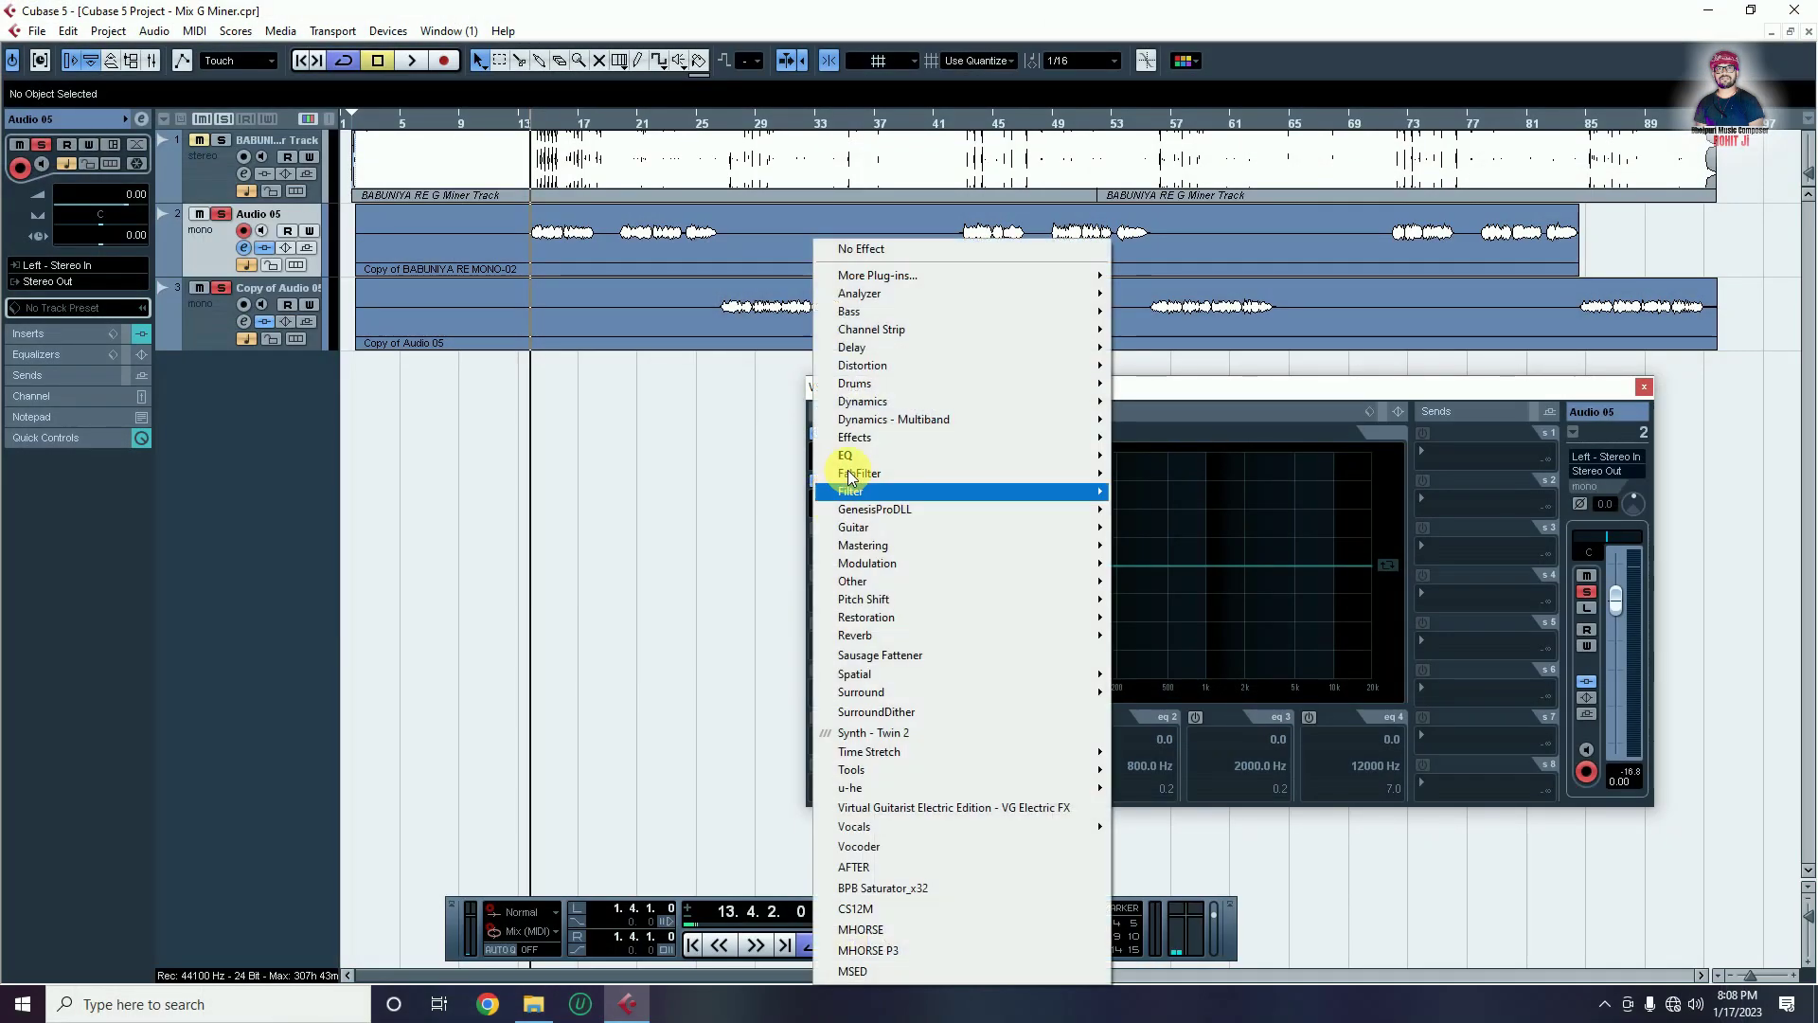
{"action": "left_click", "coordinate": [913, 247]}
Load FabFilter Pro-Q 3 as the second insert on Audio 05 and choose its Vocal preset
{"action": "left_click", "coordinate": [820, 502]}
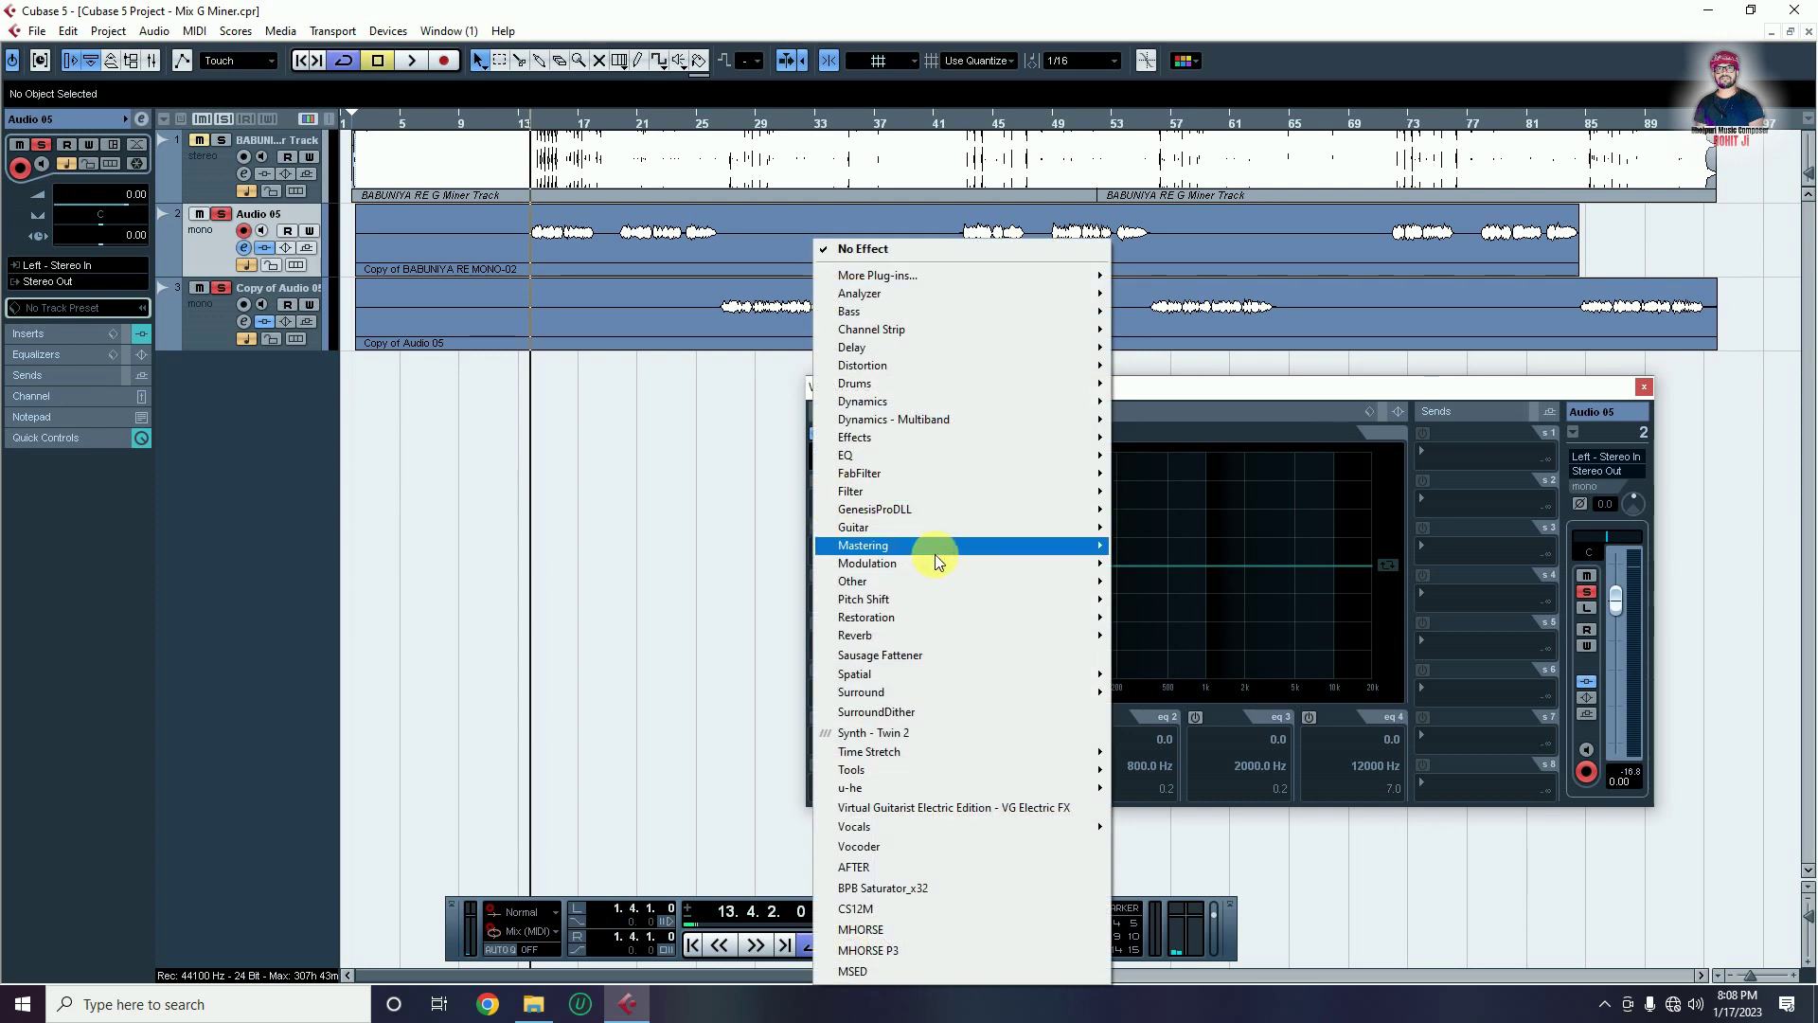
{"action": "mouse_move", "coordinate": [919, 502]}
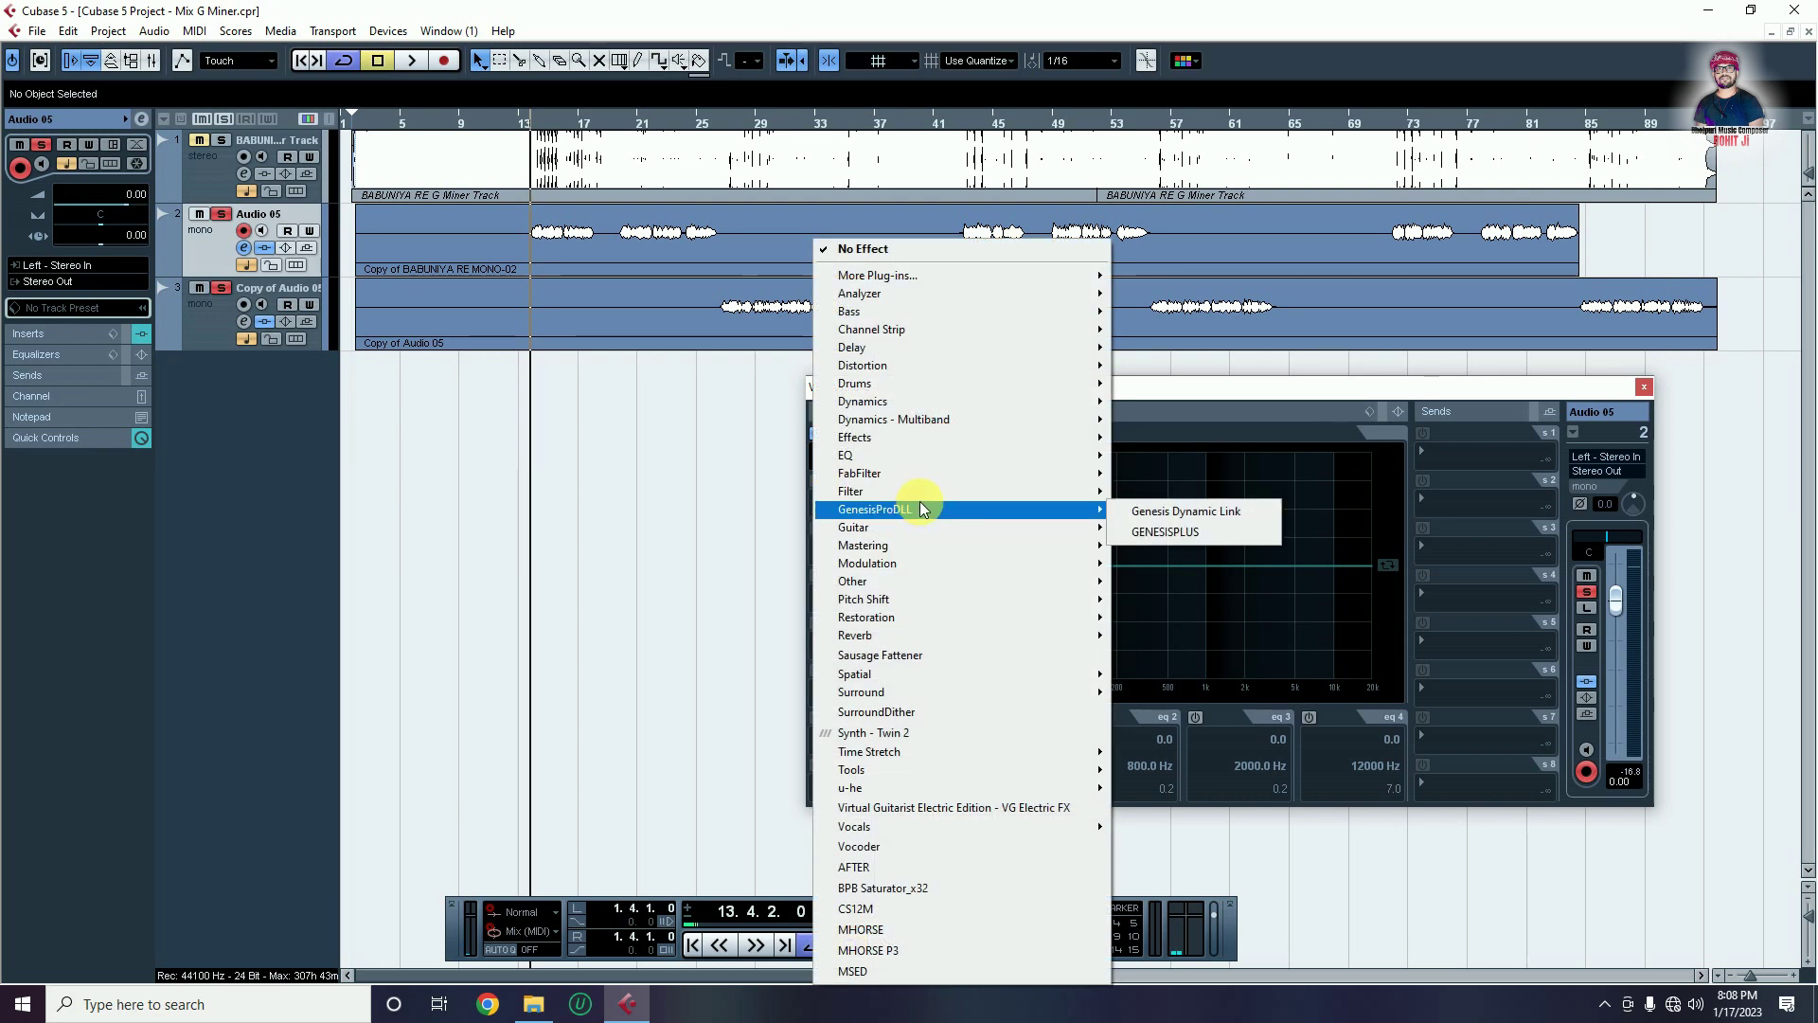
{"action": "mouse_move", "coordinate": [925, 456]}
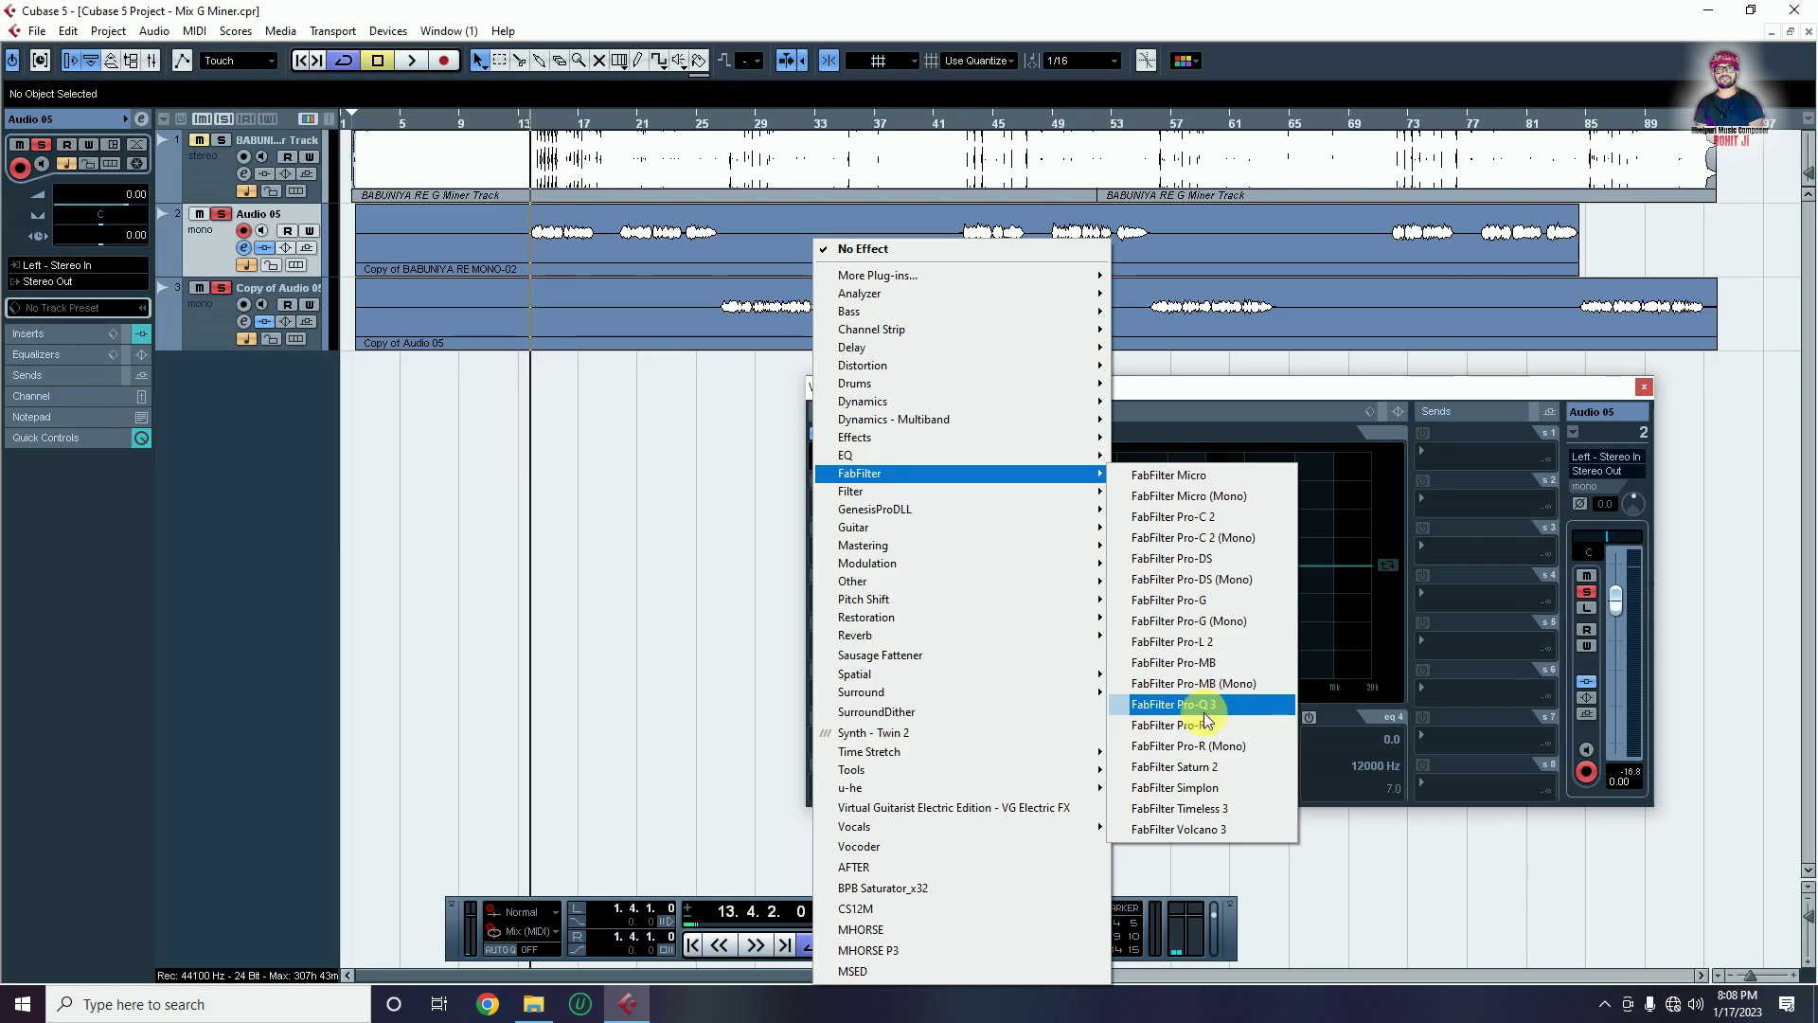
{"action": "left_click", "coordinate": [1203, 706]}
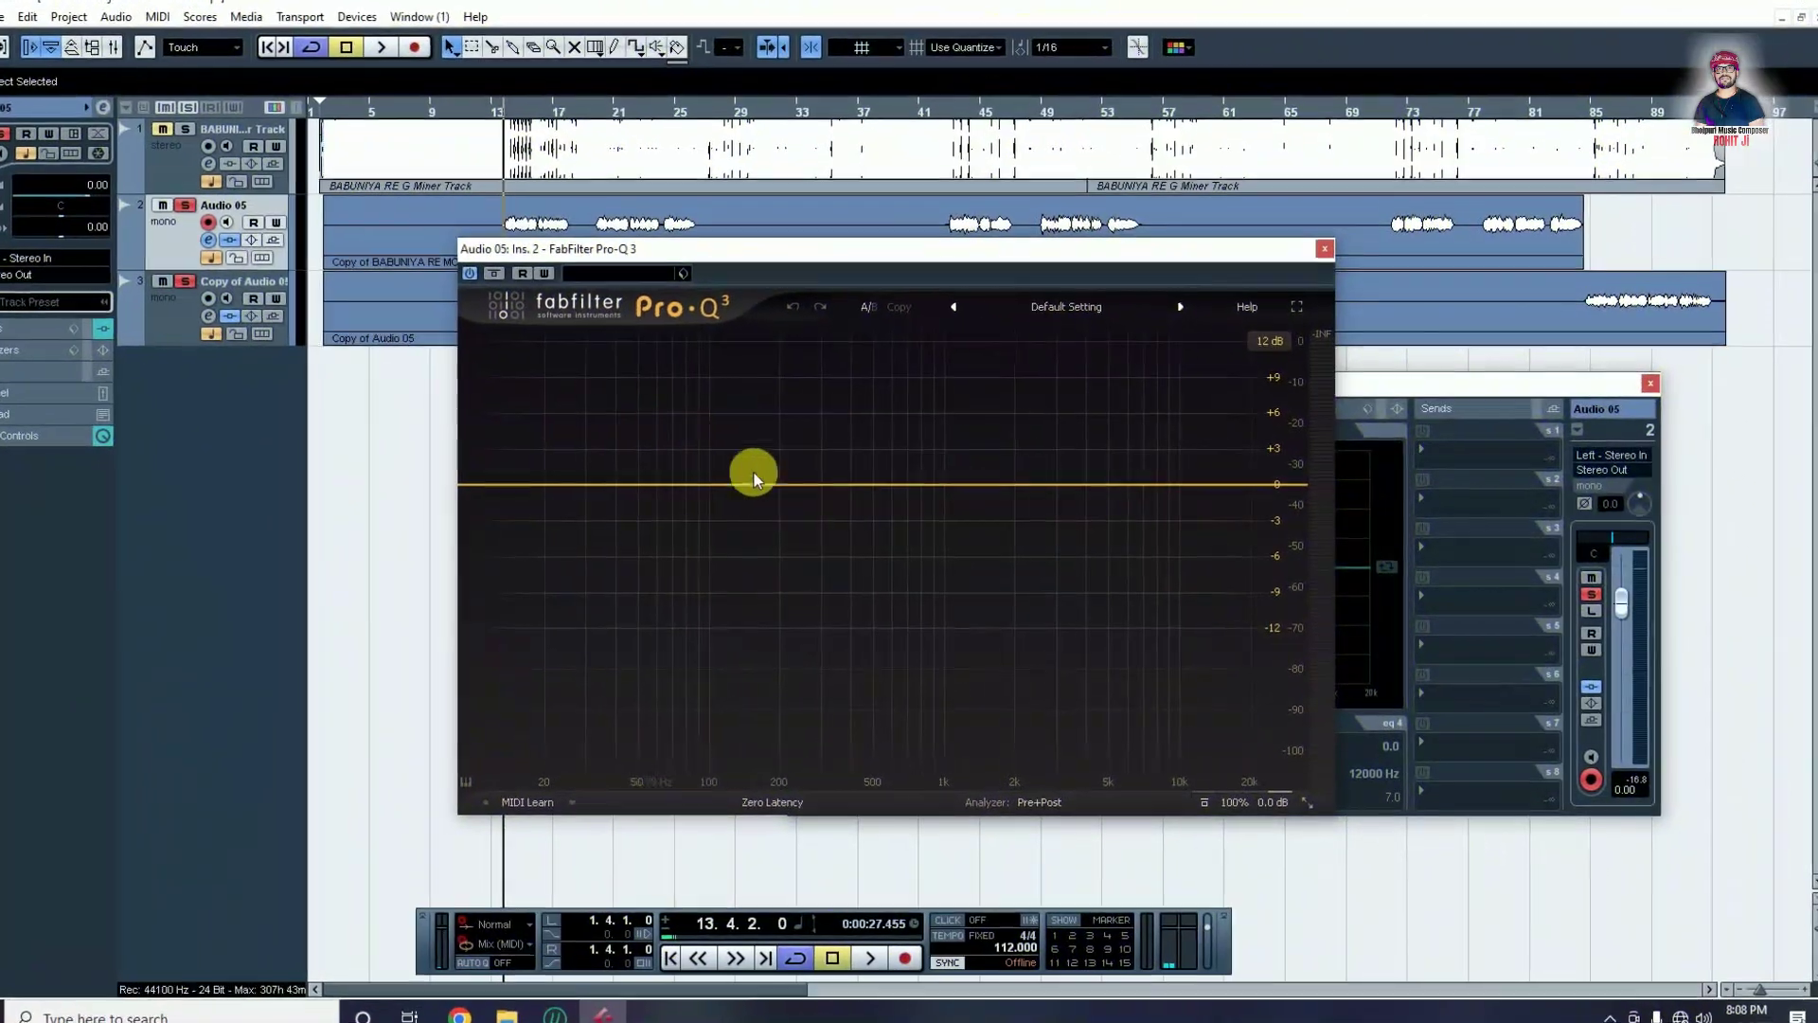
{"action": "left_click", "coordinate": [1108, 305]}
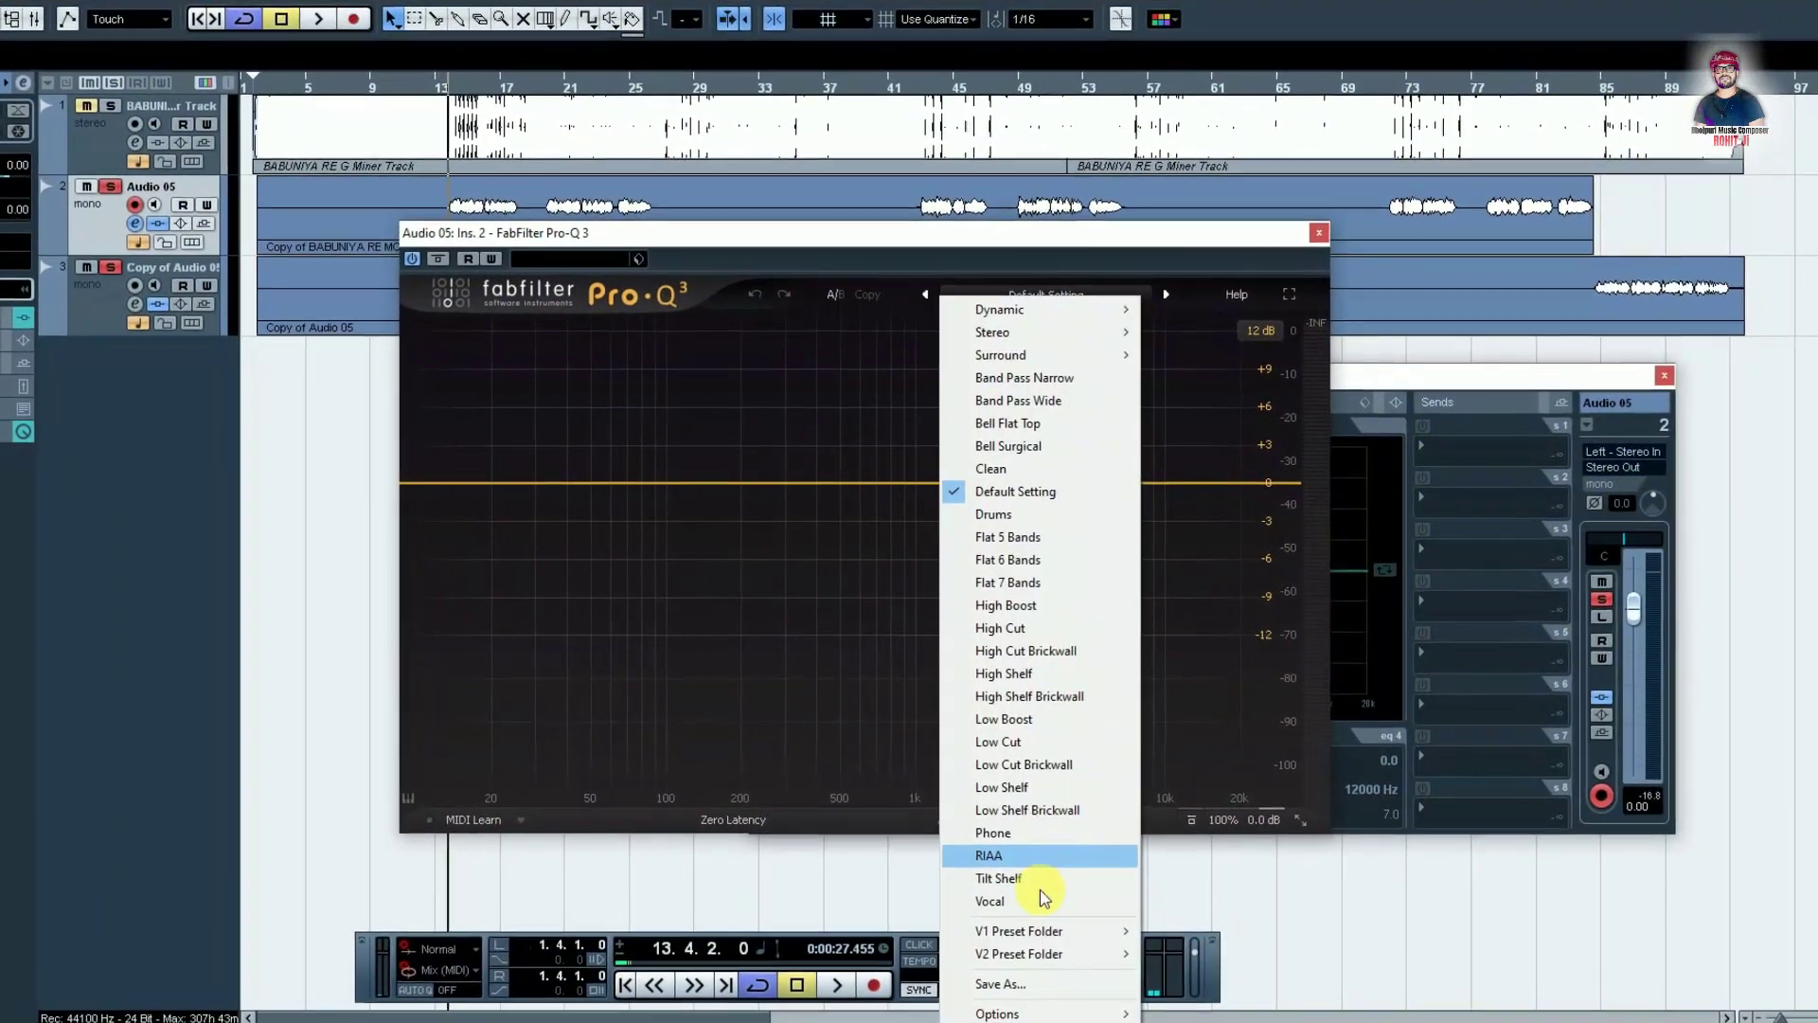
{"action": "left_click", "coordinate": [1037, 901]}
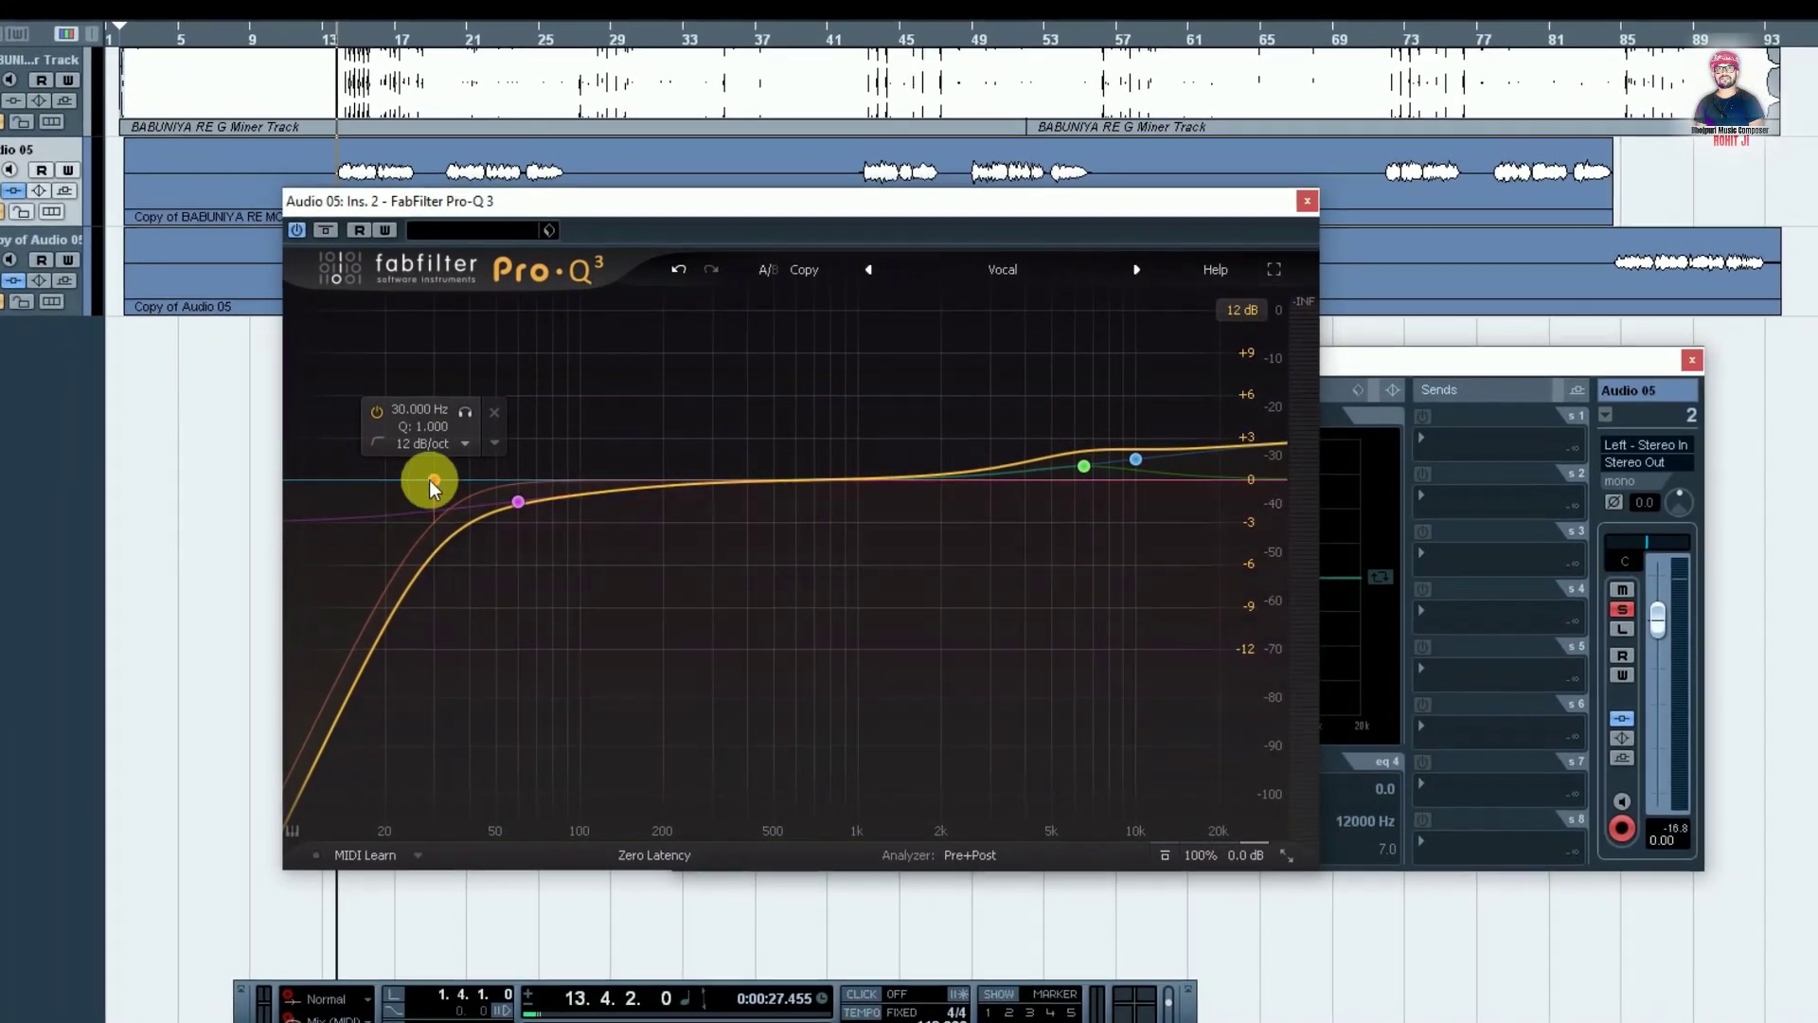
Raise the low-cut band in Pro-Q 3 to about 68 Hz and audition the vocal
{"action": "left_click_drag", "start_coordinate": [429, 479], "coordinate": [466, 487]}
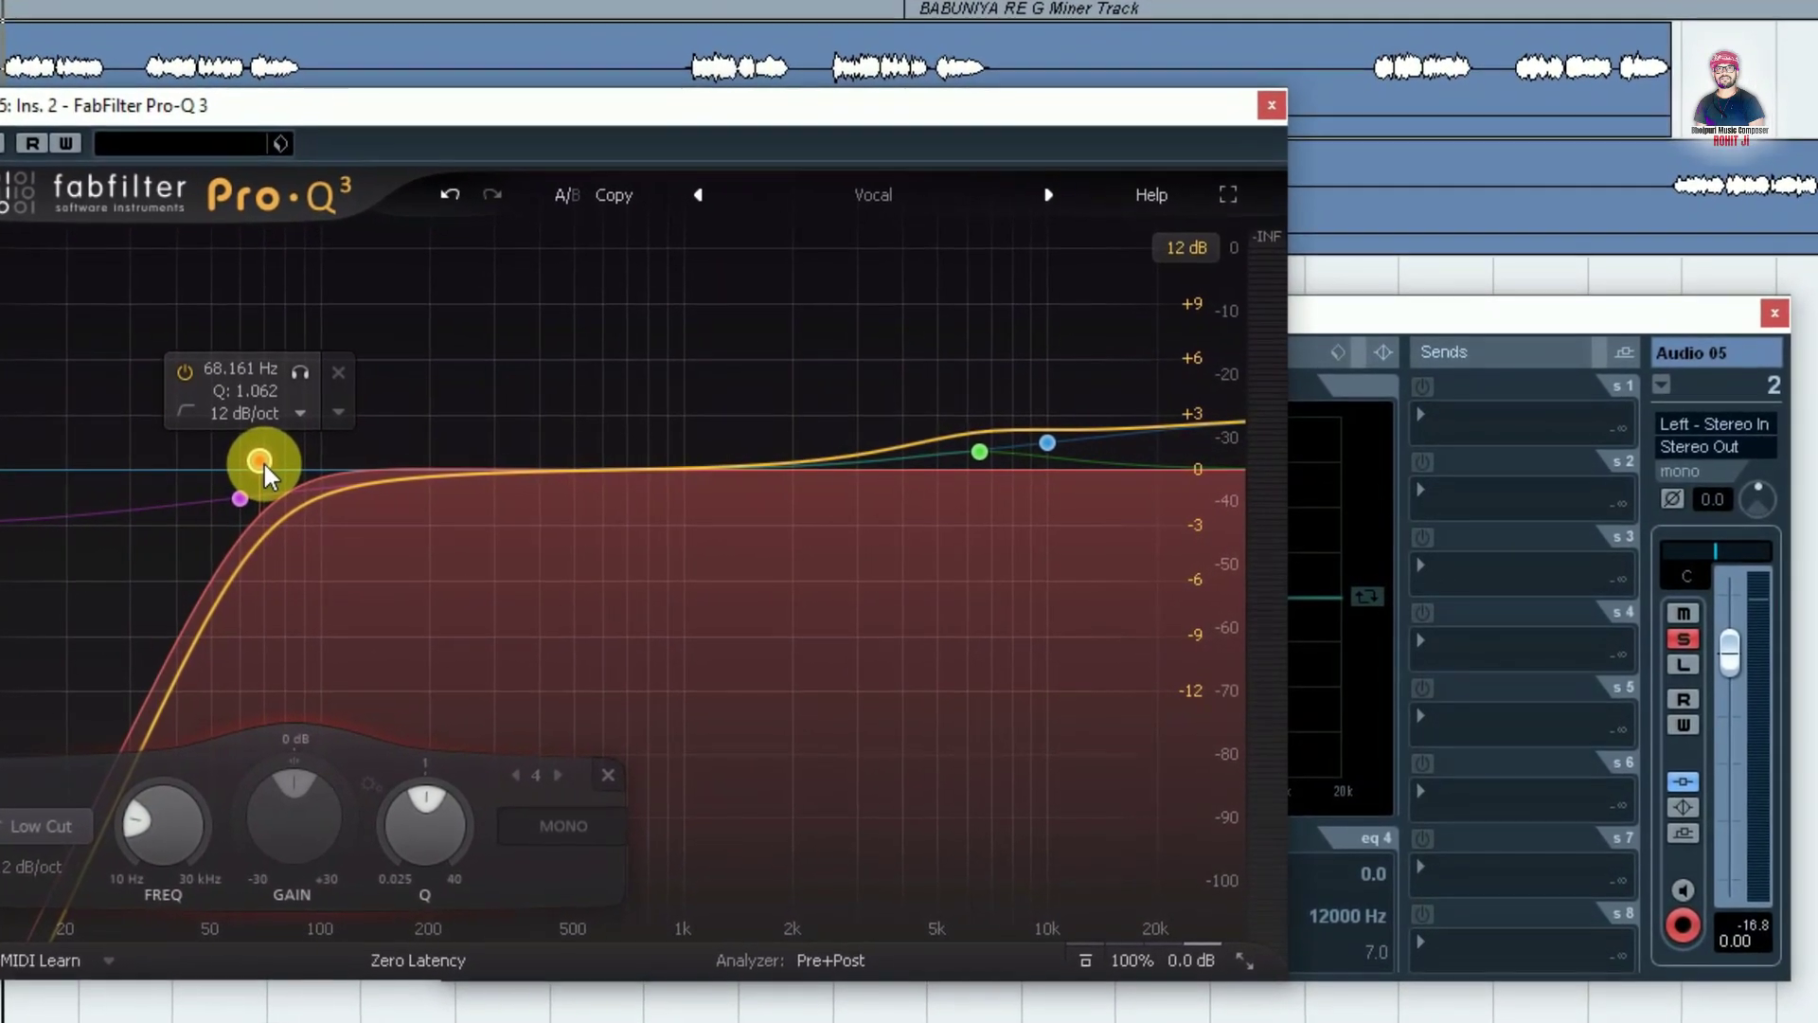
{"action": "mouse_move", "coordinate": [218, 460]}
{"action": "left_mouse_down"}
{"action": "mouse_move", "coordinate": [303, 460]}
{"action": "mouse_move", "coordinate": [248, 454]}
{"action": "left_mouse_up"}
{"action": "key", "text": "space"}
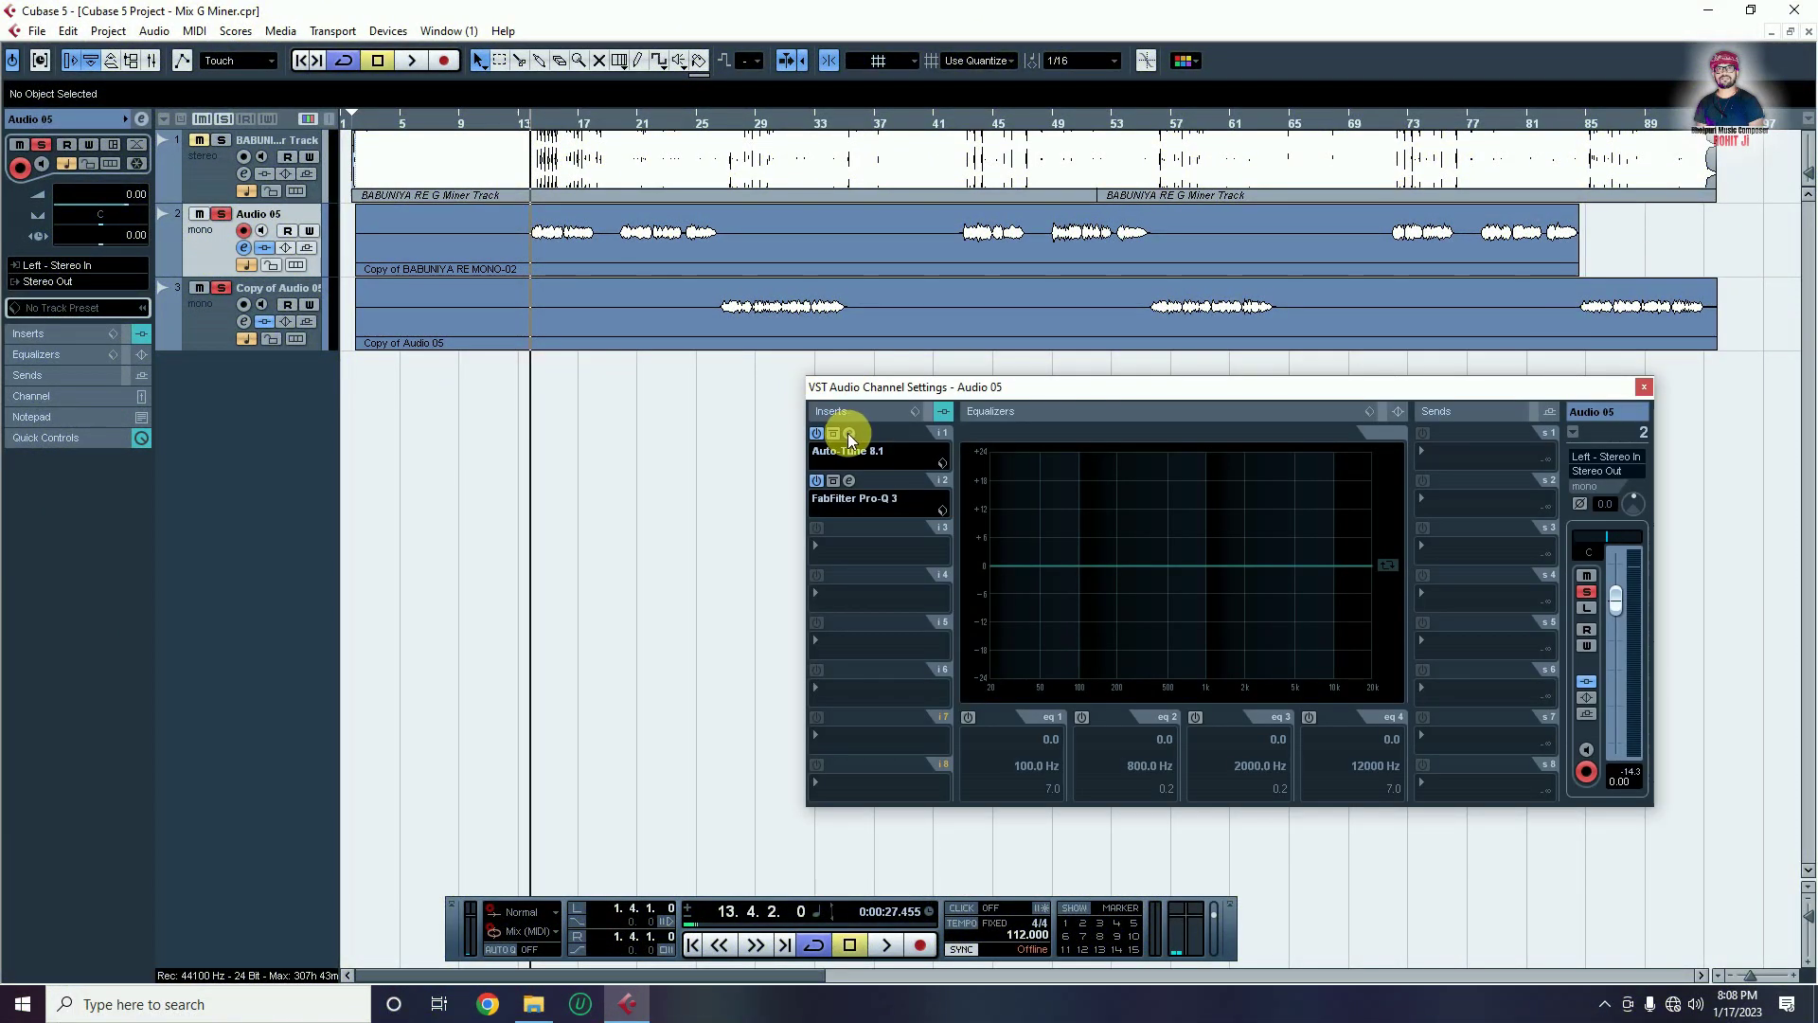
Check the Auto-Tune 8.1 settings on Audio 05 and on Copy of Audio 05, closing the windows after the check
{"action": "left_click", "coordinate": [849, 434]}
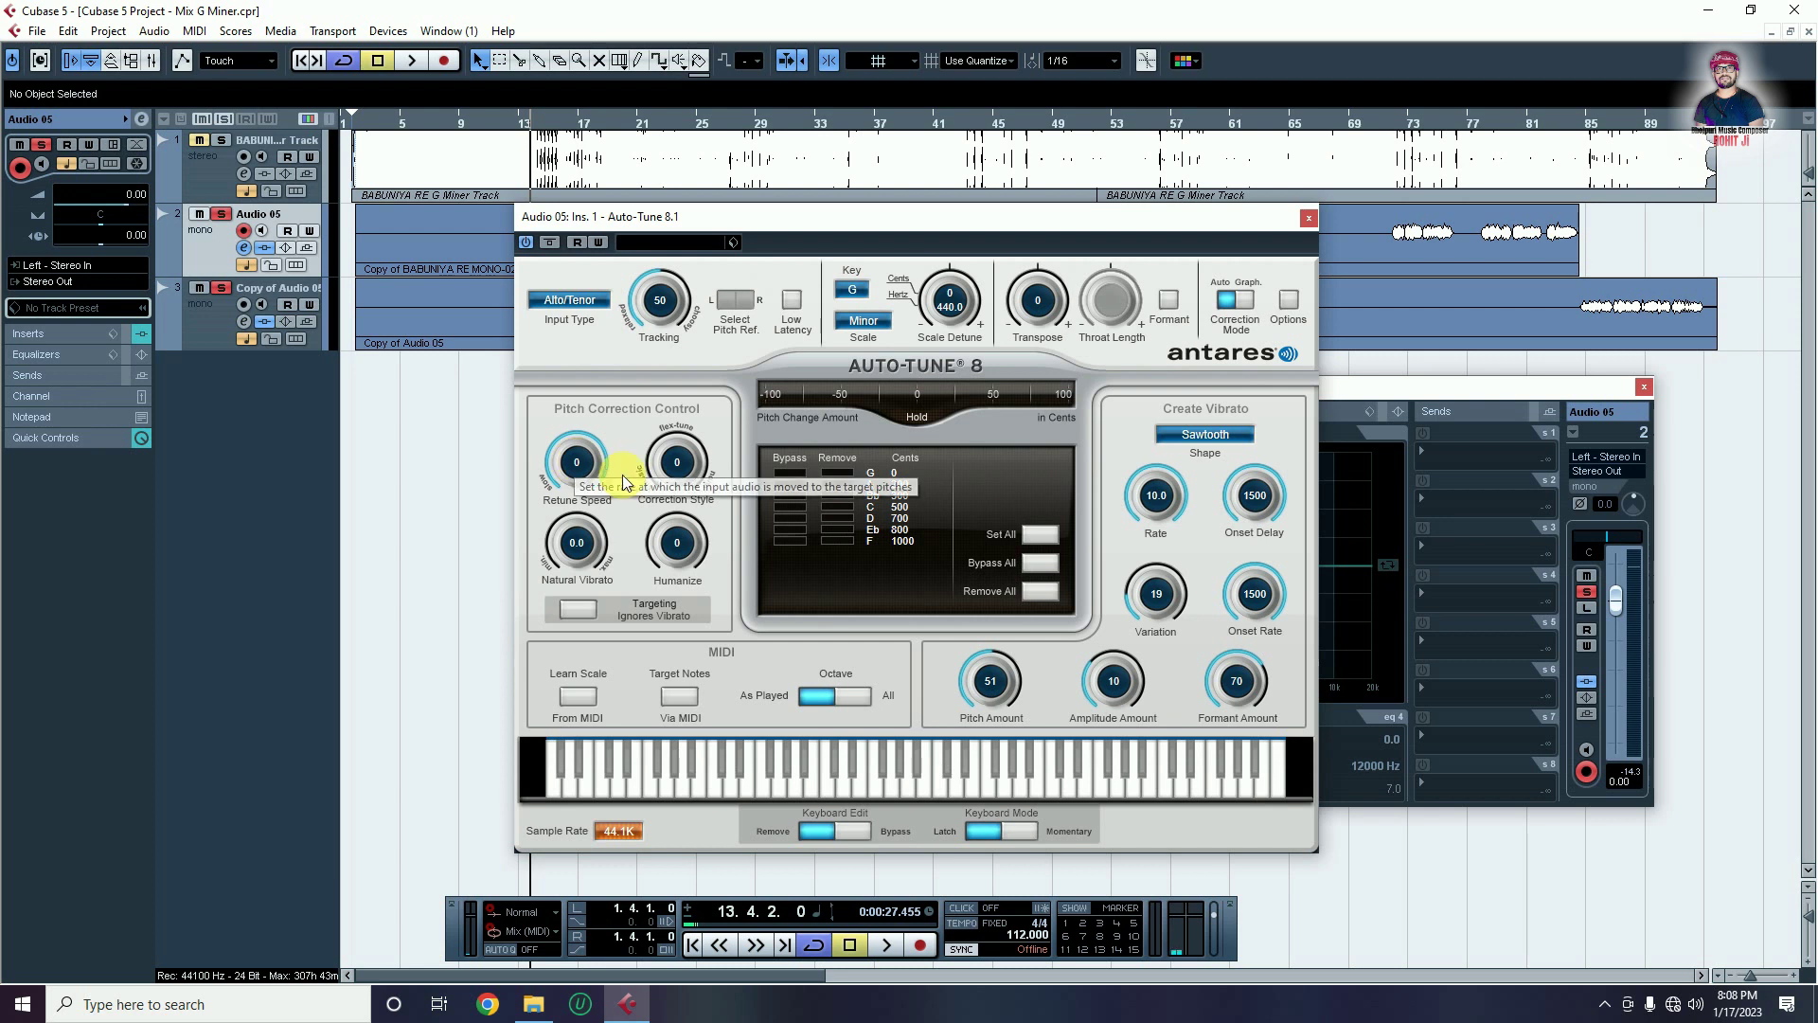
{"action": "left_click", "coordinate": [1309, 219]}
{"action": "left_click", "coordinate": [206, 334]}
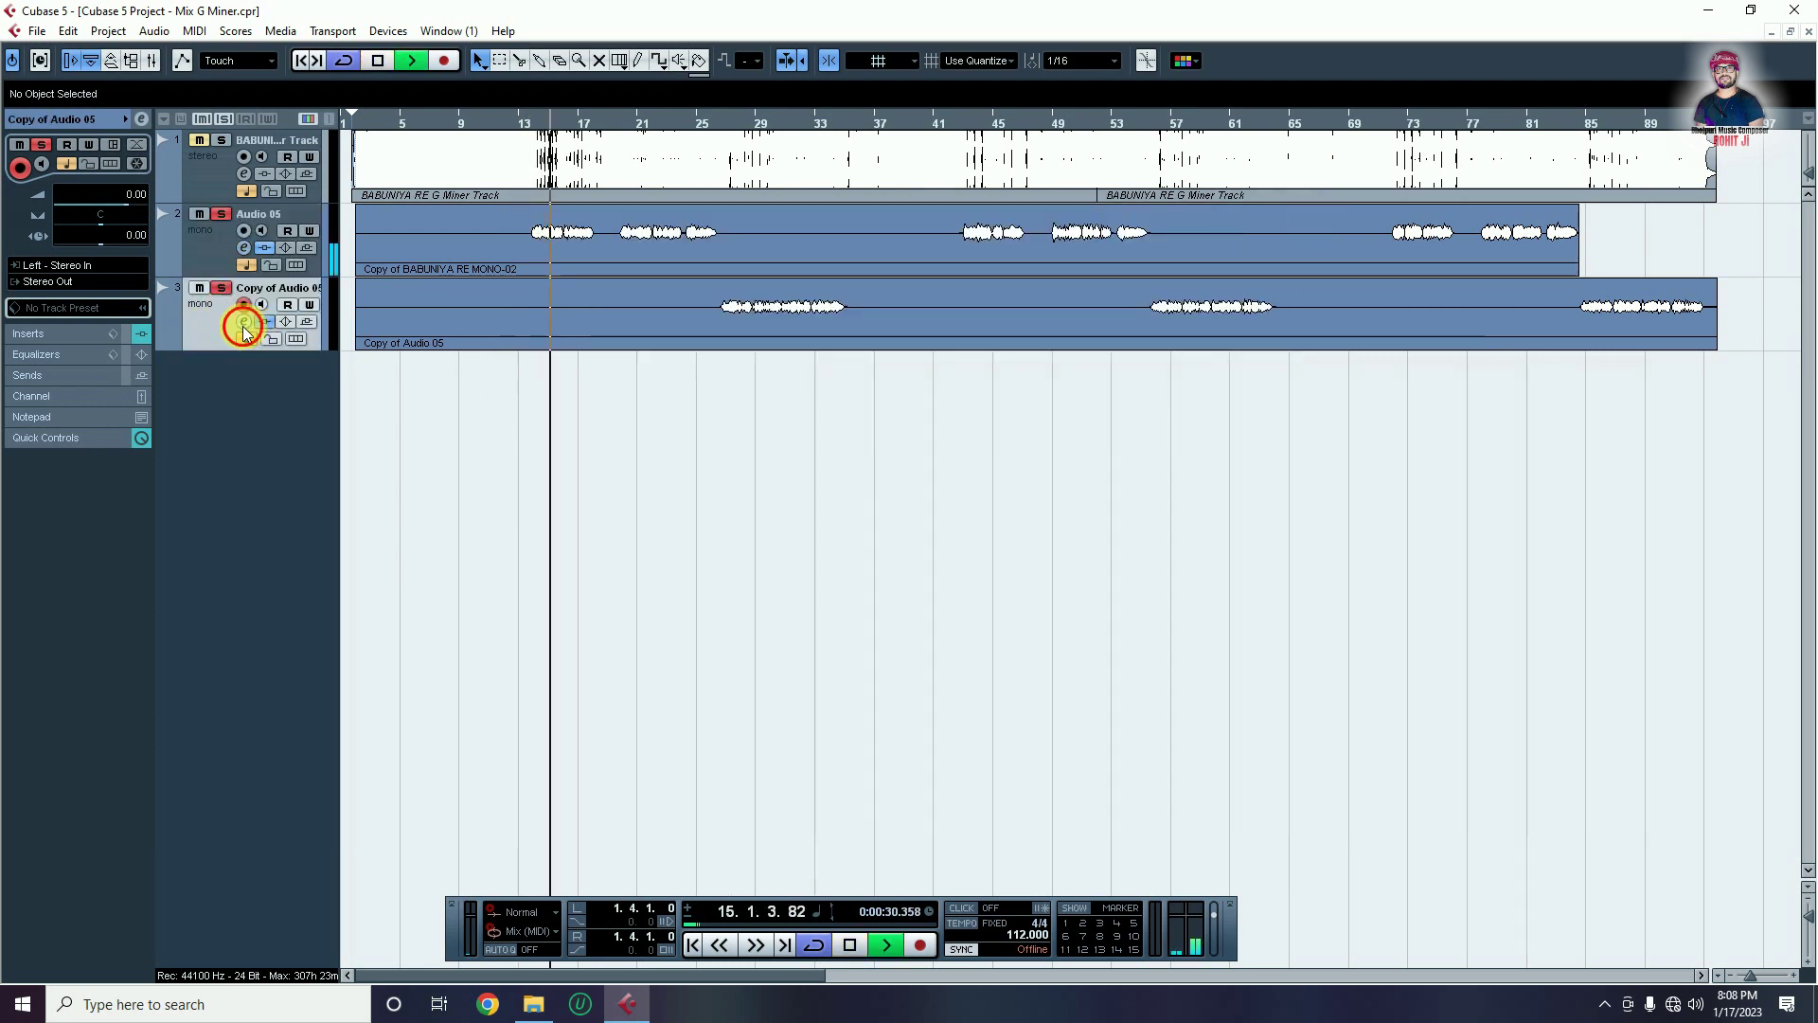
{"action": "left_click", "coordinate": [850, 433]}
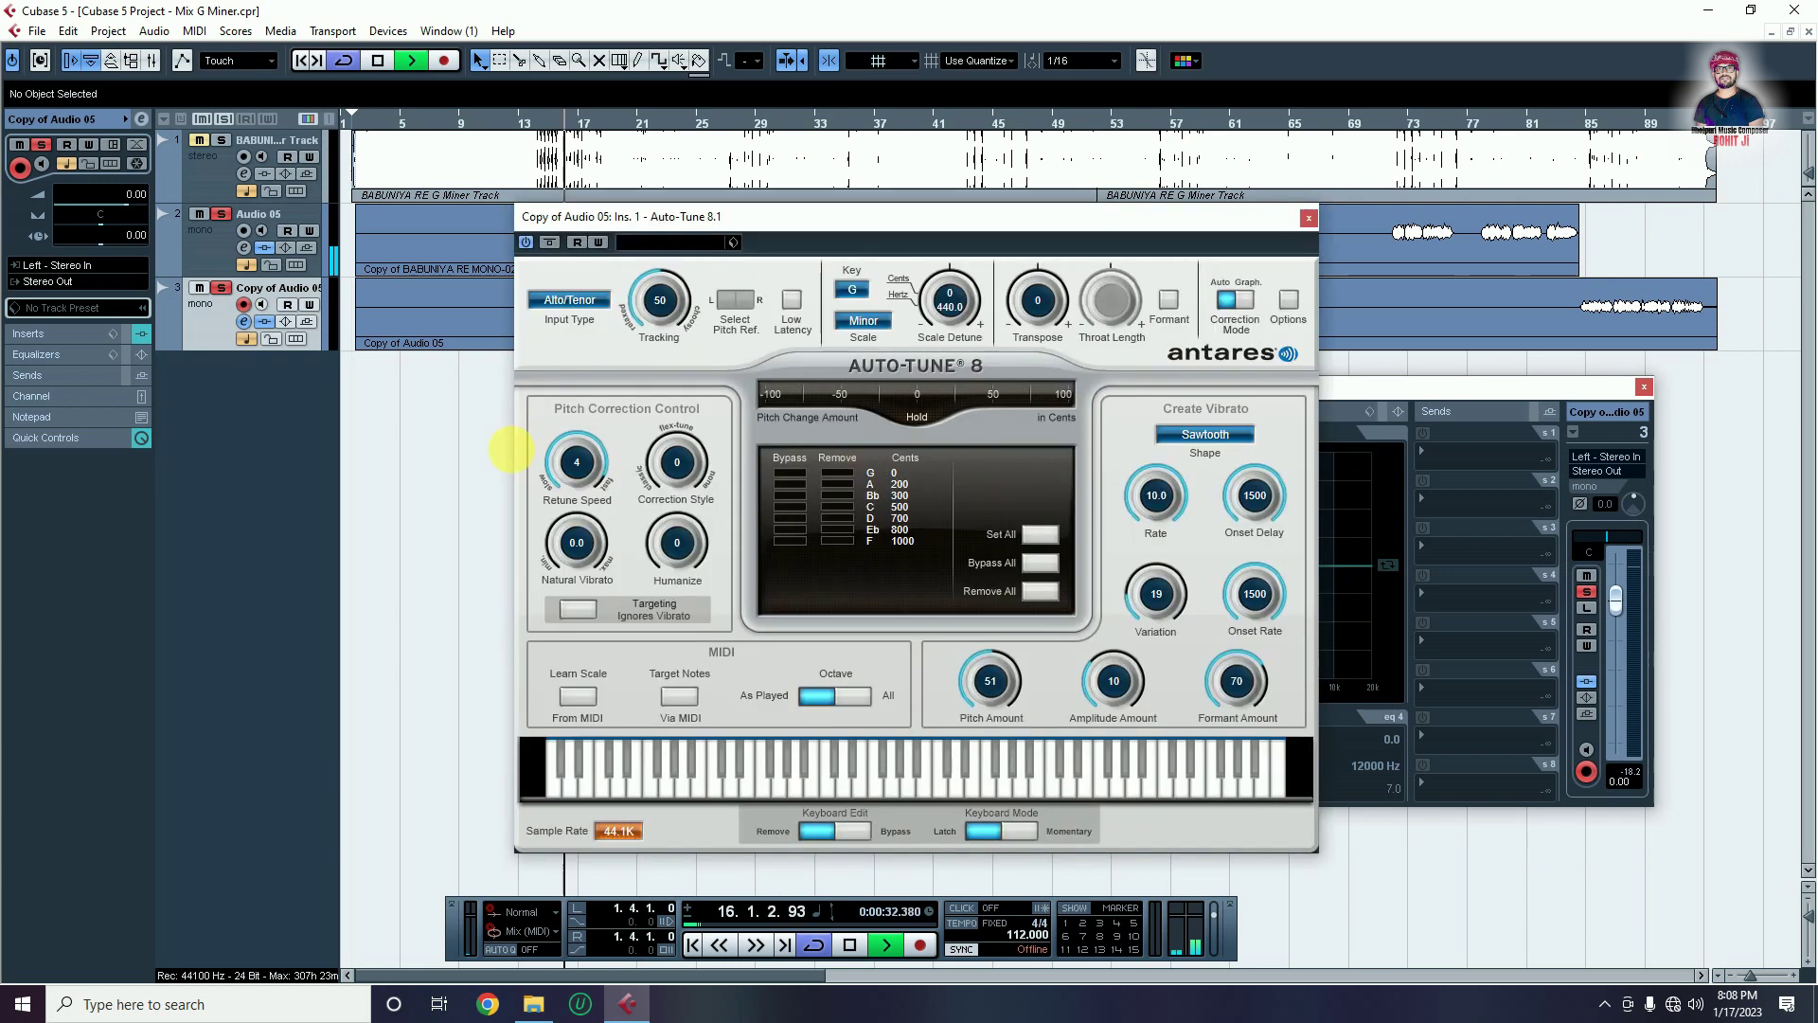
{"action": "left_click", "coordinate": [1309, 219]}
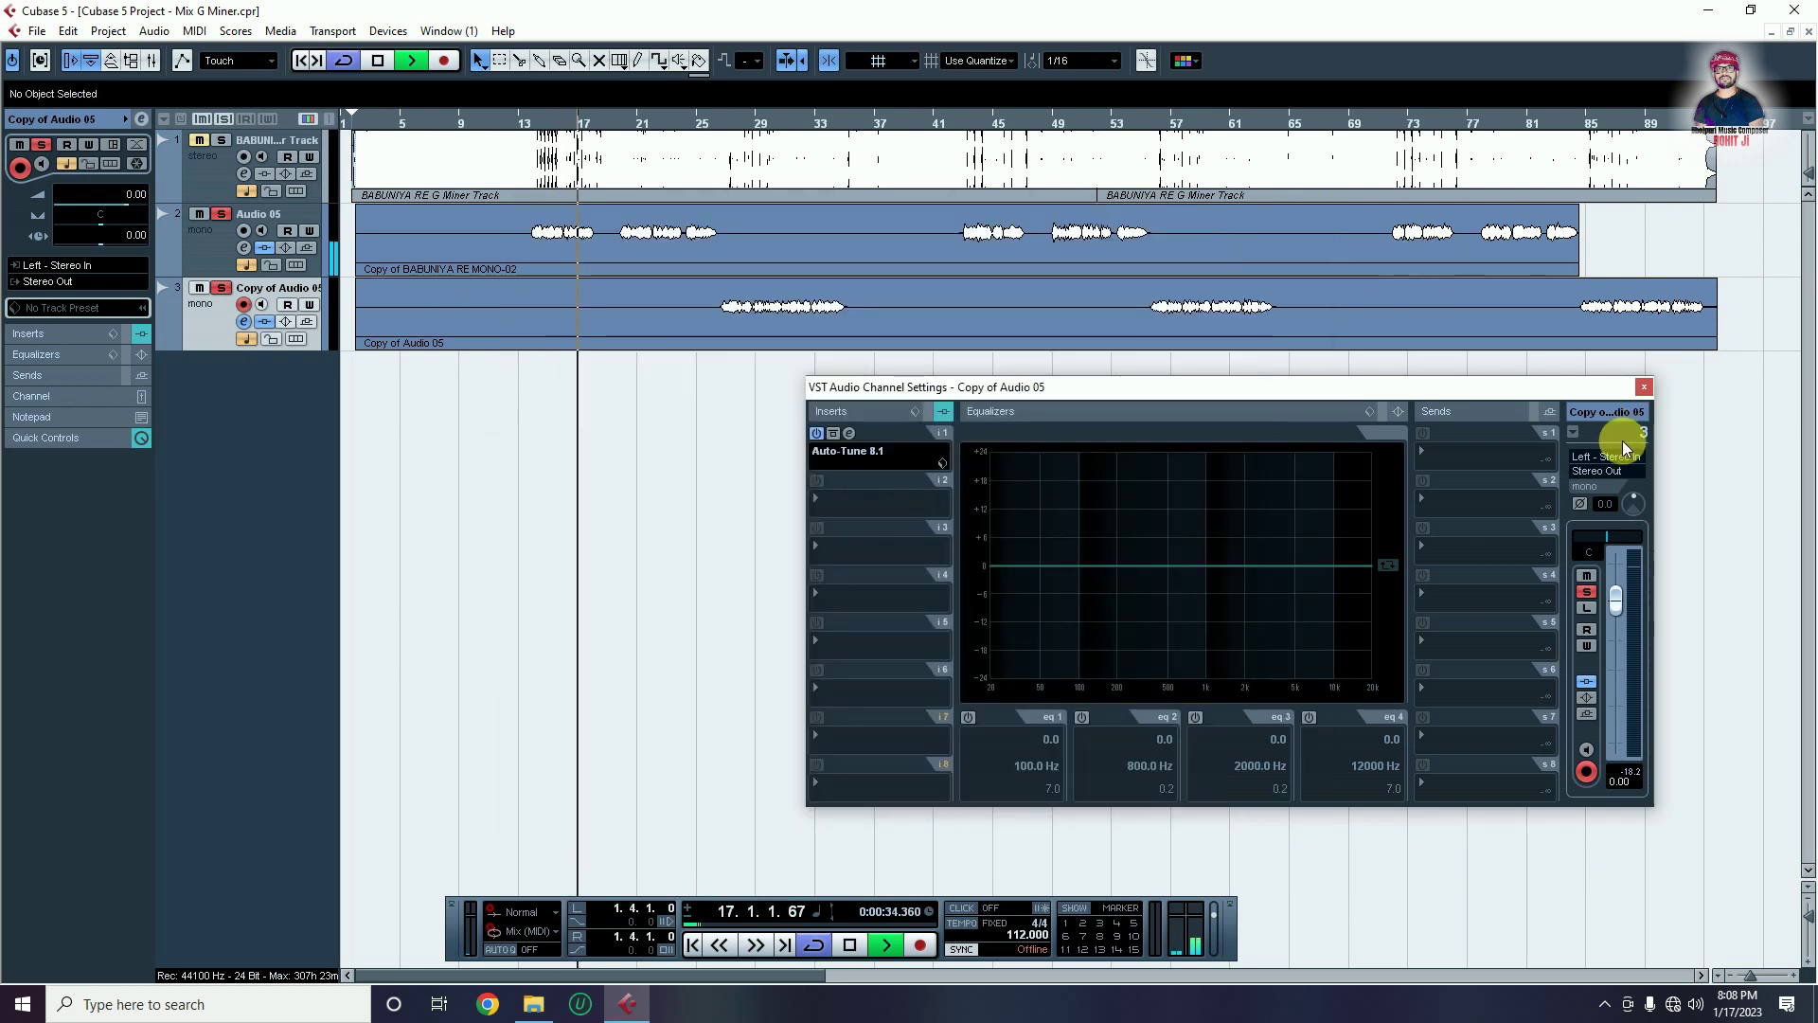
{"action": "left_click", "coordinate": [1643, 389]}
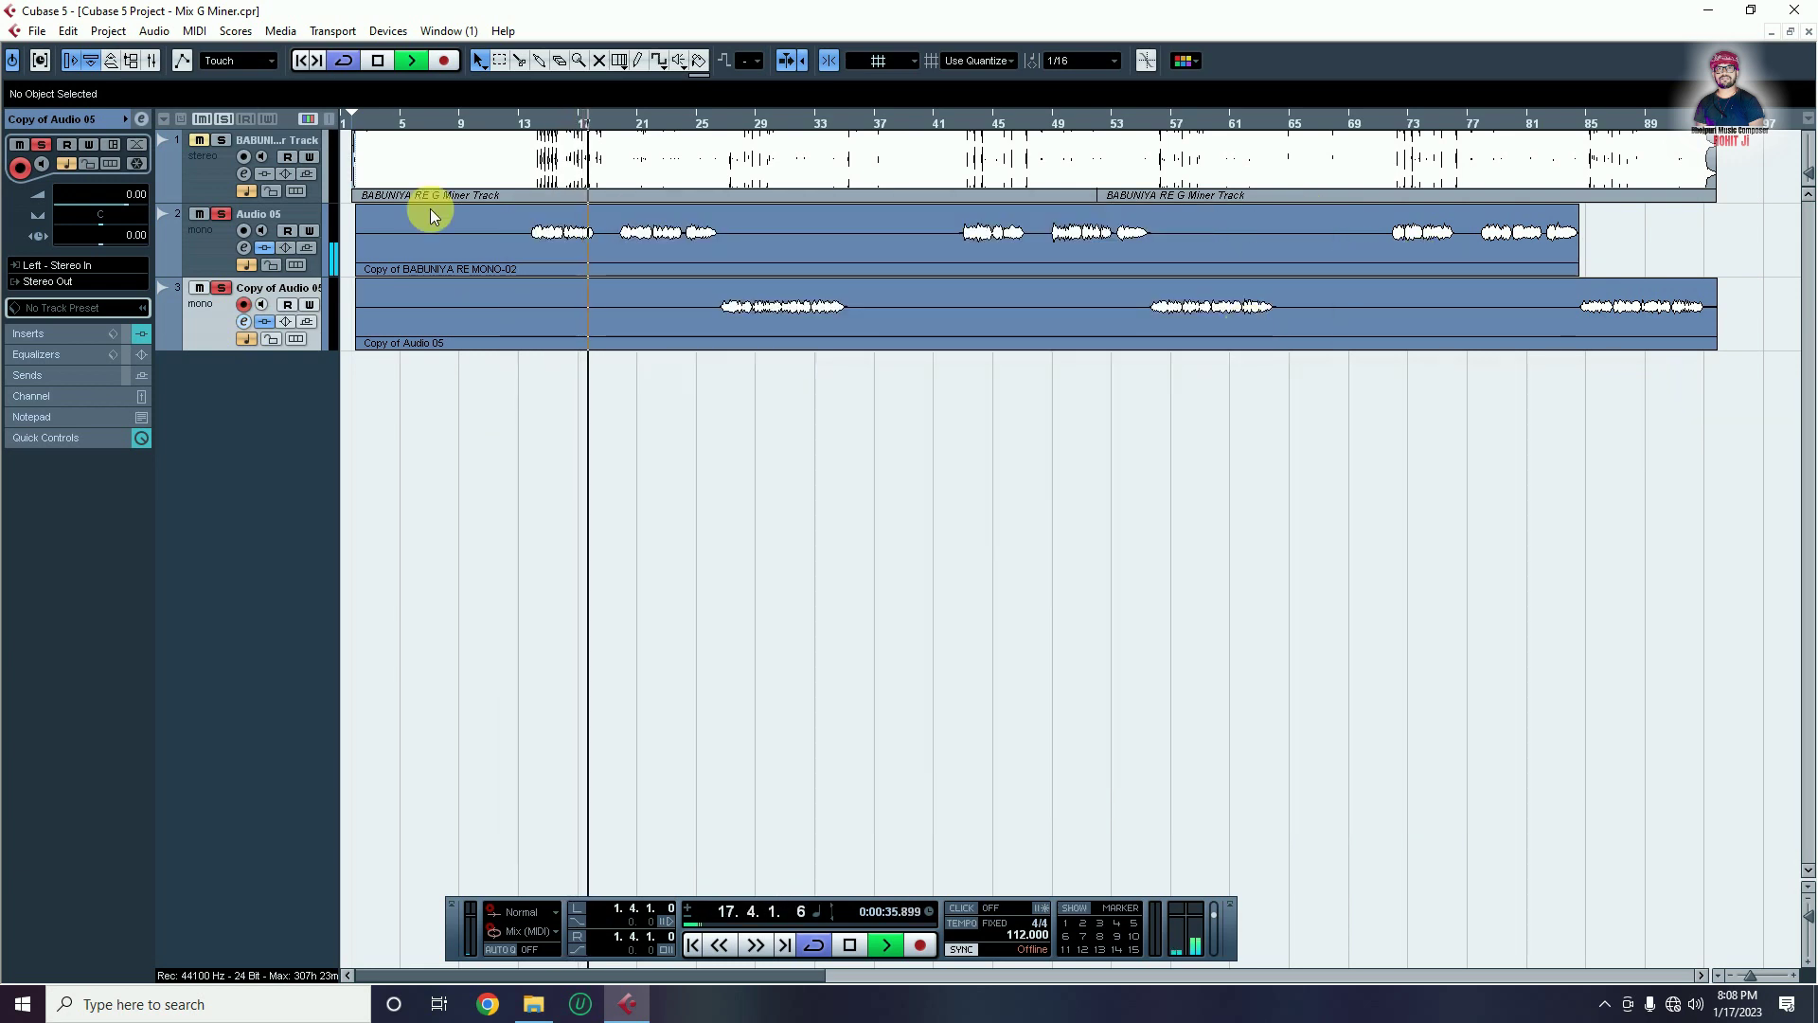
Reopen the Audio 05 channel settings and load StereoDelay as the third insert
{"action": "left_click", "coordinate": [212, 249]}
{"action": "left_click", "coordinate": [244, 248]}
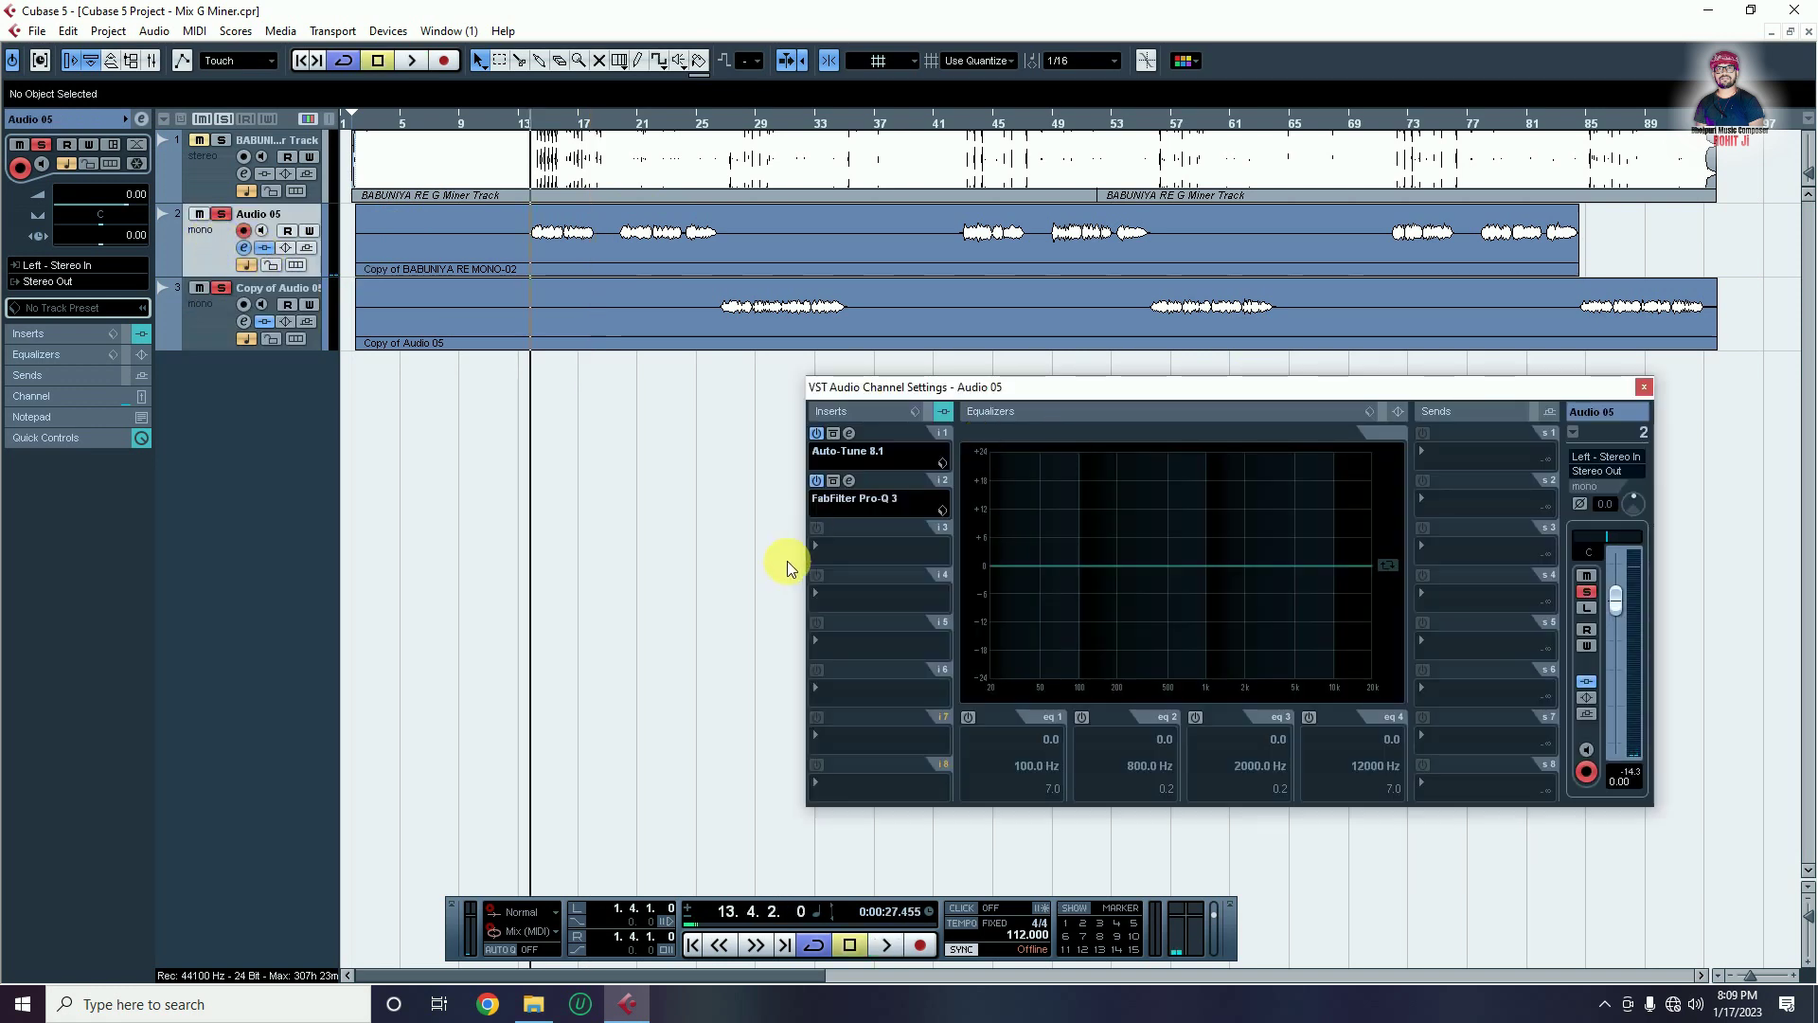
{"action": "left_click", "coordinate": [820, 549]}
{"action": "mouse_move", "coordinate": [822, 552]}
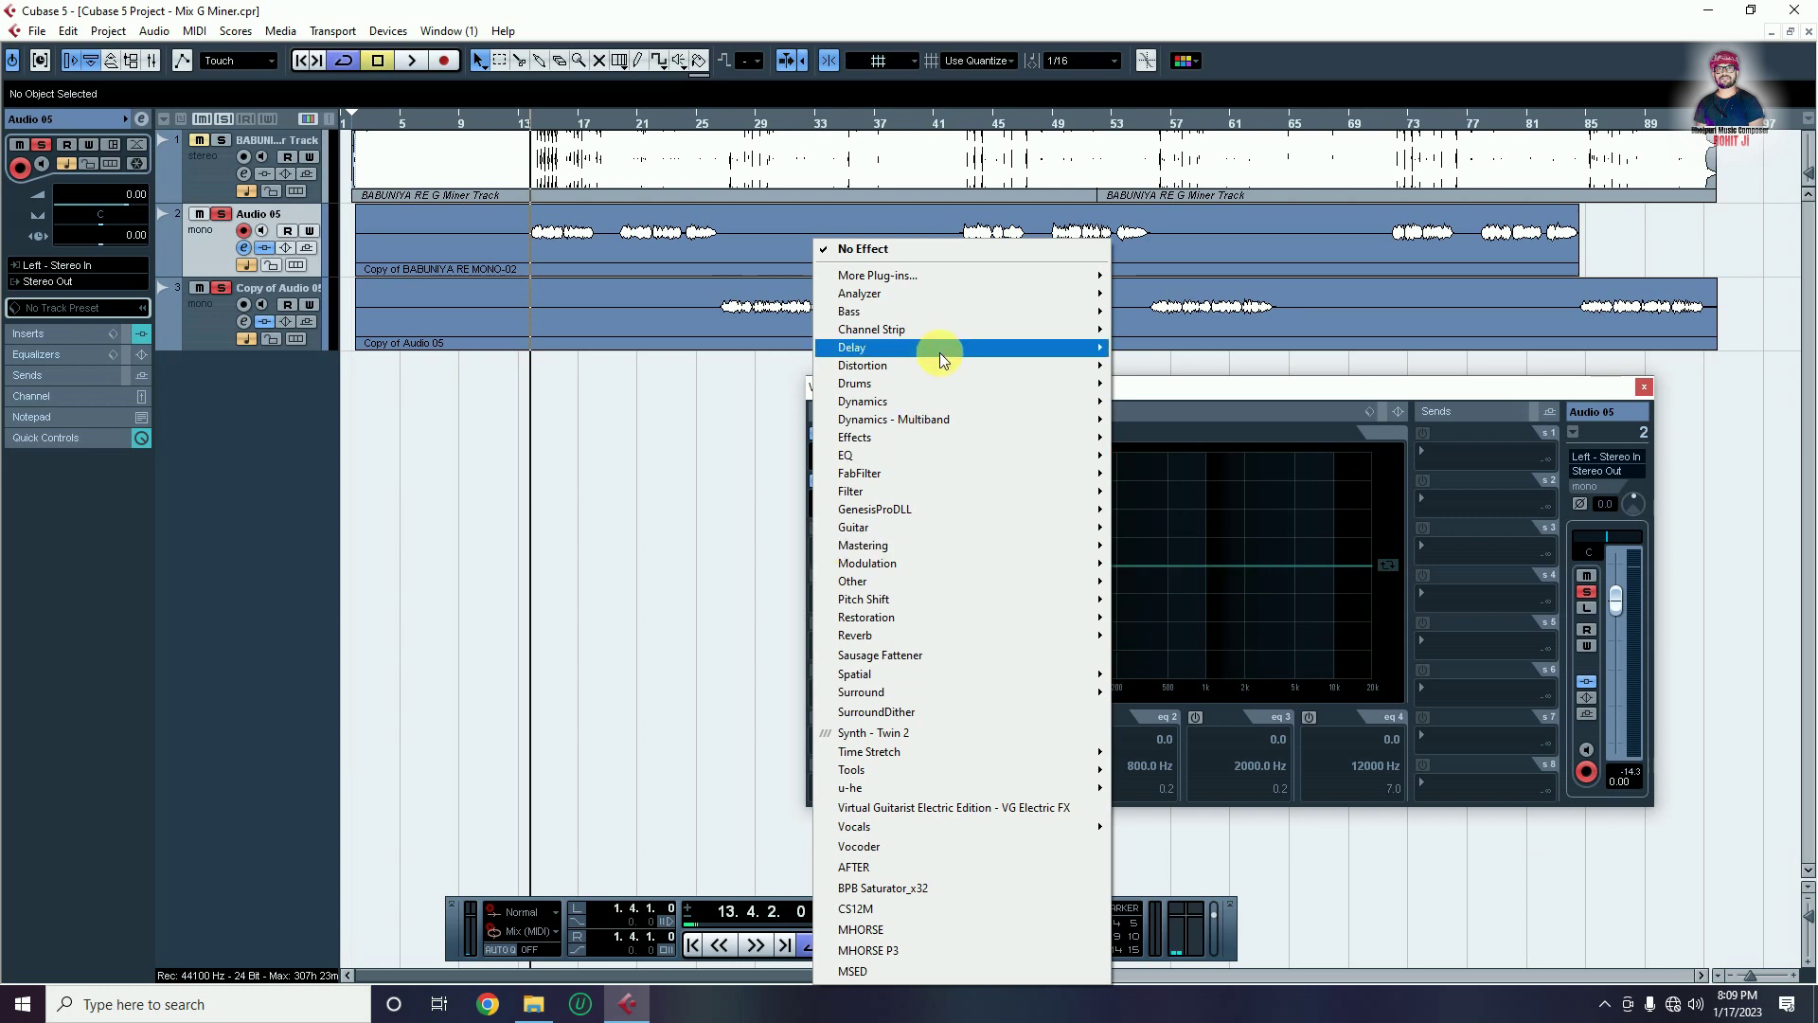
{"action": "mouse_move", "coordinate": [940, 352]}
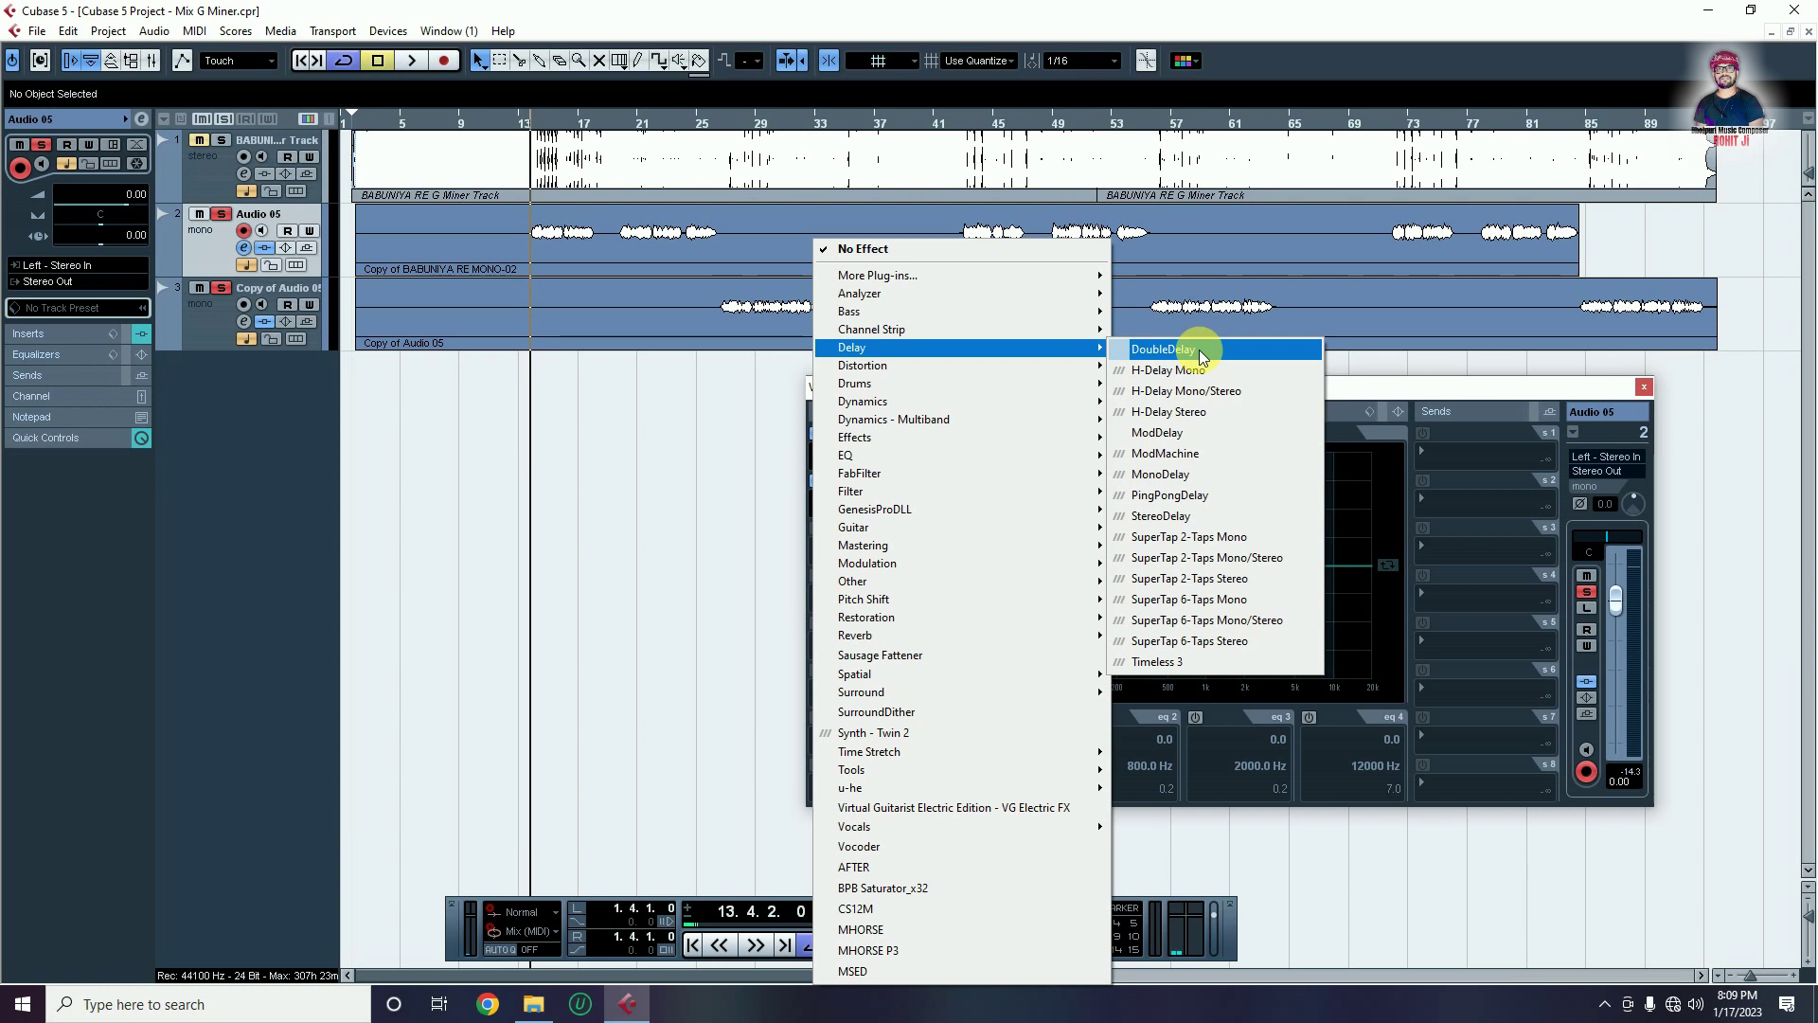
{"action": "left_click", "coordinate": [1227, 519]}
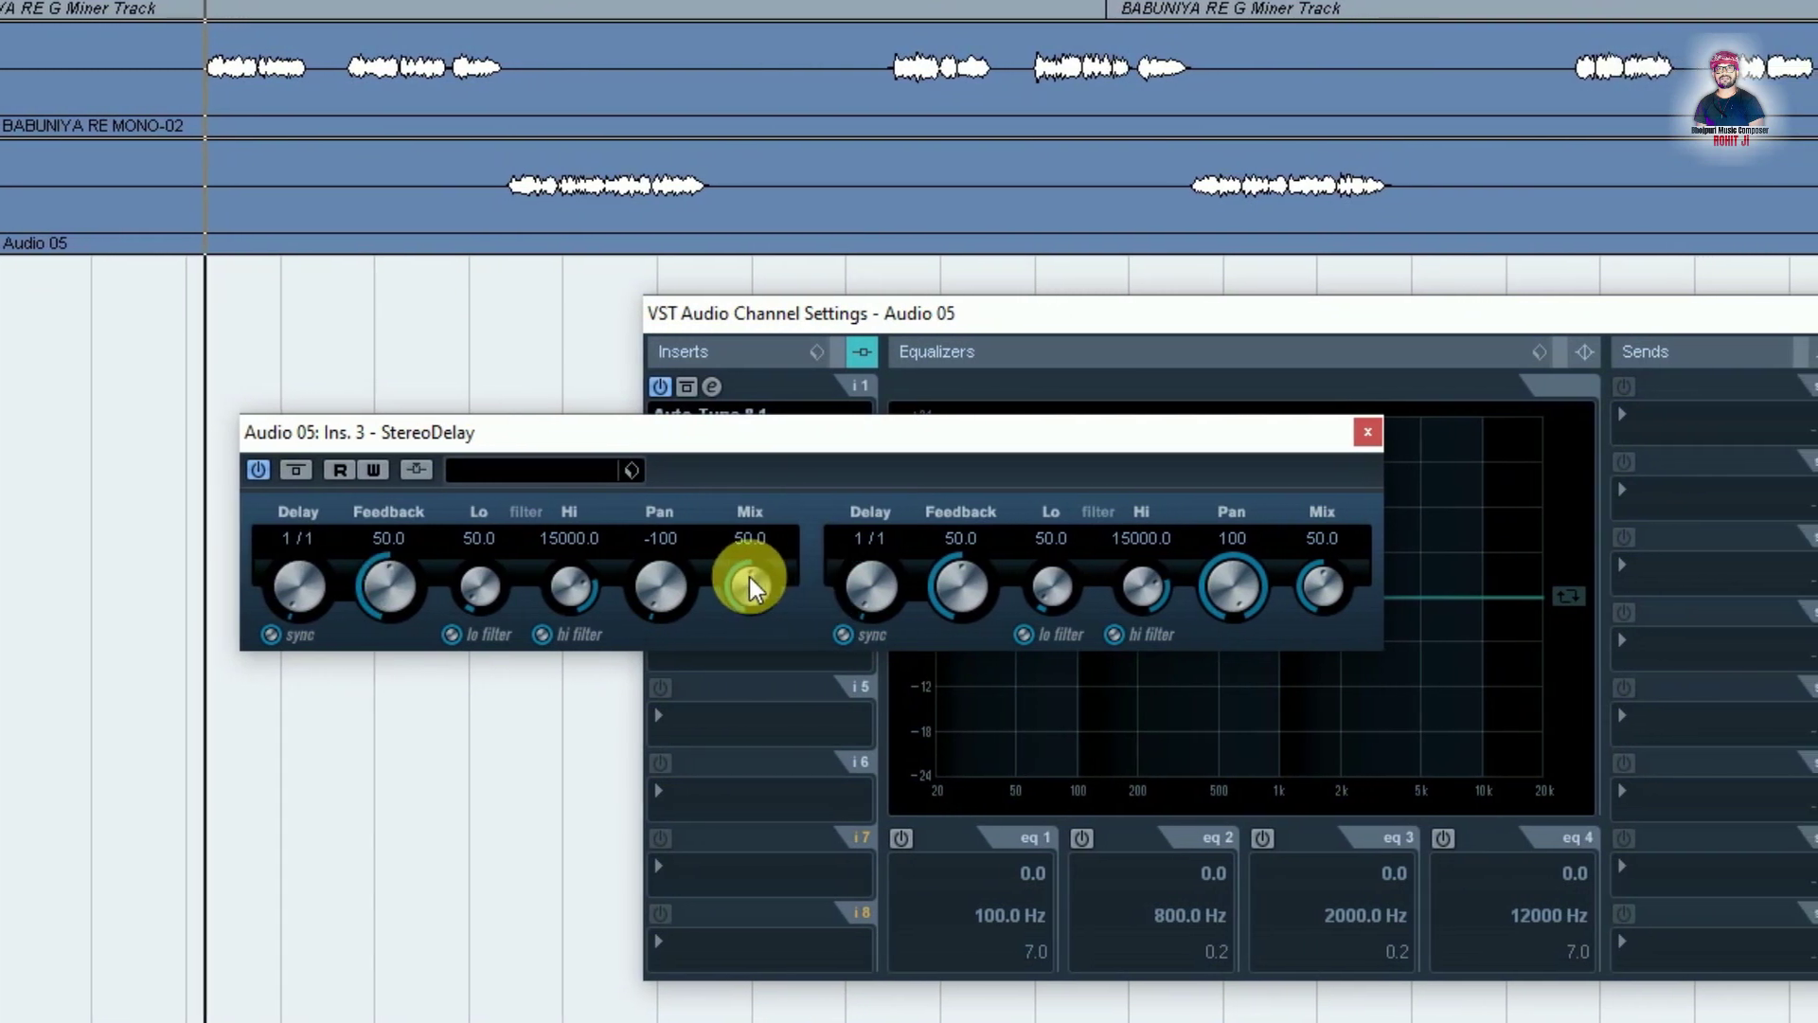
Set the Mix of both StereoDelay channels to 10 and audition the effect
{"action": "left_click", "coordinate": [746, 537]}
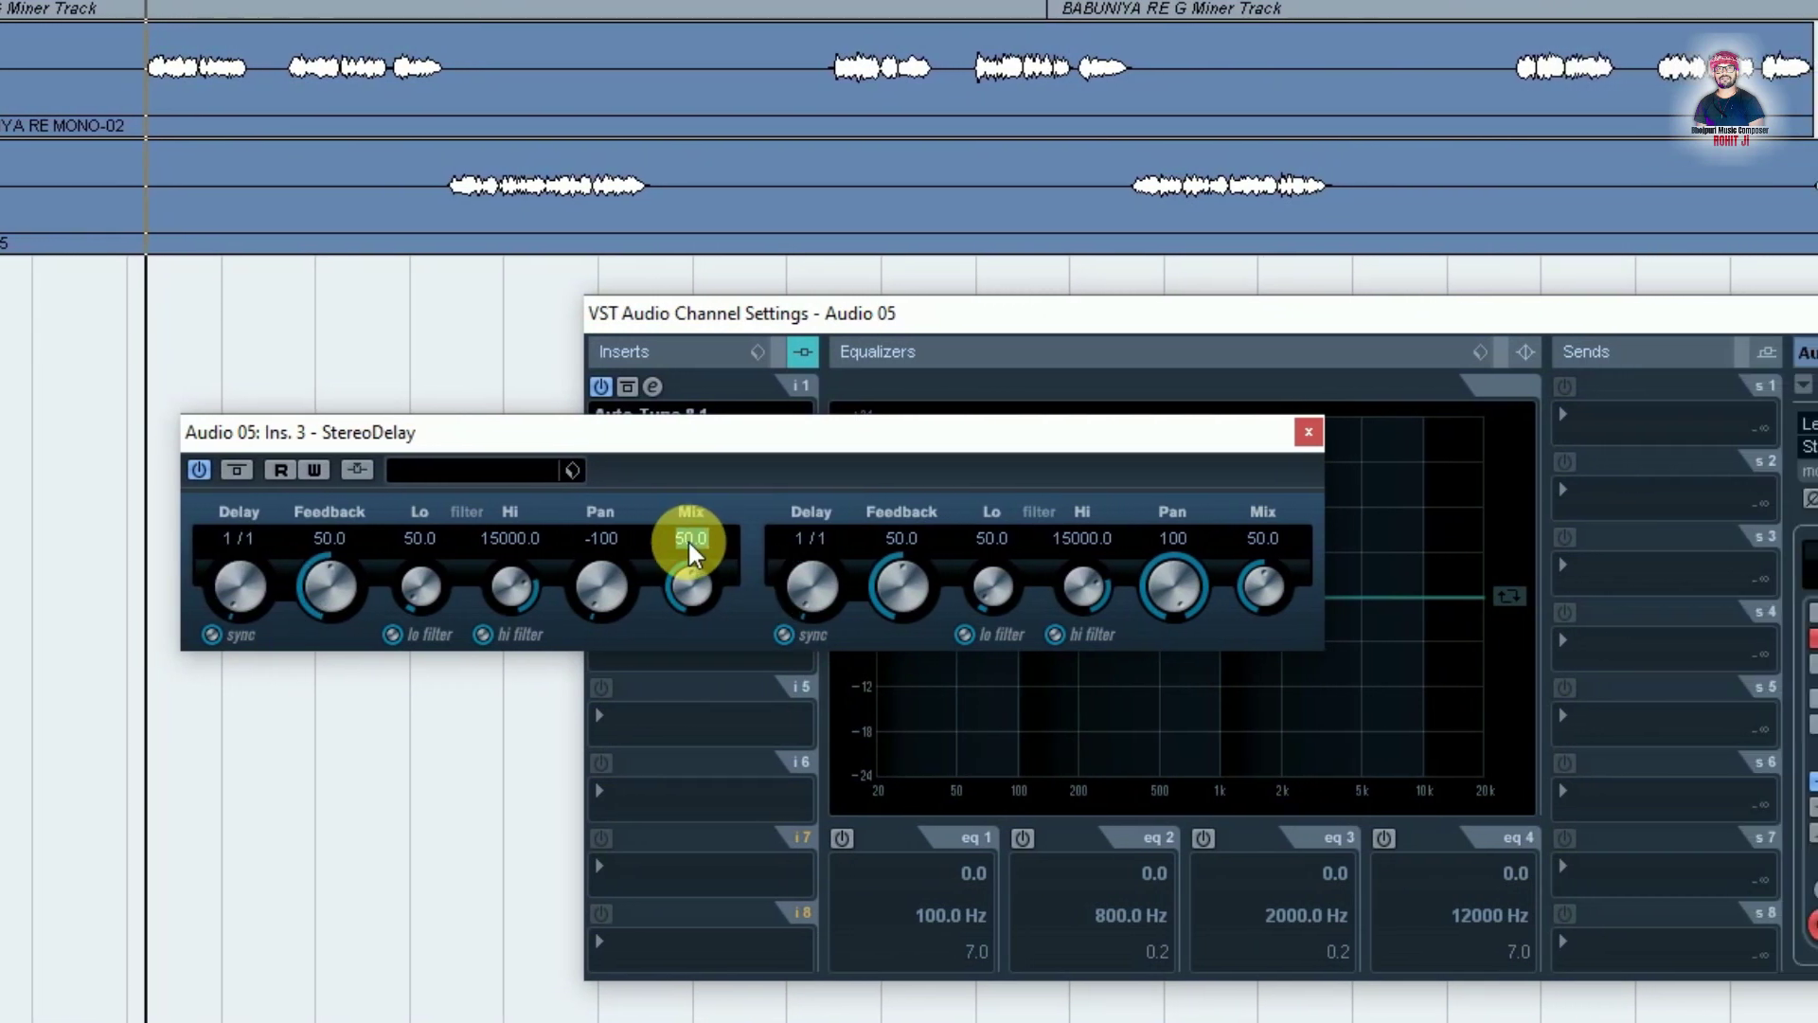
{"action": "type", "text": "10"}
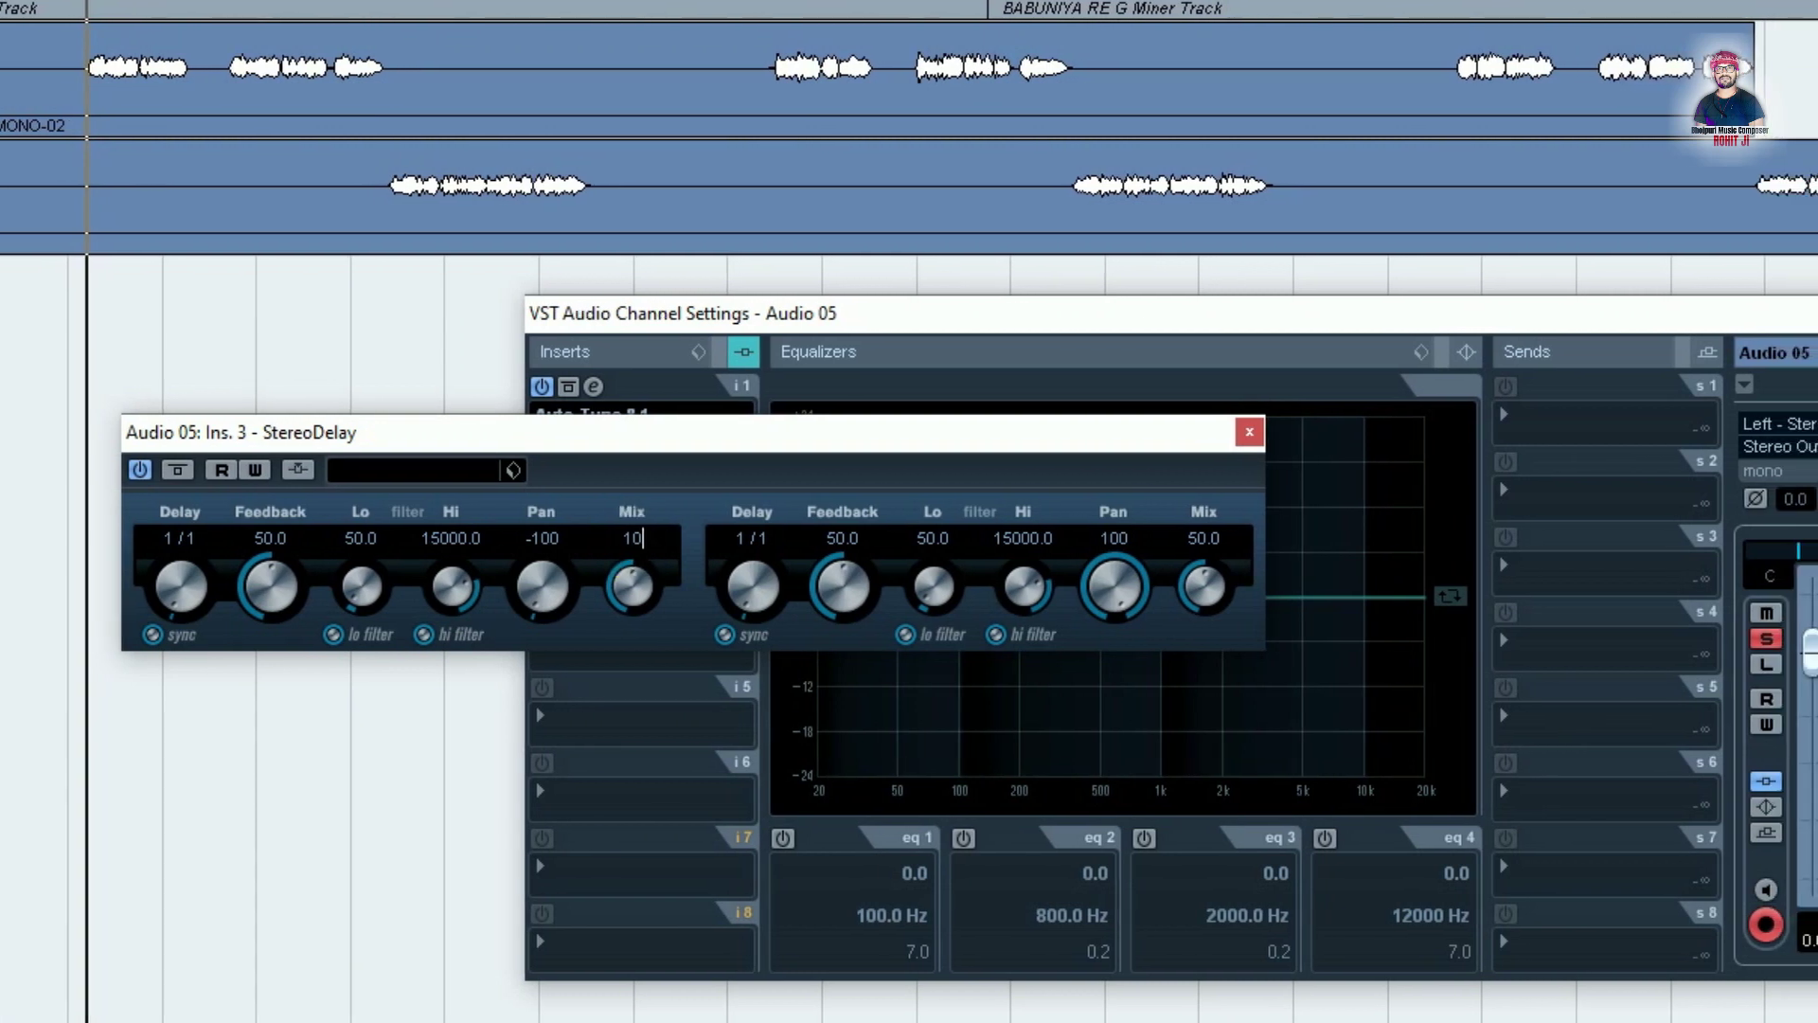
{"action": "key", "text": "Return"}
{"action": "left_click", "coordinate": [1204, 538]}
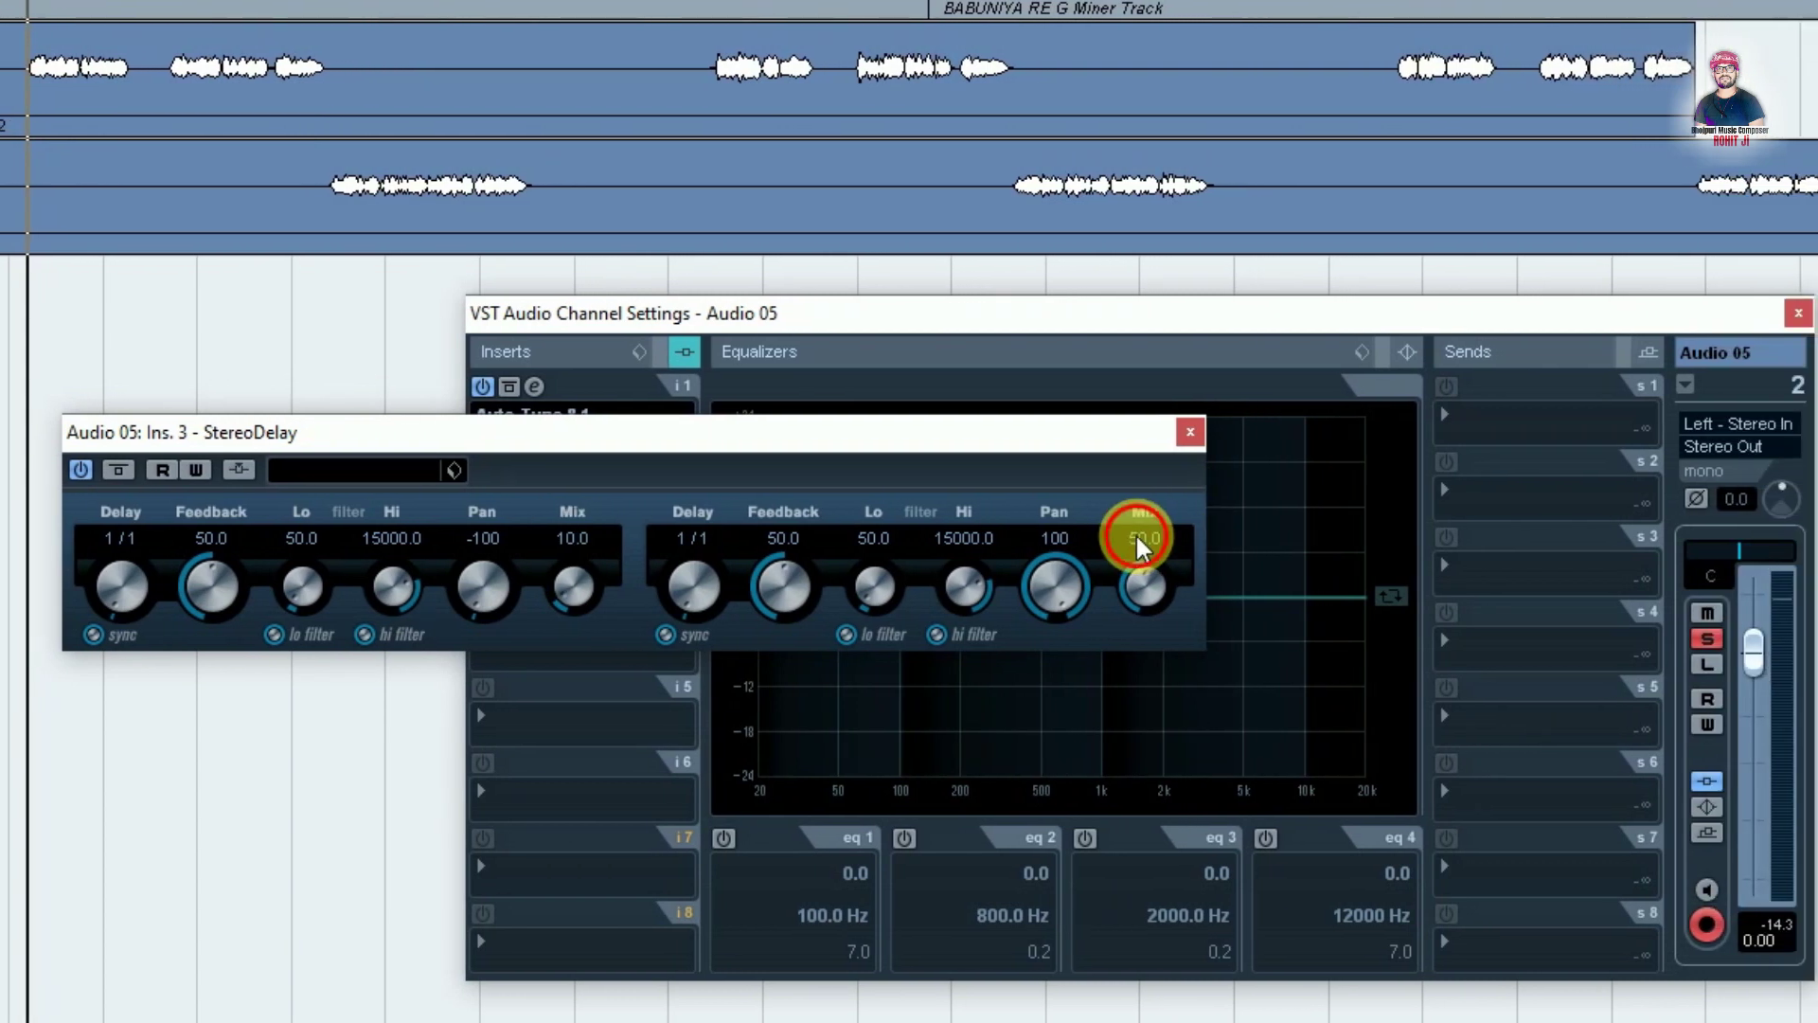
{"action": "type", "text": "10"}
{"action": "key", "text": "Return"}
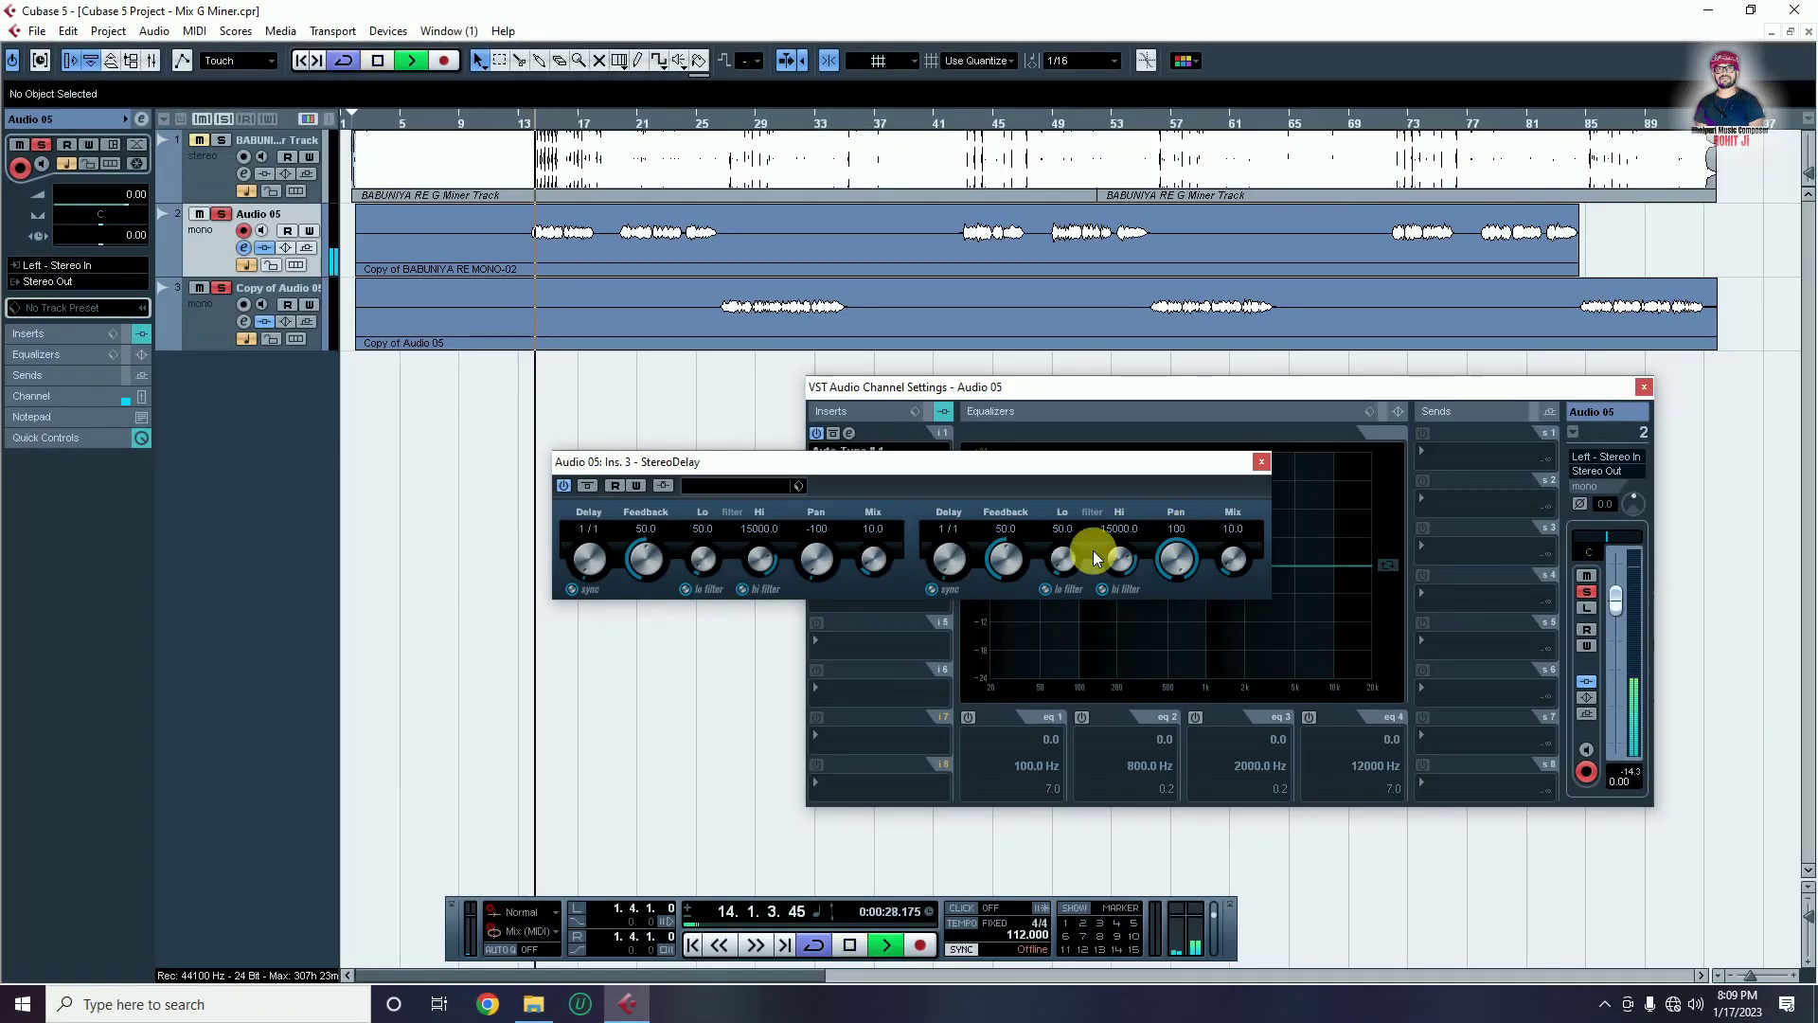
{"action": "key", "text": "space"}
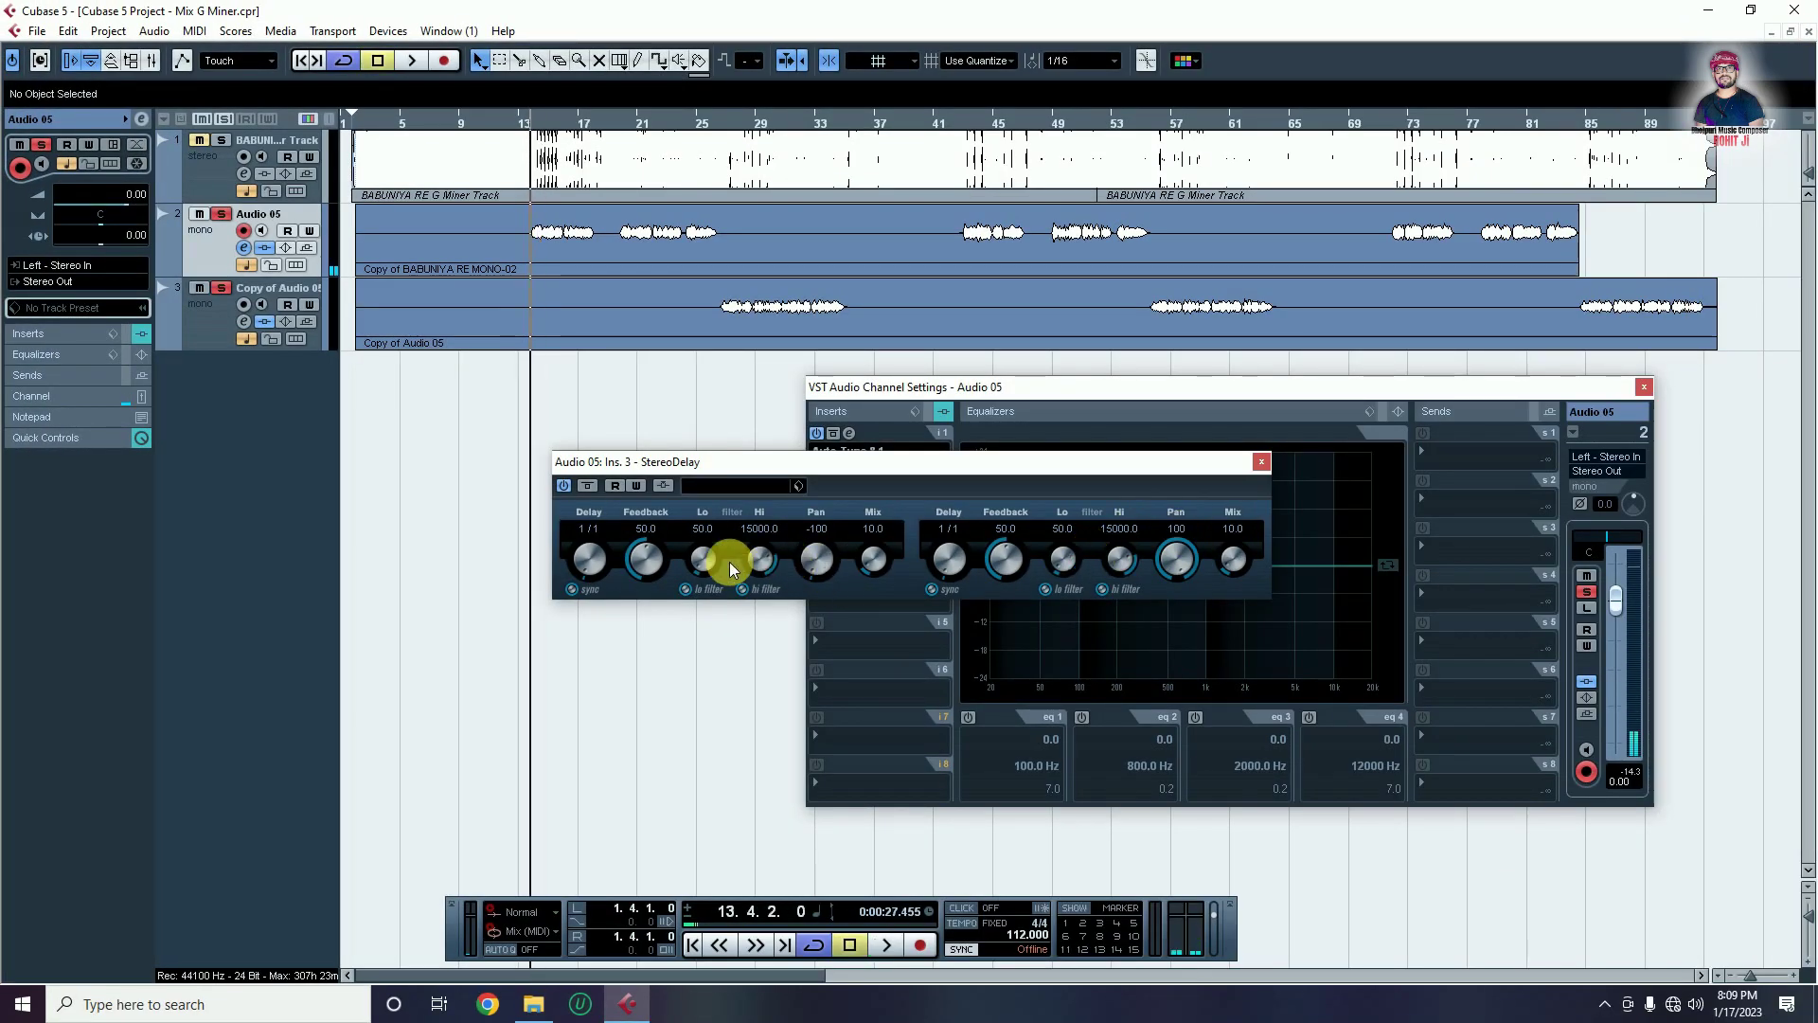
Set the delay time of both StereoDelay channels to 1/2
{"action": "left_click", "coordinate": [587, 526]}
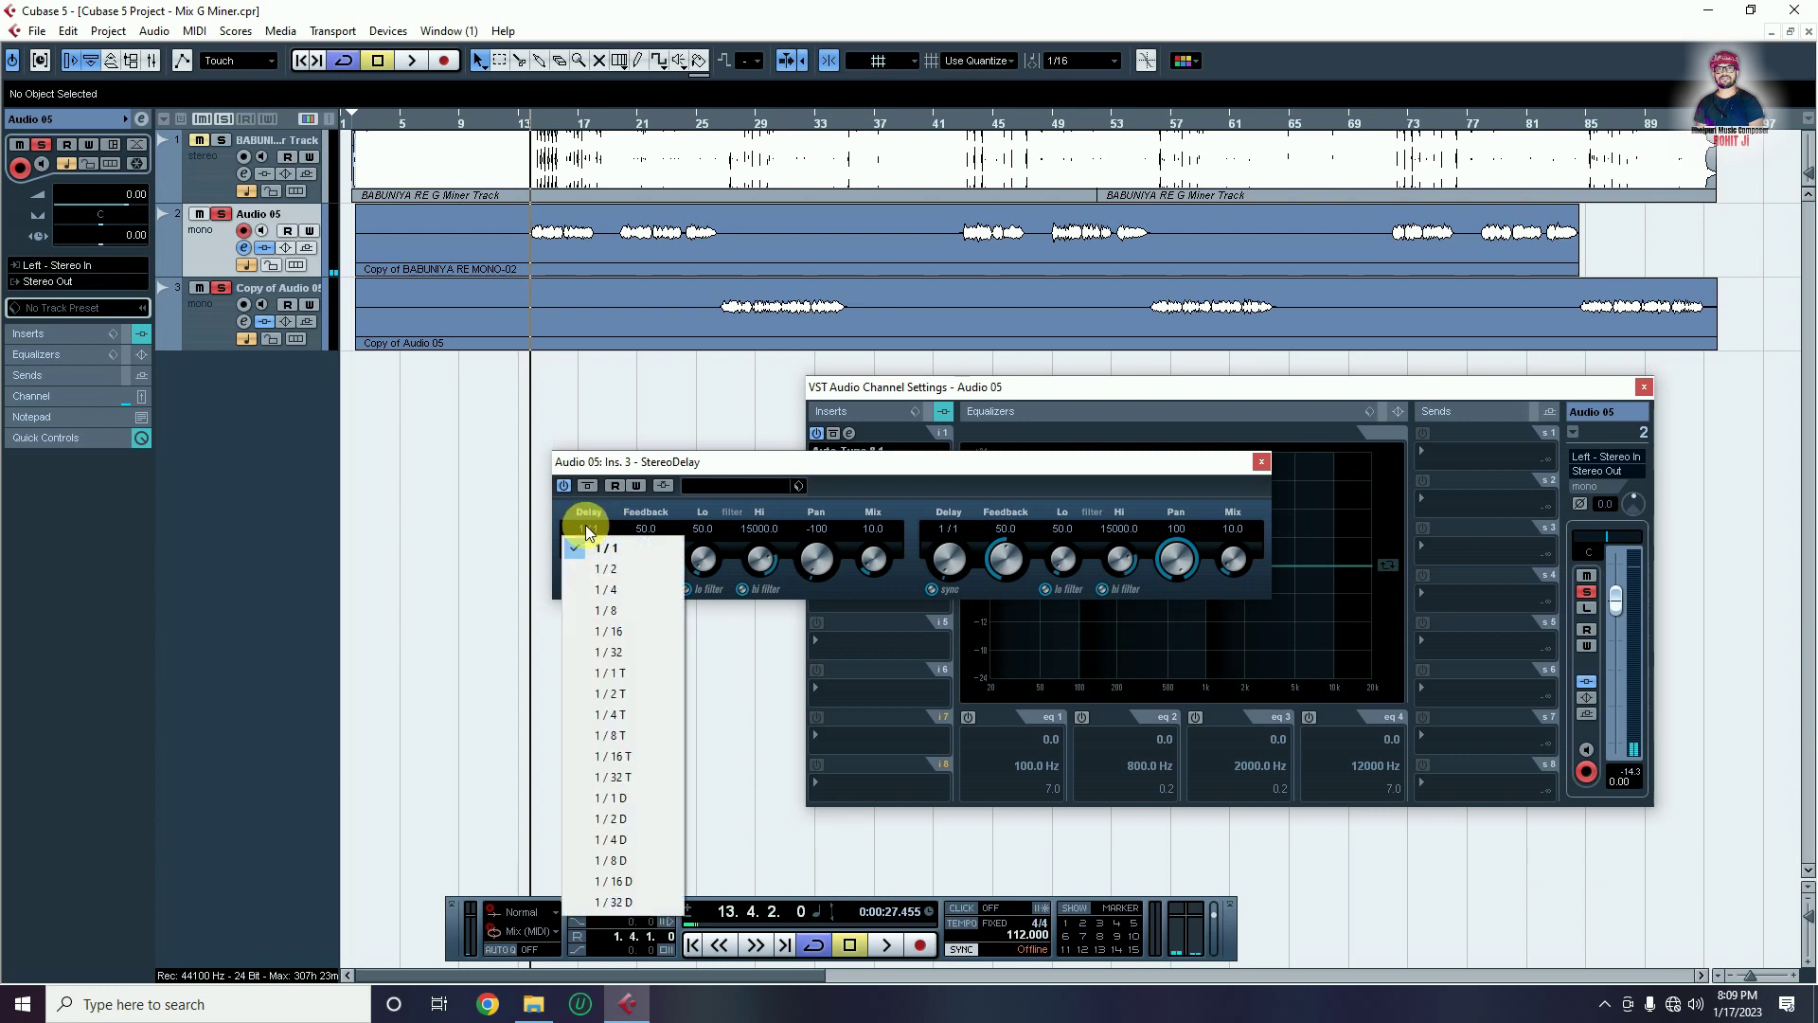
{"action": "left_click", "coordinate": [645, 569]}
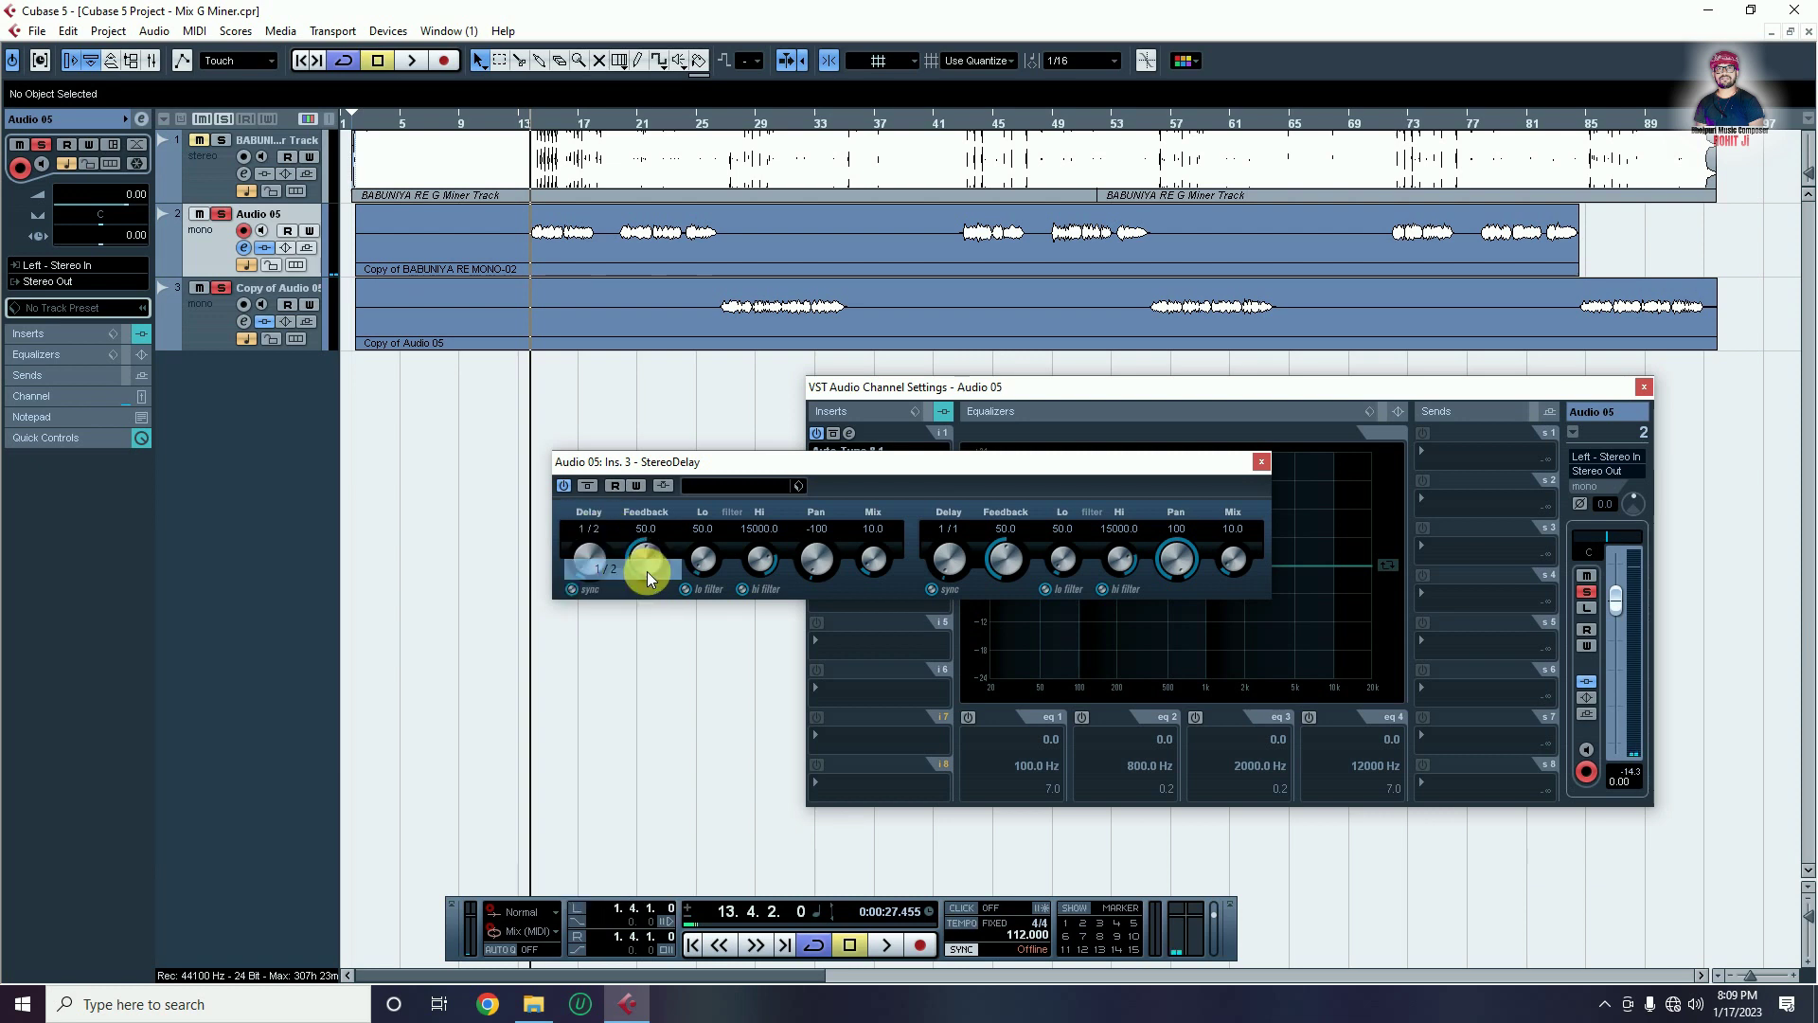
{"action": "left_click", "coordinate": [962, 532]}
{"action": "left_click", "coordinate": [1006, 568]}
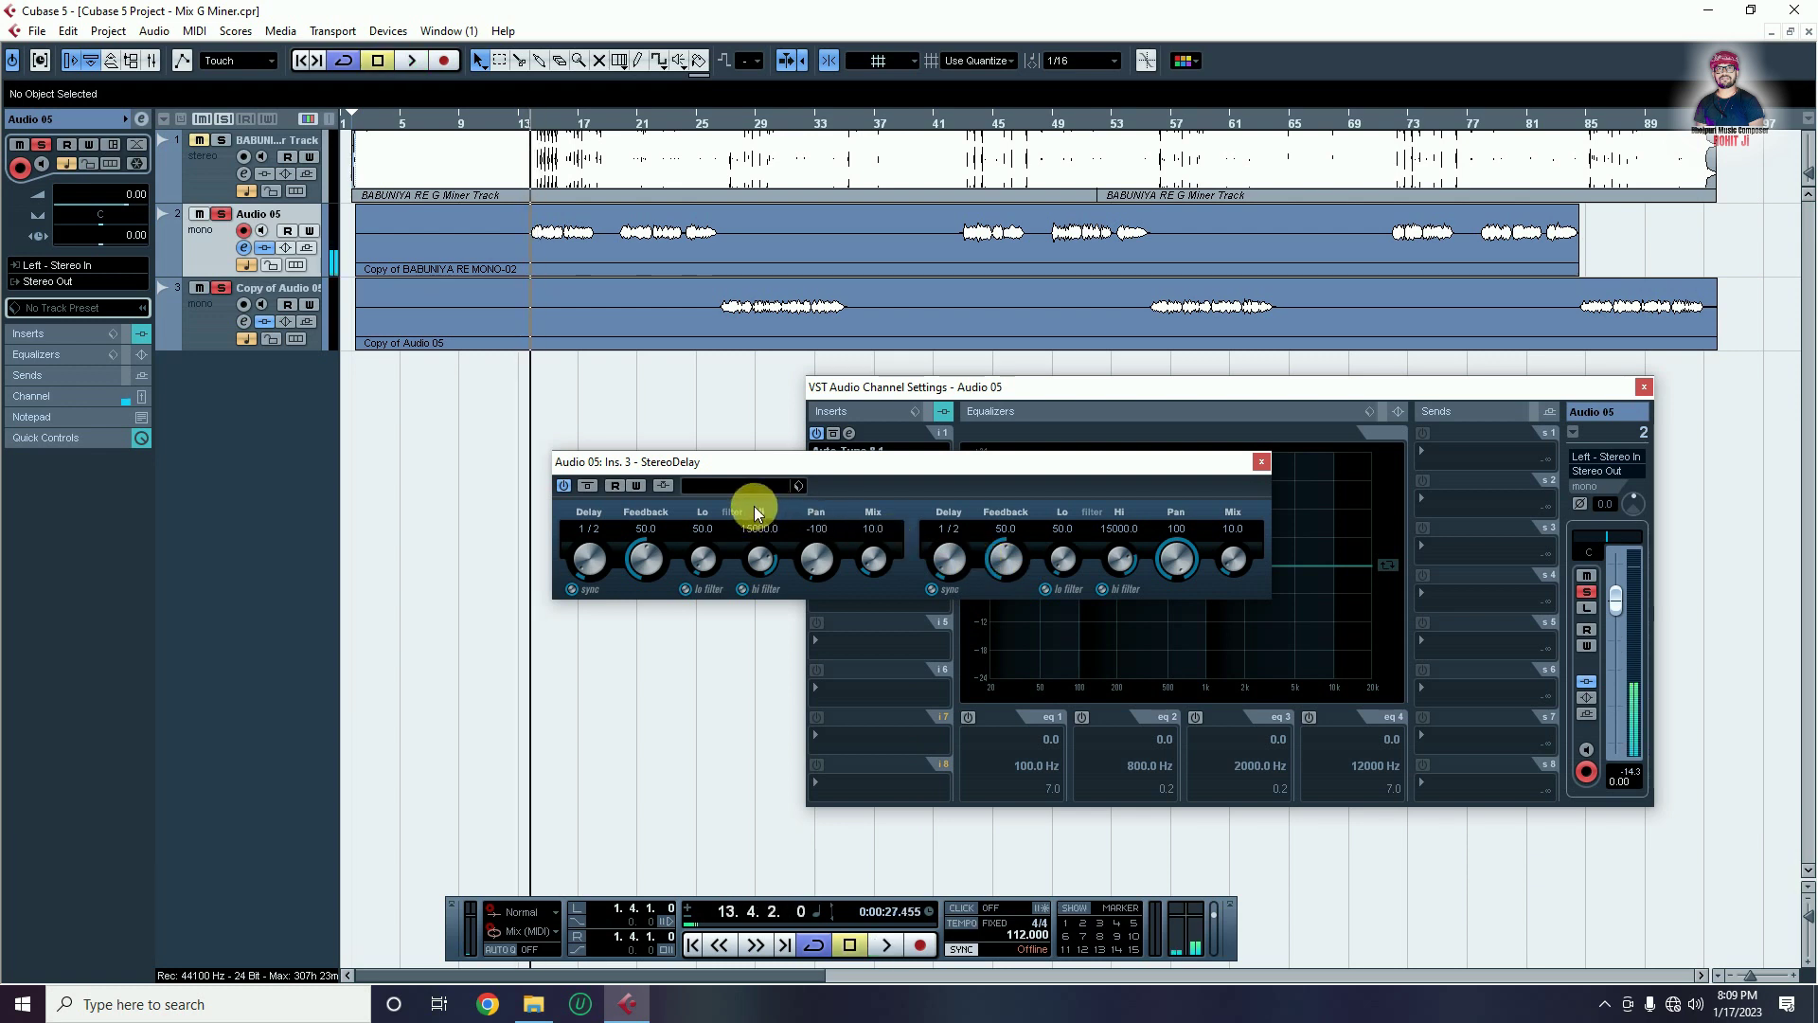
Try a delay time of 1/4 on both StereoDelay channels of Audio 05 and audition it
{"action": "left_click", "coordinate": [589, 531]}
{"action": "left_click", "coordinate": [621, 589]}
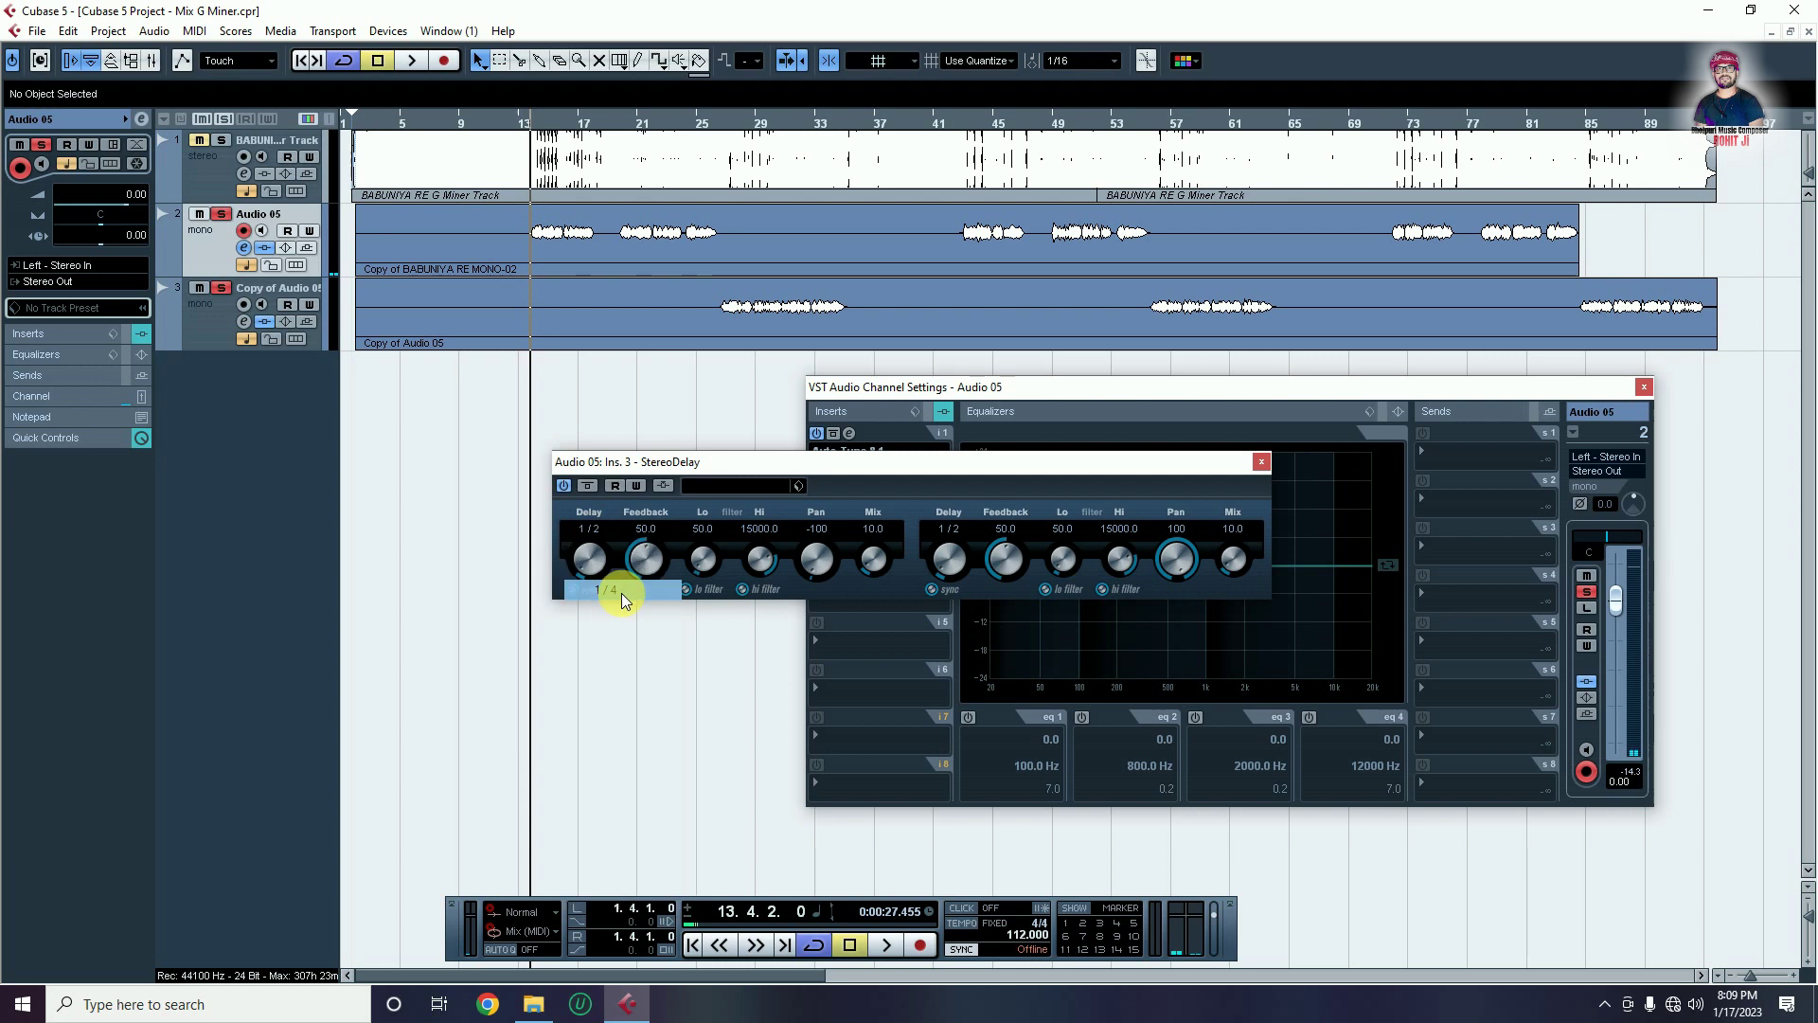
{"action": "left_click", "coordinate": [950, 530]}
{"action": "left_click", "coordinate": [992, 582]}
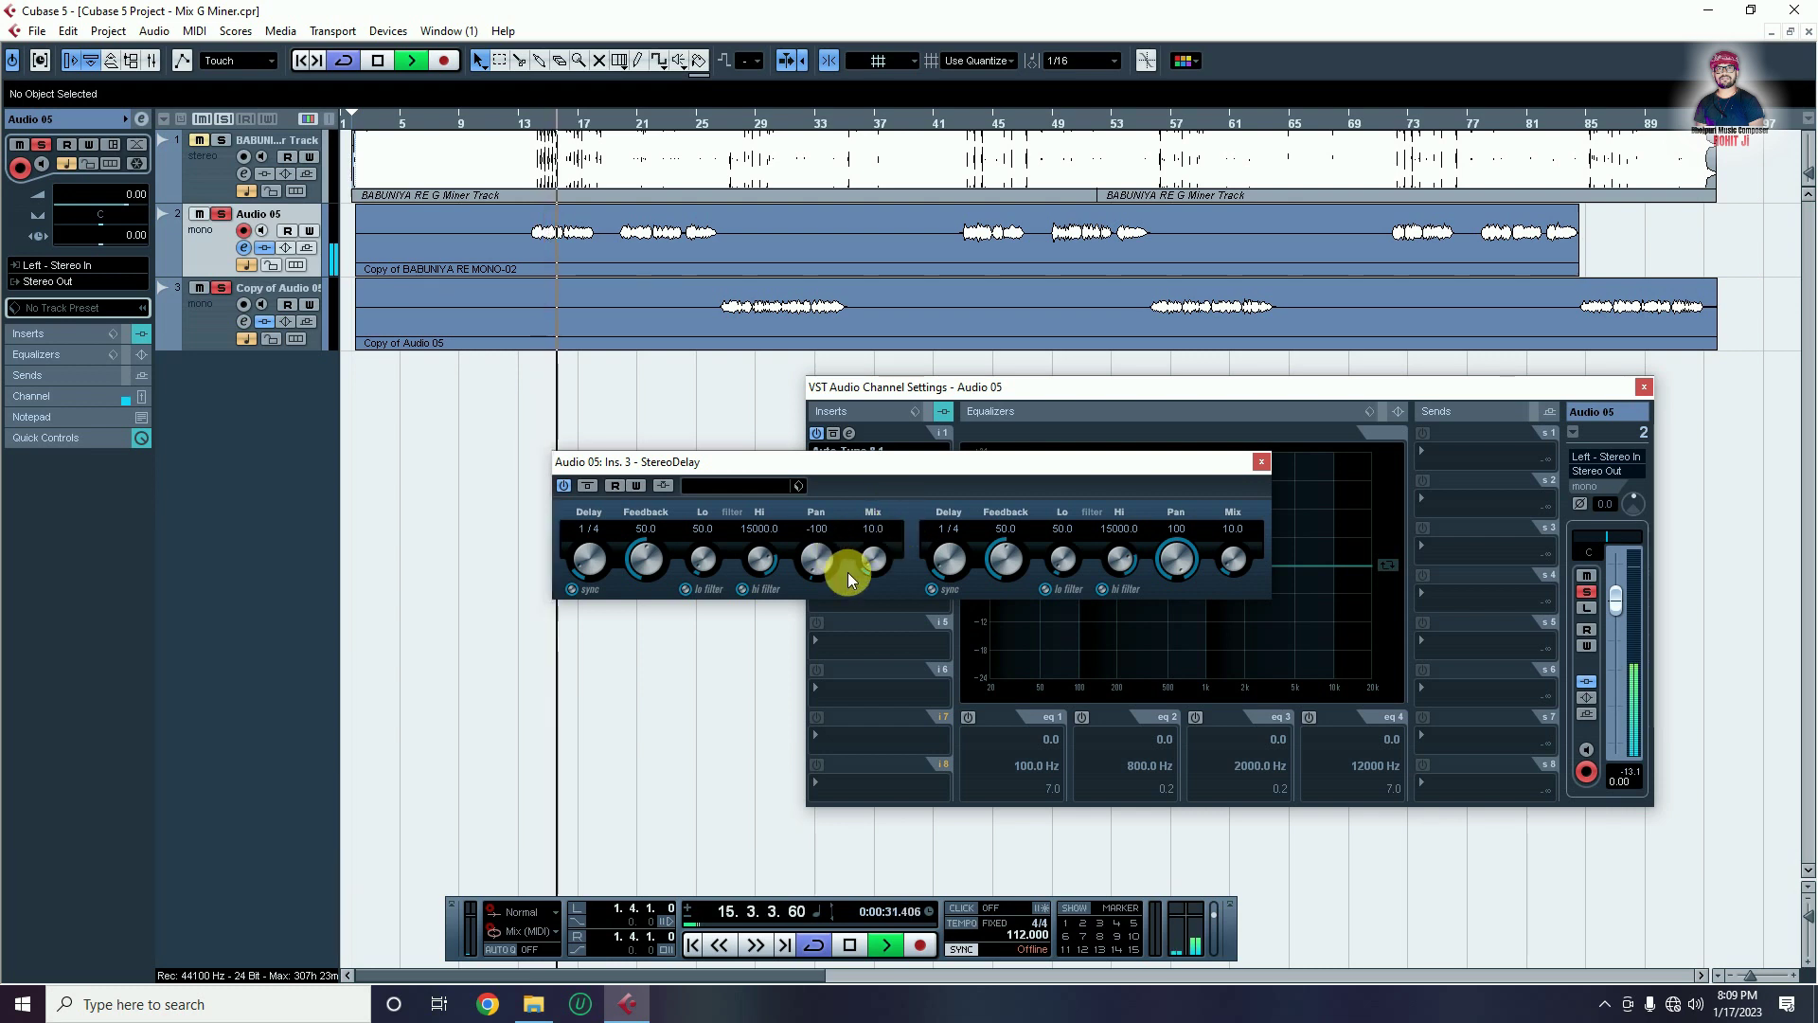
Try a delay time of 1/8 on both StereoDelay channels
{"action": "left_click", "coordinate": [593, 530]}
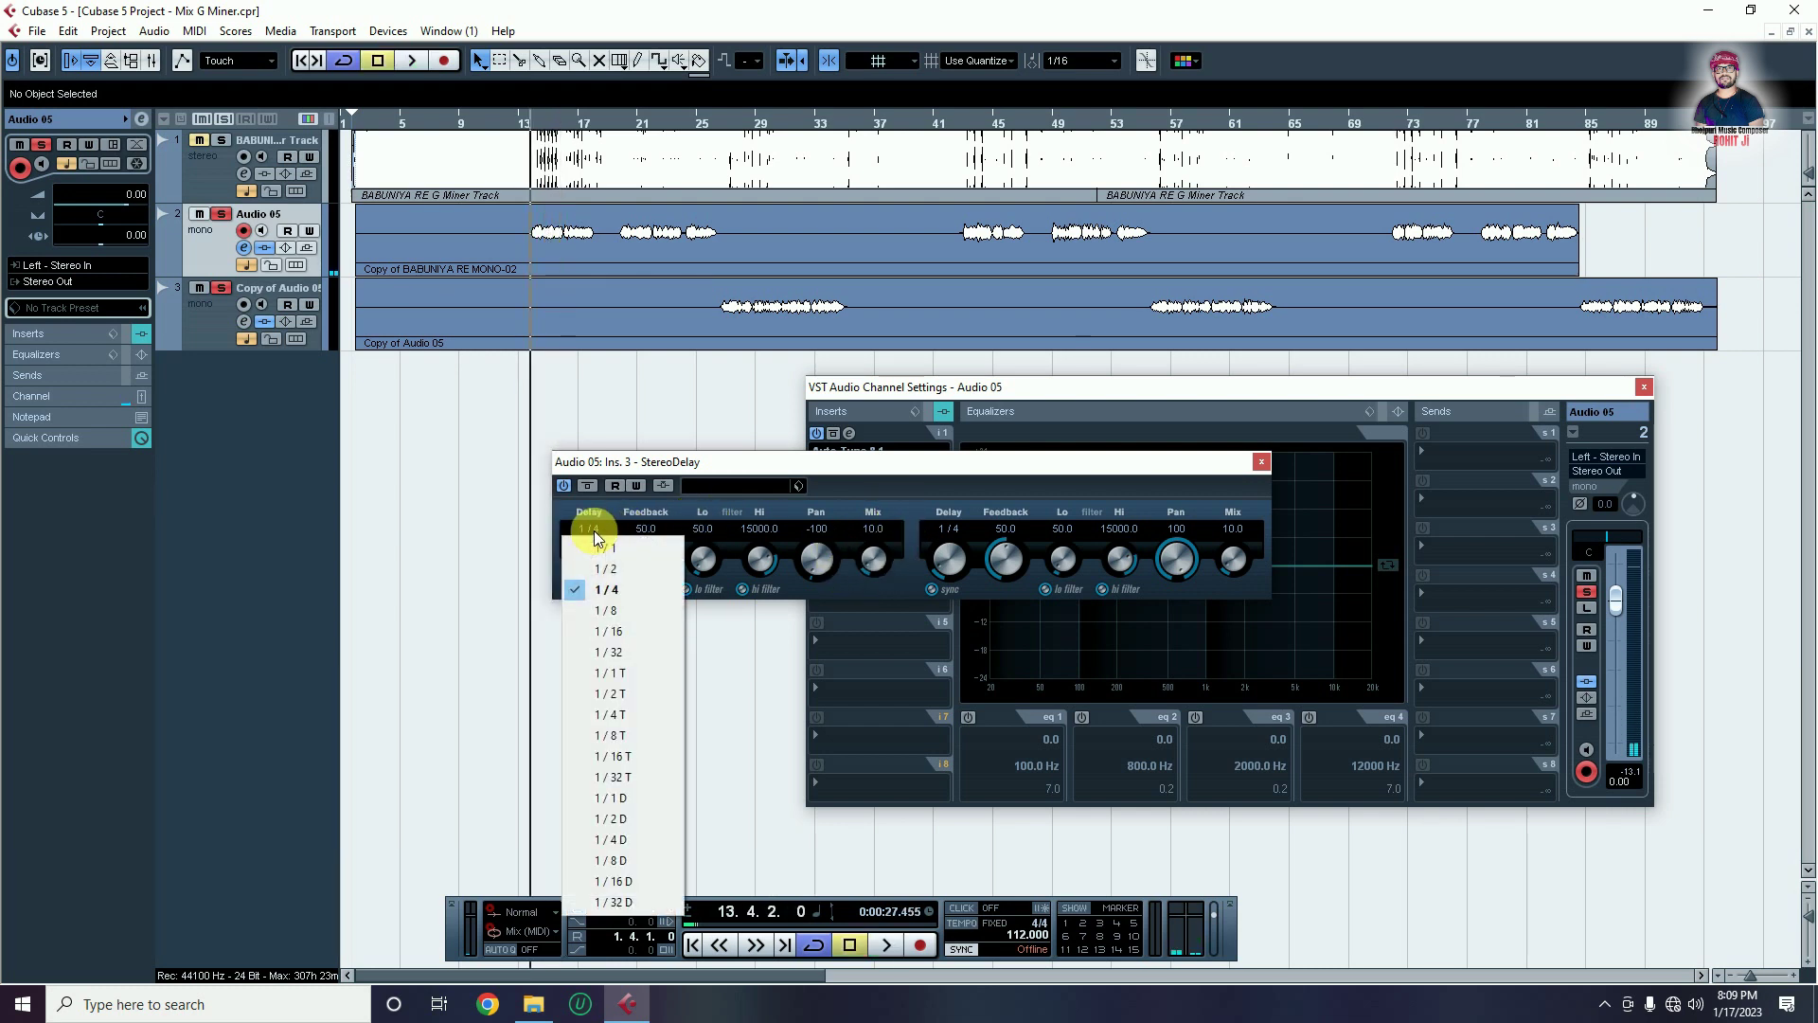
{"action": "left_click", "coordinate": [615, 614]}
{"action": "left_click", "coordinate": [950, 531]}
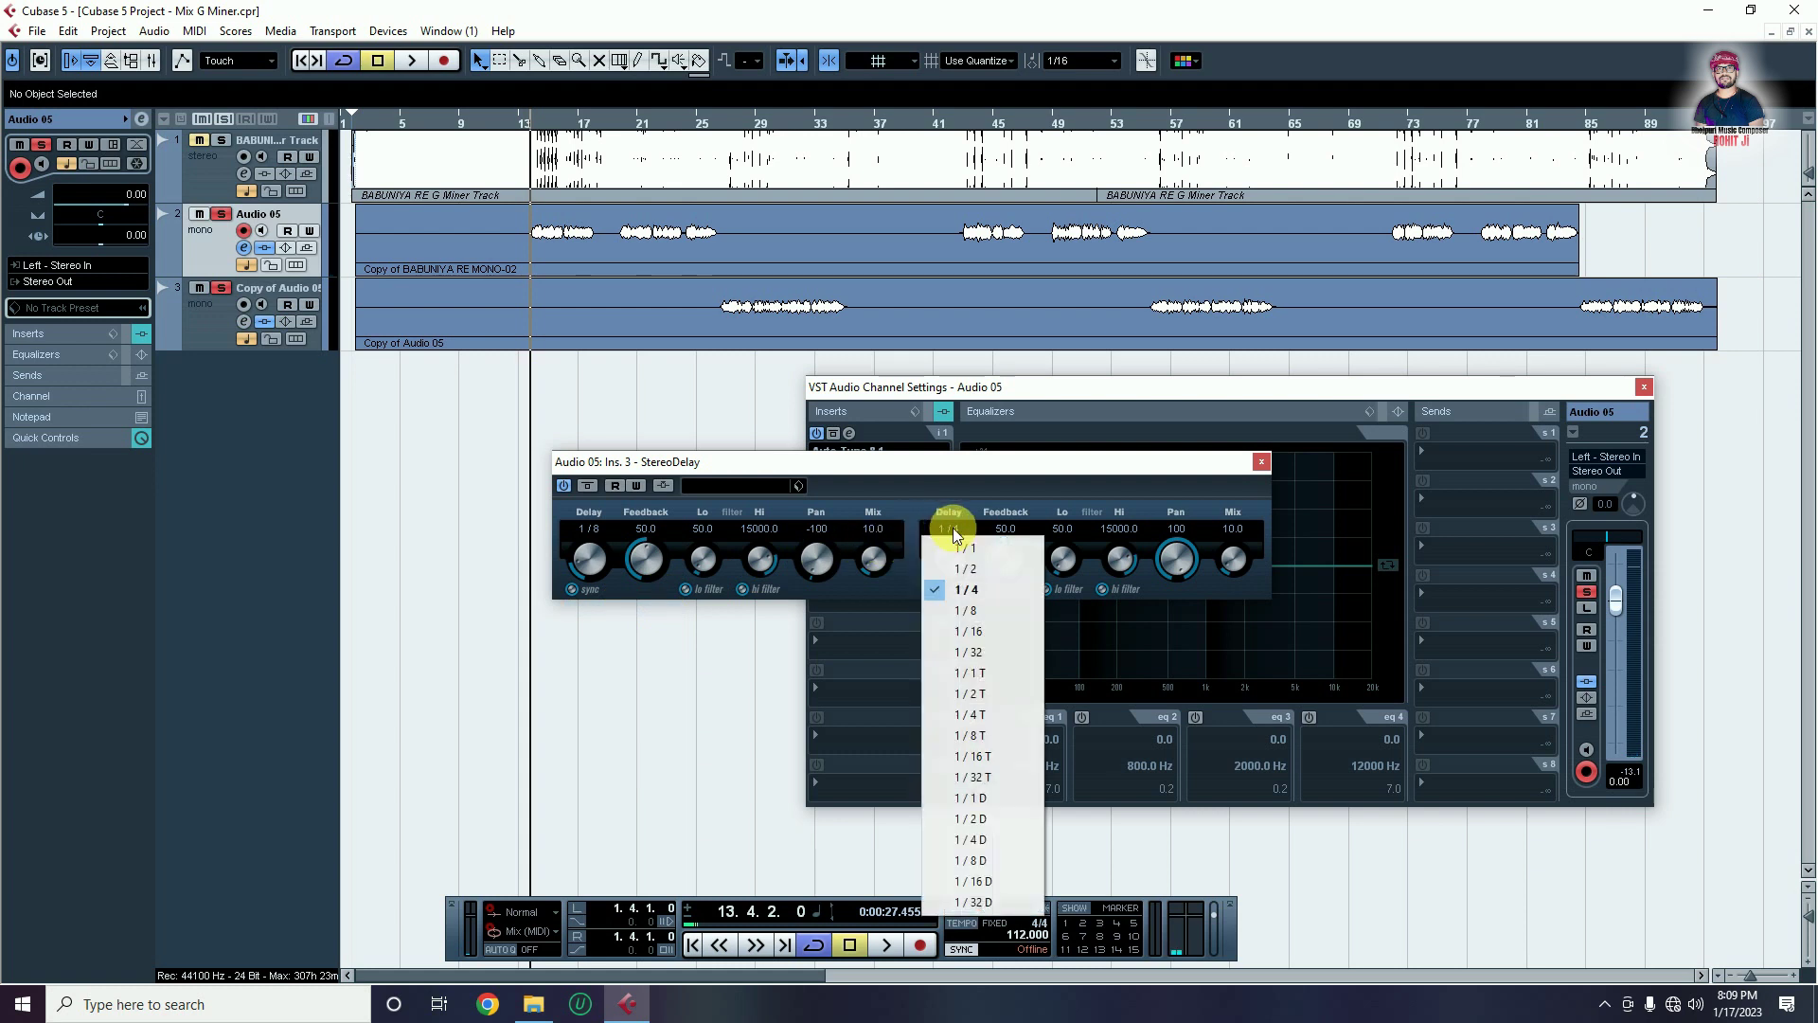
{"action": "left_click", "coordinate": [971, 611]}
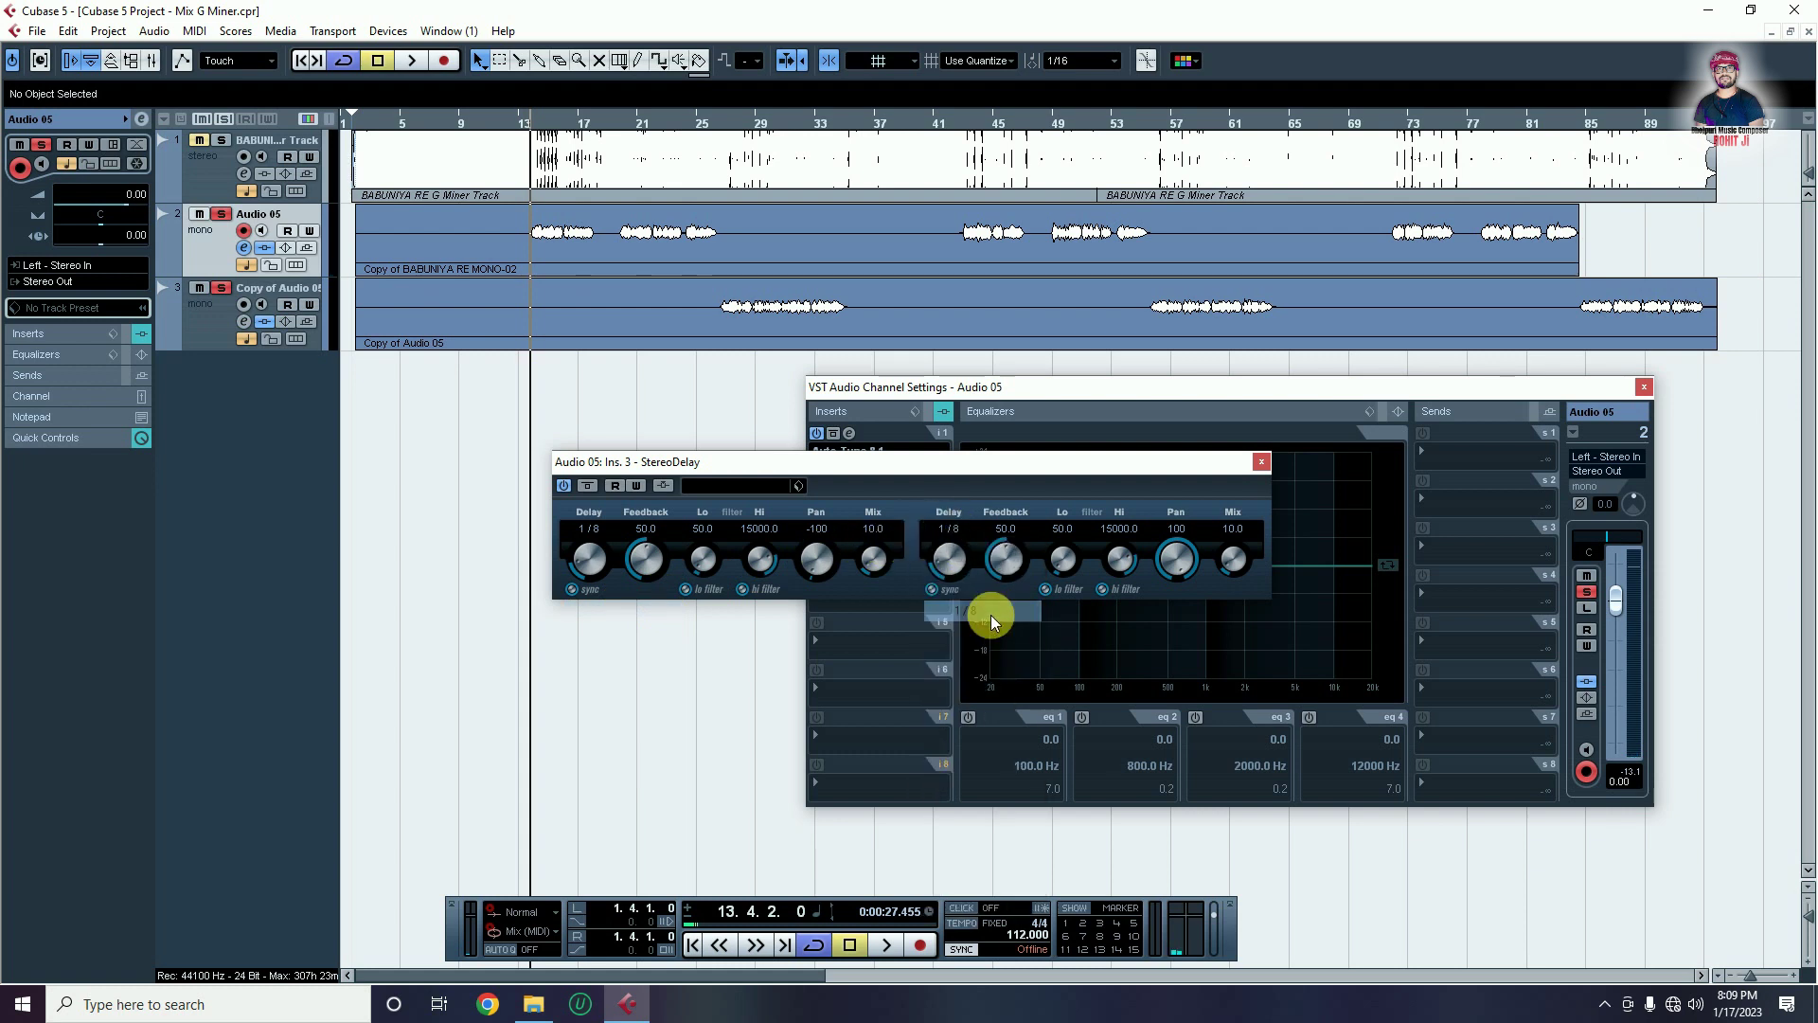
Try a delay time of 1/16 on both StereoDelay channels and audition it
{"action": "left_click", "coordinate": [950, 531]}
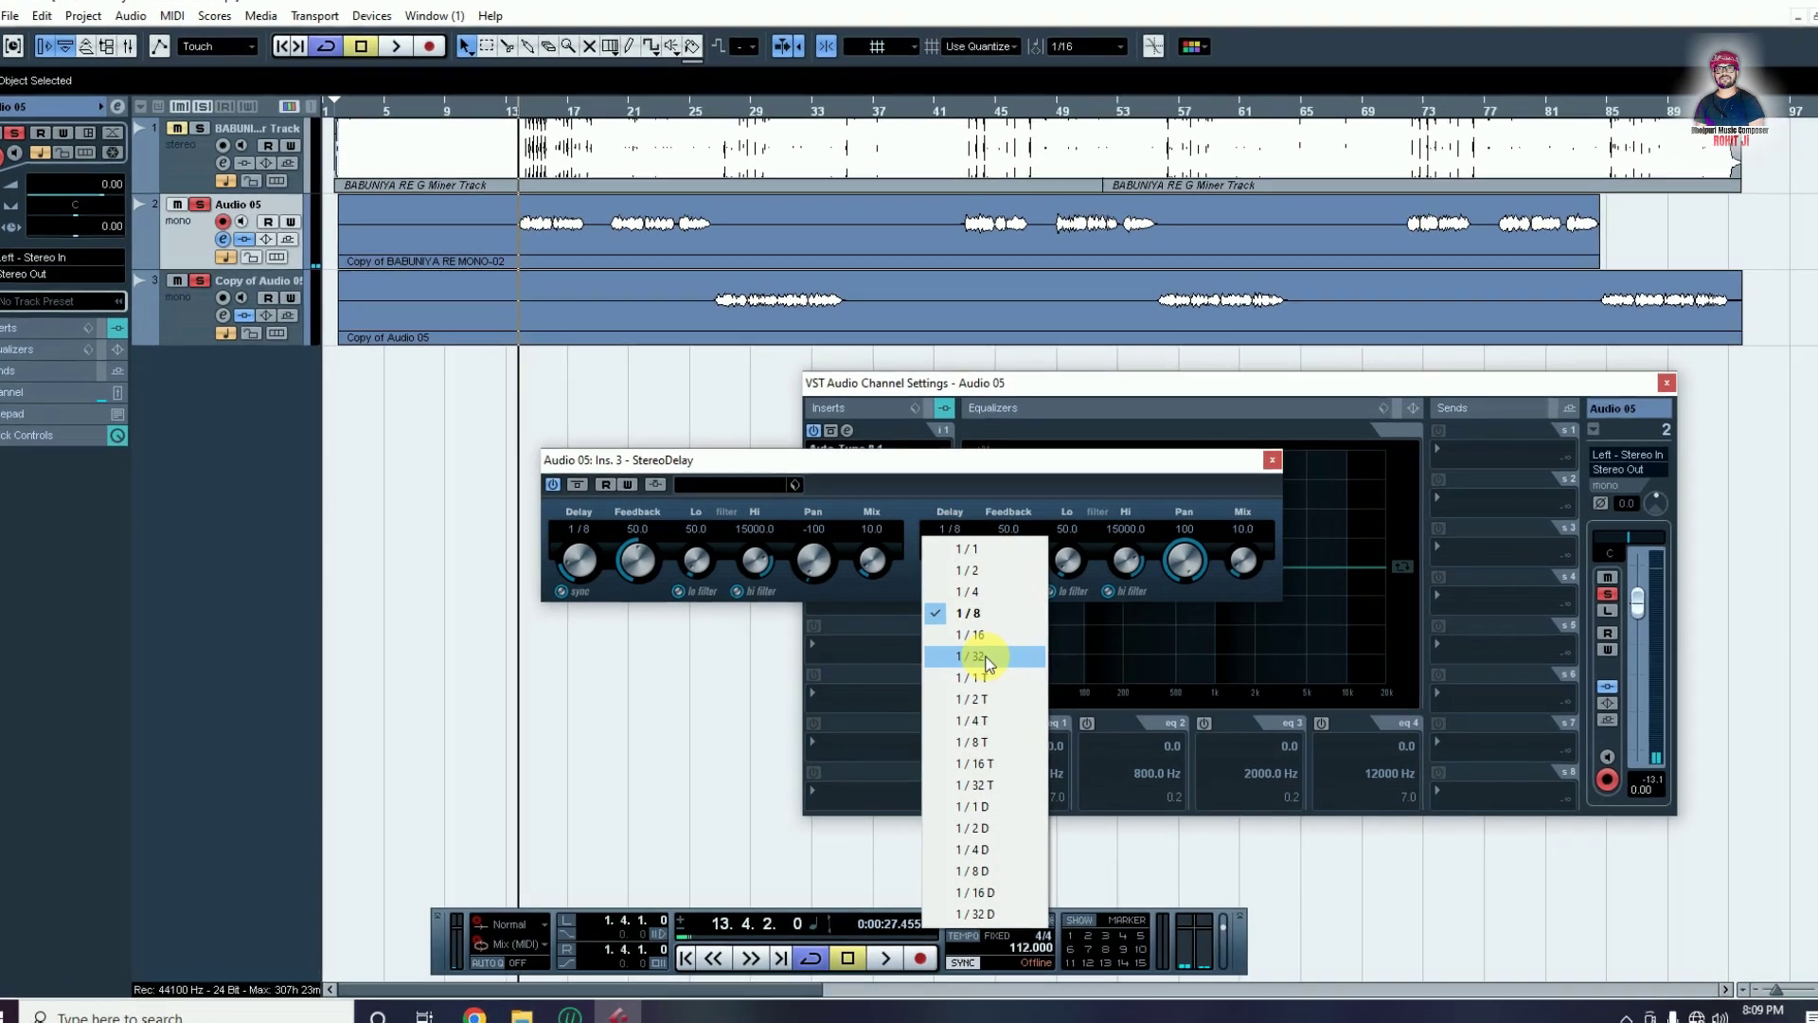
{"action": "left_click", "coordinate": [984, 626]}
{"action": "left_click", "coordinate": [555, 532]}
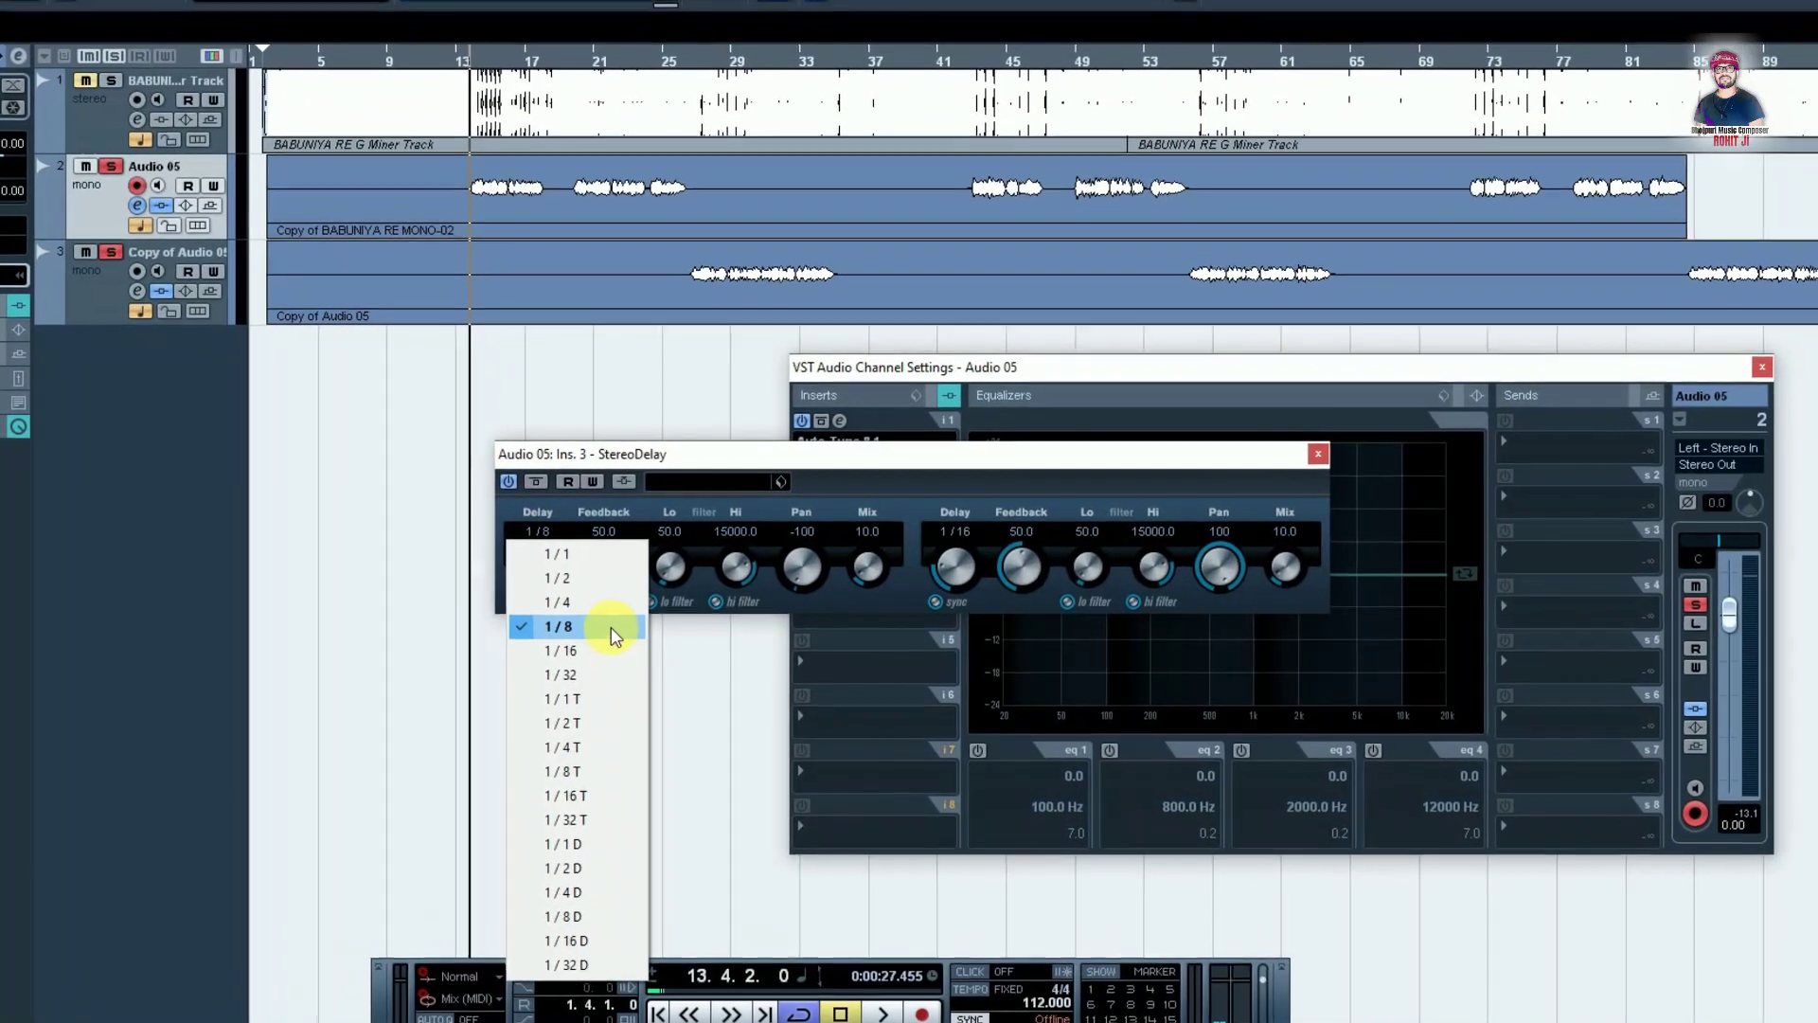
{"action": "left_click", "coordinate": [606, 630]}
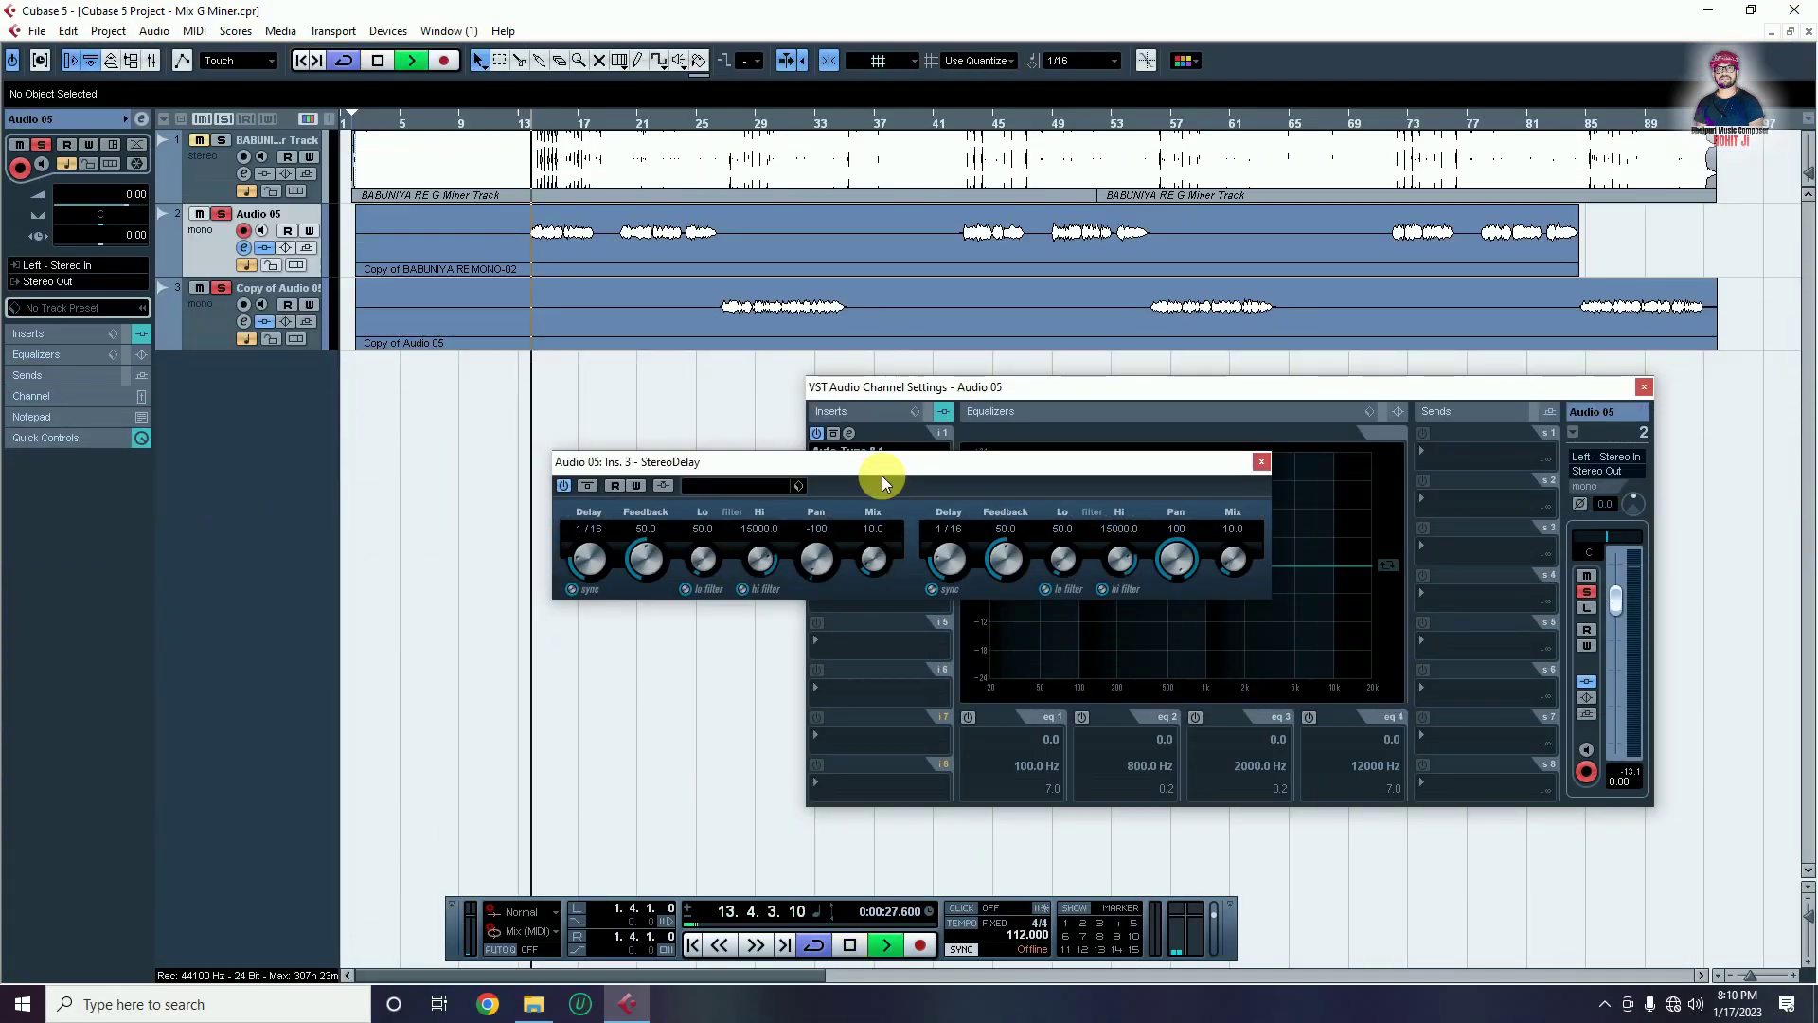
Set the delay time of both StereoDelay channels to 1/8, audition it and close the plug-in window
{"action": "left_click", "coordinate": [593, 534]}
{"action": "left_click", "coordinate": [610, 616]}
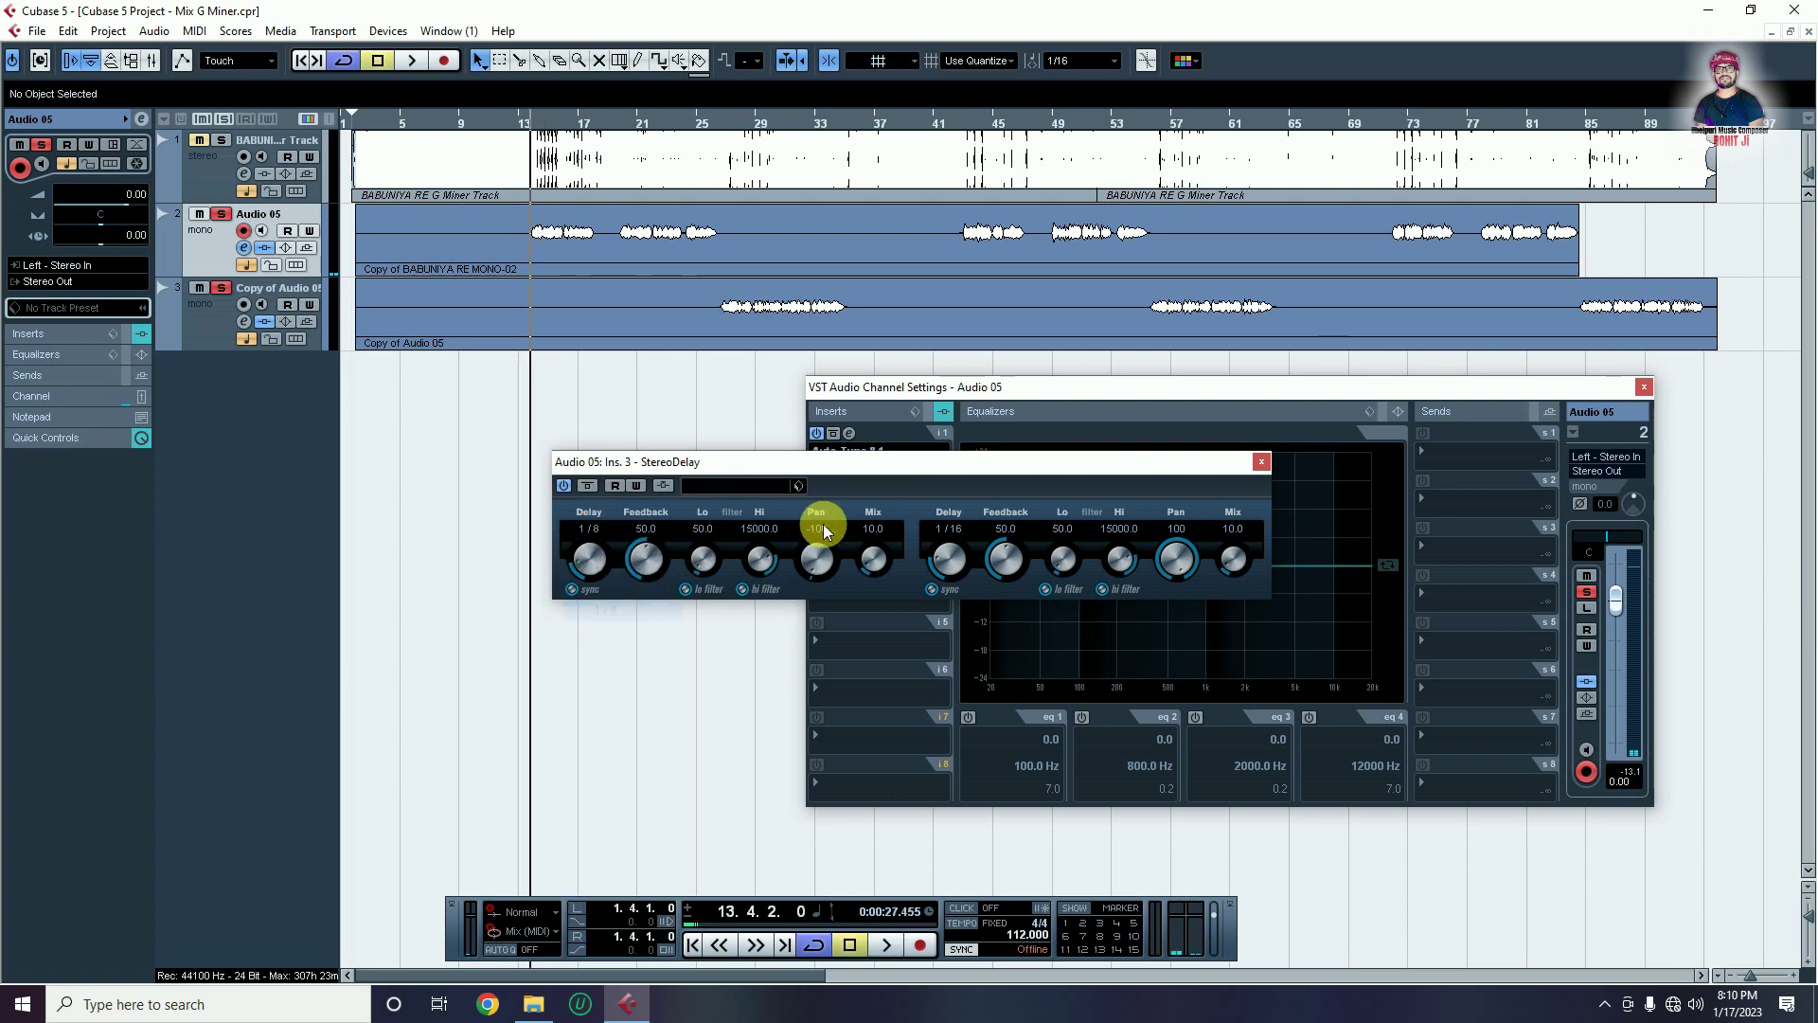
{"action": "left_click", "coordinate": [941, 530]}
{"action": "left_click", "coordinate": [991, 616]}
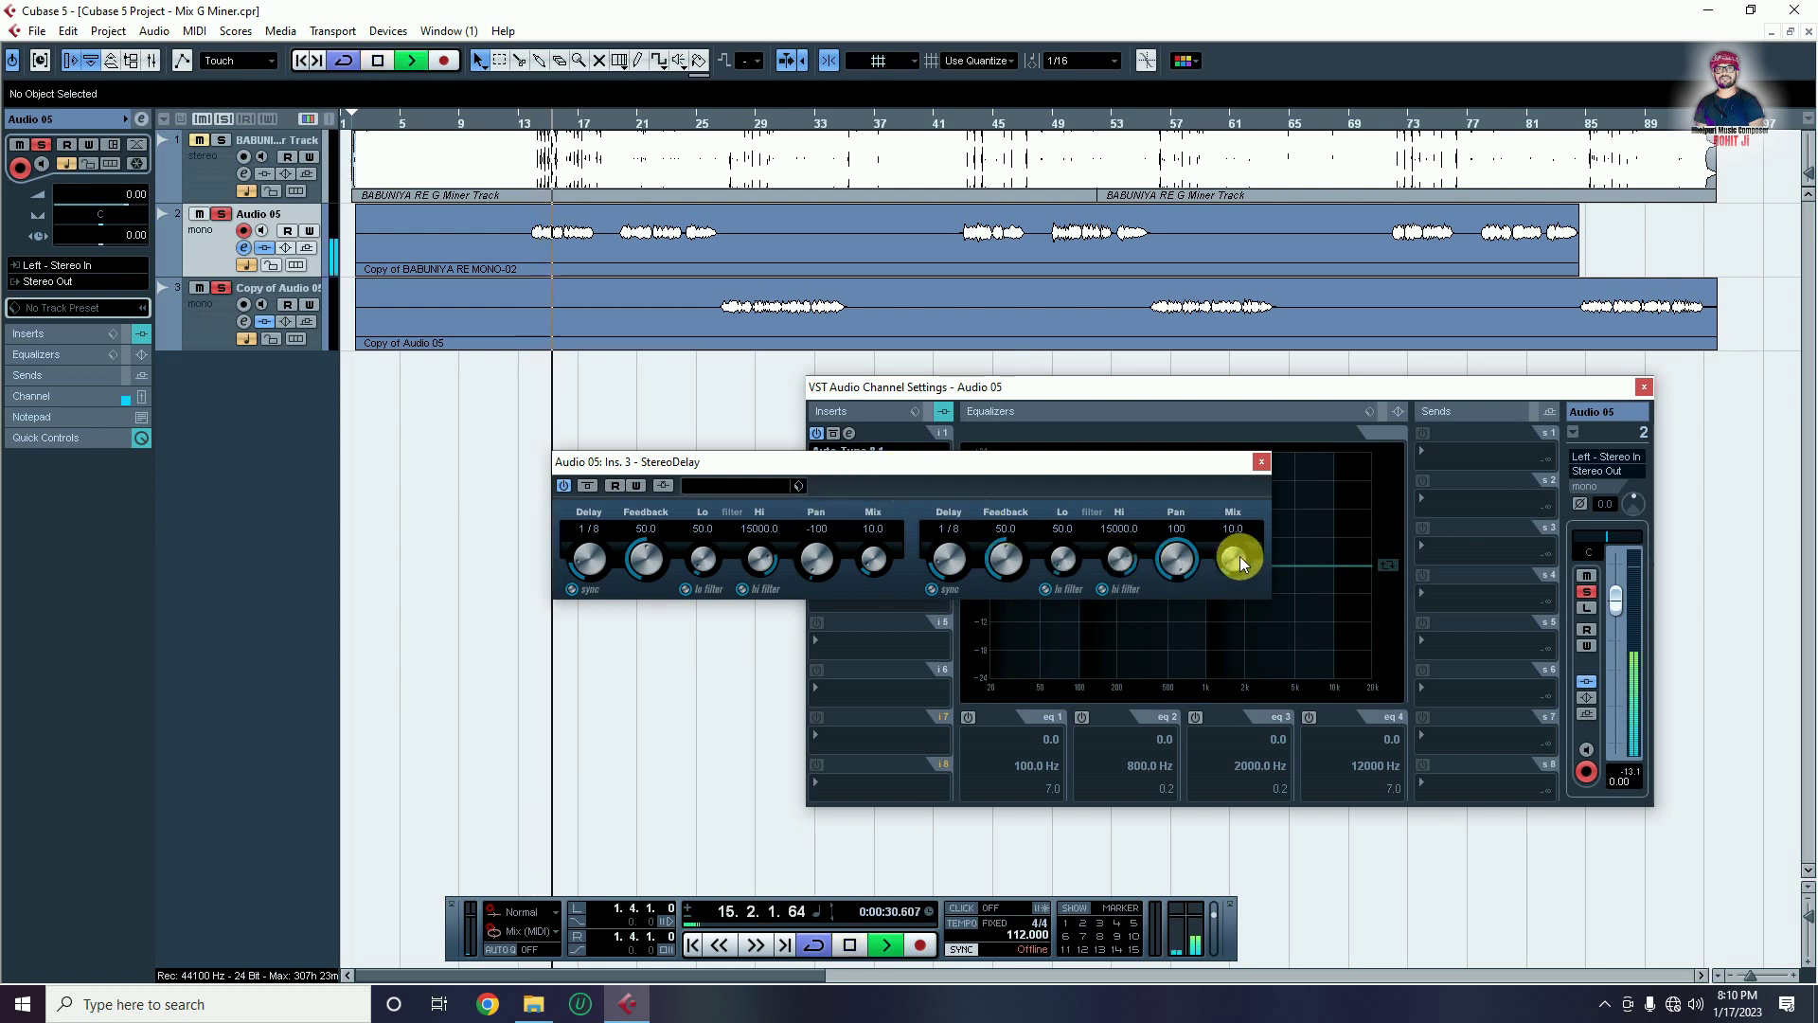
{"action": "left_click", "coordinate": [1259, 464]}
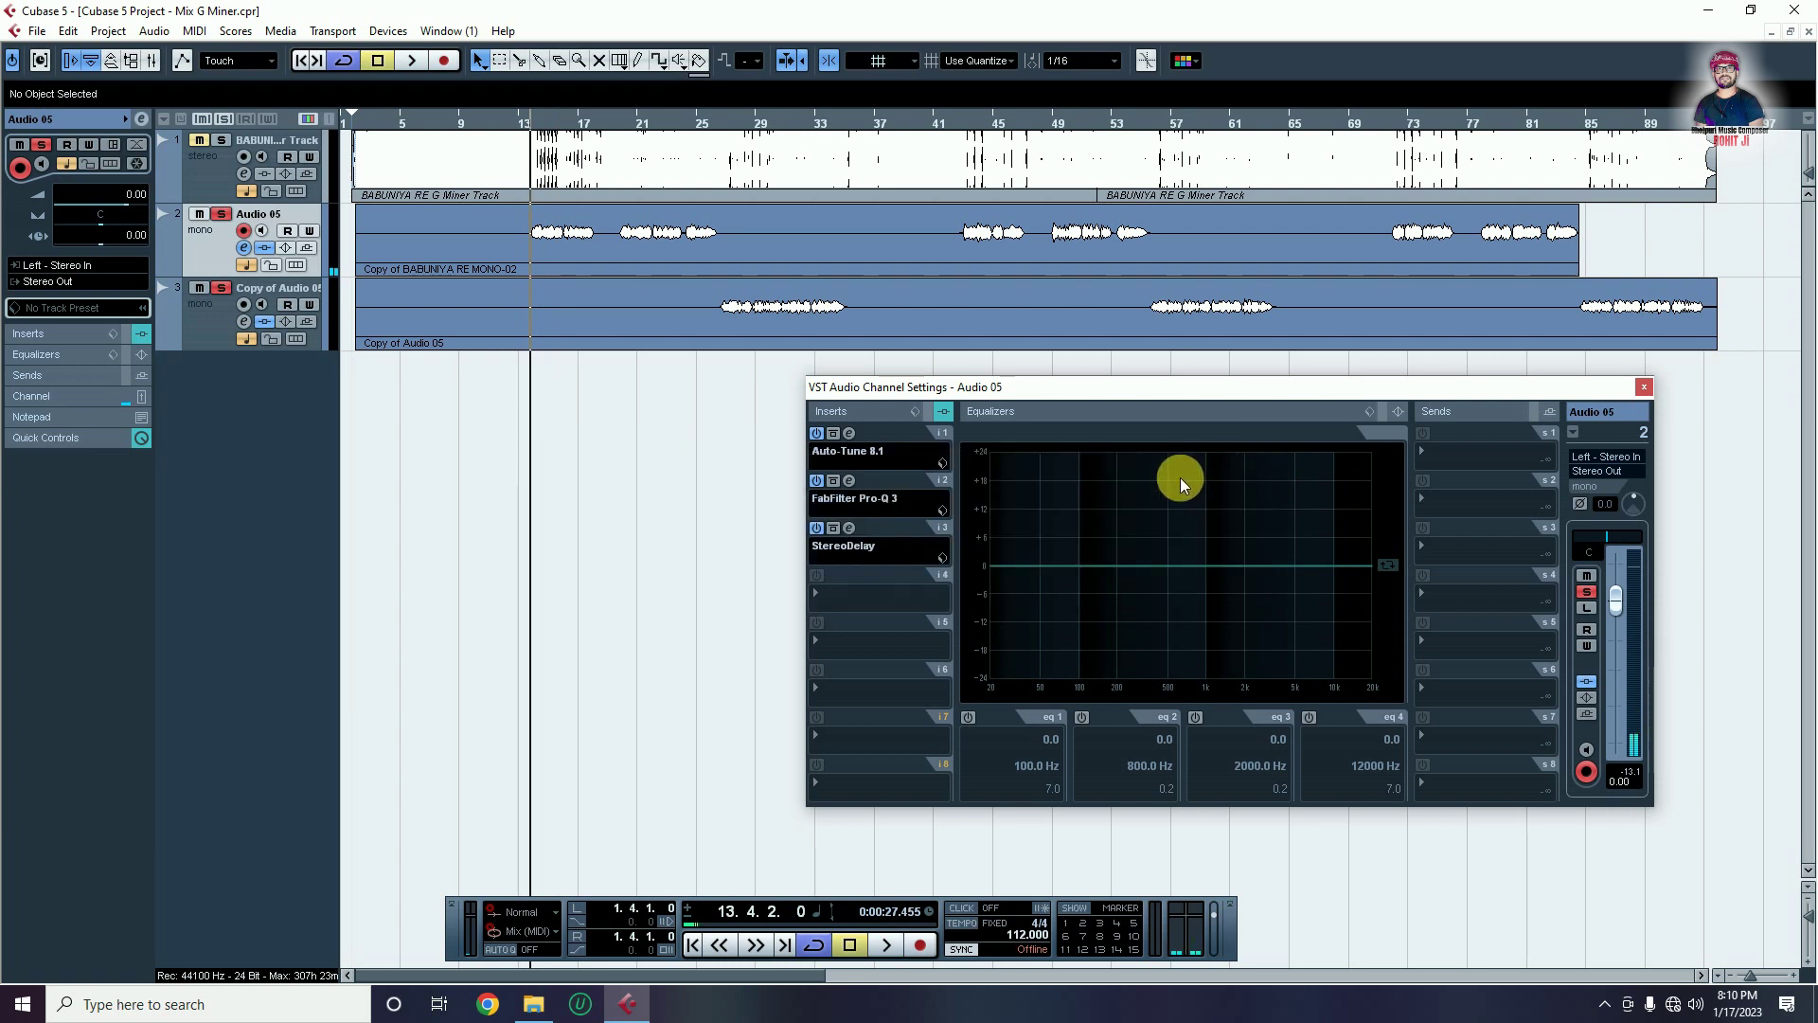
Load Flanger from the Modulation effects as the fourth insert on Audio 05
{"action": "left_click", "coordinate": [826, 597]}
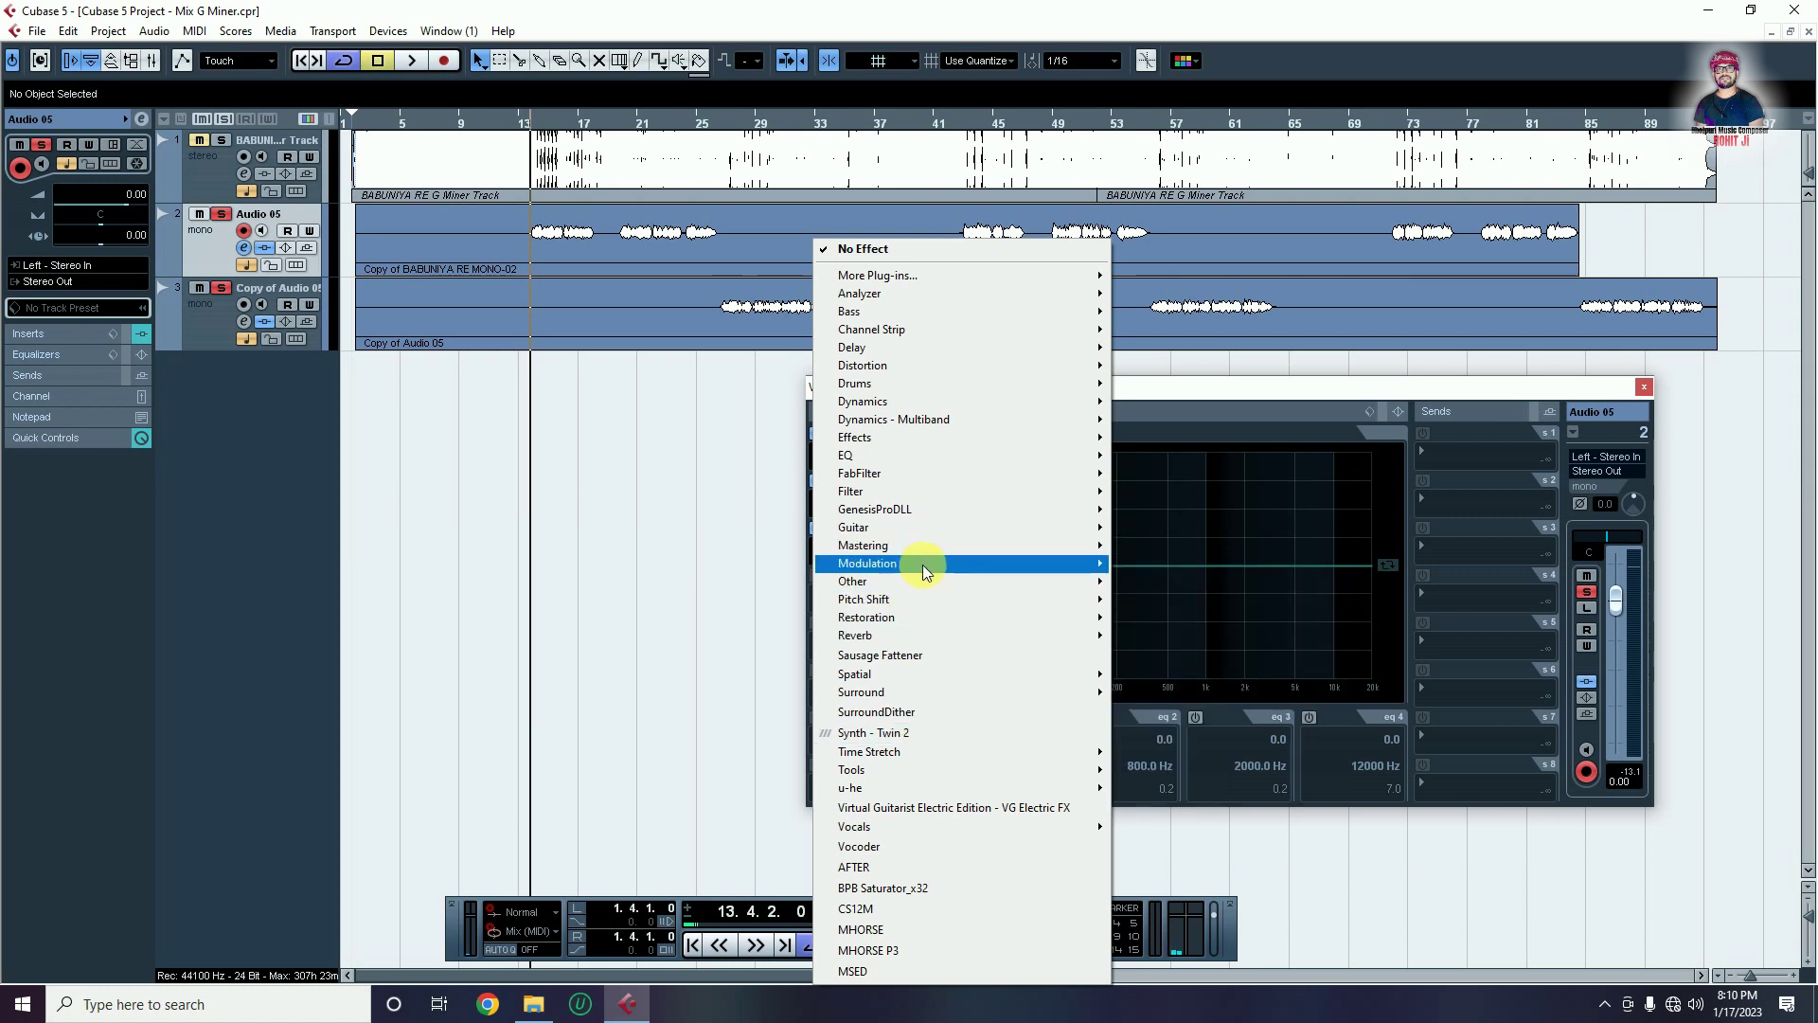
{"action": "mouse_move", "coordinate": [922, 564]}
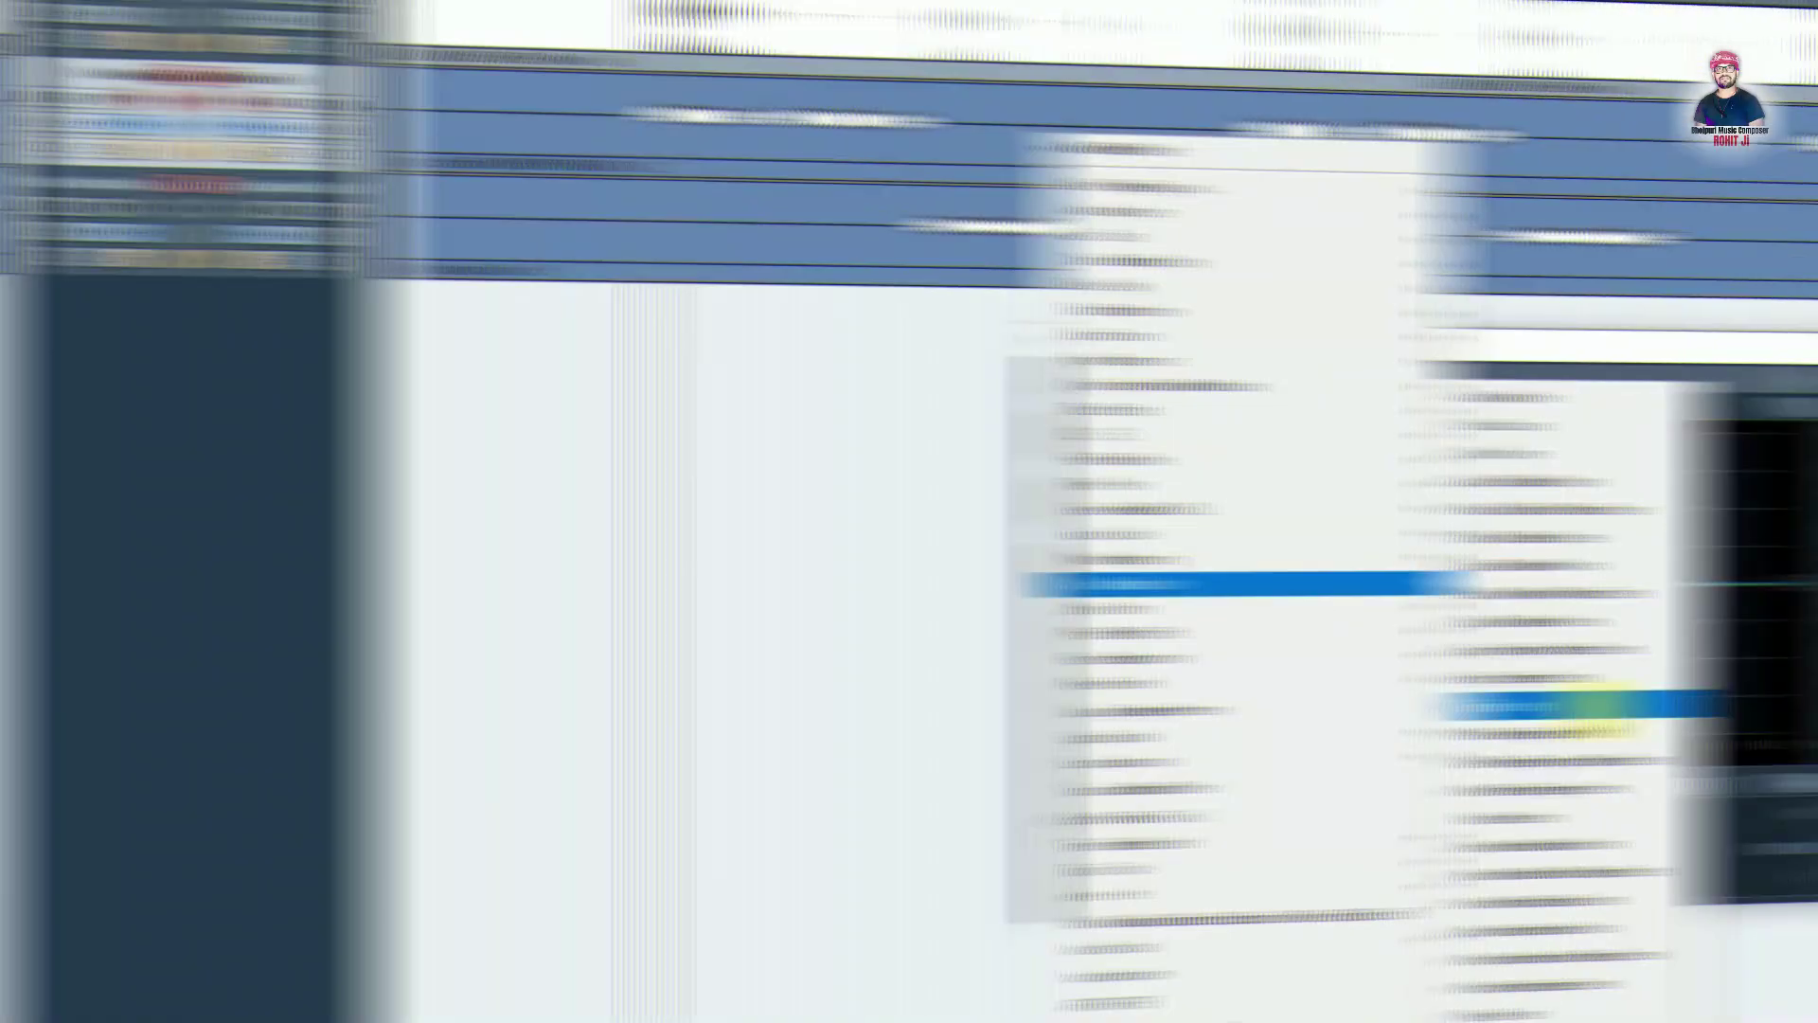
{"action": "left_click", "coordinate": [1137, 584]}
{"action": "left_click_drag", "start_coordinate": [980, 393], "coordinate": [1391, 390]}
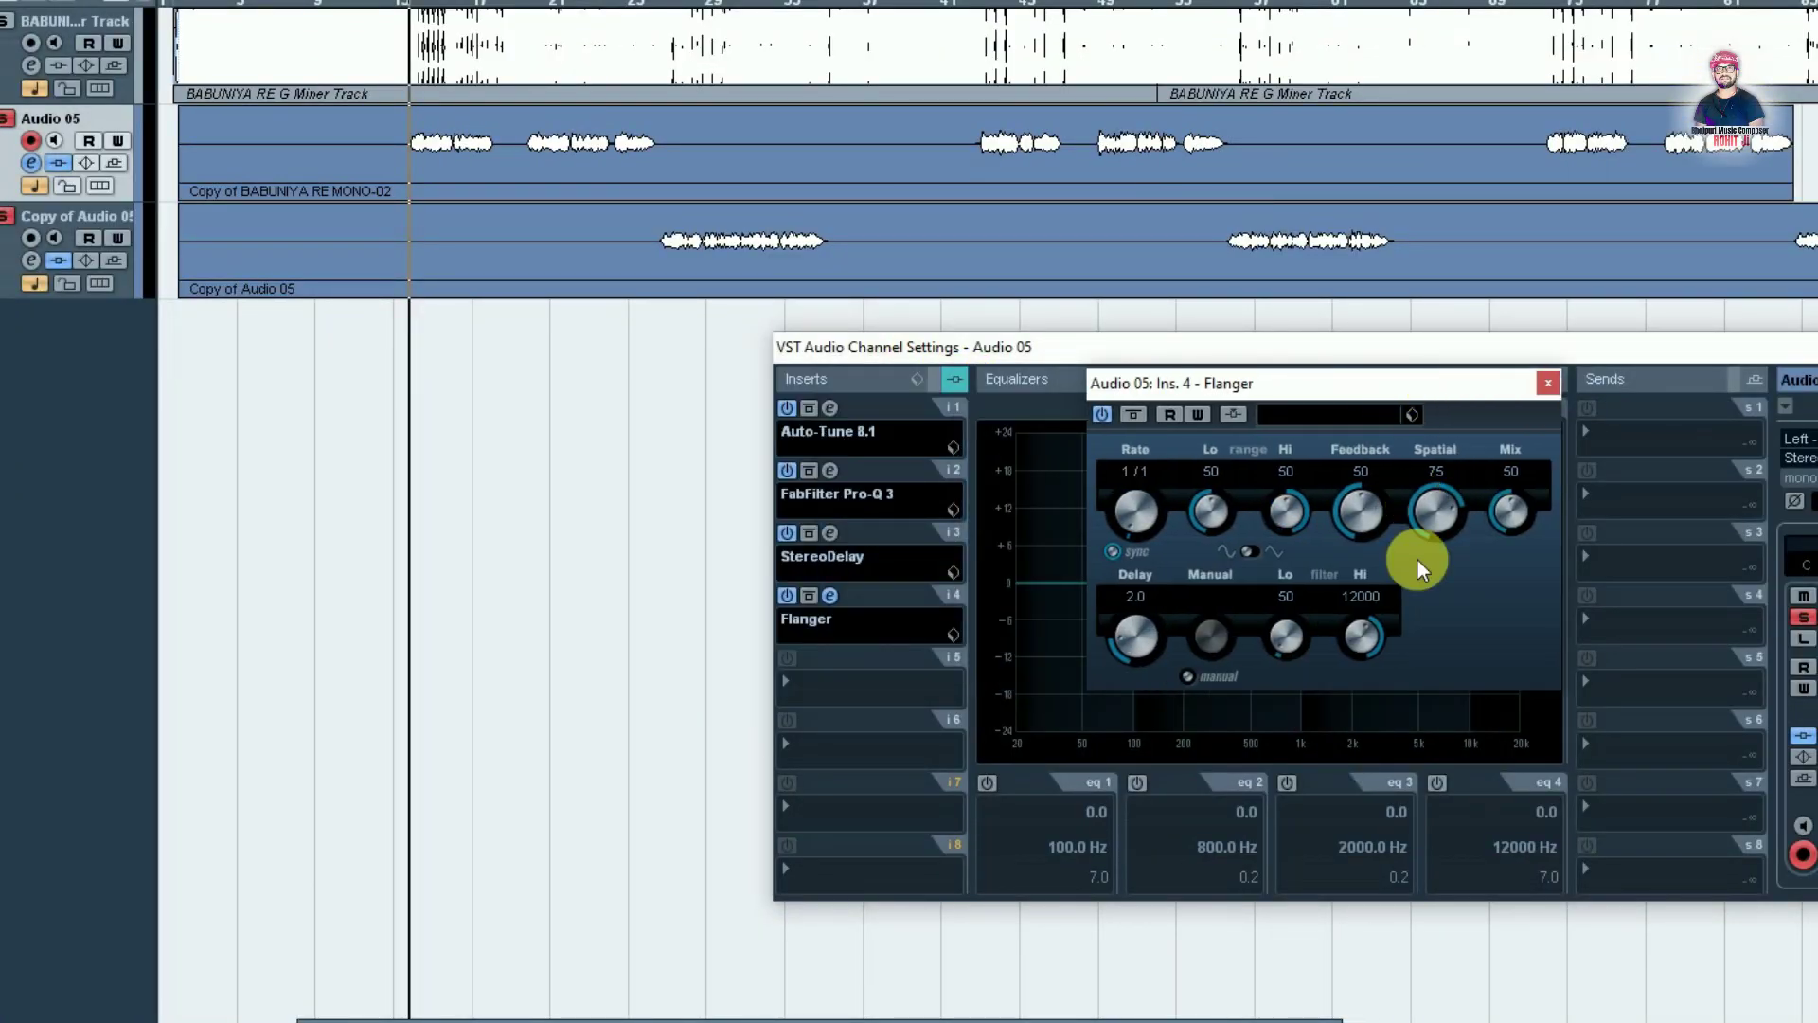
Set the Flanger's Mix to 5 and close the Flanger and Audio 05 channel settings windows
{"action": "double_click", "coordinate": [1512, 472]}
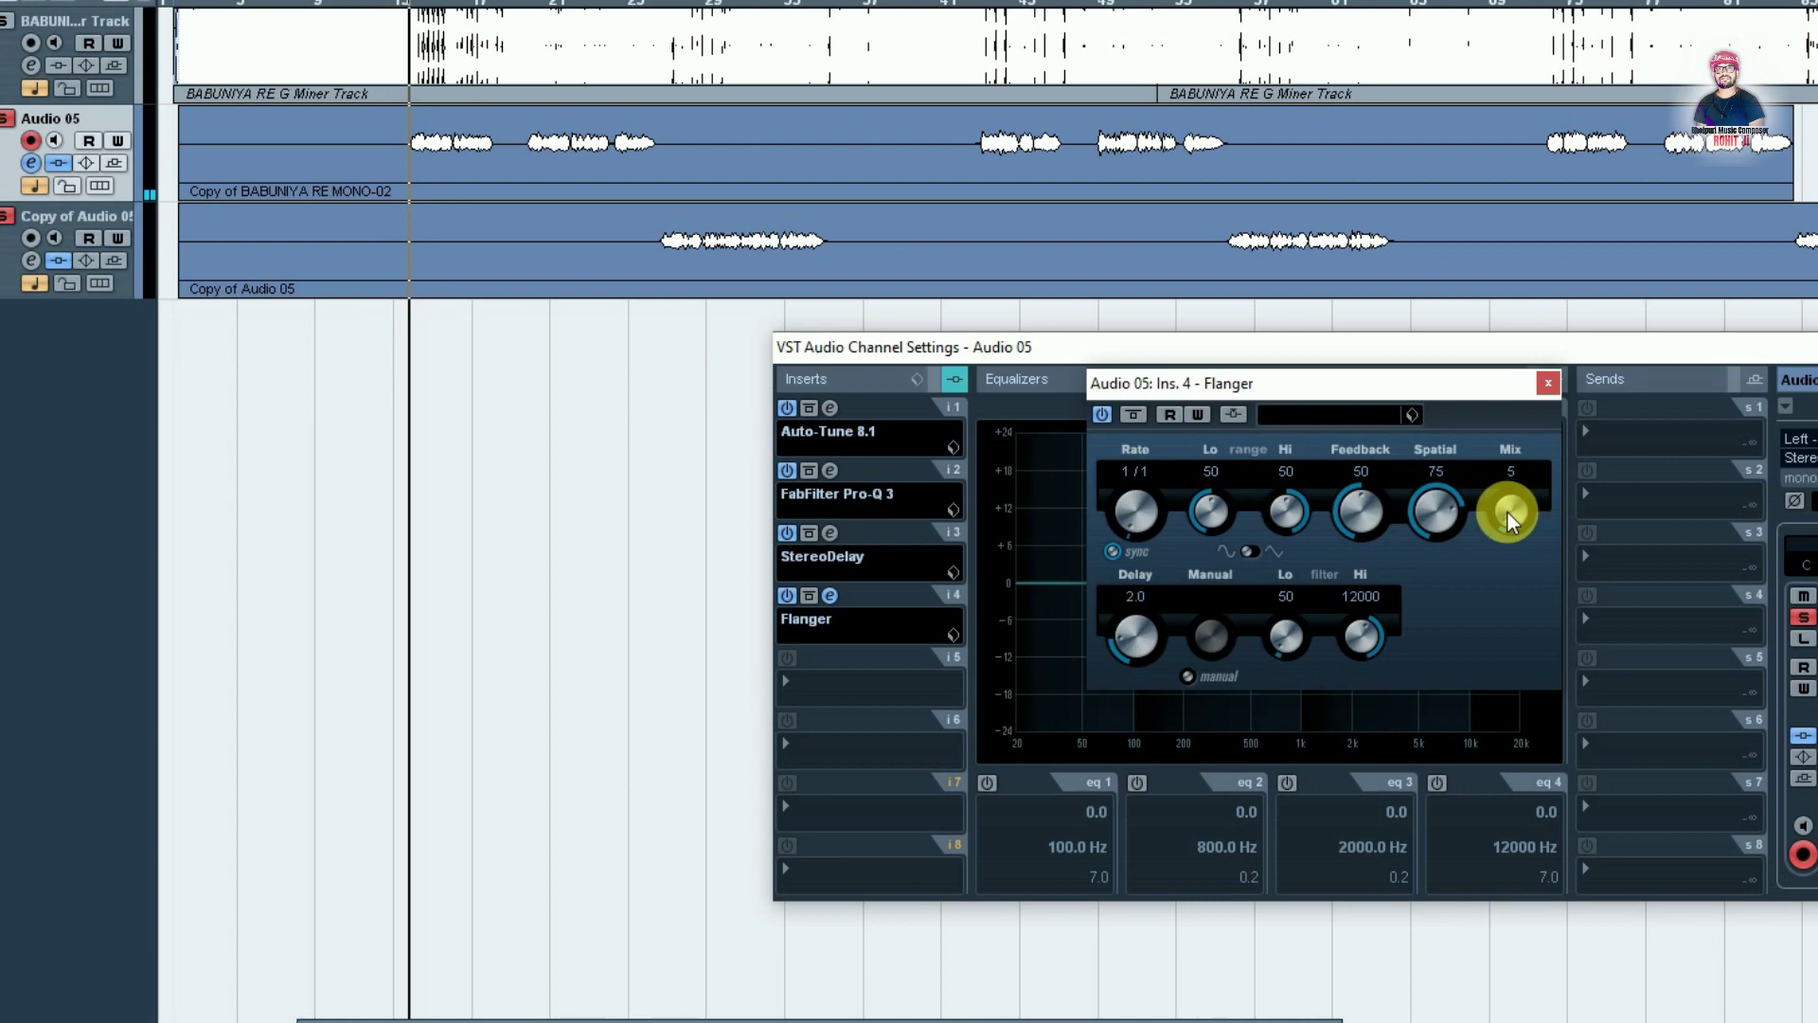
{"action": "left_click_drag", "start_coordinate": [1508, 513], "coordinate": [1559, 168]}
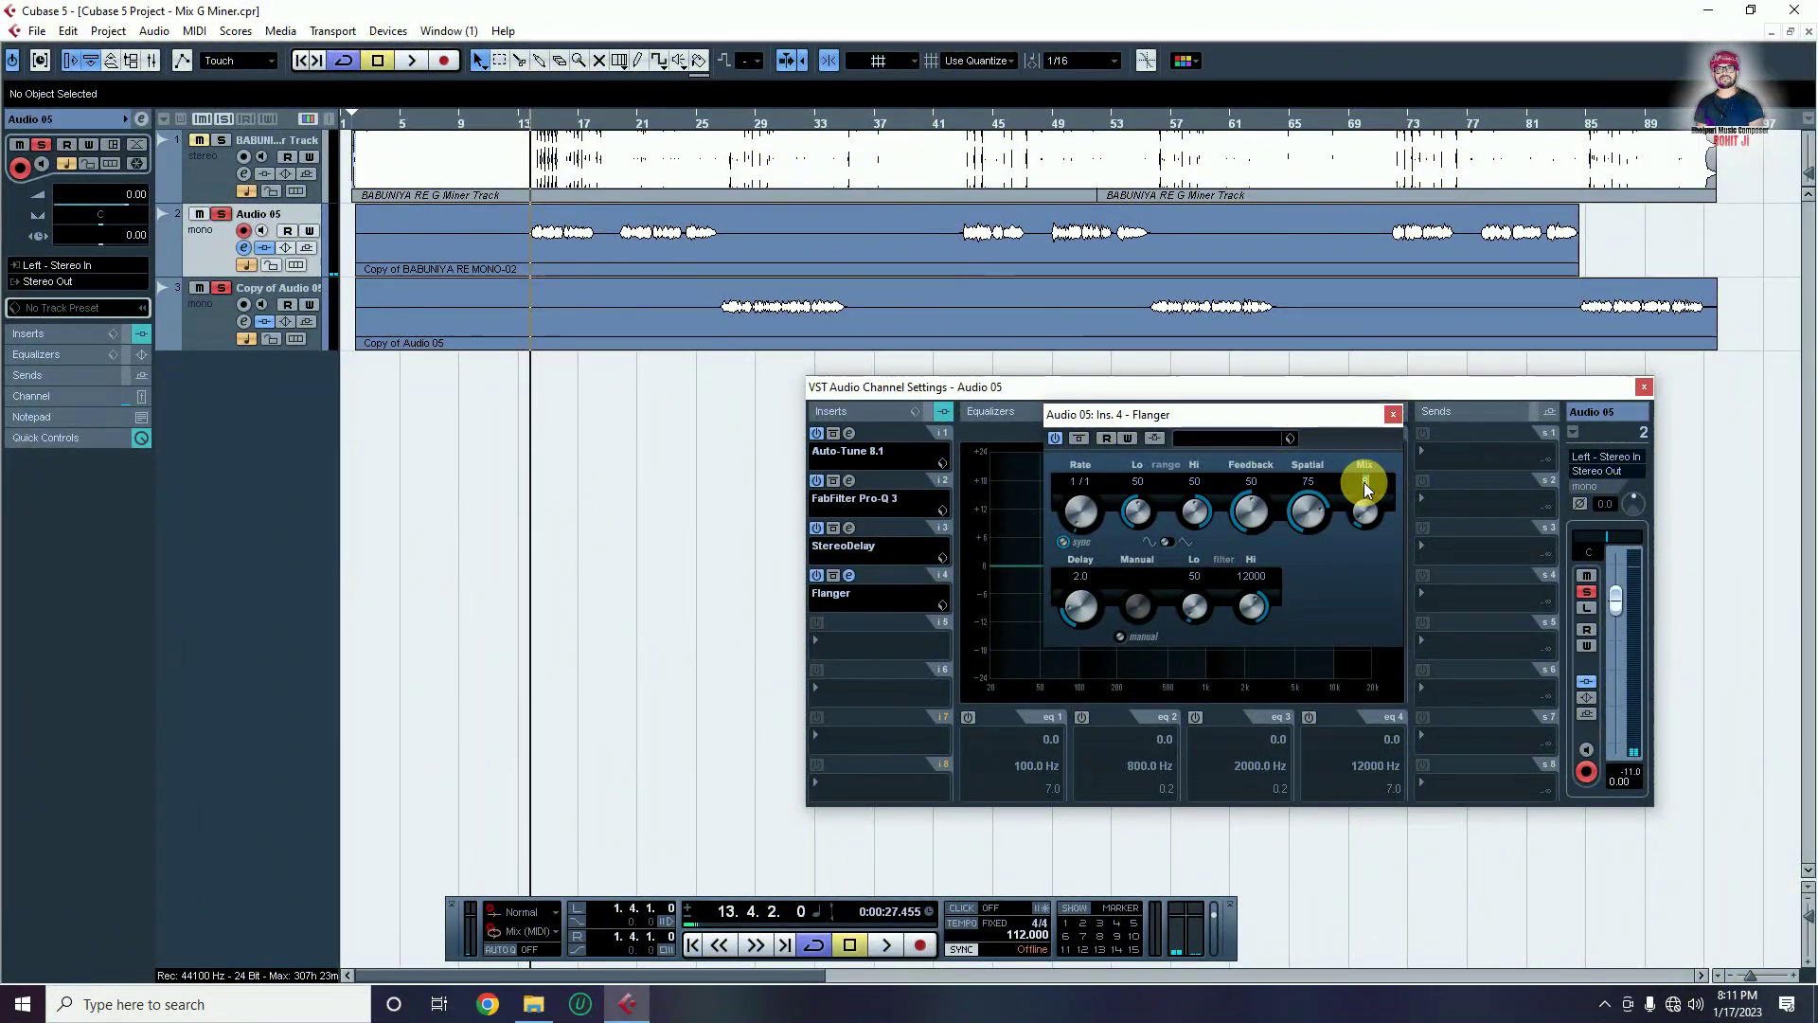
{"action": "left_click", "coordinate": [1364, 481]}
{"action": "type", "text": "5"}
{"action": "key", "text": "Return"}
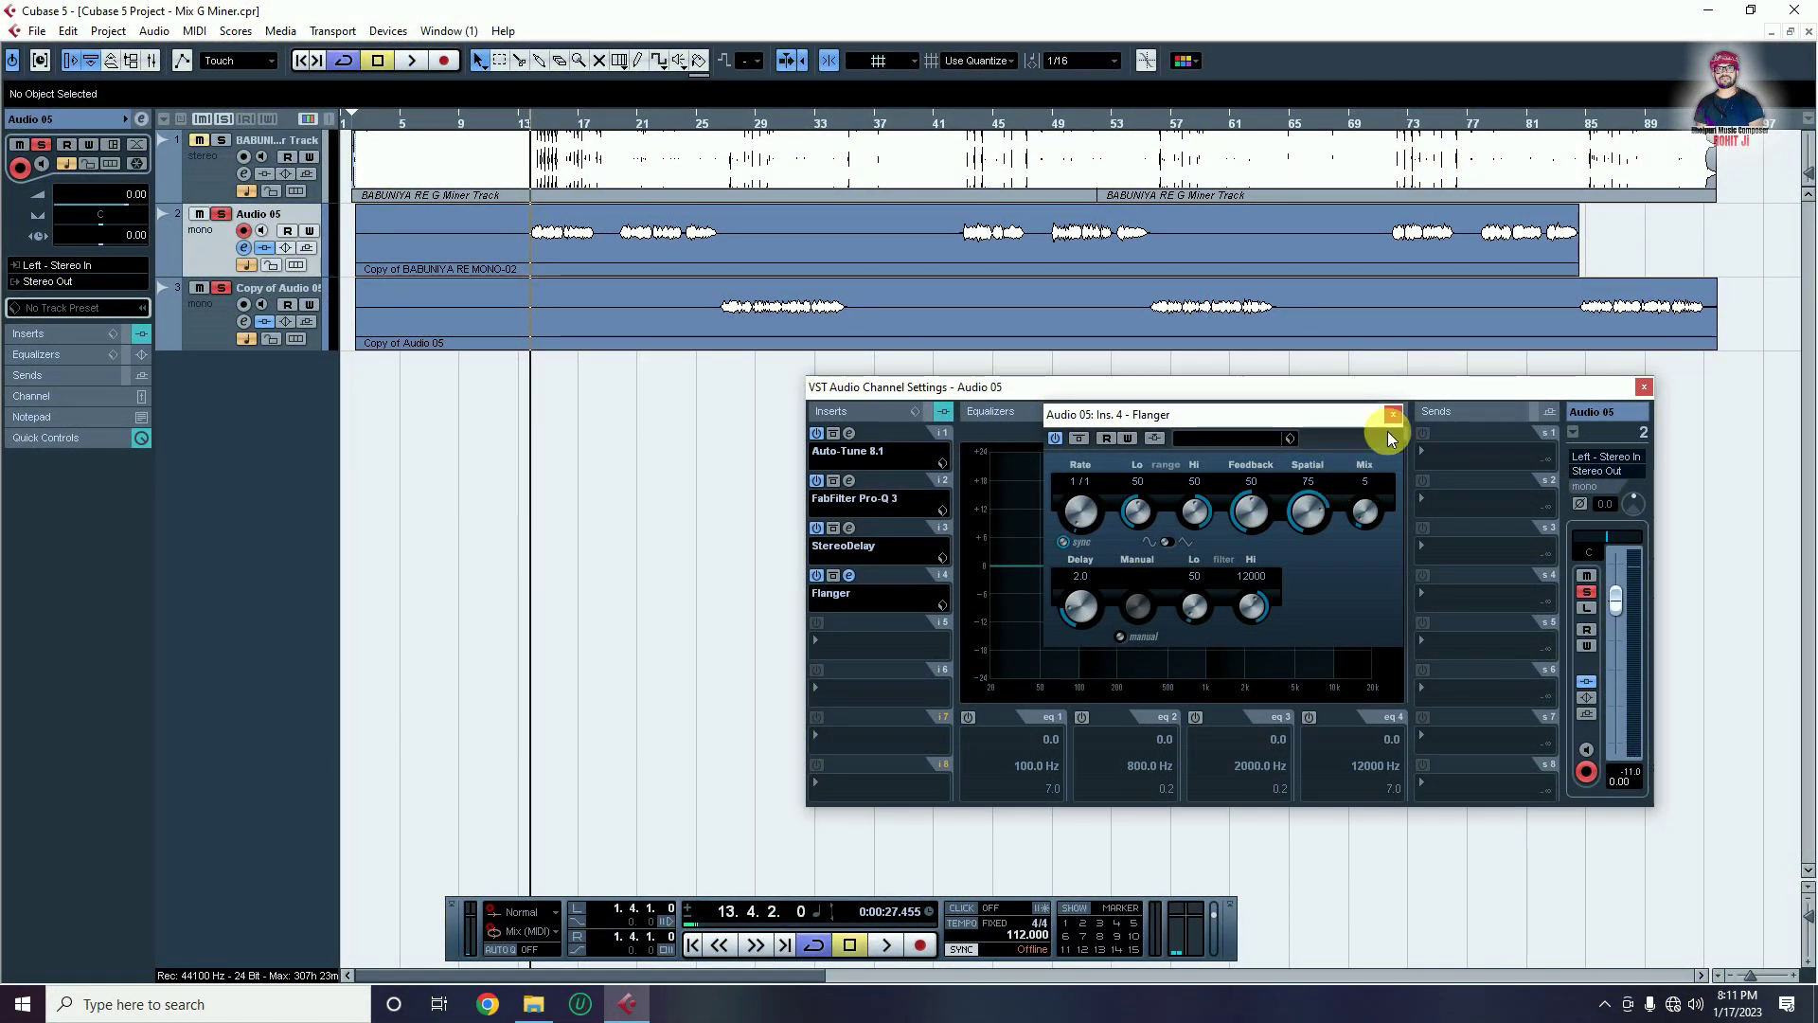
{"action": "left_click", "coordinate": [1393, 414]}
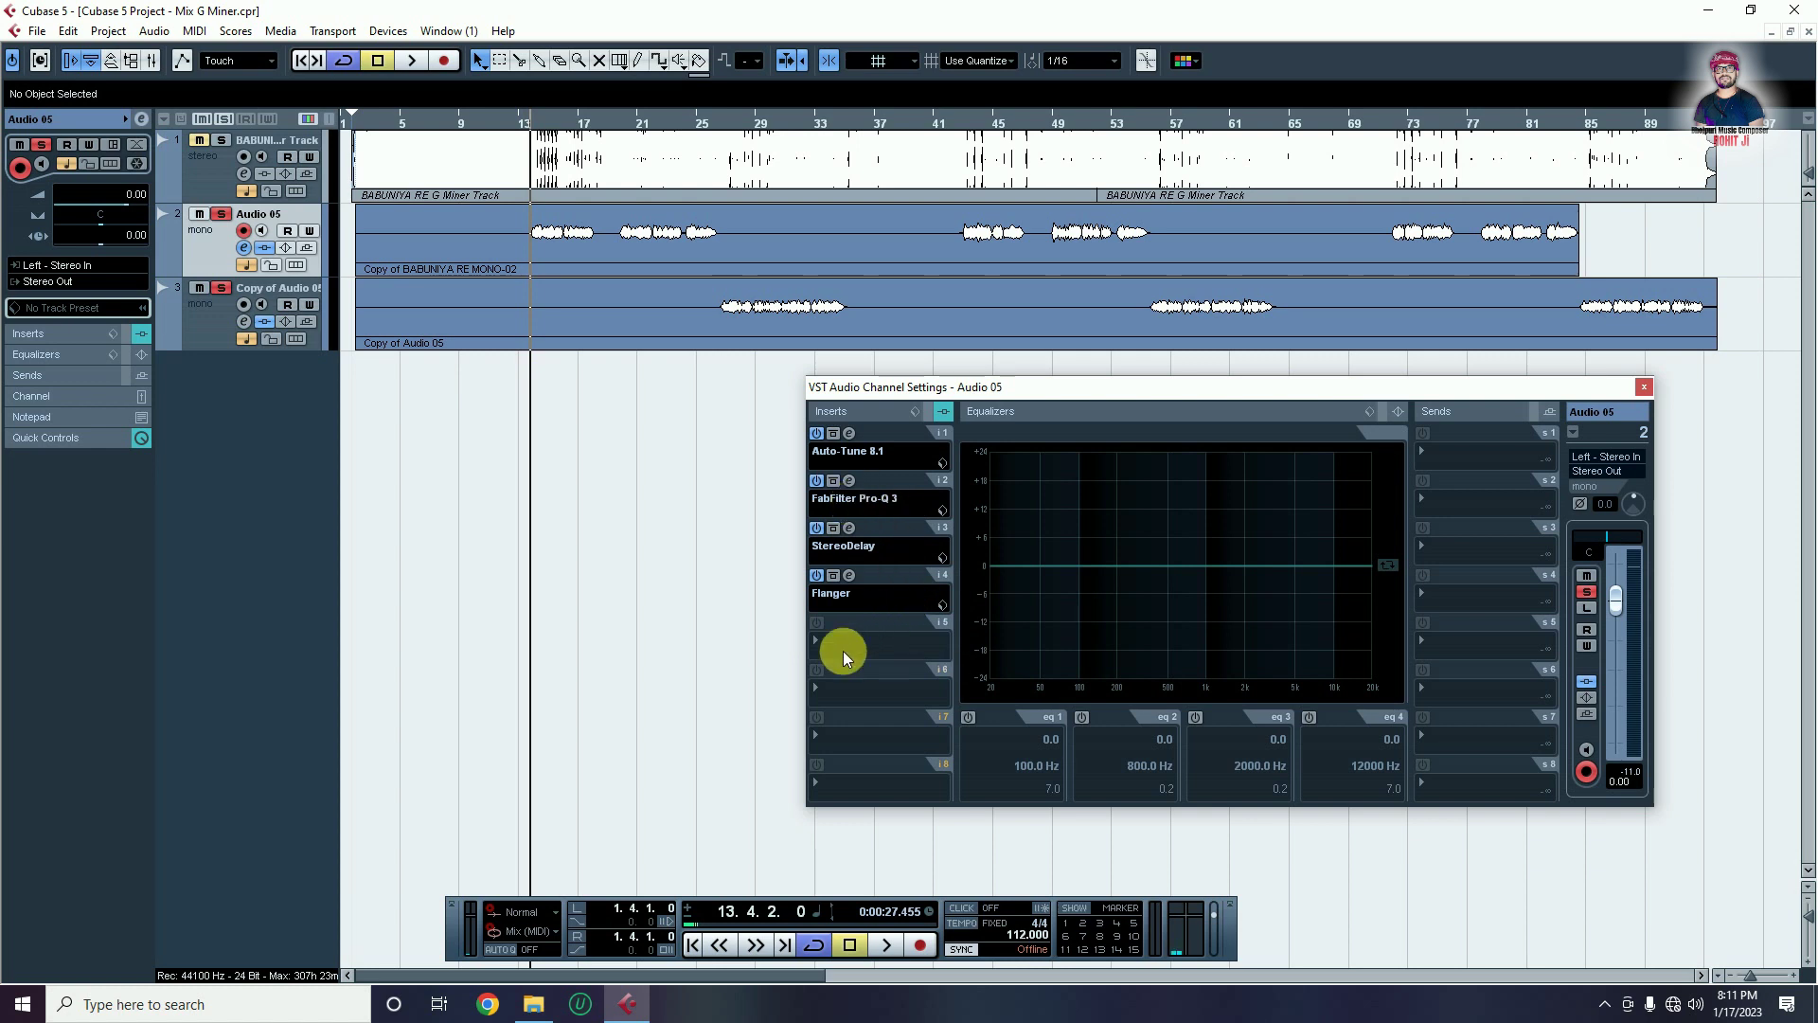
{"action": "left_click", "coordinate": [1643, 388]}
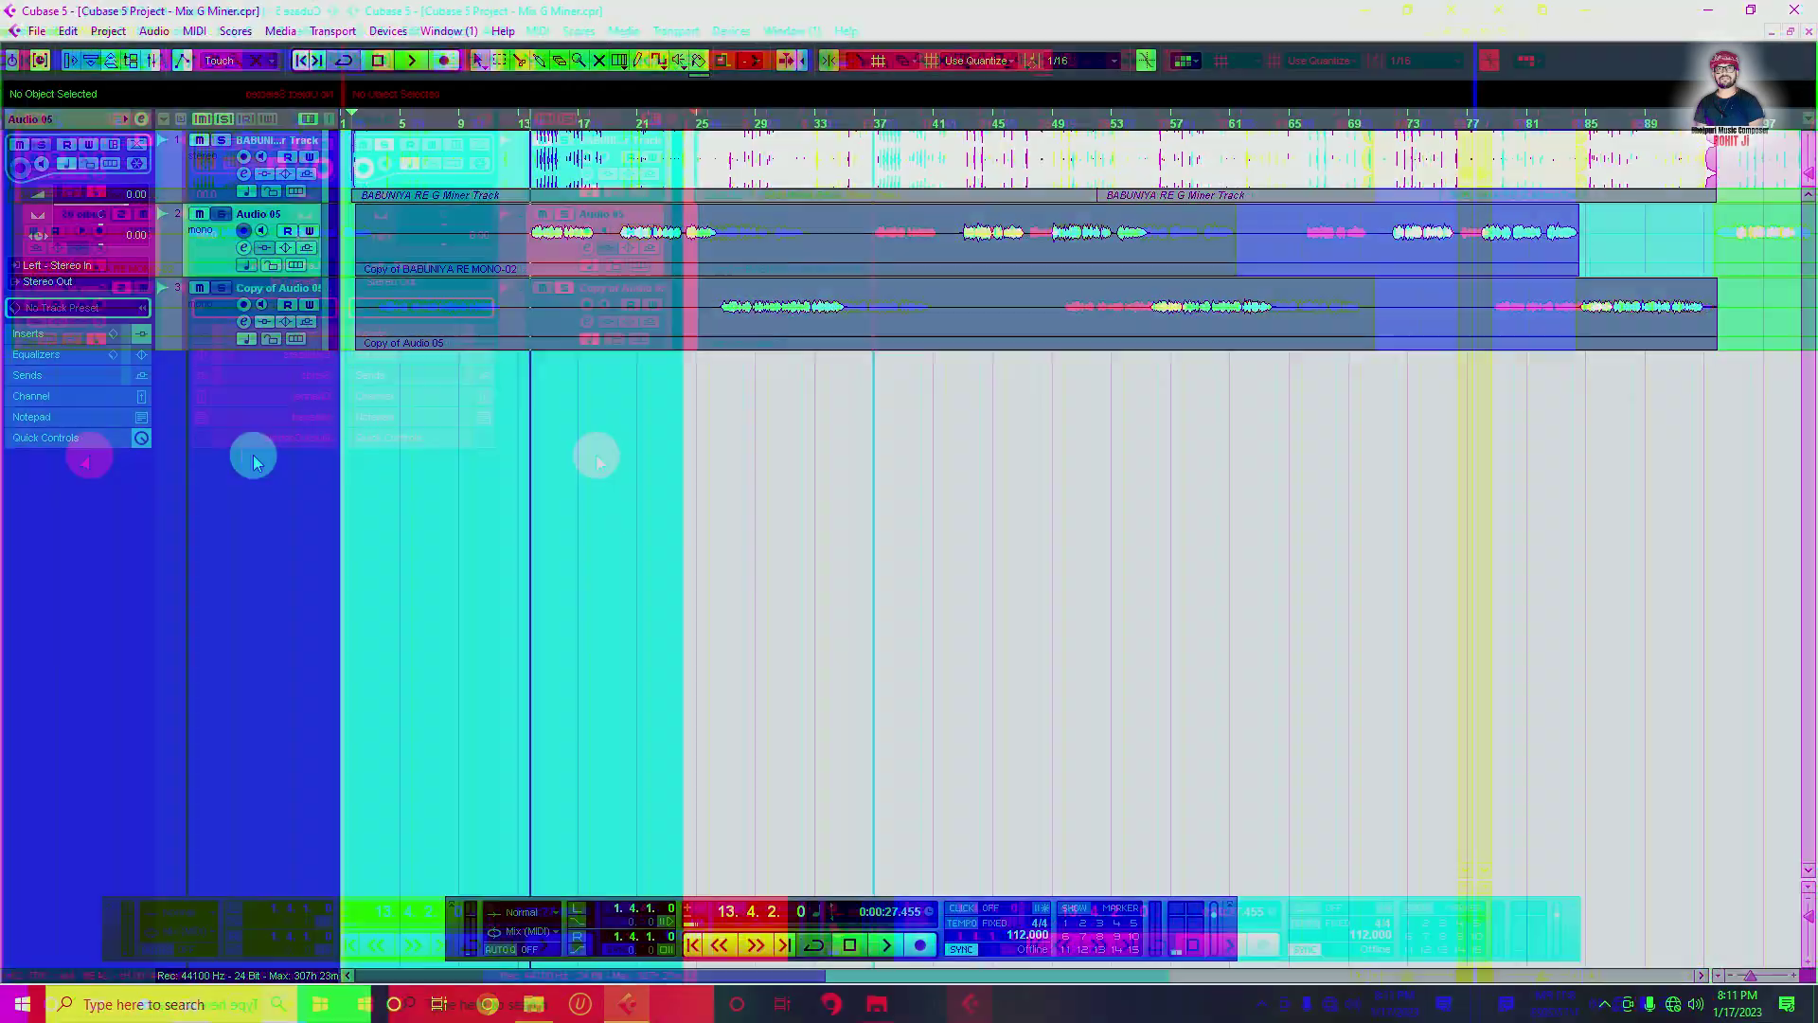
Add one stereo group channel track to the project
{"action": "right_click", "coordinate": [233, 402]}
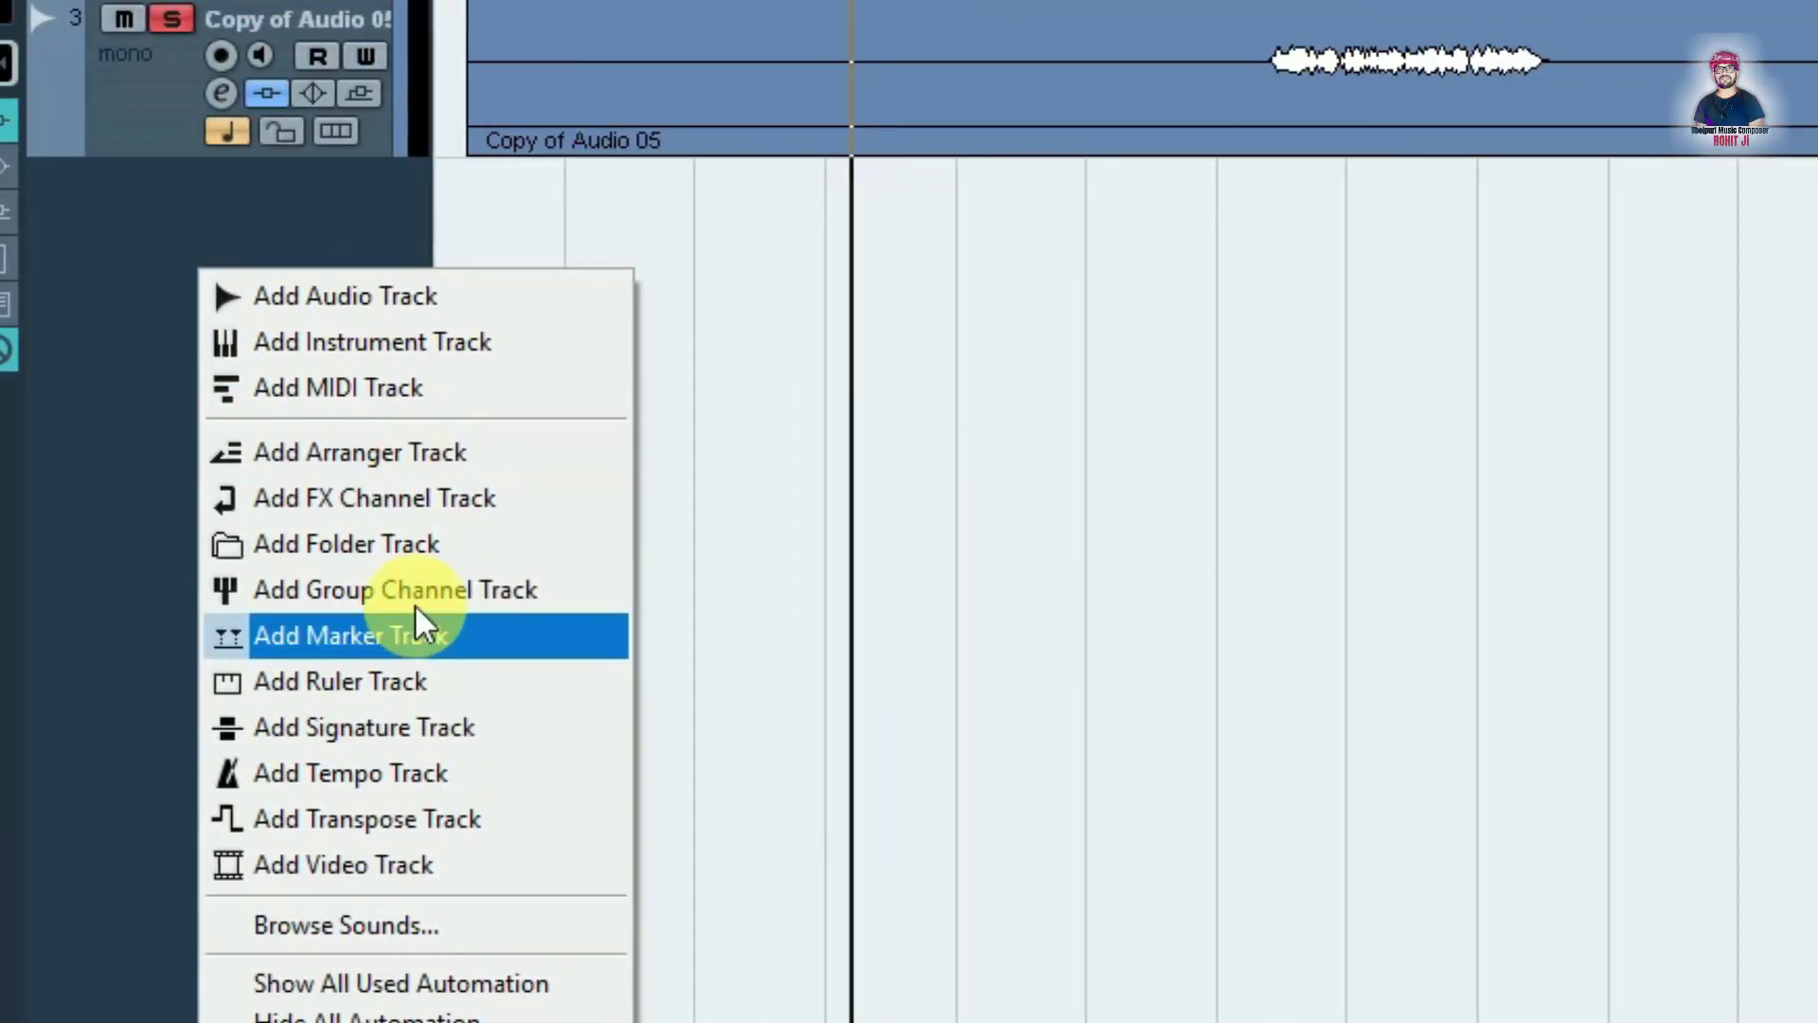
{"action": "left_click", "coordinate": [663, 592]}
{"action": "left_click", "coordinate": [1458, 517]}
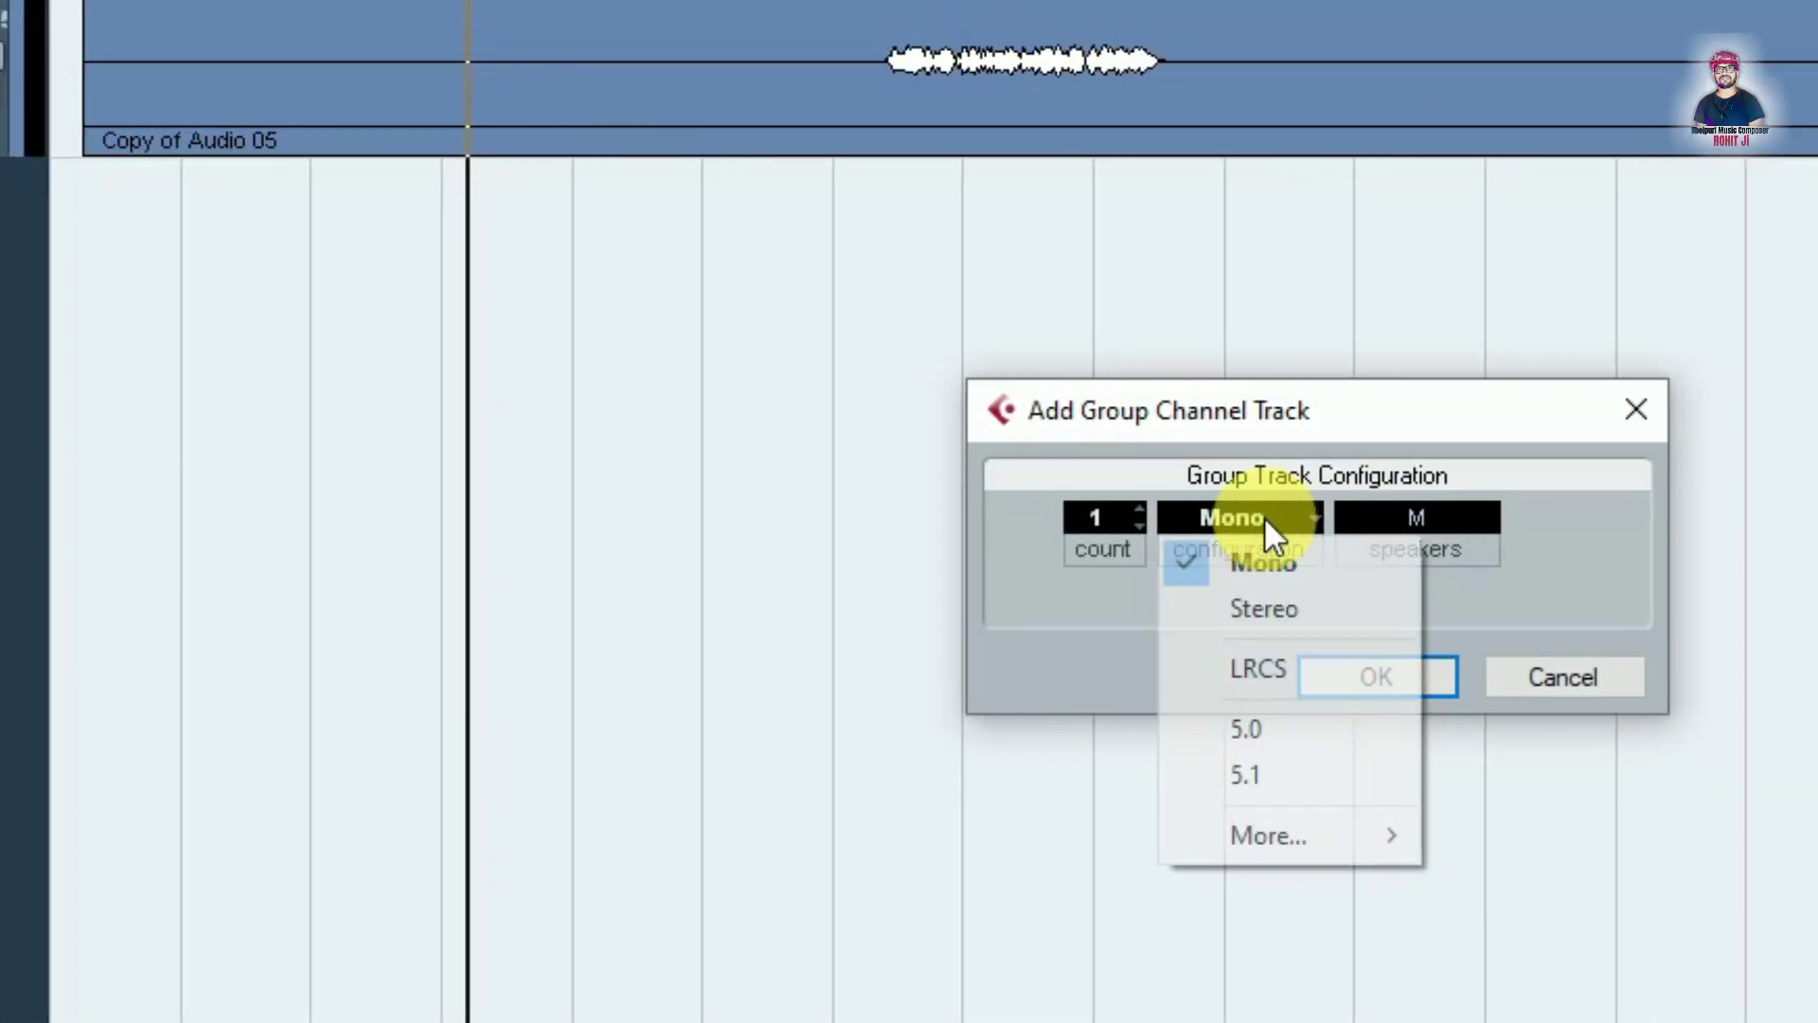
{"action": "left_click", "coordinate": [1470, 616]}
{"action": "key", "text": "Return"}
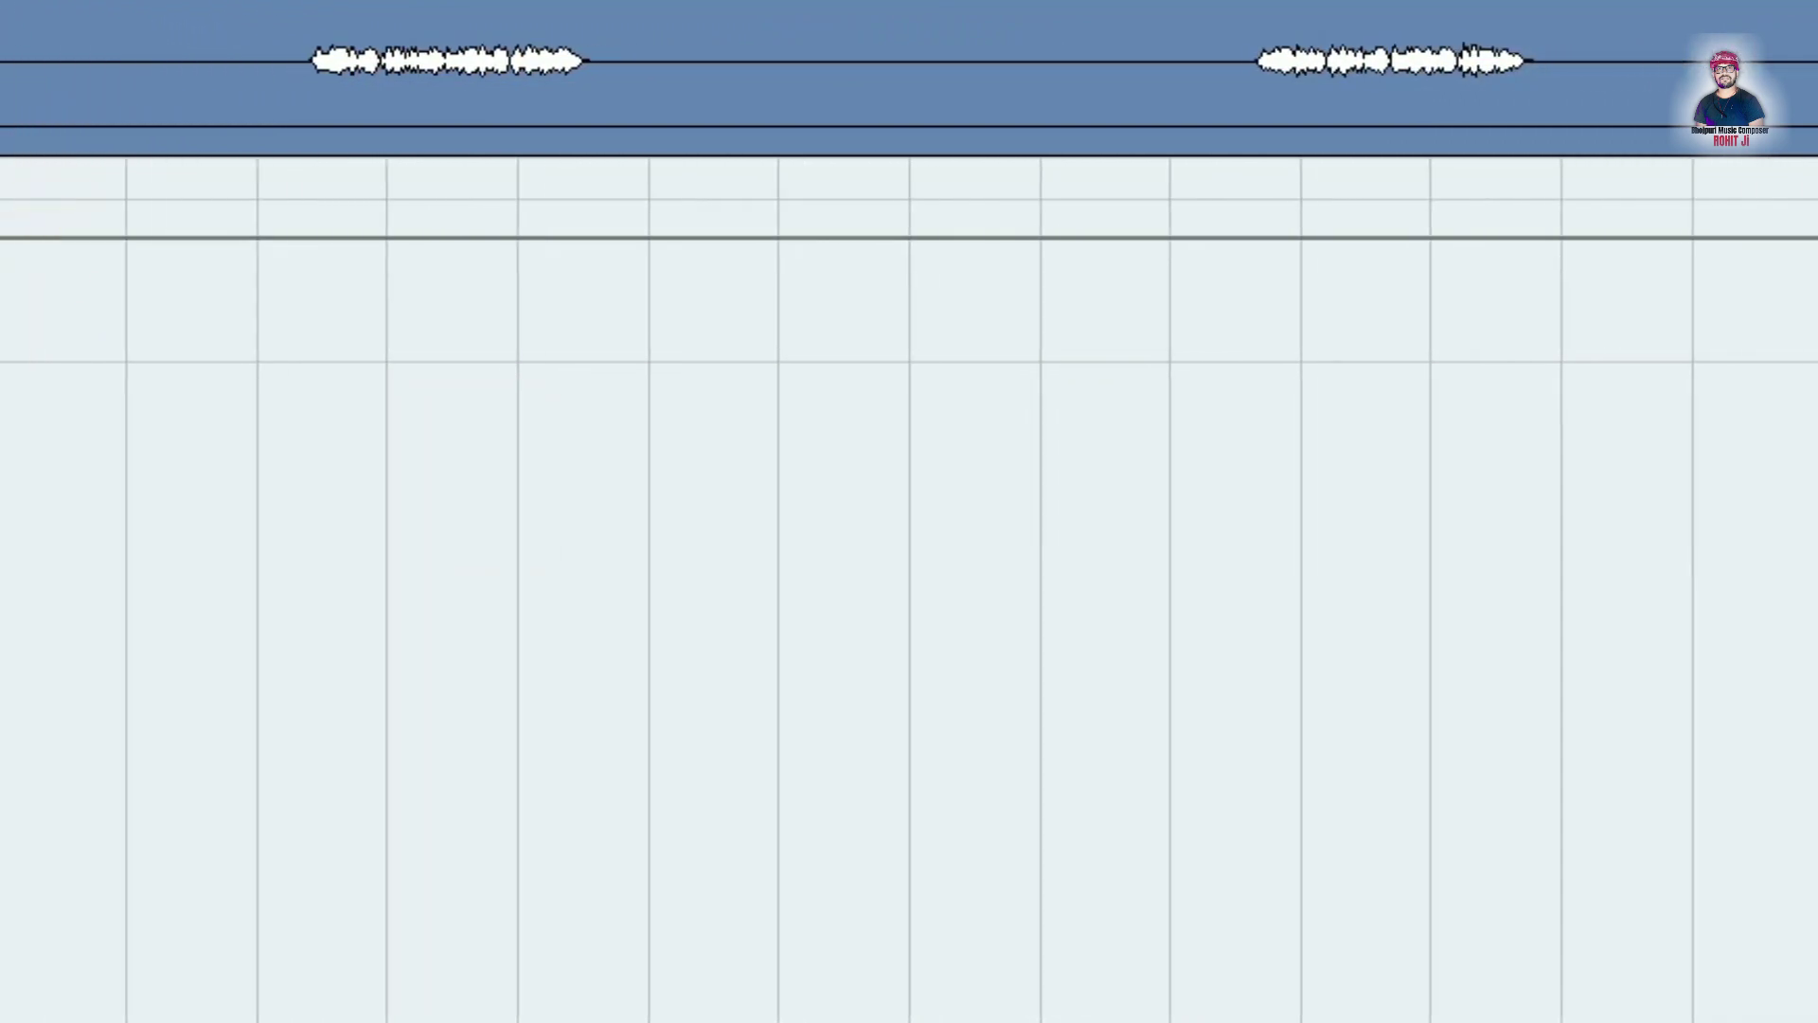
Check the insert effects on Audio 05 and Copy of Audio 05, and place the project cursor at 26.3.2
{"action": "left_click", "coordinate": [182, 231]}
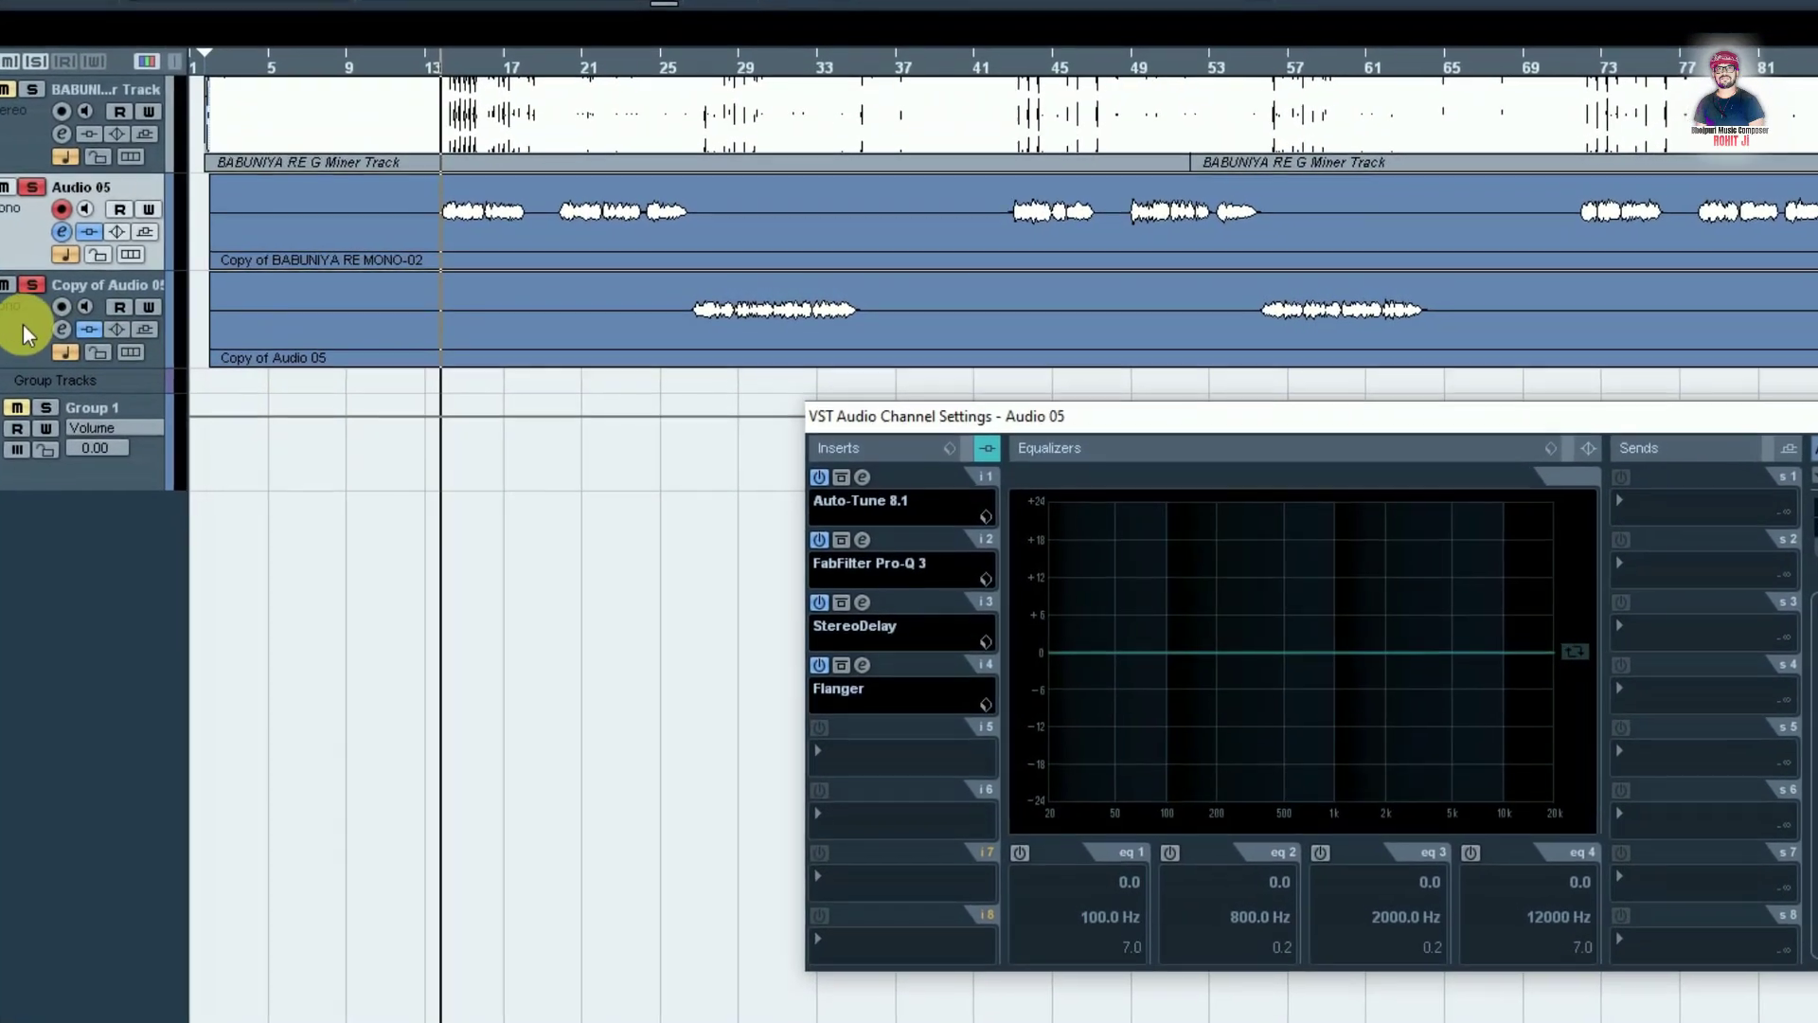
{"action": "left_click", "coordinate": [20, 325]}
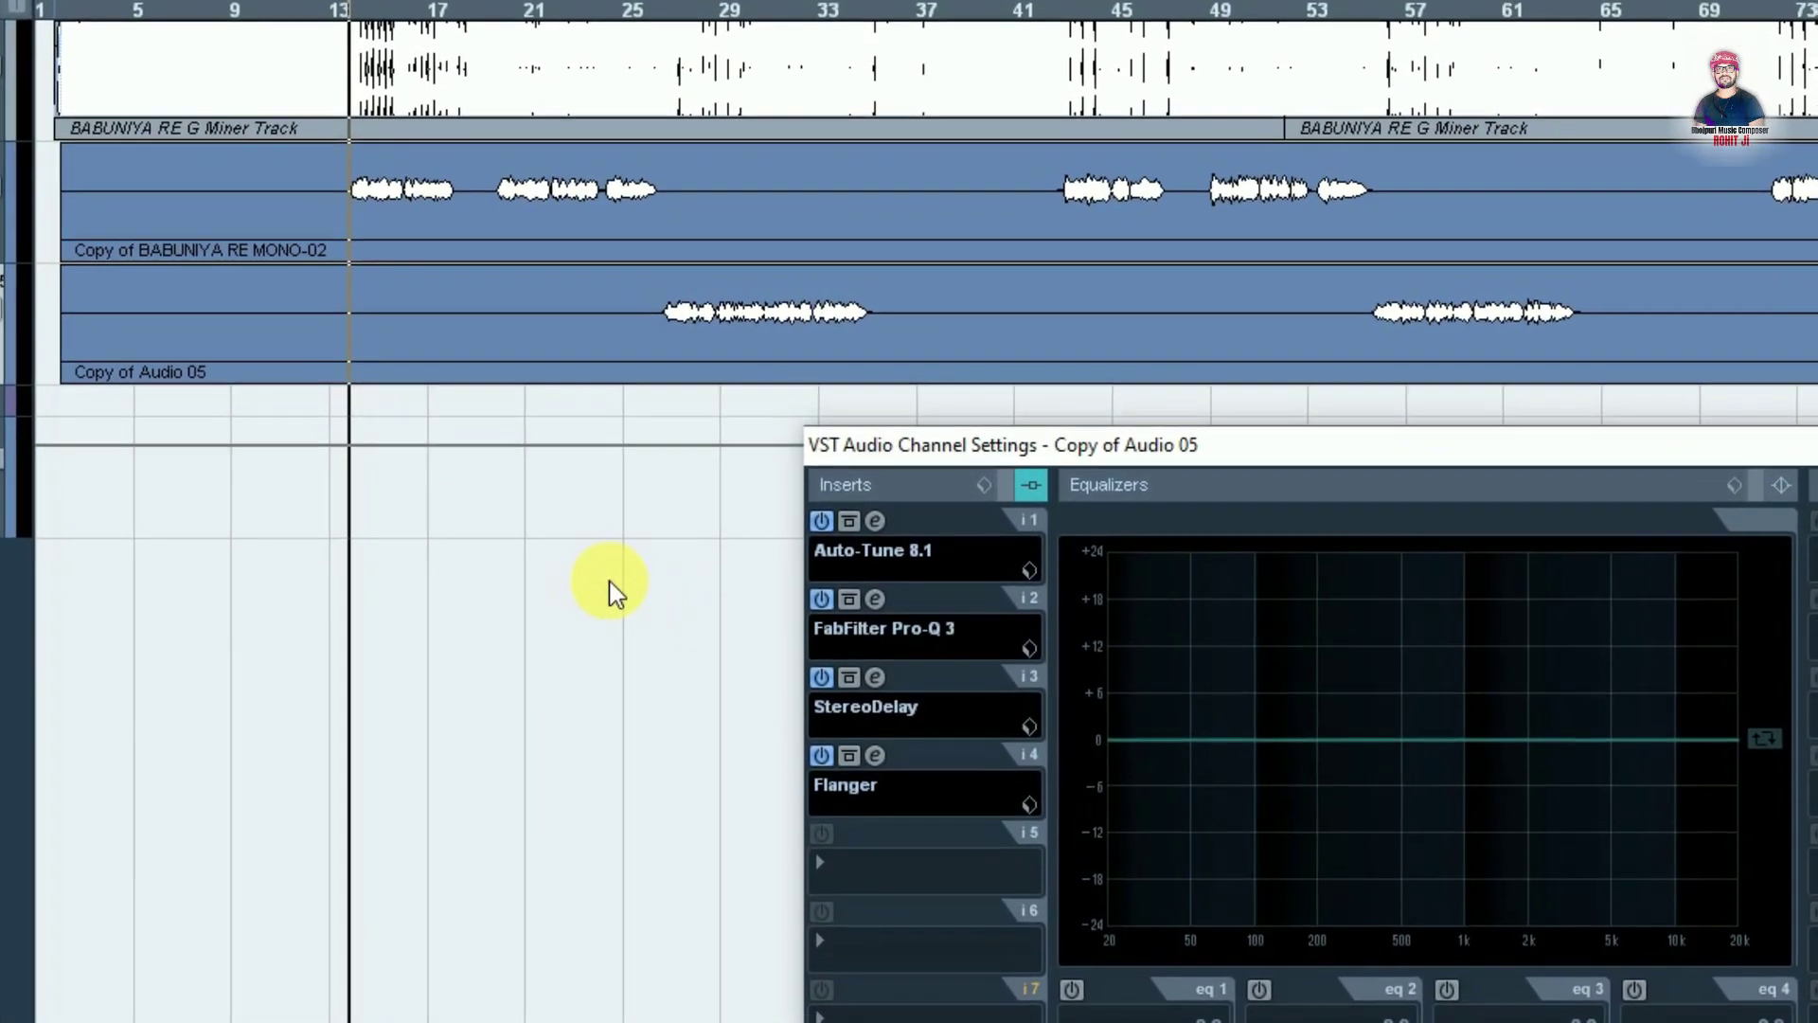
{"action": "key", "text": "Escape"}
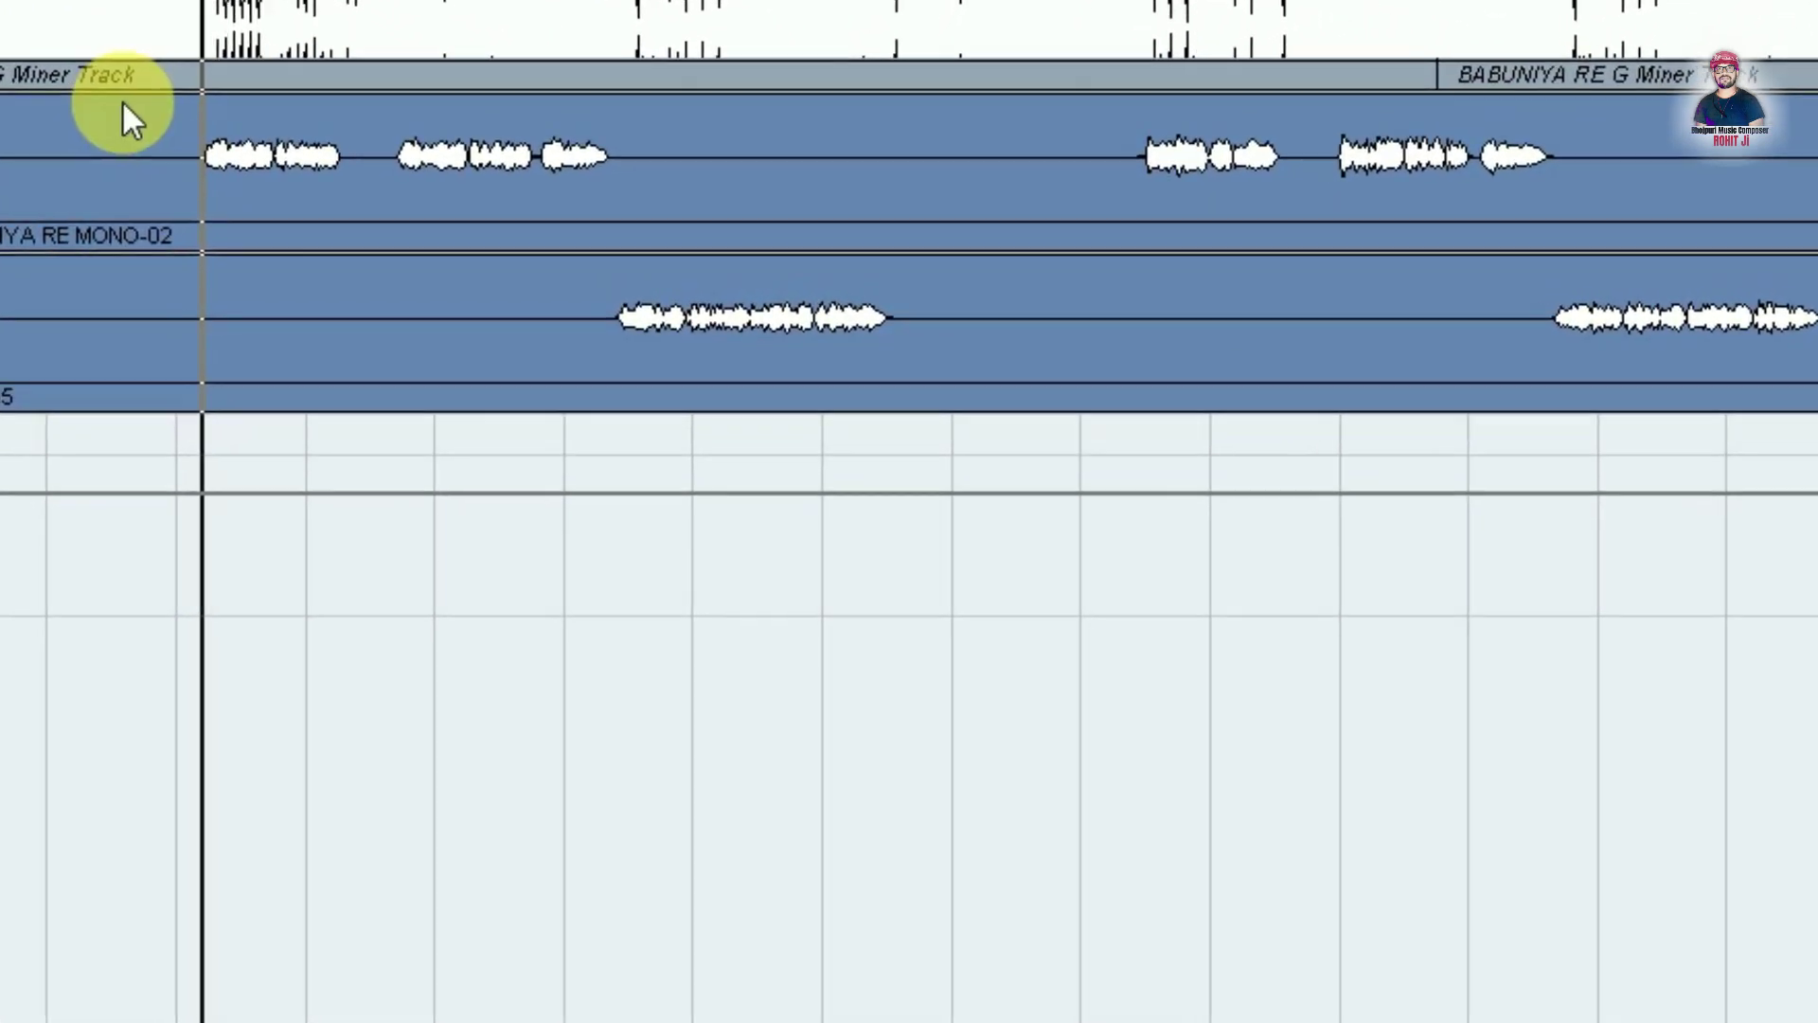
{"action": "left_click", "coordinate": [569, 5]}
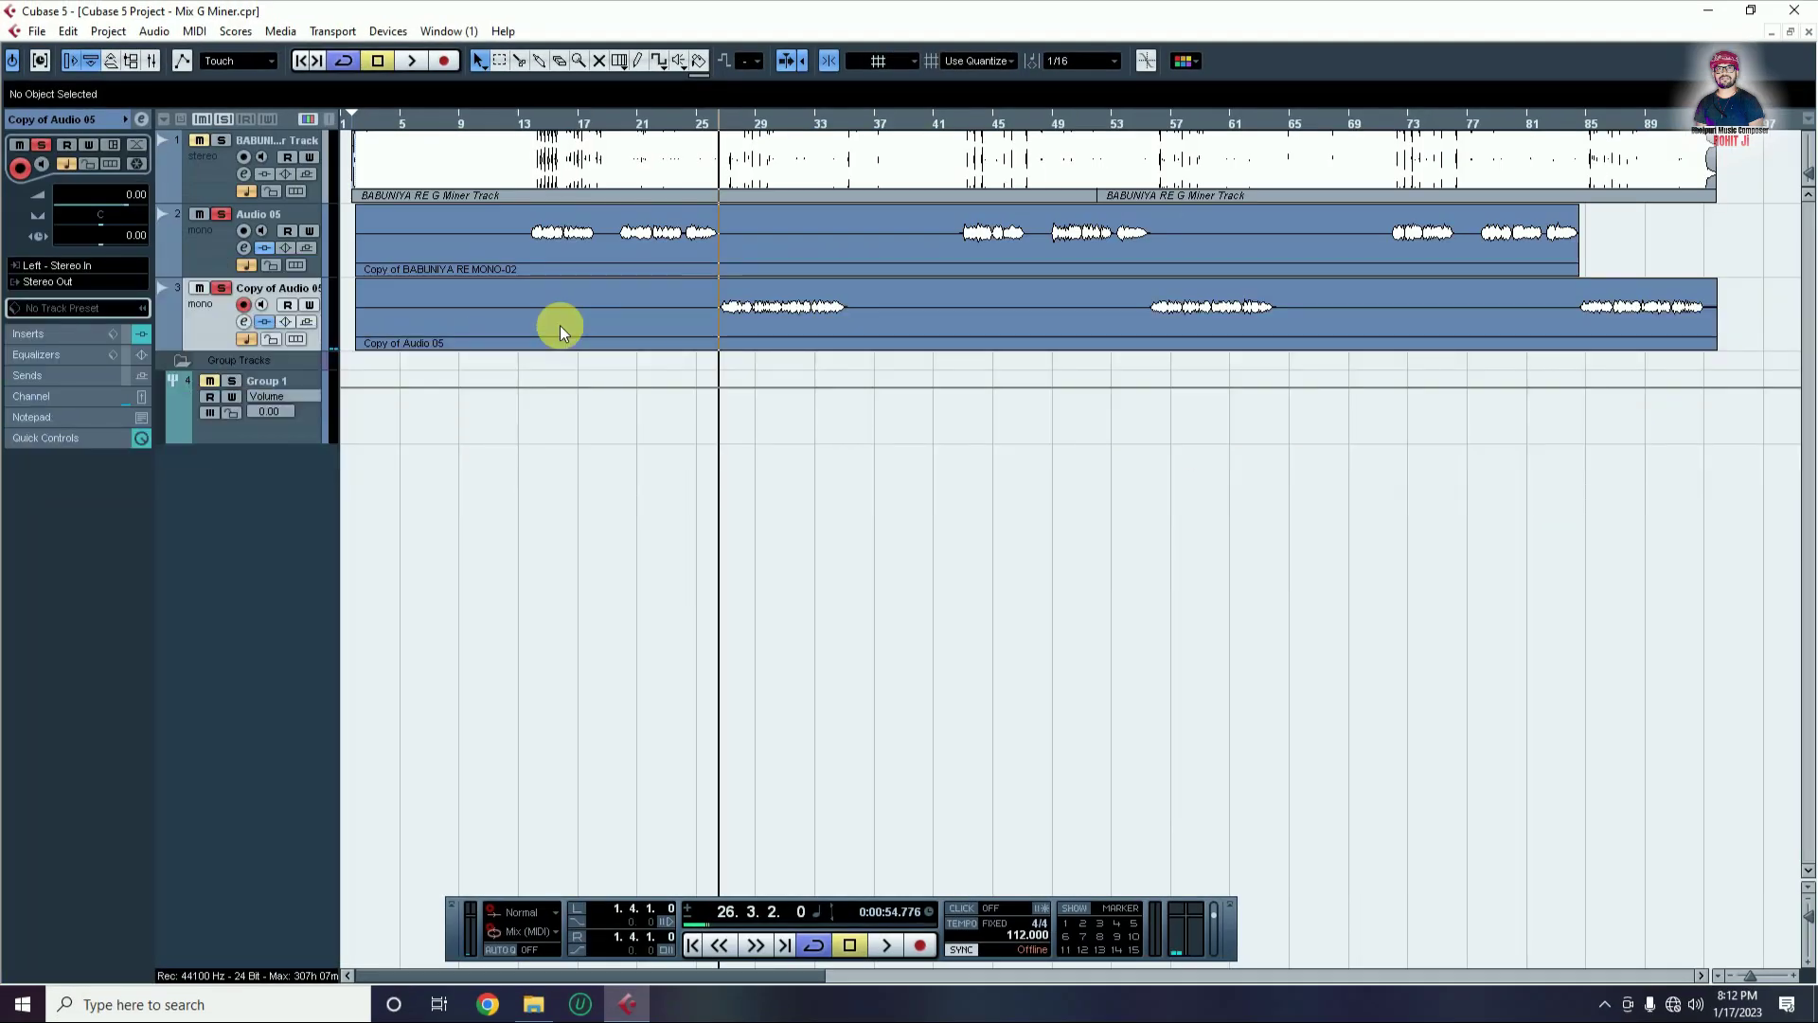
Route the outputs of Audio 05 and Copy of Audio 05 to Group 1 and audition the playback
{"action": "left_click", "coordinate": [208, 266]}
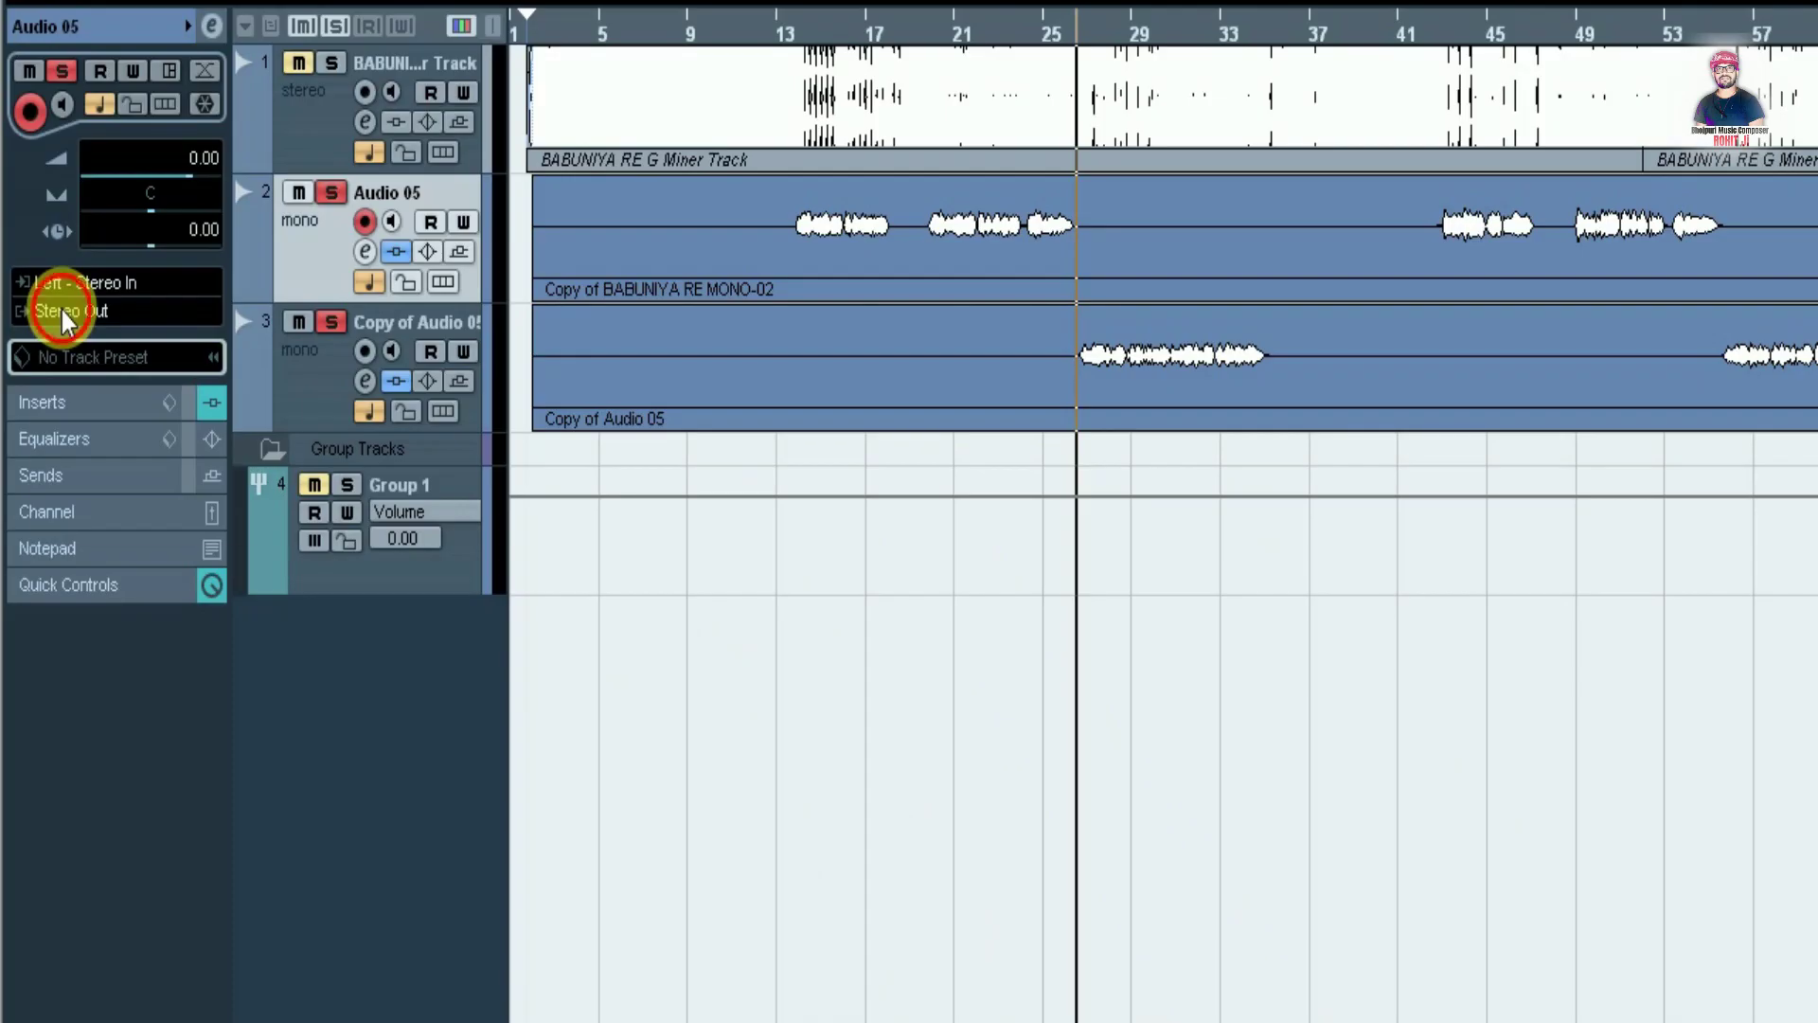
{"action": "left_click", "coordinate": [41, 281]}
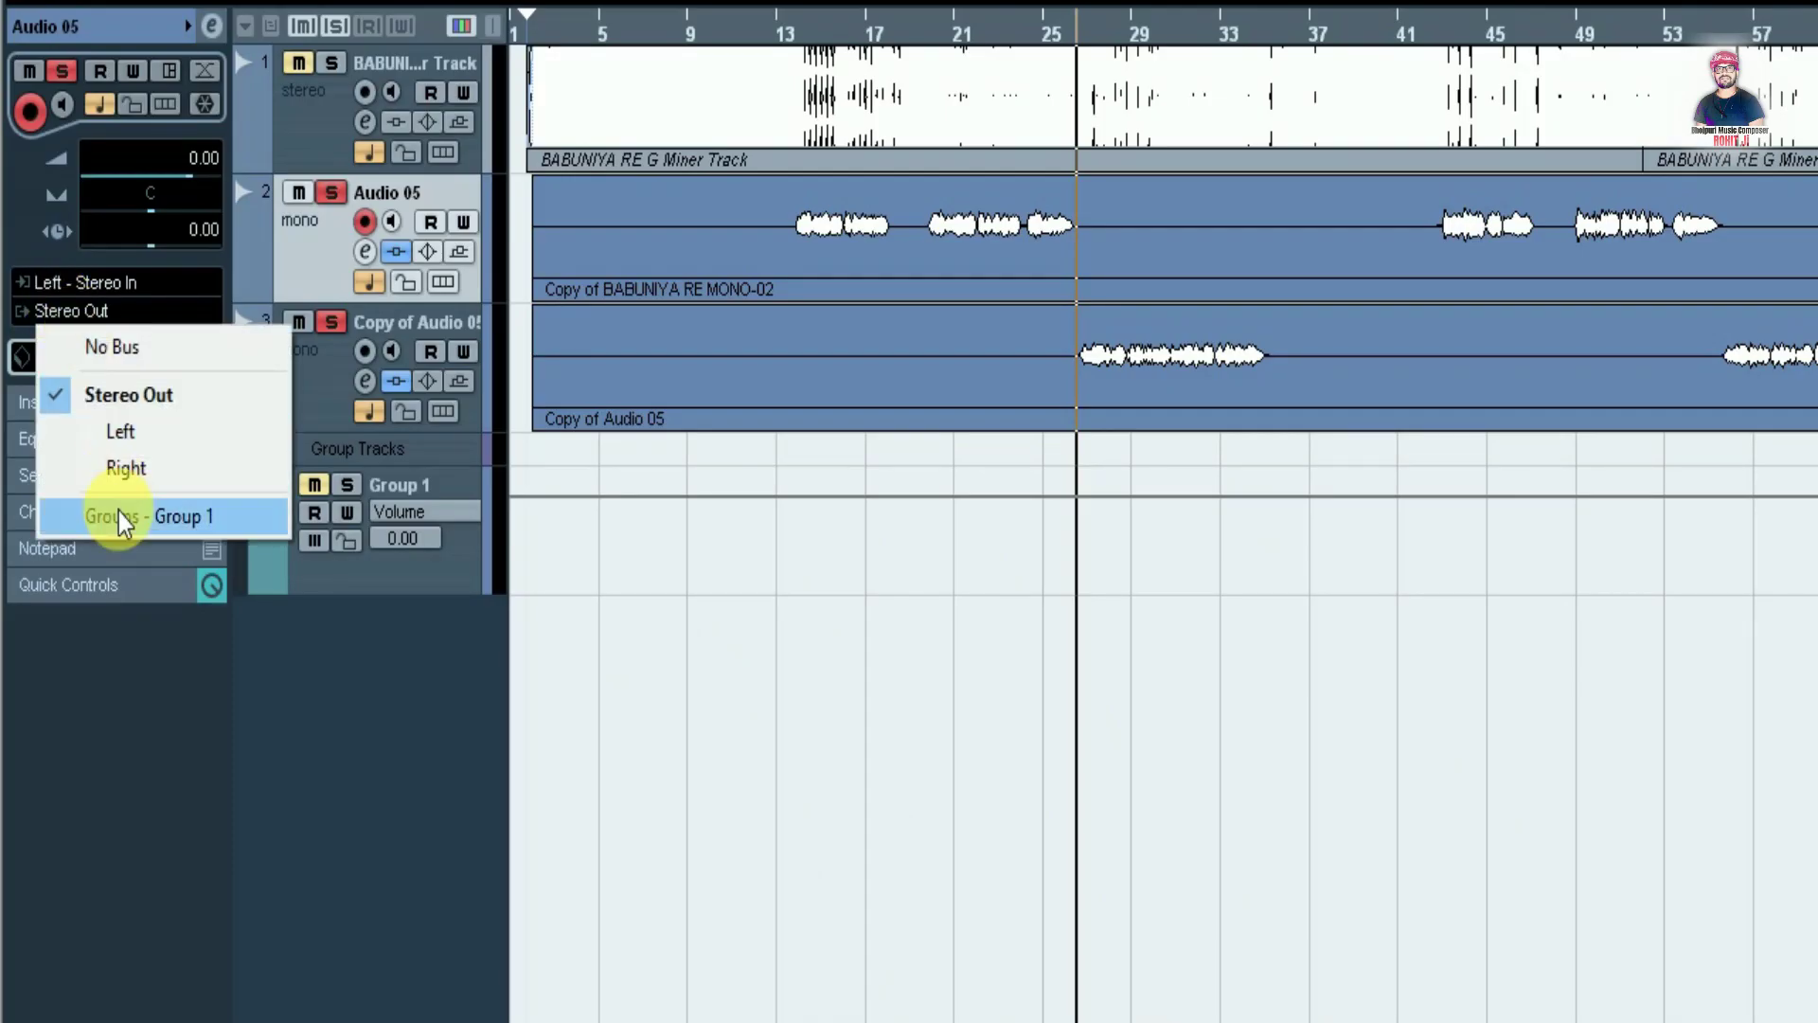
{"action": "left_click", "coordinate": [167, 521]}
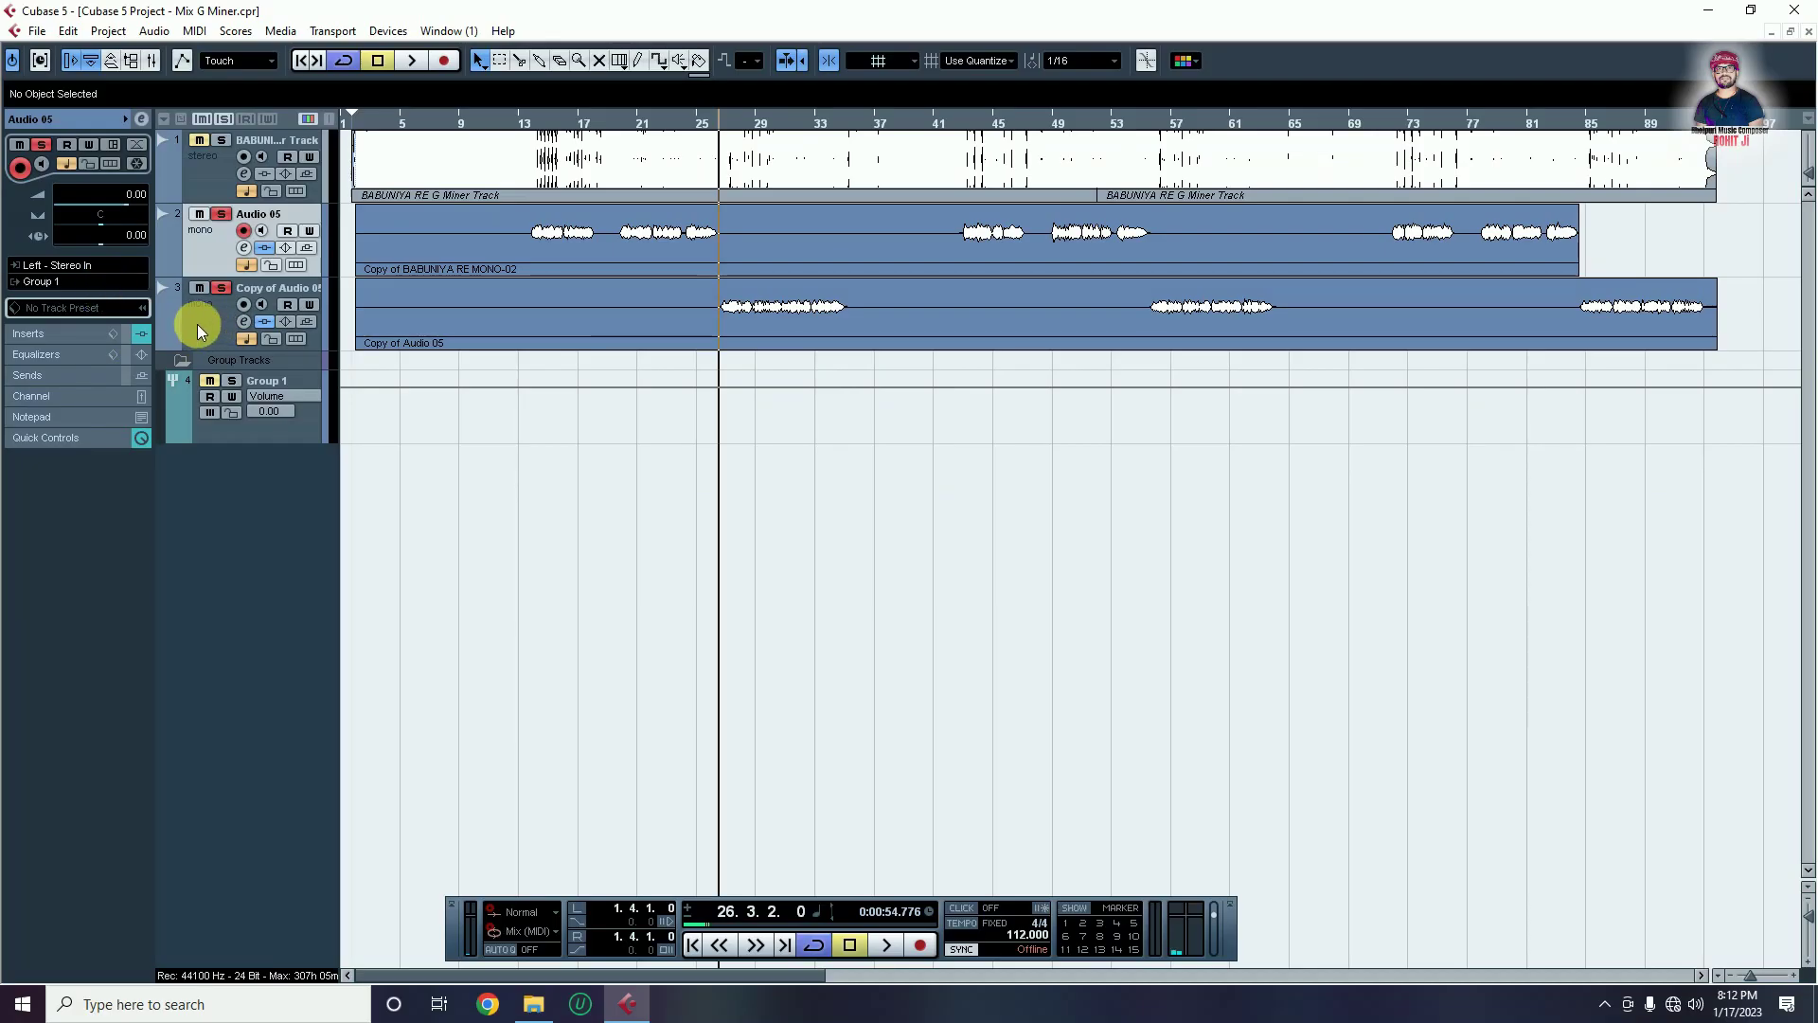
{"action": "left_click", "coordinate": [197, 324]}
{"action": "left_click", "coordinate": [90, 281]}
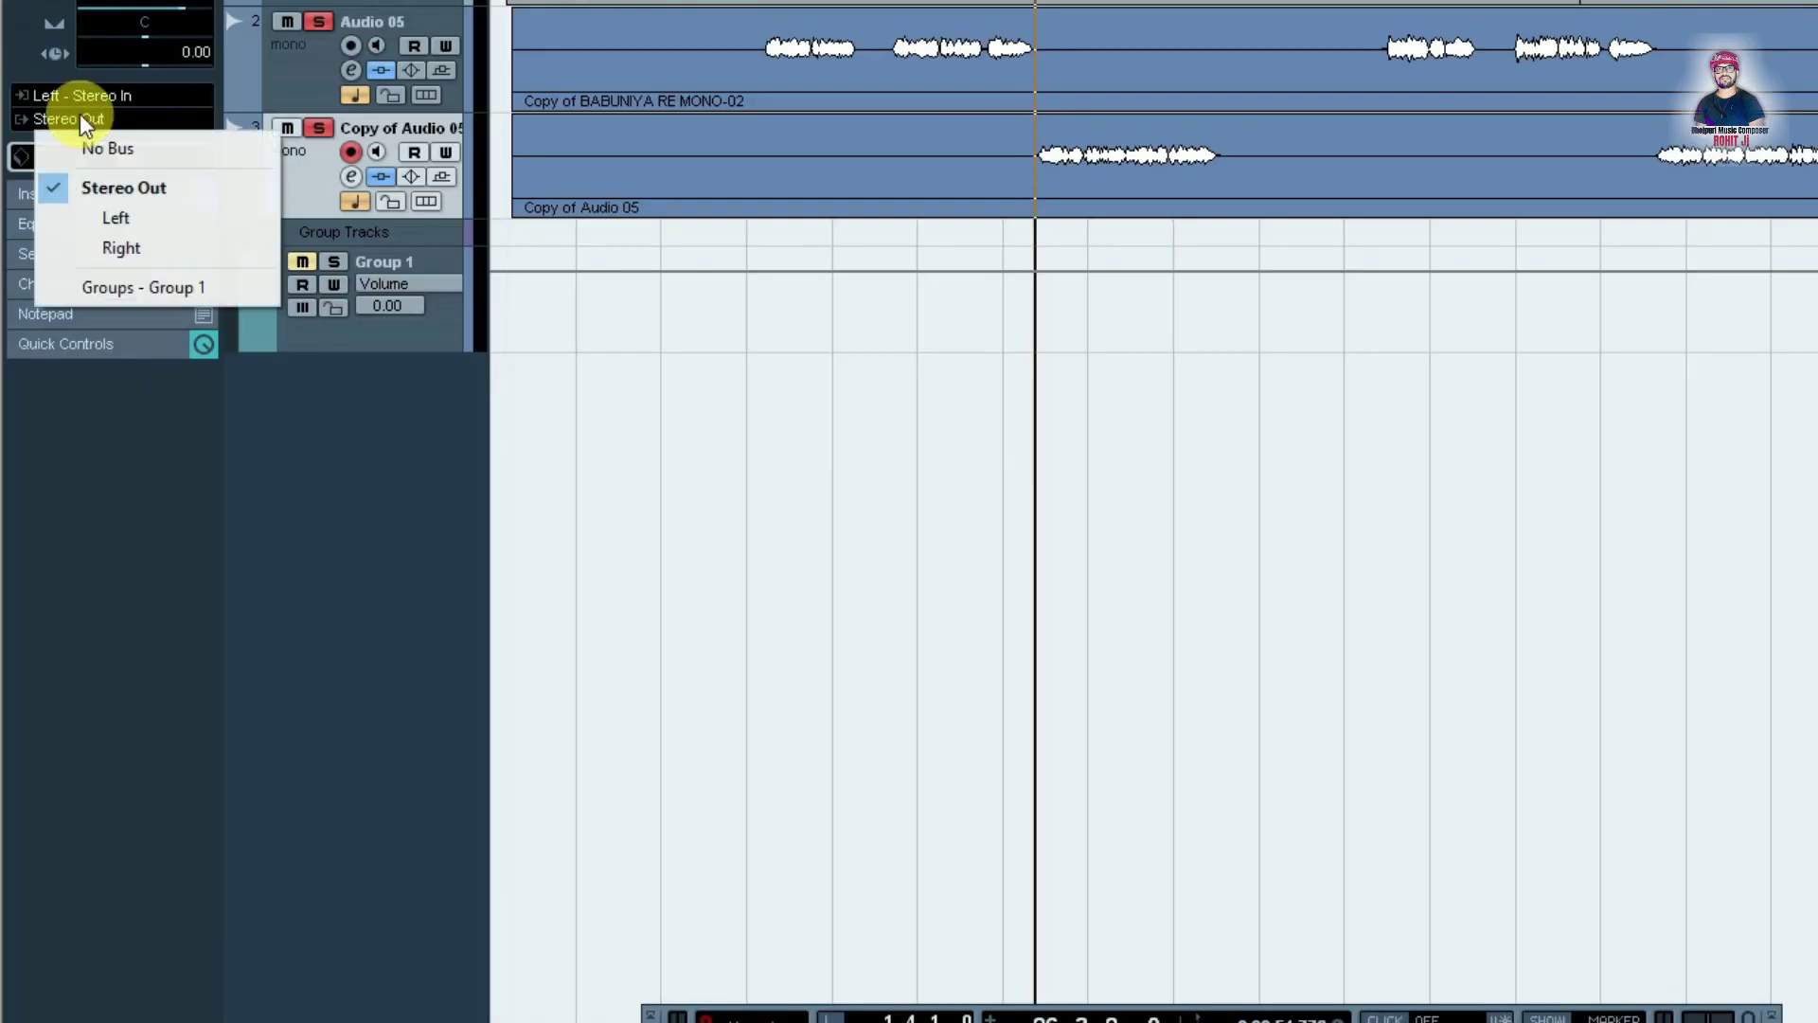
{"action": "left_click", "coordinate": [121, 398]}
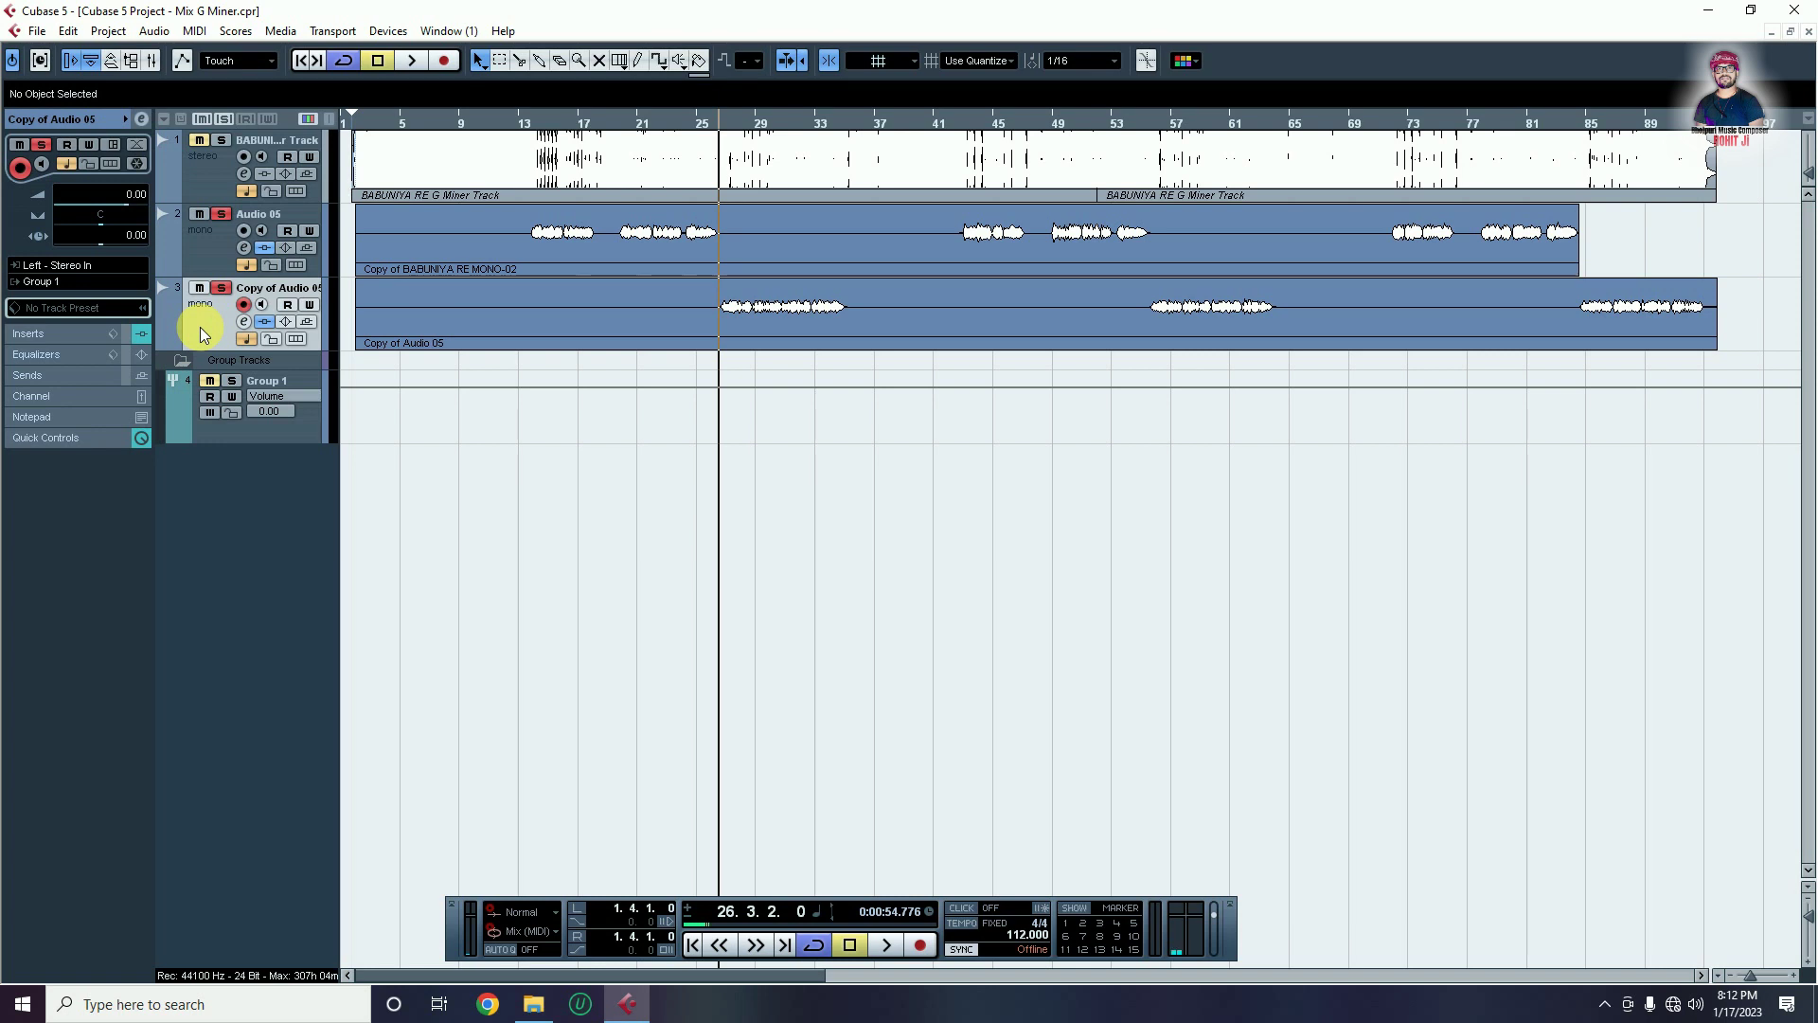
{"action": "key", "text": "space"}
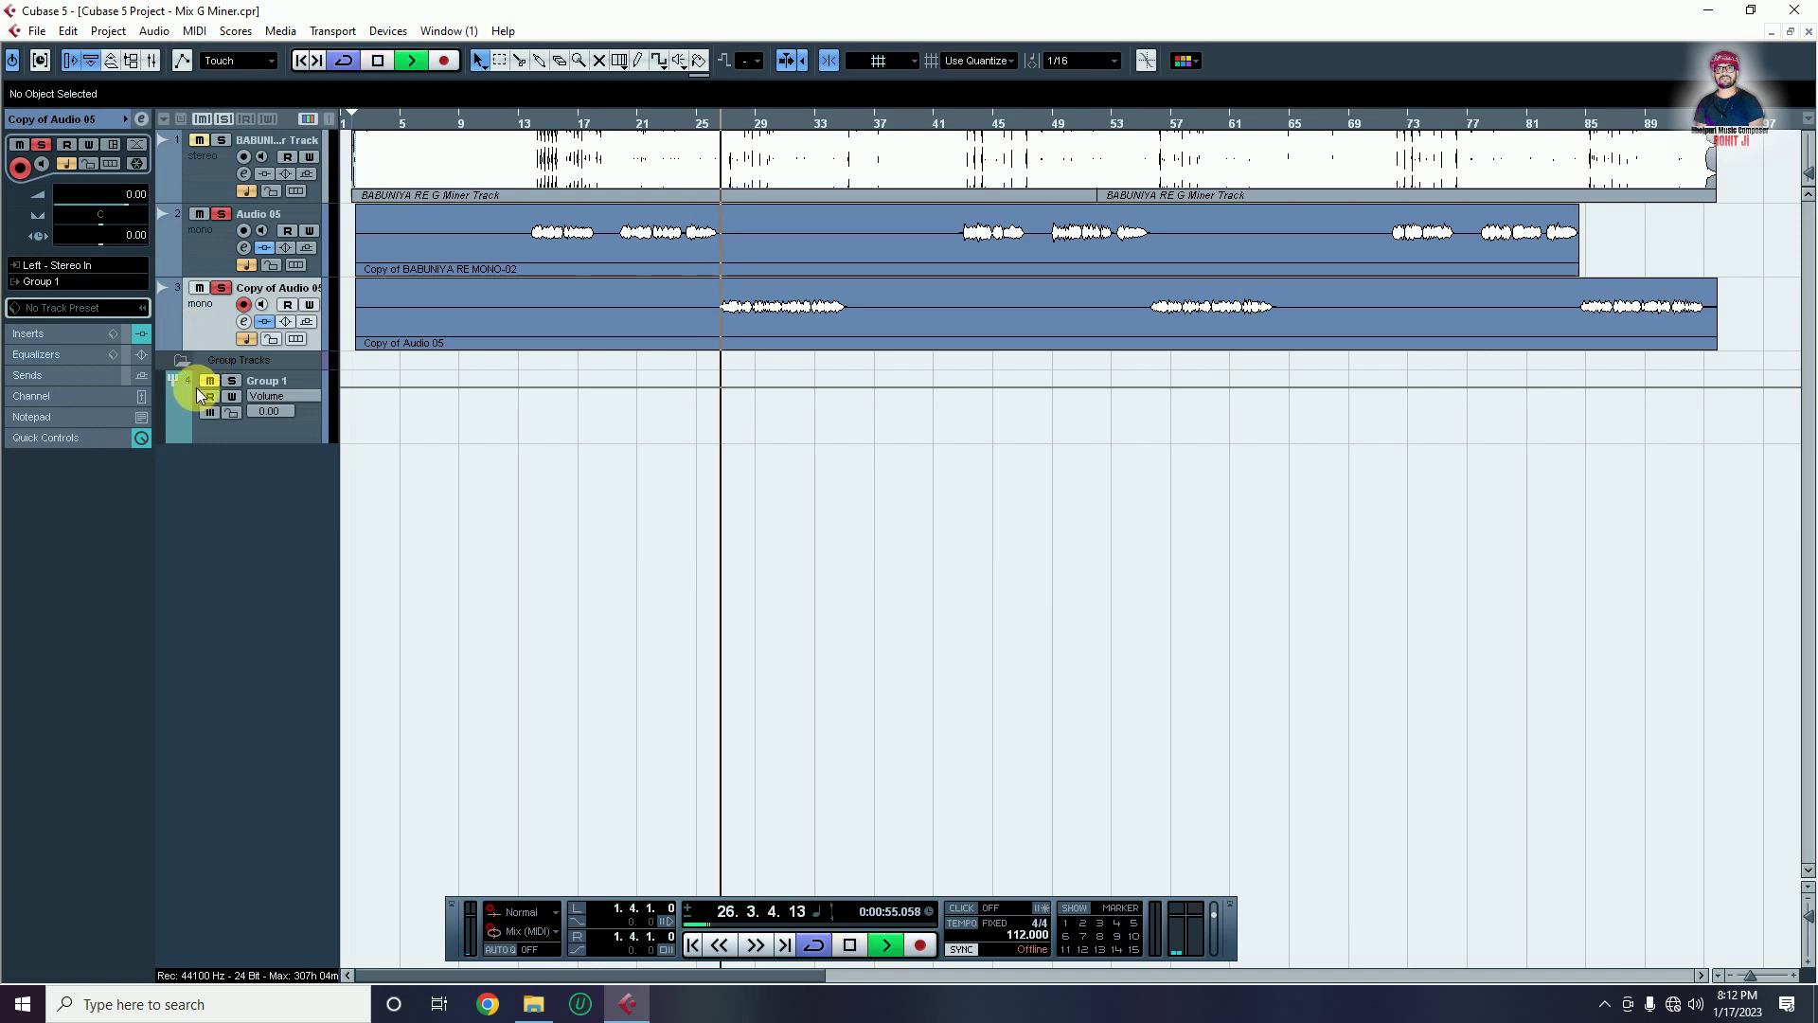
{"action": "key", "text": "space"}
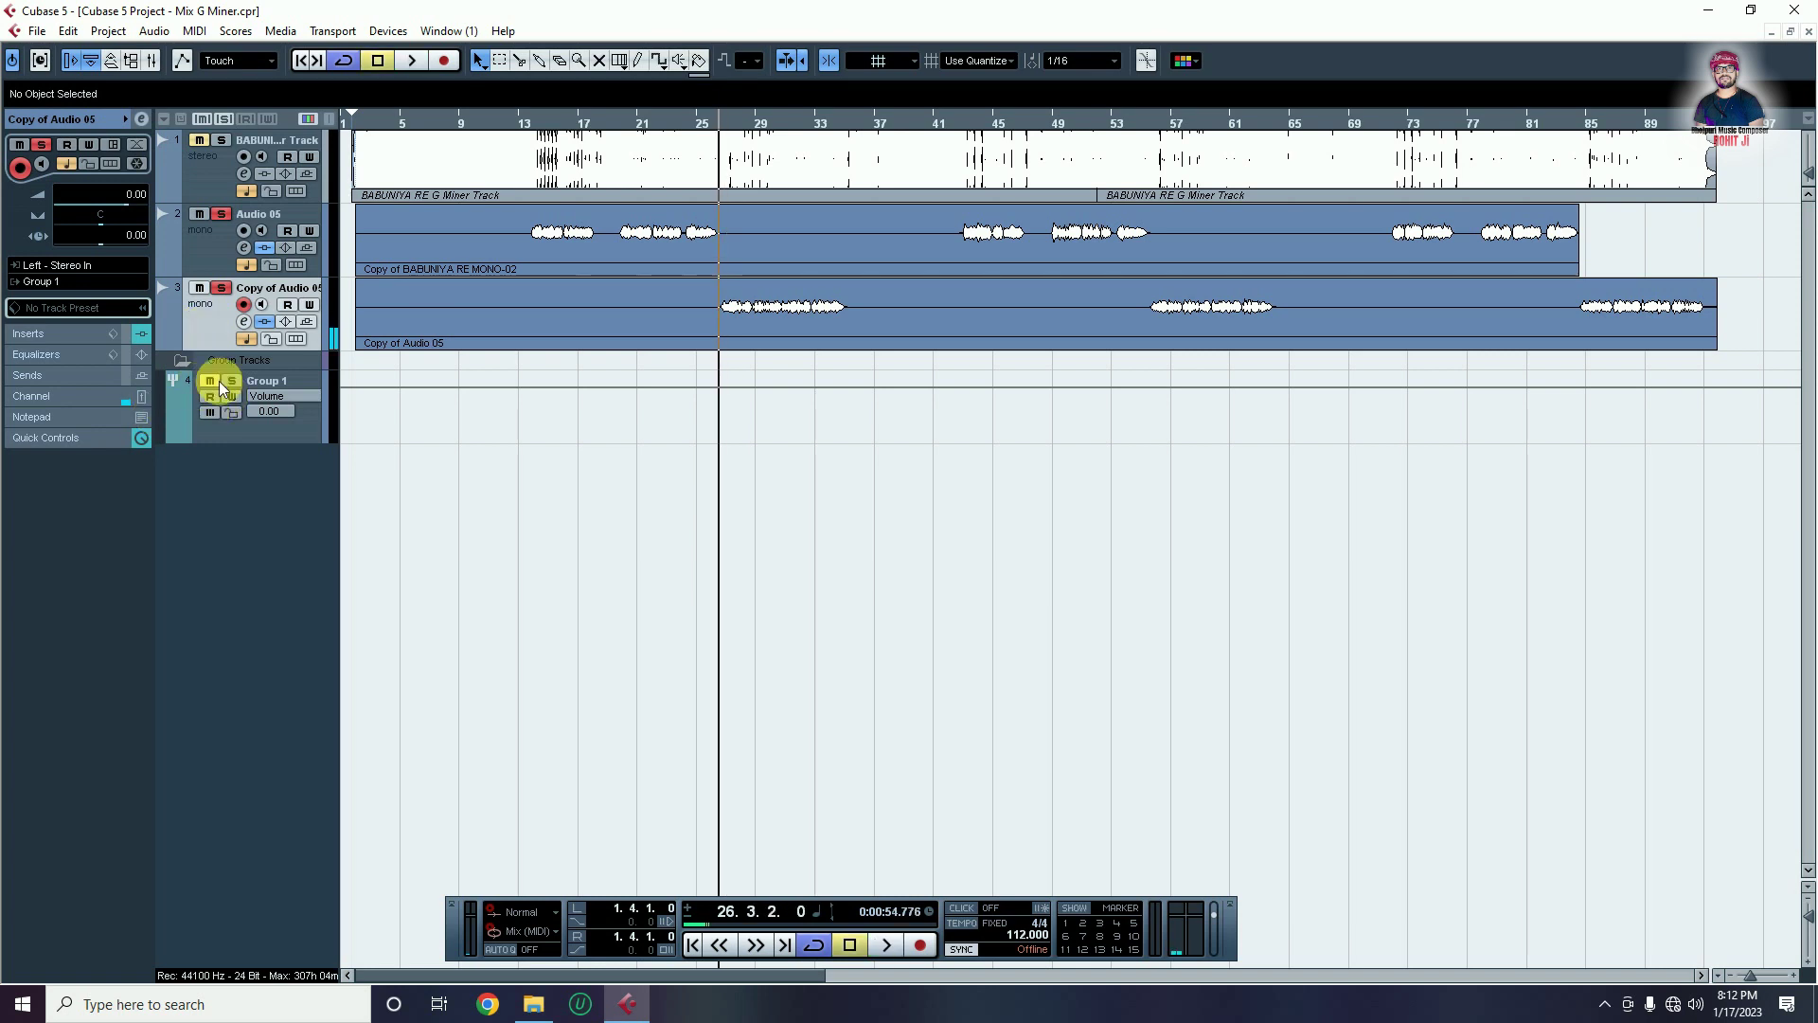
Solo Group 1 and open its channel settings, followed by those of Copy of Audio 05
{"action": "left_click", "coordinate": [279, 426]}
{"action": "left_click", "coordinate": [142, 119]}
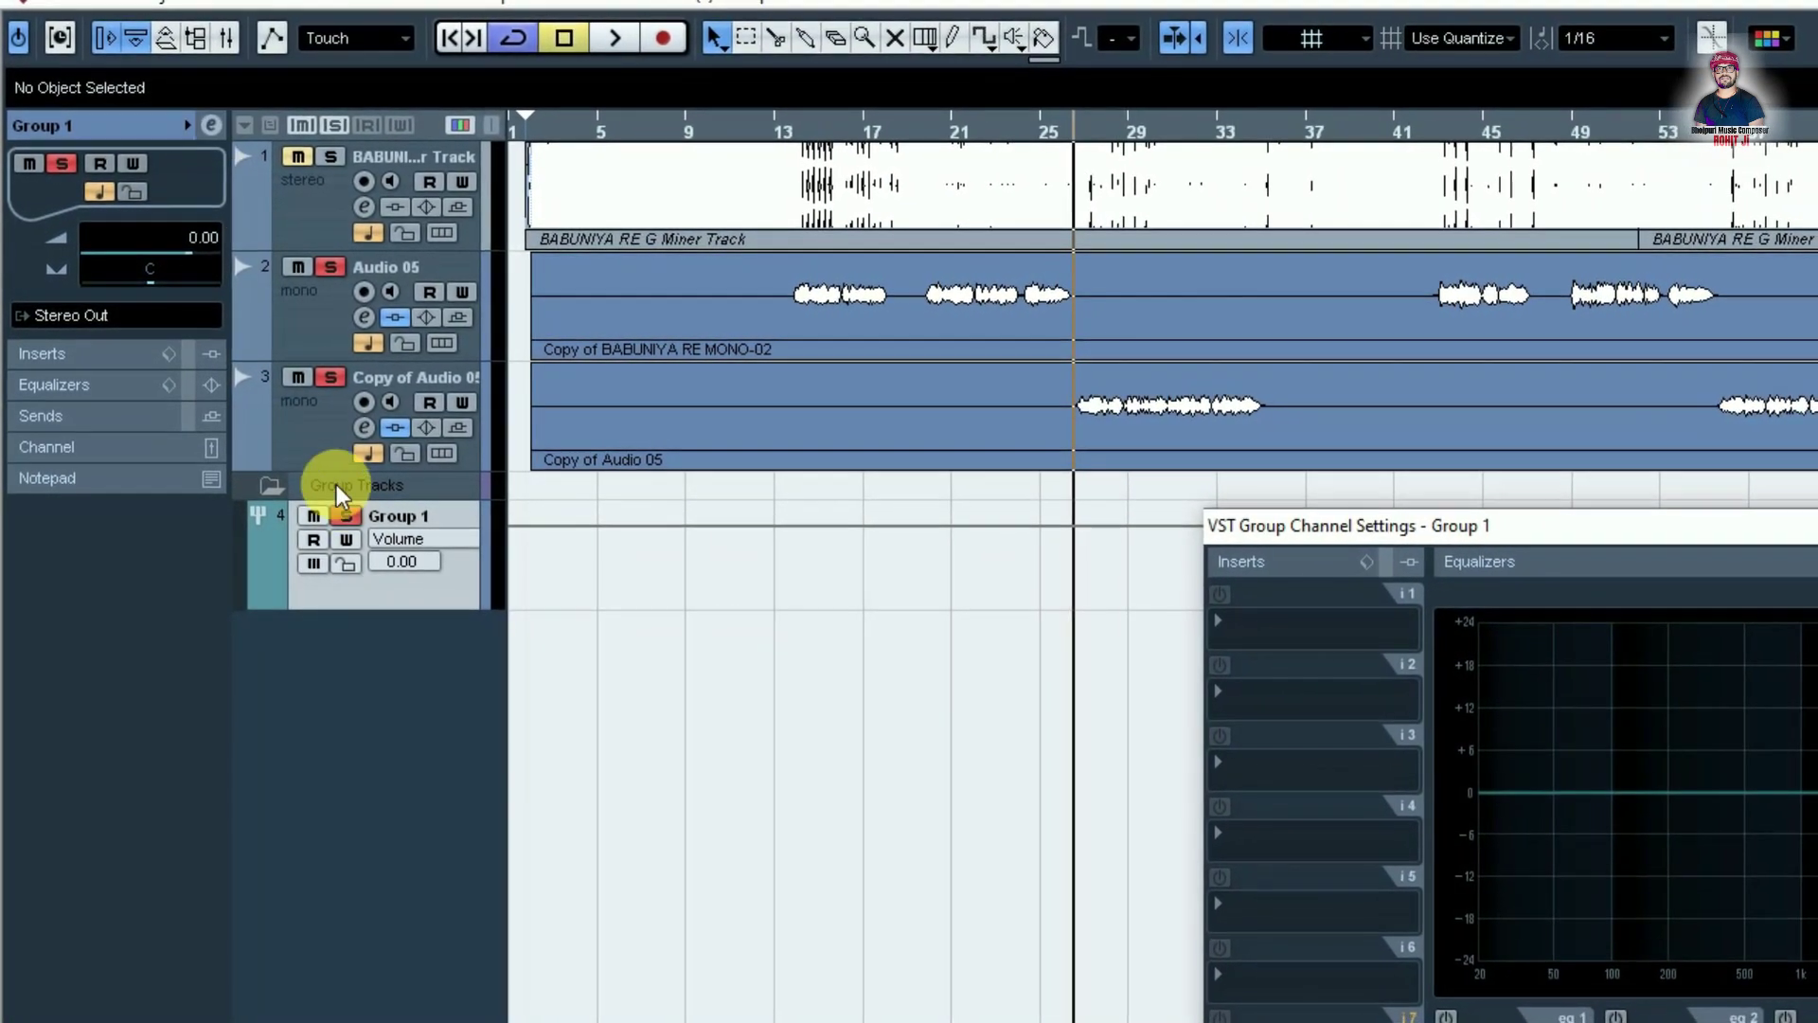
{"action": "left_click", "coordinate": [310, 407]}
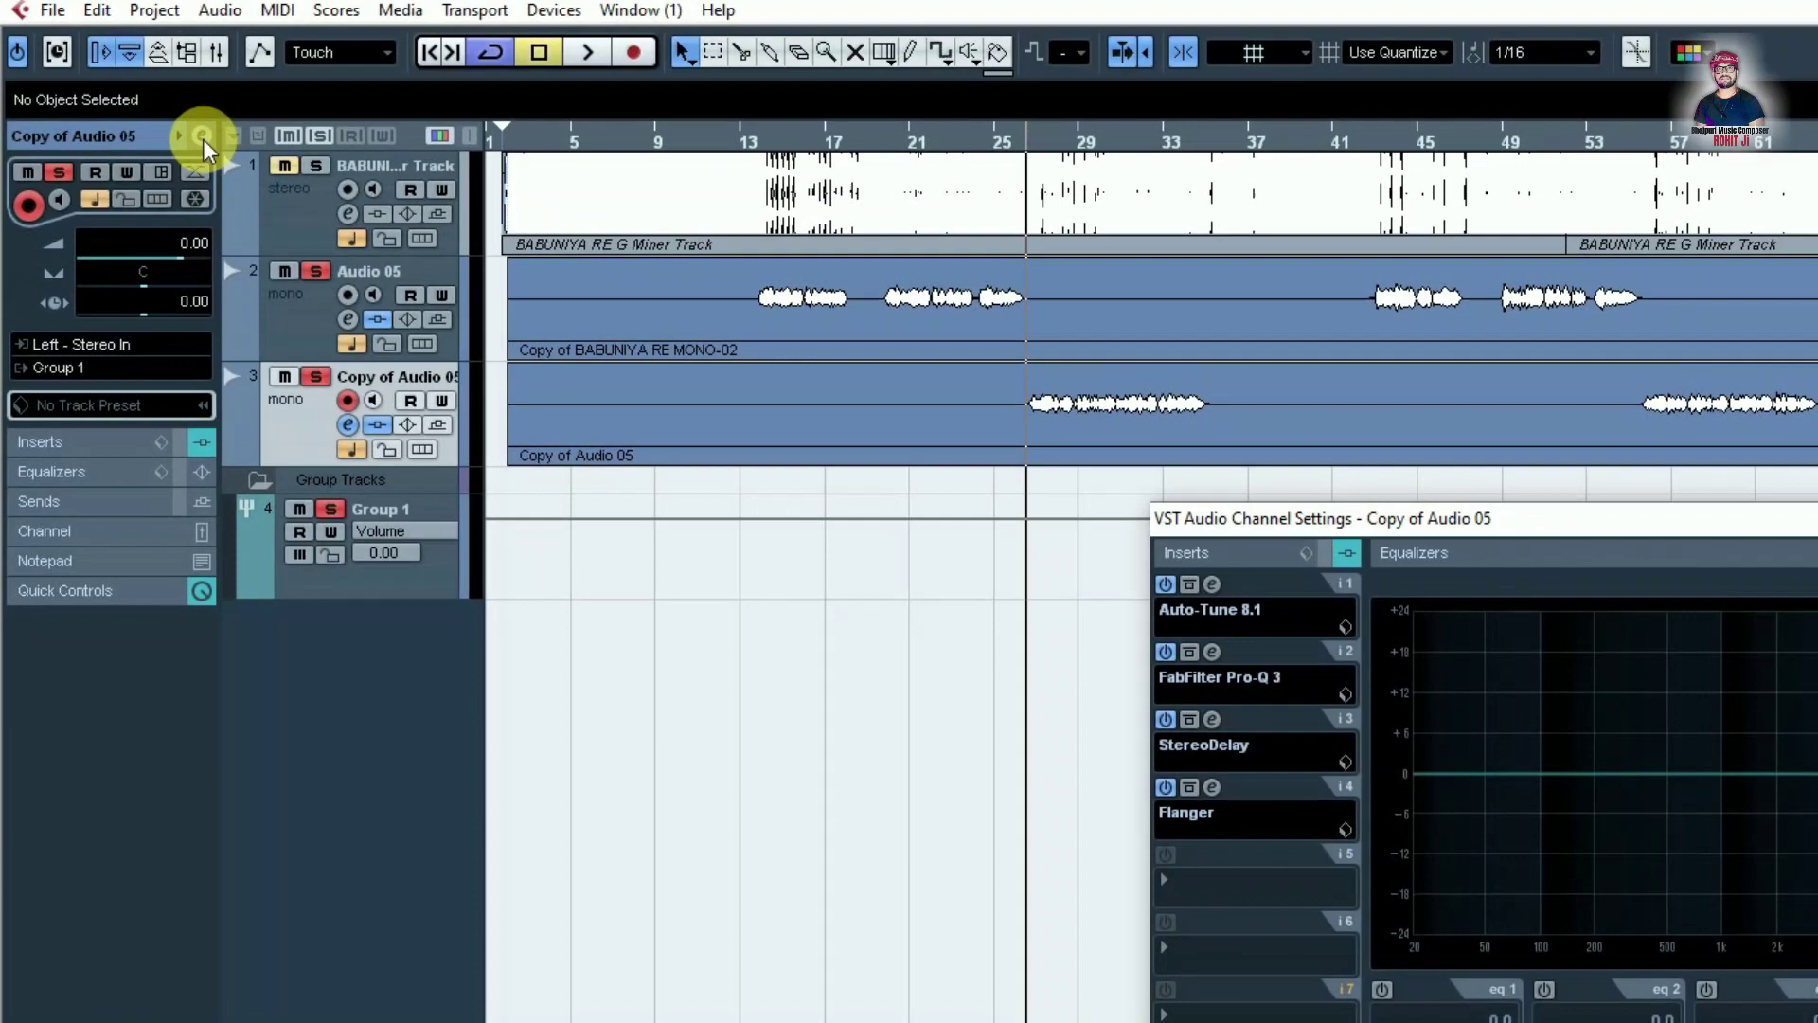
Open the channel settings of Group 1 and load JJP-Vocals Stereo into its first insert slot
{"action": "left_click", "coordinate": [347, 424]}
{"action": "left_click", "coordinate": [347, 426]}
{"action": "left_click", "coordinate": [357, 589]}
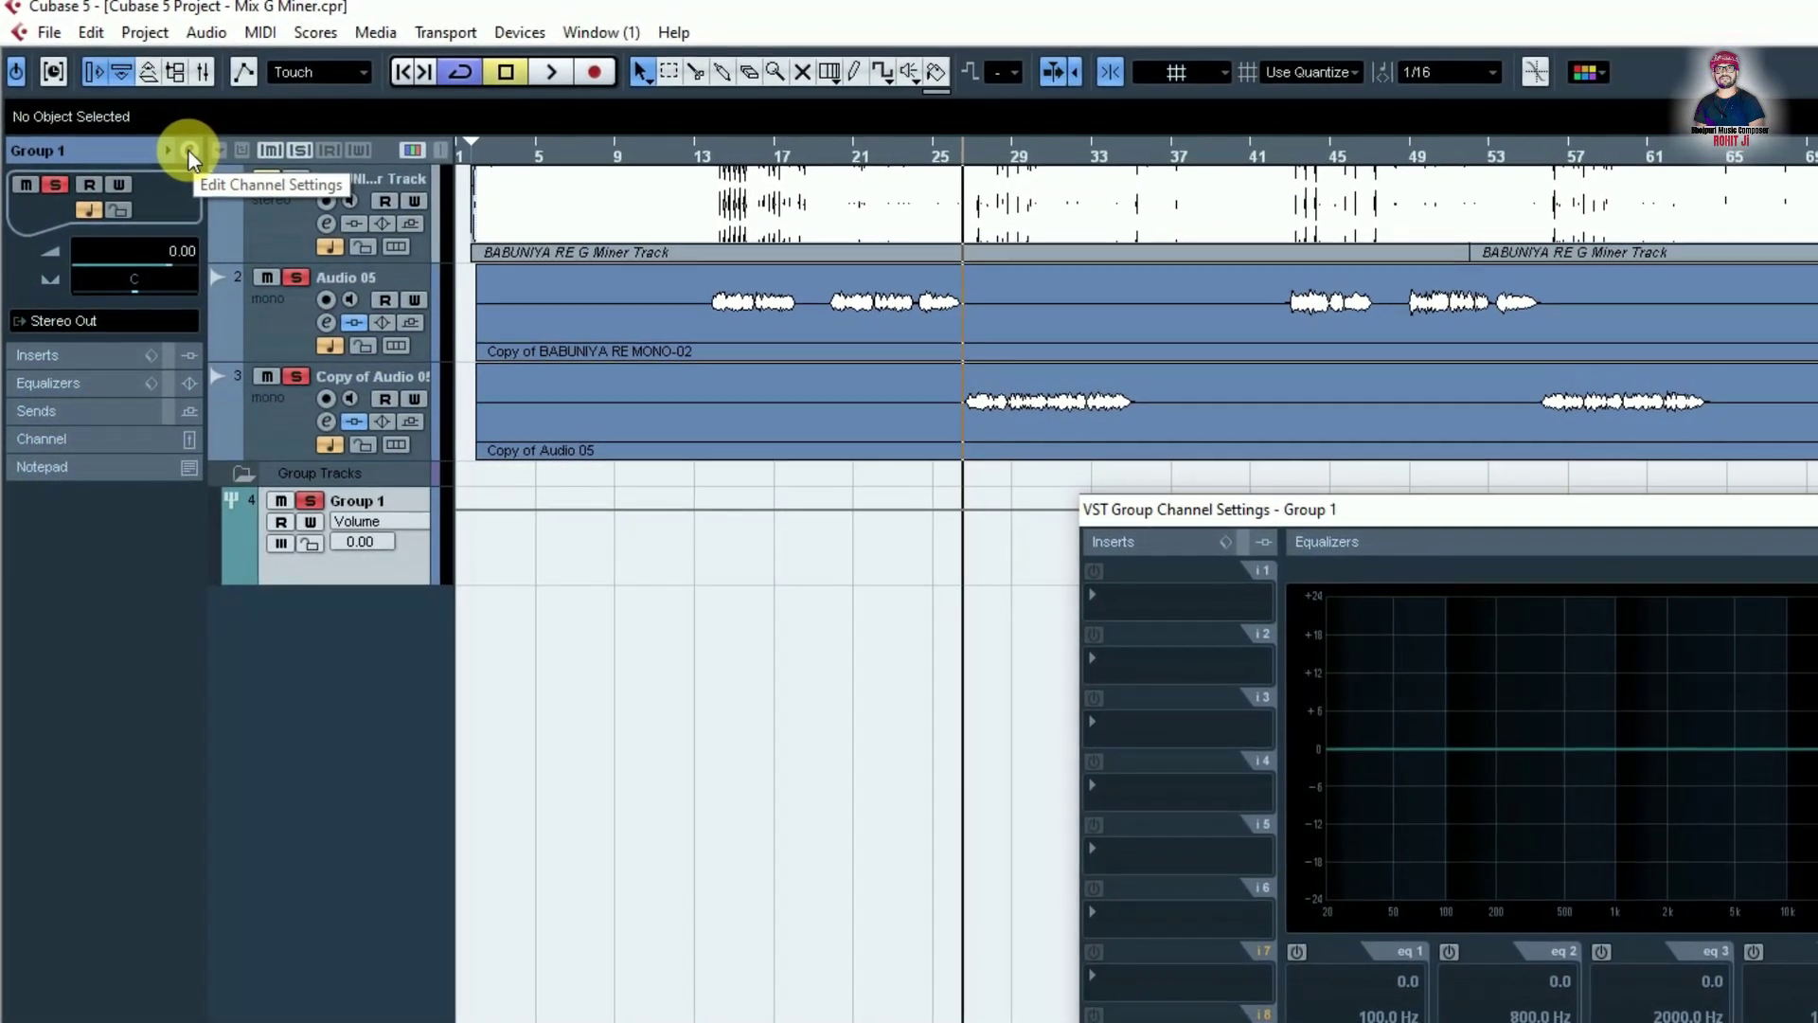
{"action": "left_click", "coordinate": [1091, 595]}
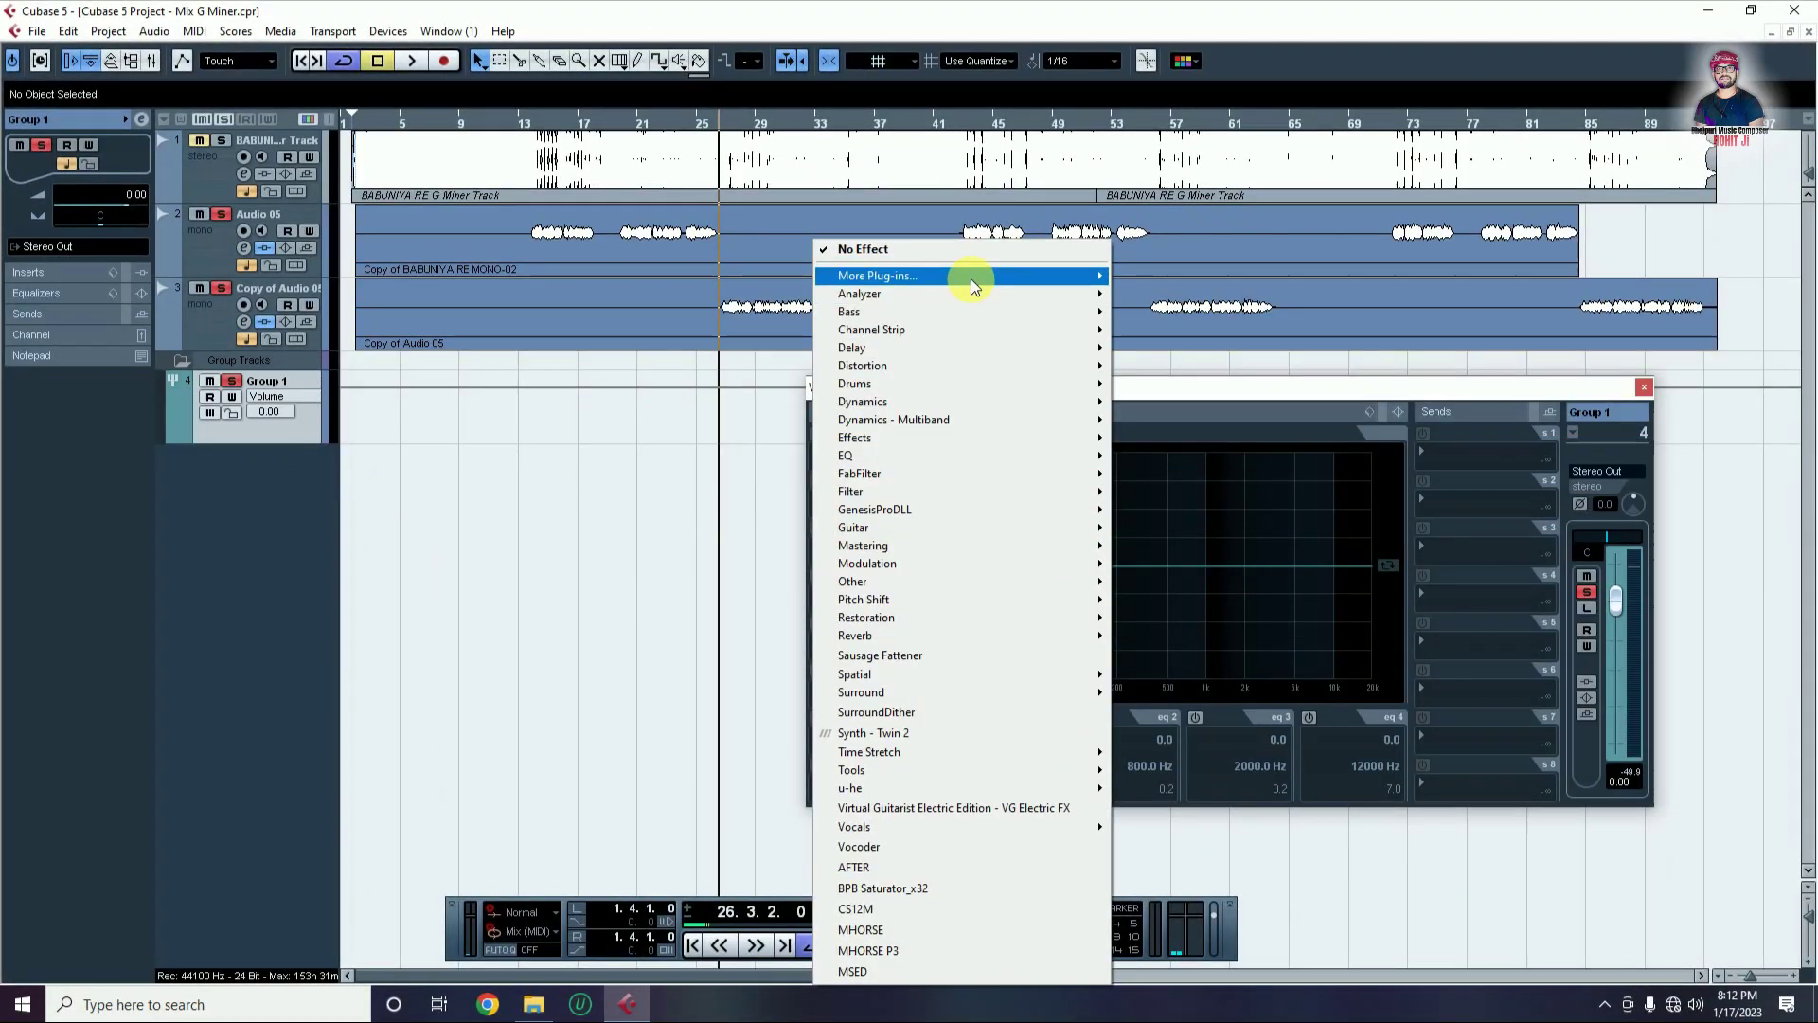
{"action": "mouse_move", "coordinate": [1277, 363]}
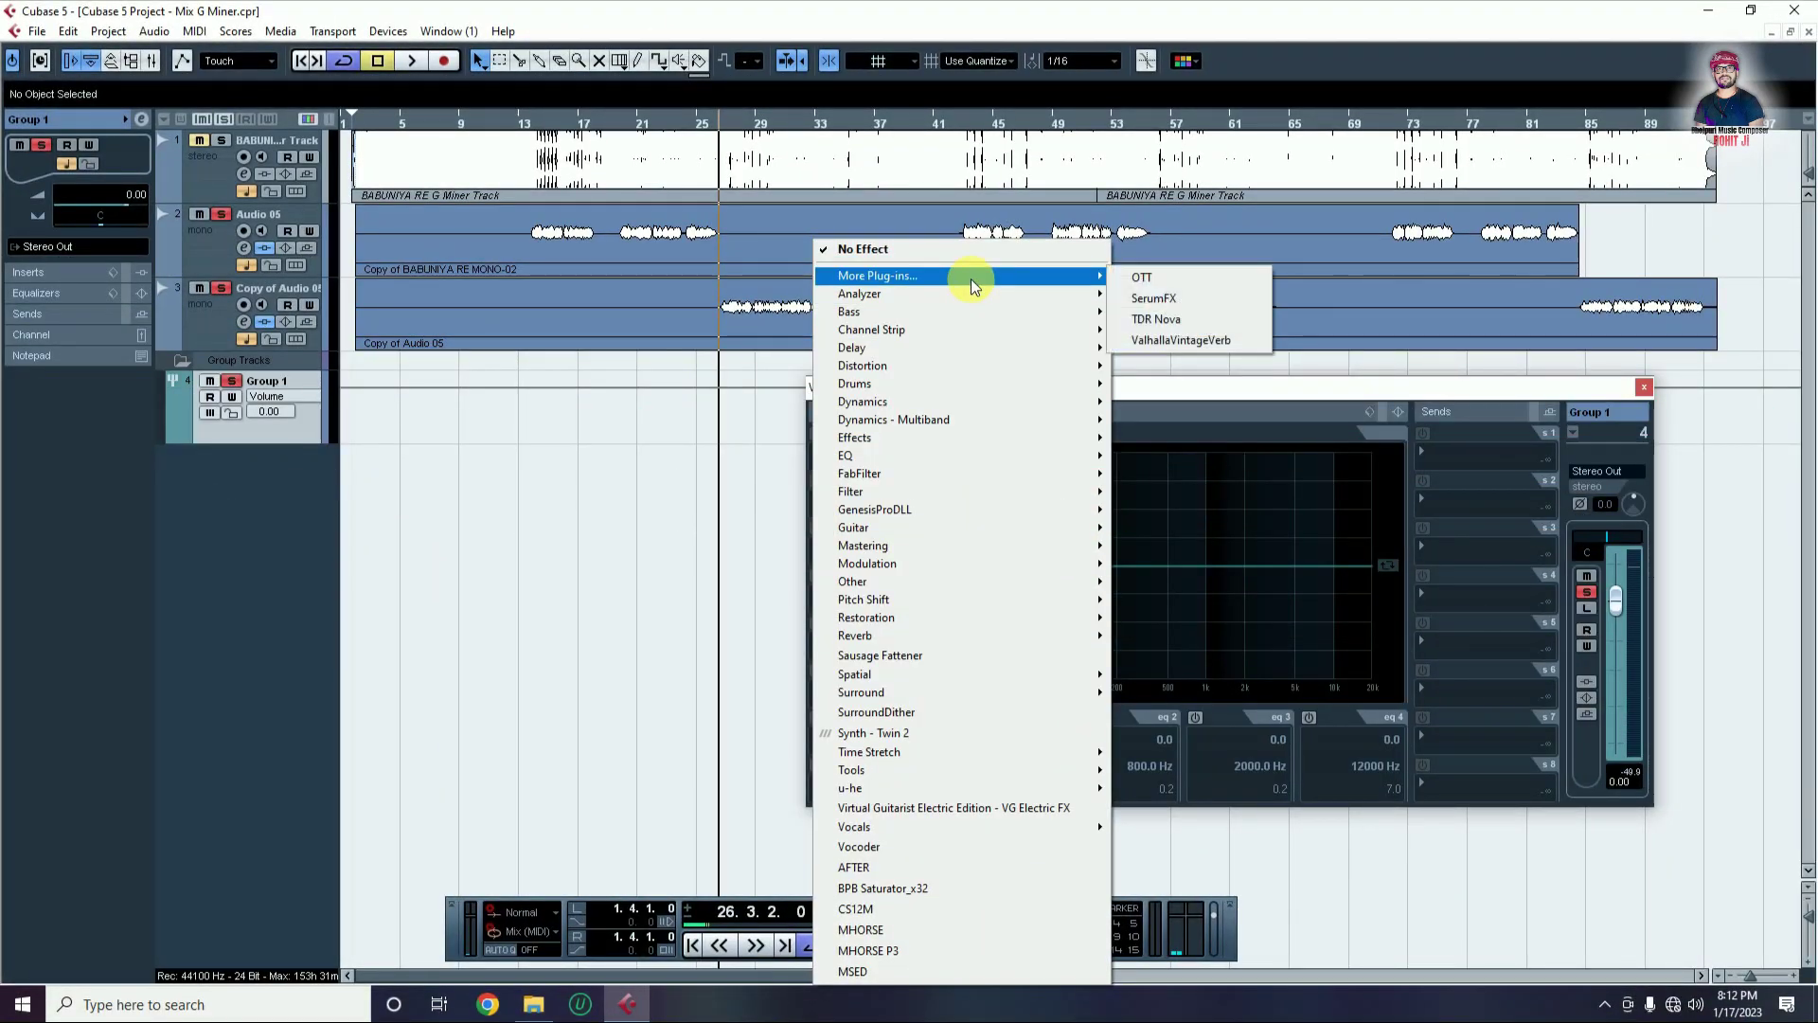
{"action": "mouse_move", "coordinate": [938, 303]}
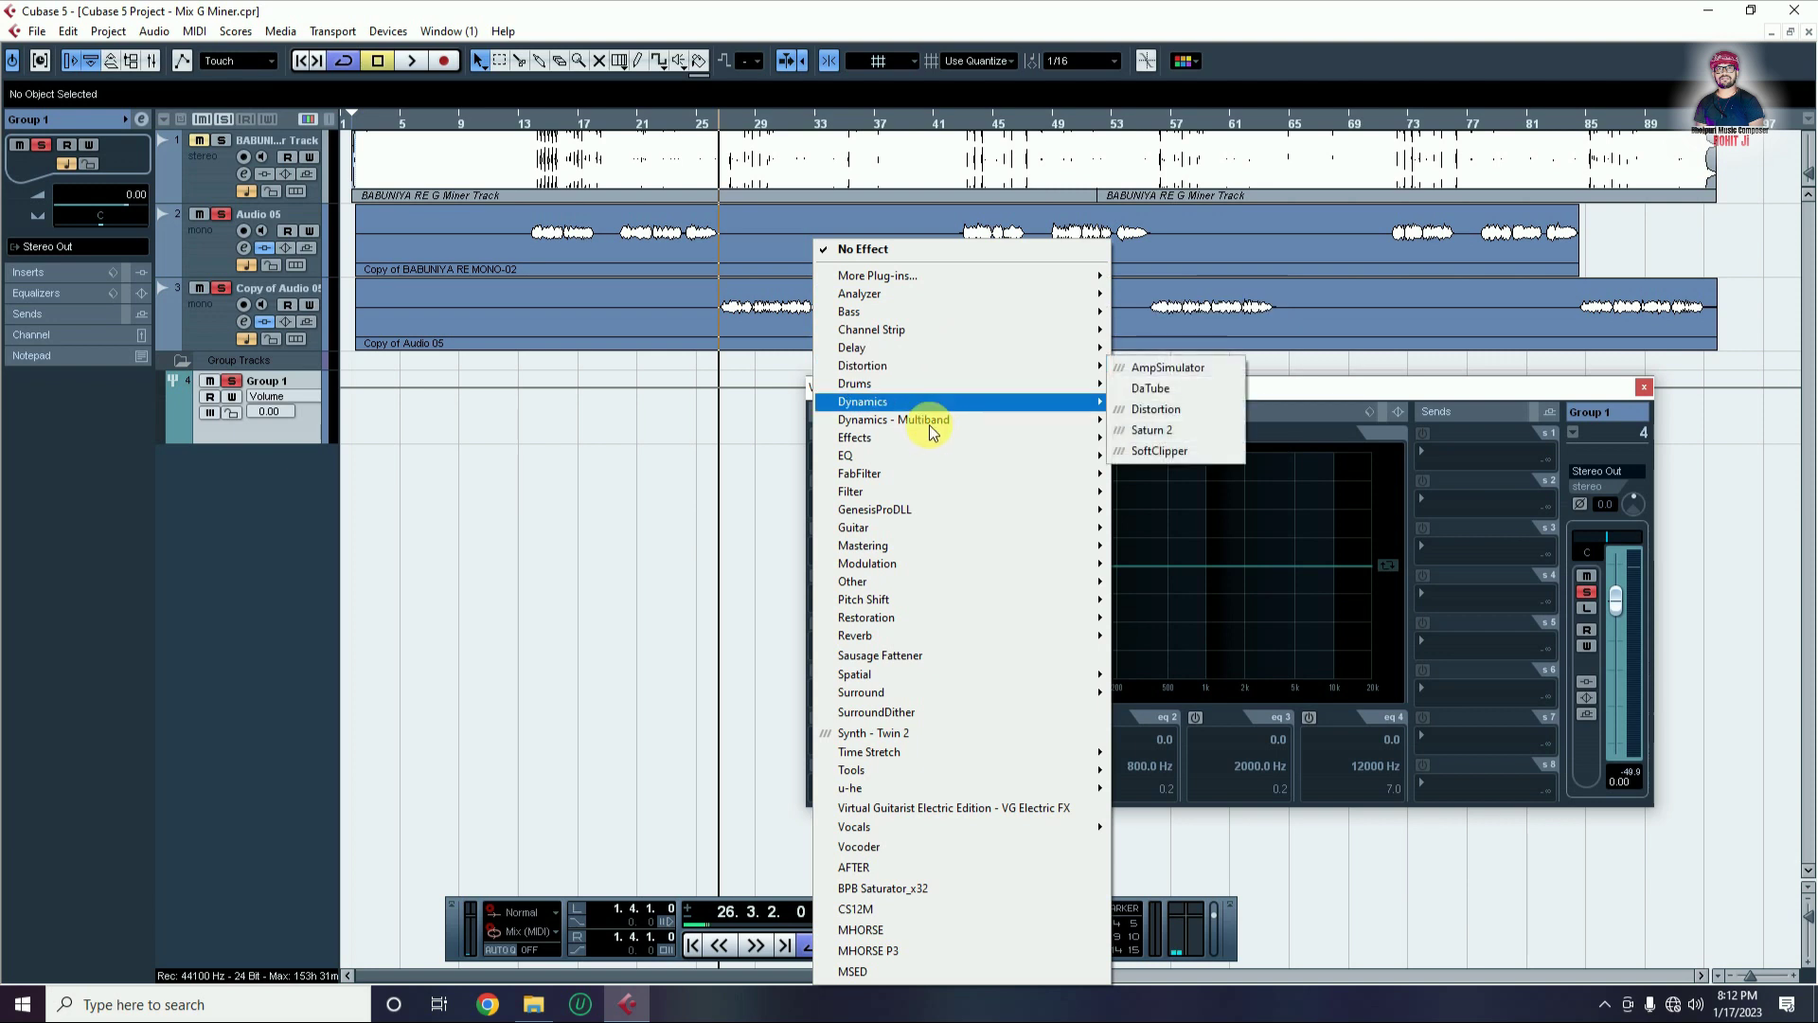
{"action": "mouse_move", "coordinate": [969, 401]}
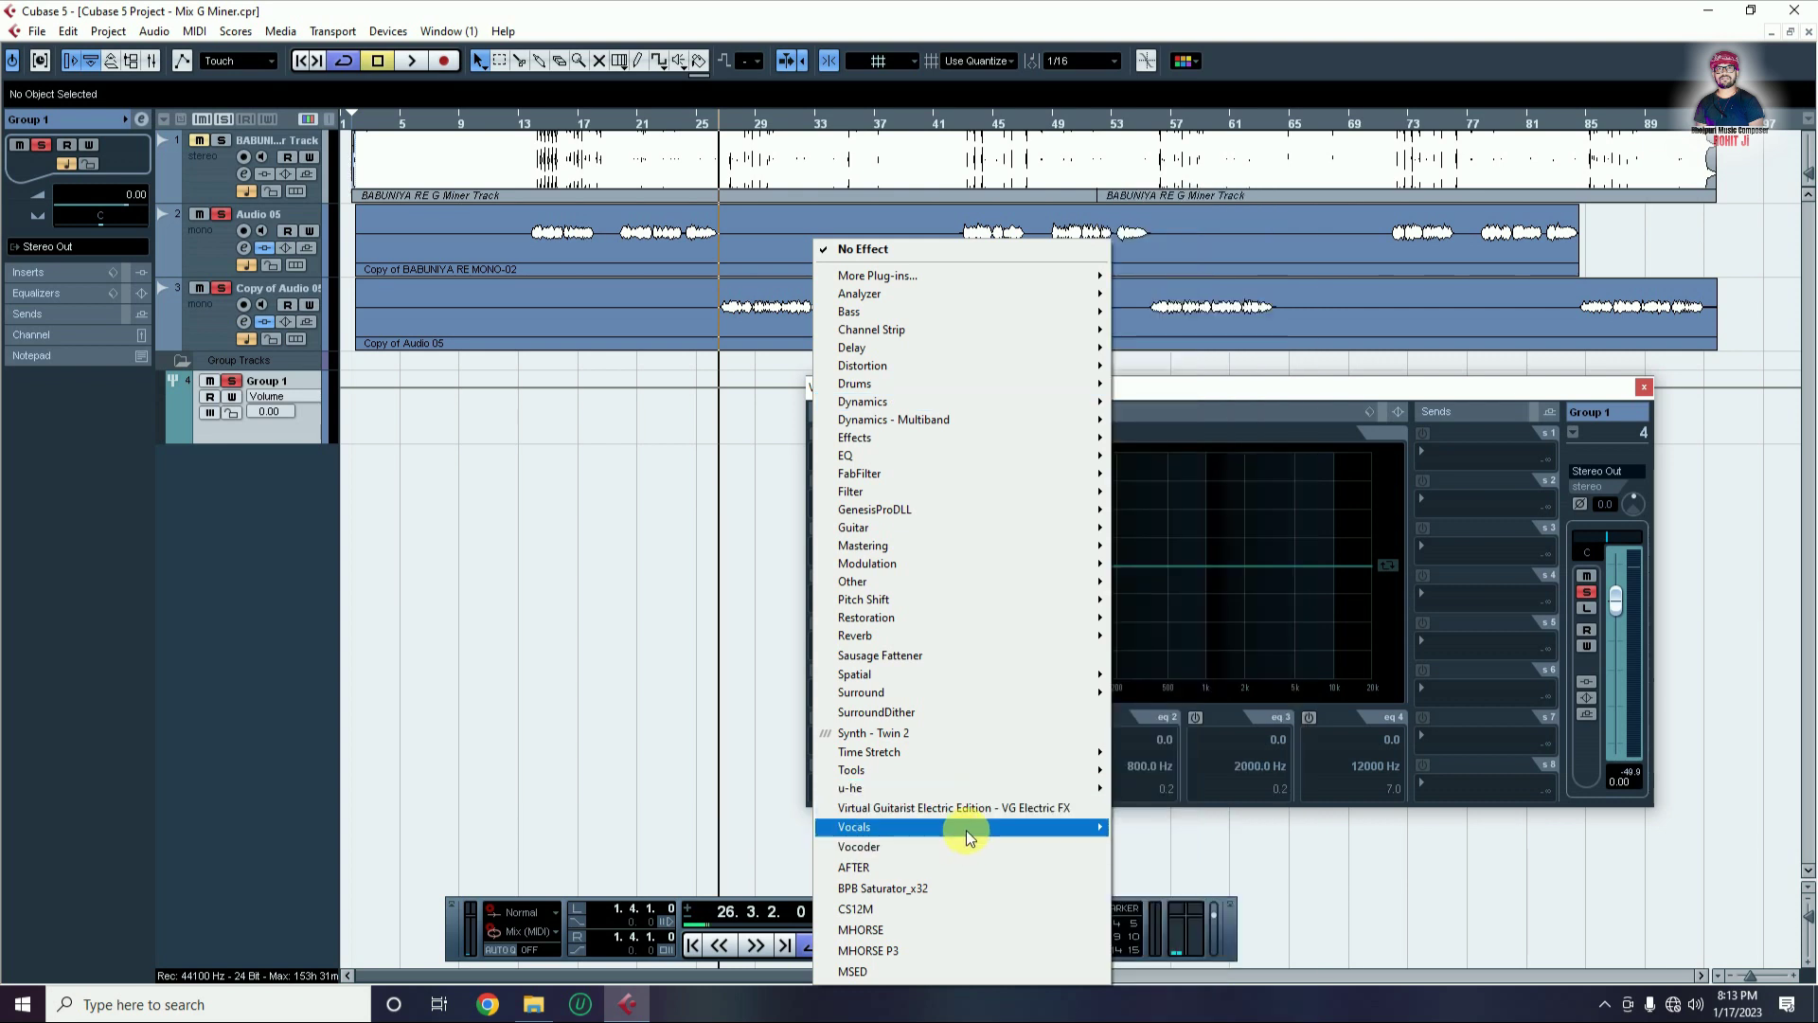
{"action": "mouse_move", "coordinate": [1033, 833]}
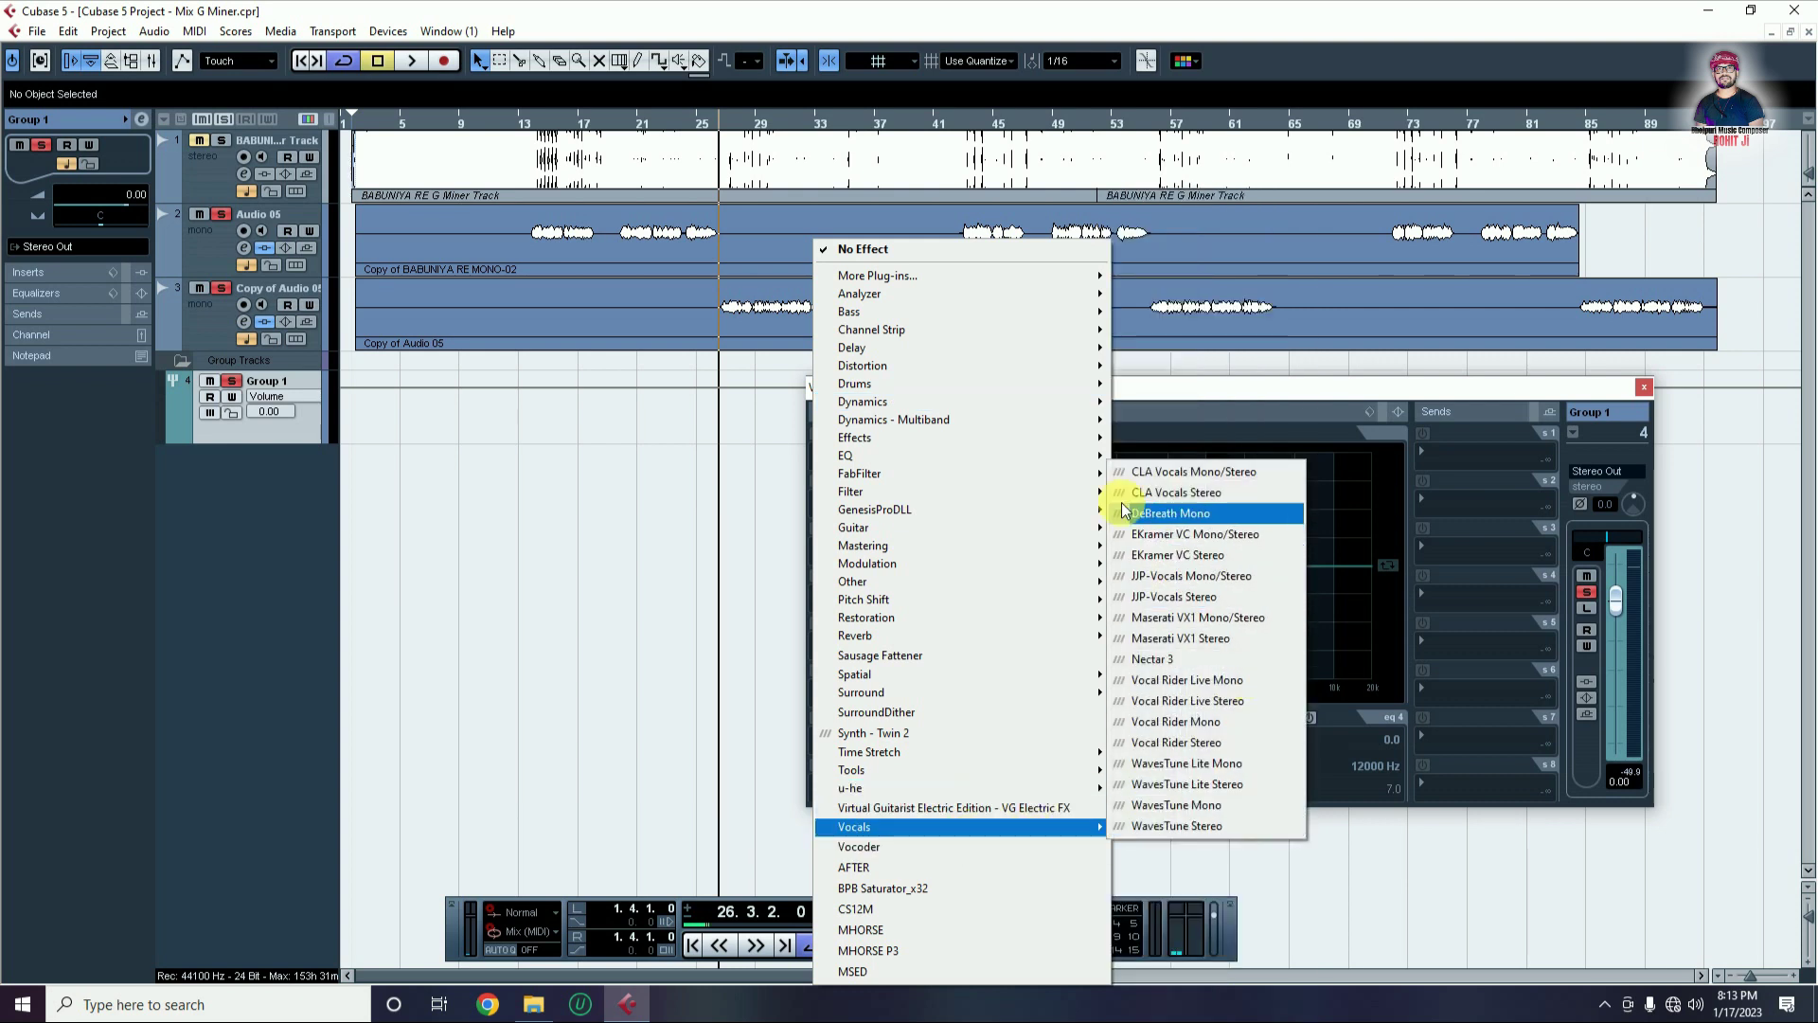
{"action": "left_click", "coordinate": [1219, 604]}
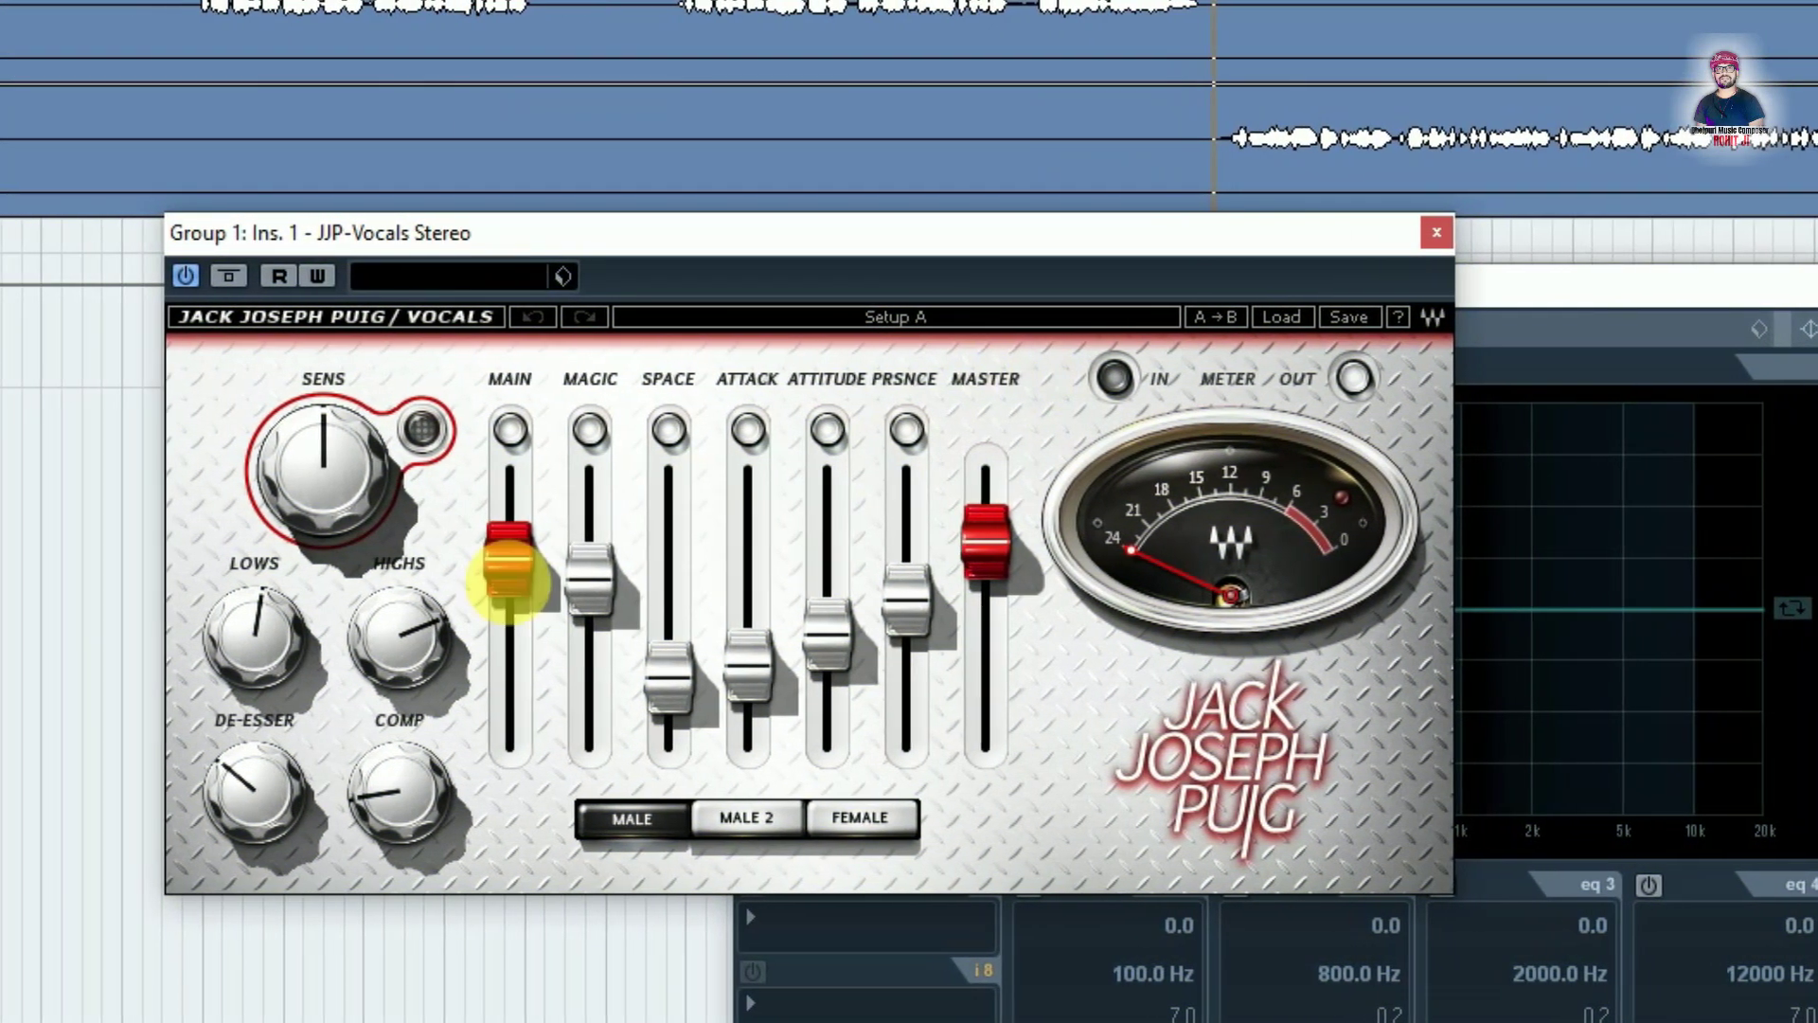
Try lowering the Magic fader and using the Female voice mode in JJP-Vocals, and return to Male
{"action": "left_click_drag", "start_coordinate": [528, 576], "coordinate": [529, 717]}
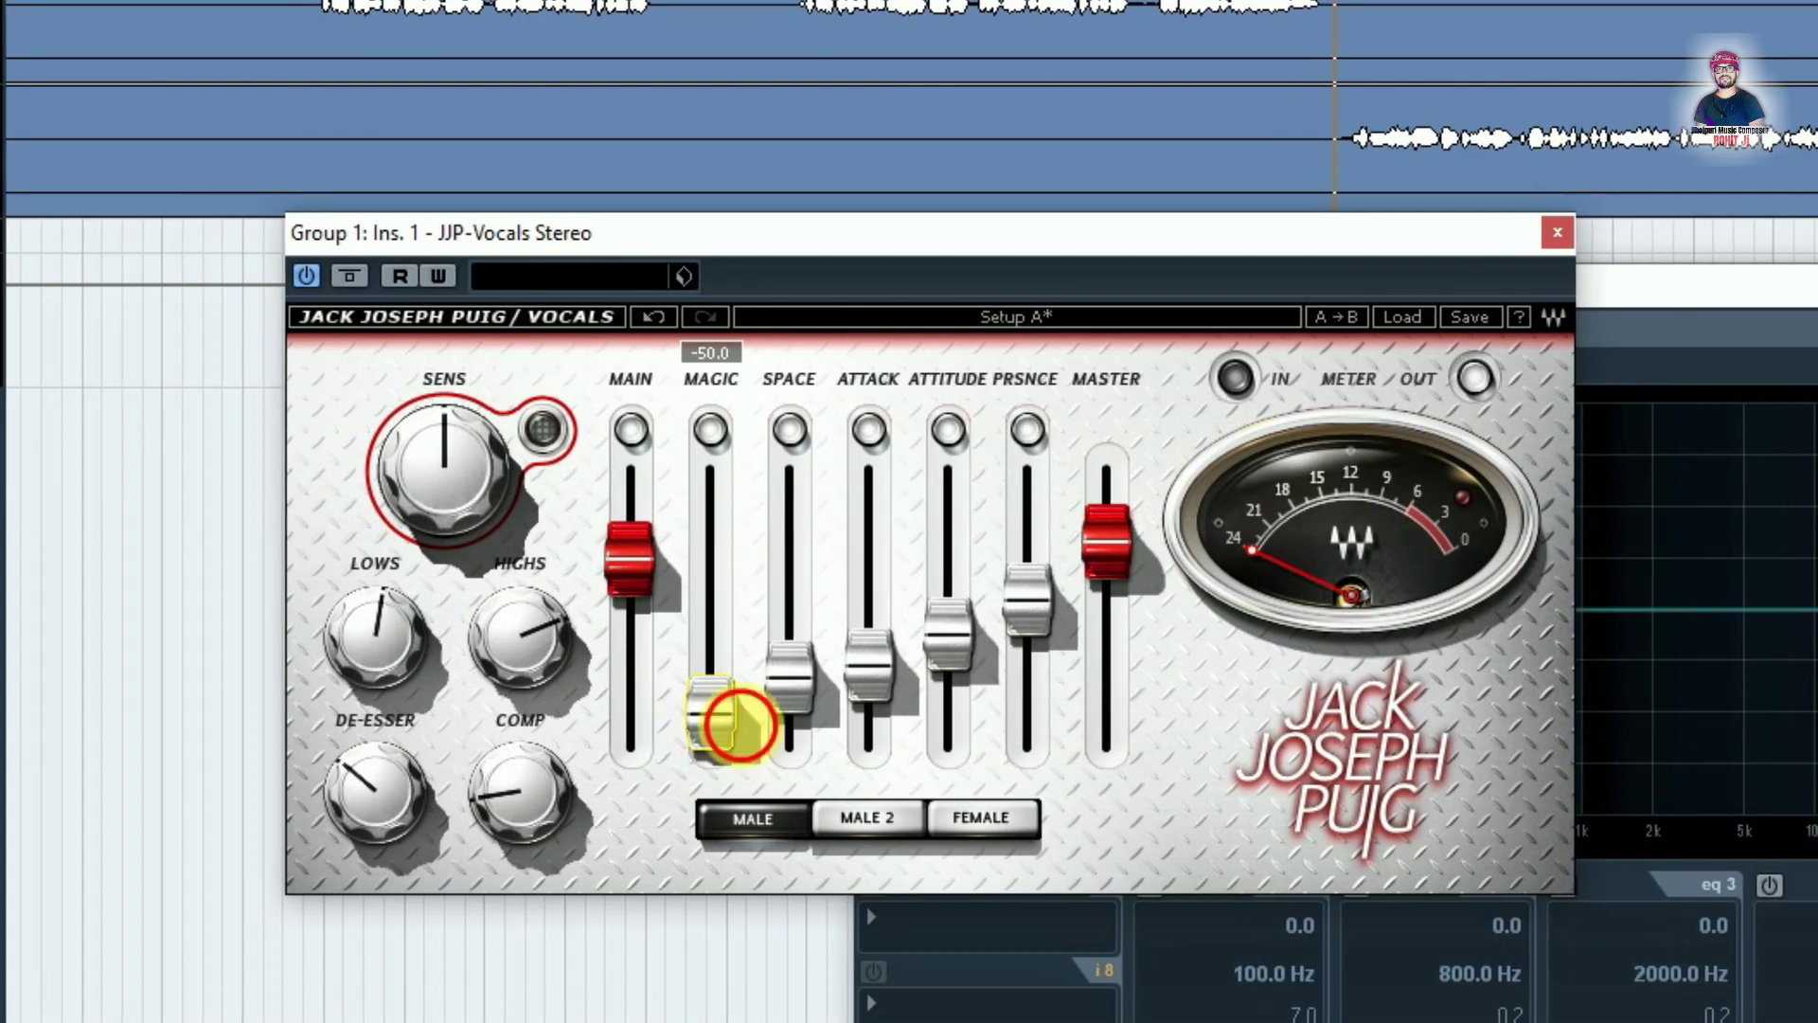
{"action": "left_click", "coordinate": [818, 817]}
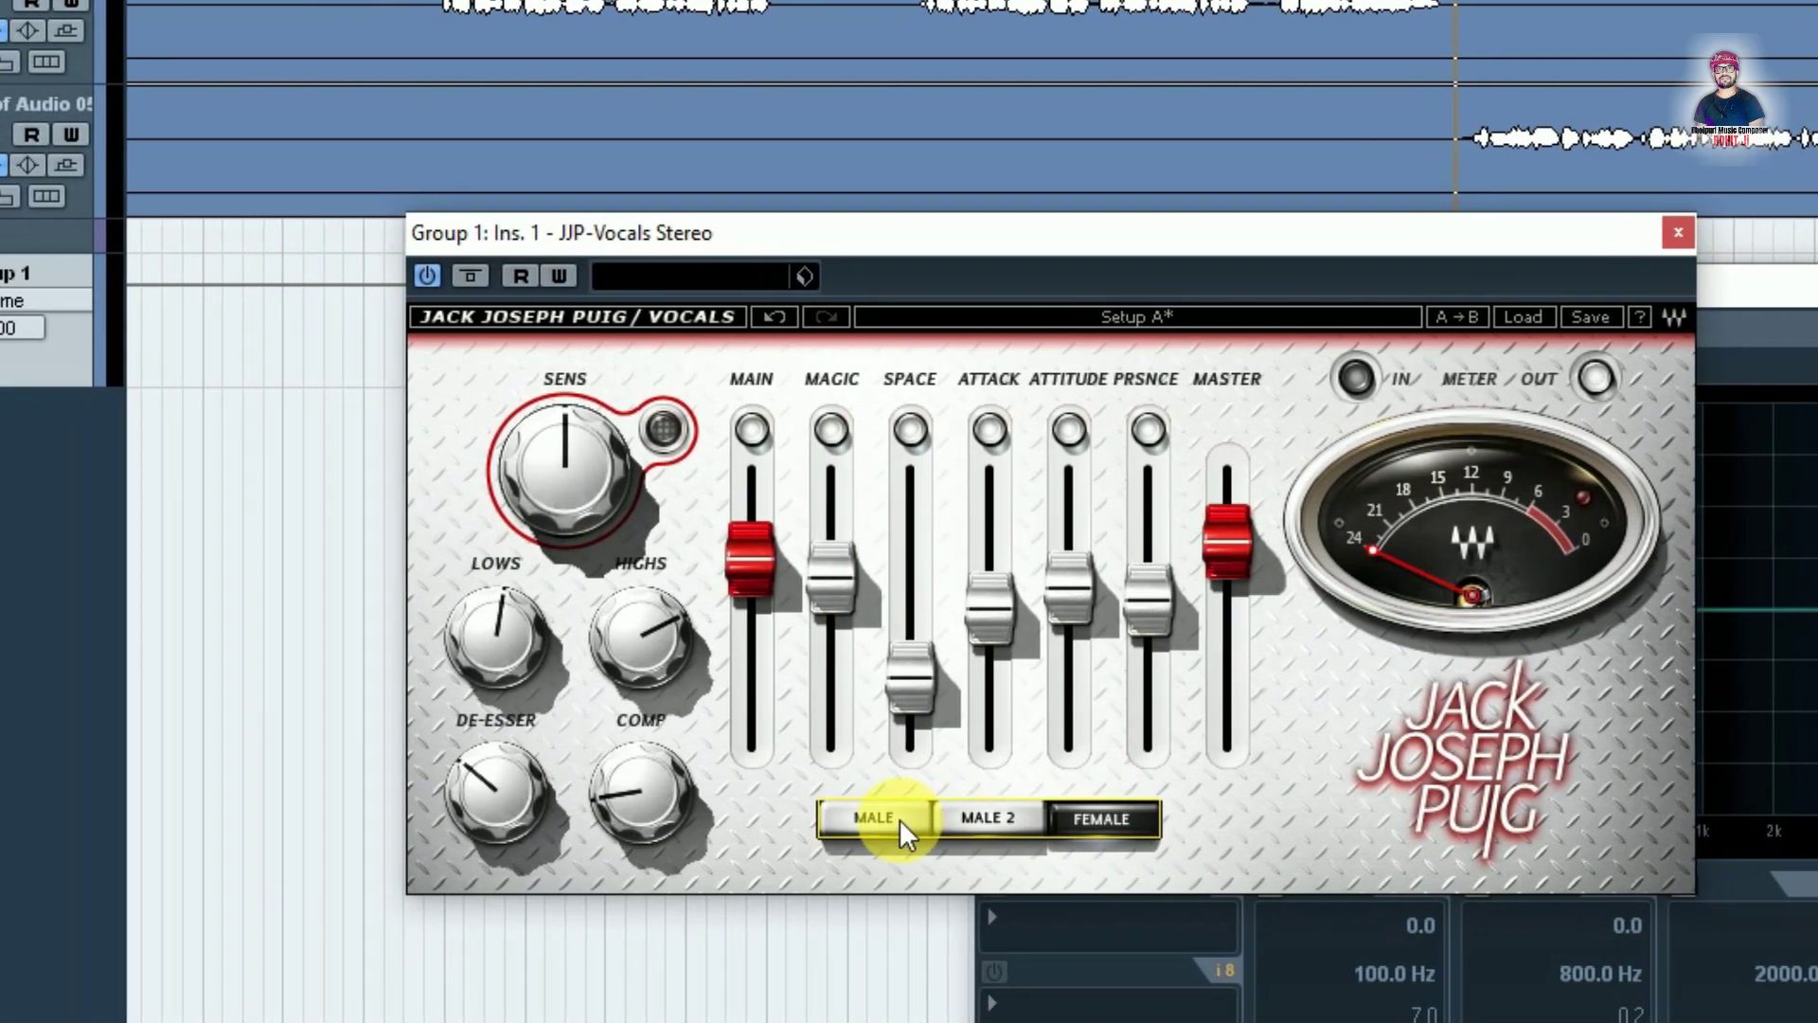
{"action": "left_click", "coordinate": [834, 818]}
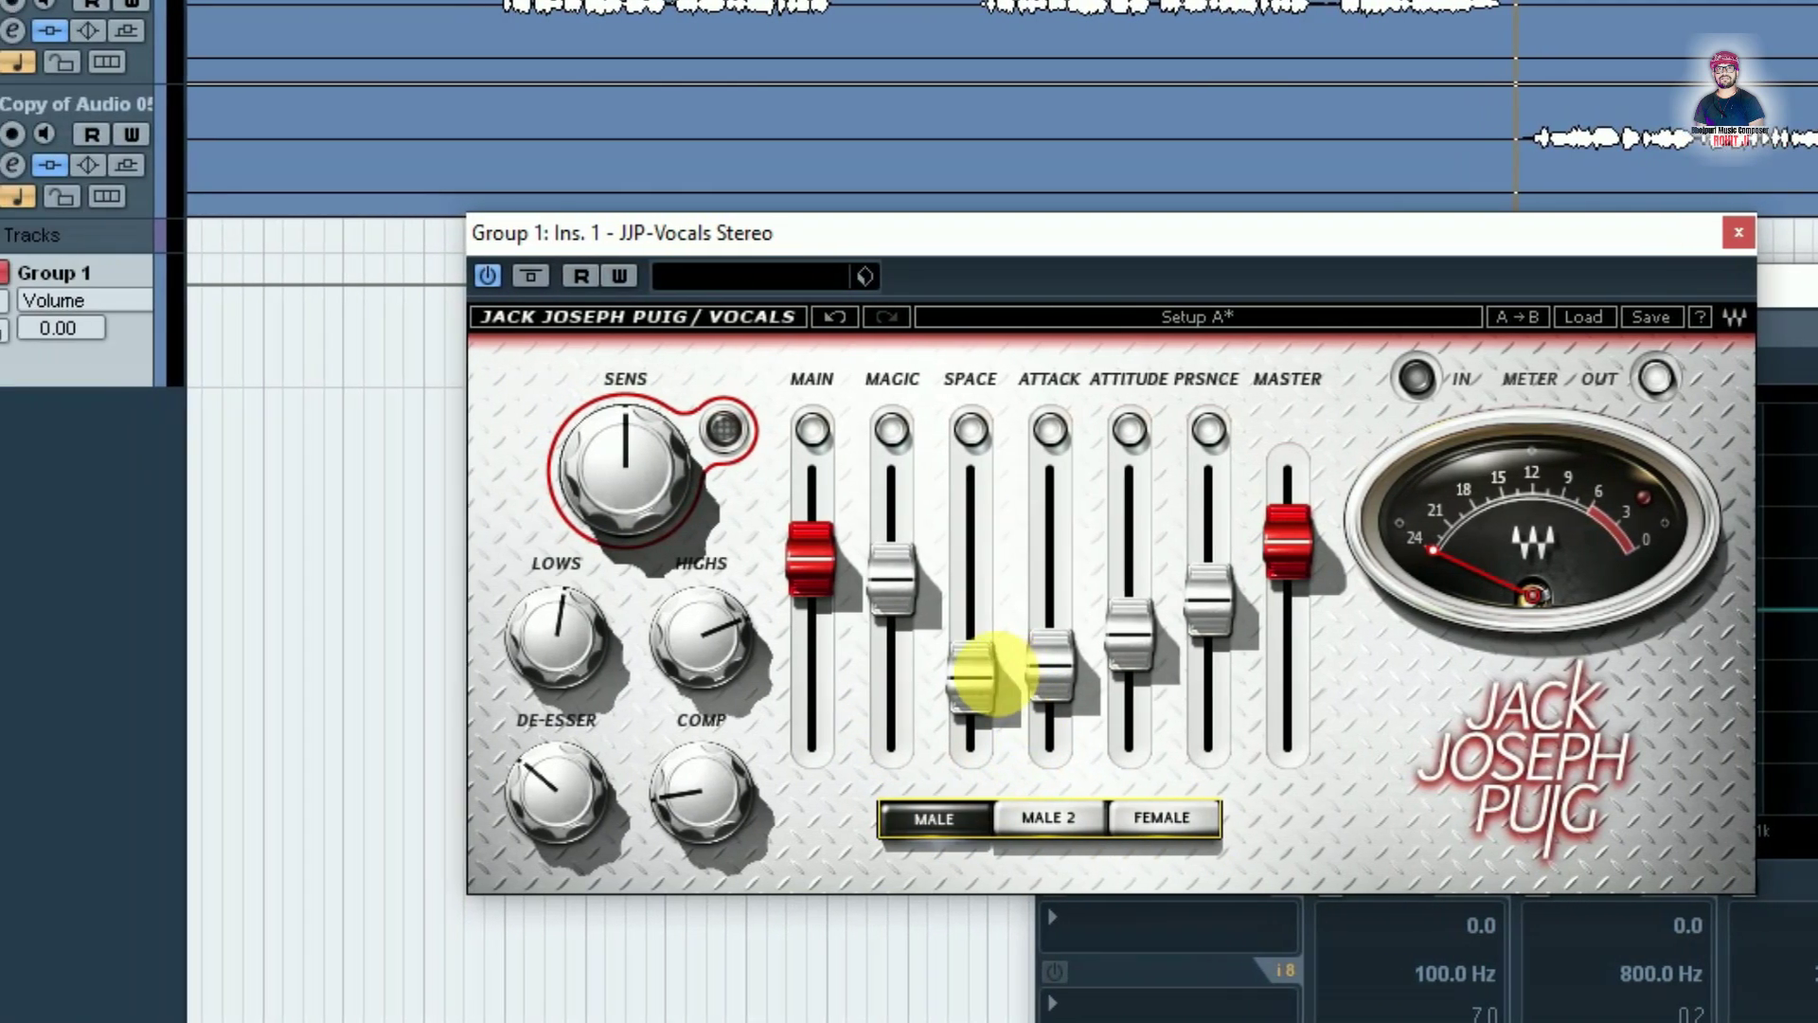
Lower the Main, Magic, Space, Attack, Attitude, Presence and Master faders of JJP-Vocals to their minimum
{"action": "left_click_drag", "start_coordinate": [891, 573], "coordinate": [891, 710]}
{"action": "left_click_drag", "start_coordinate": [812, 549], "coordinate": [750, 712]}
{"action": "left_click_drag", "start_coordinate": [904, 678], "coordinate": [885, 710]}
{"action": "left_click_drag", "start_coordinate": [962, 629], "coordinate": [959, 712]}
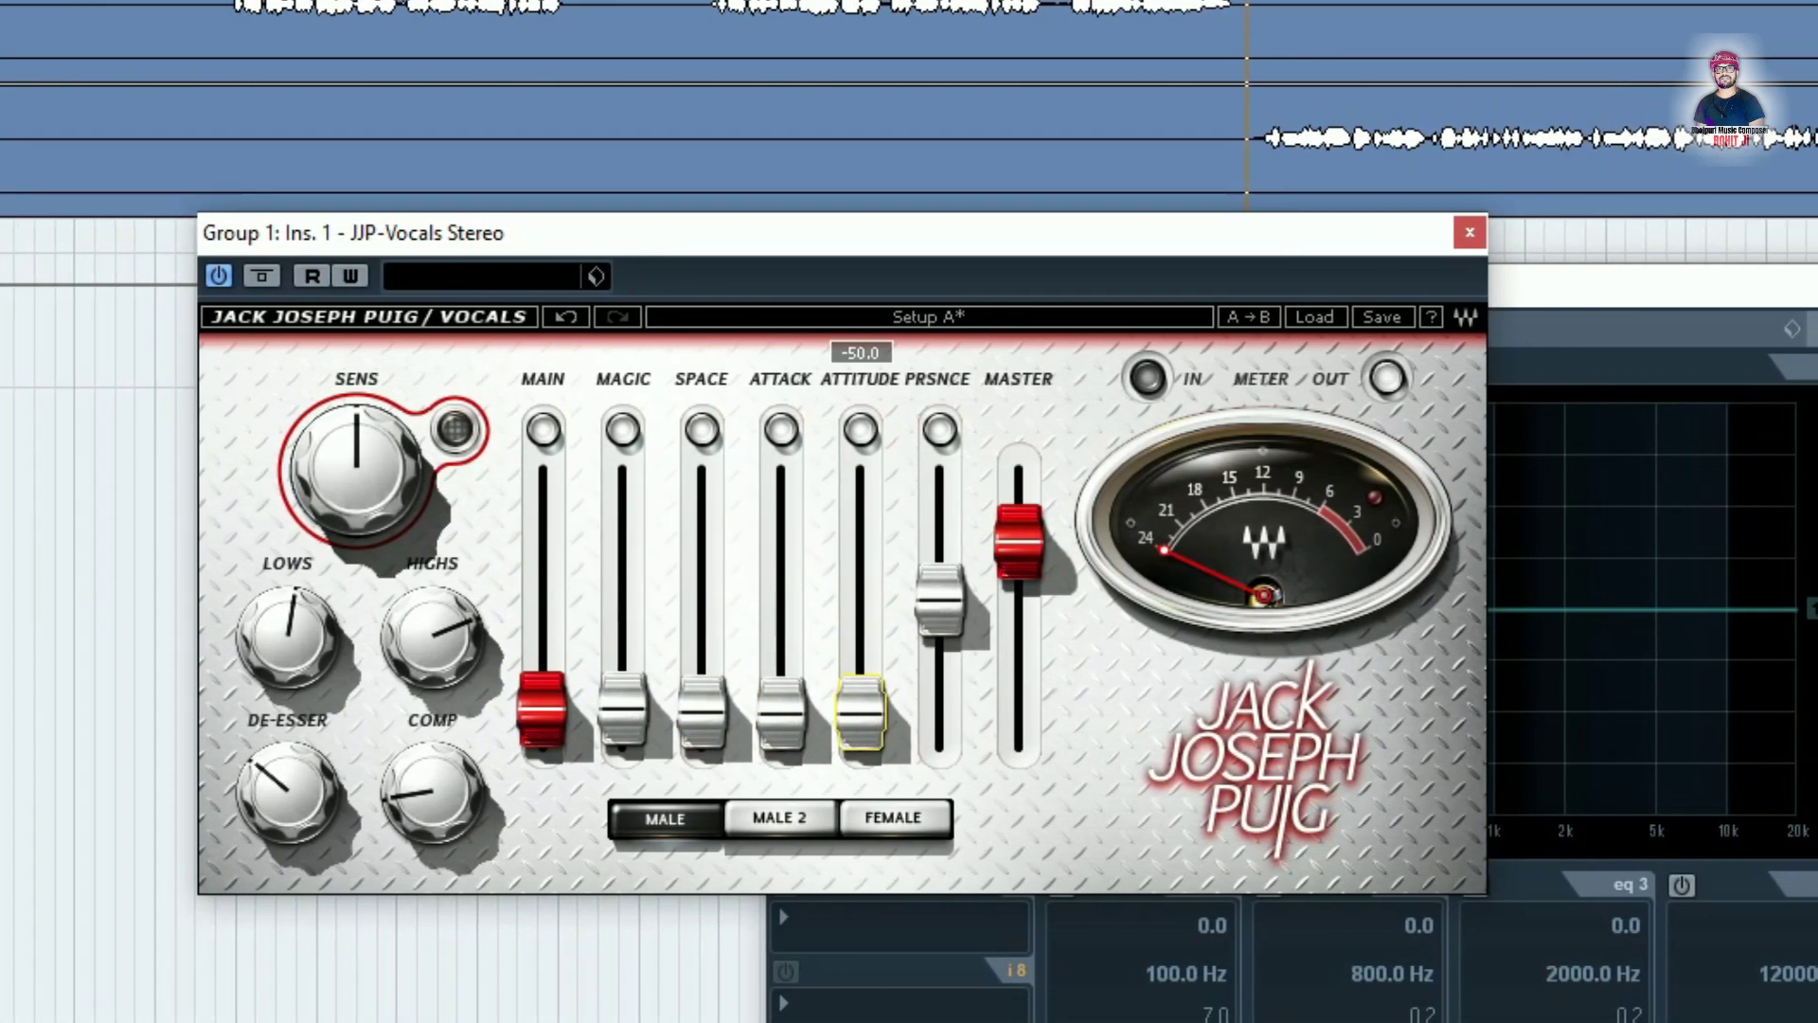
{"action": "left_click_drag", "start_coordinate": [939, 599], "coordinate": [940, 712]}
{"action": "left_click_drag", "start_coordinate": [1019, 540], "coordinate": [1019, 712]}
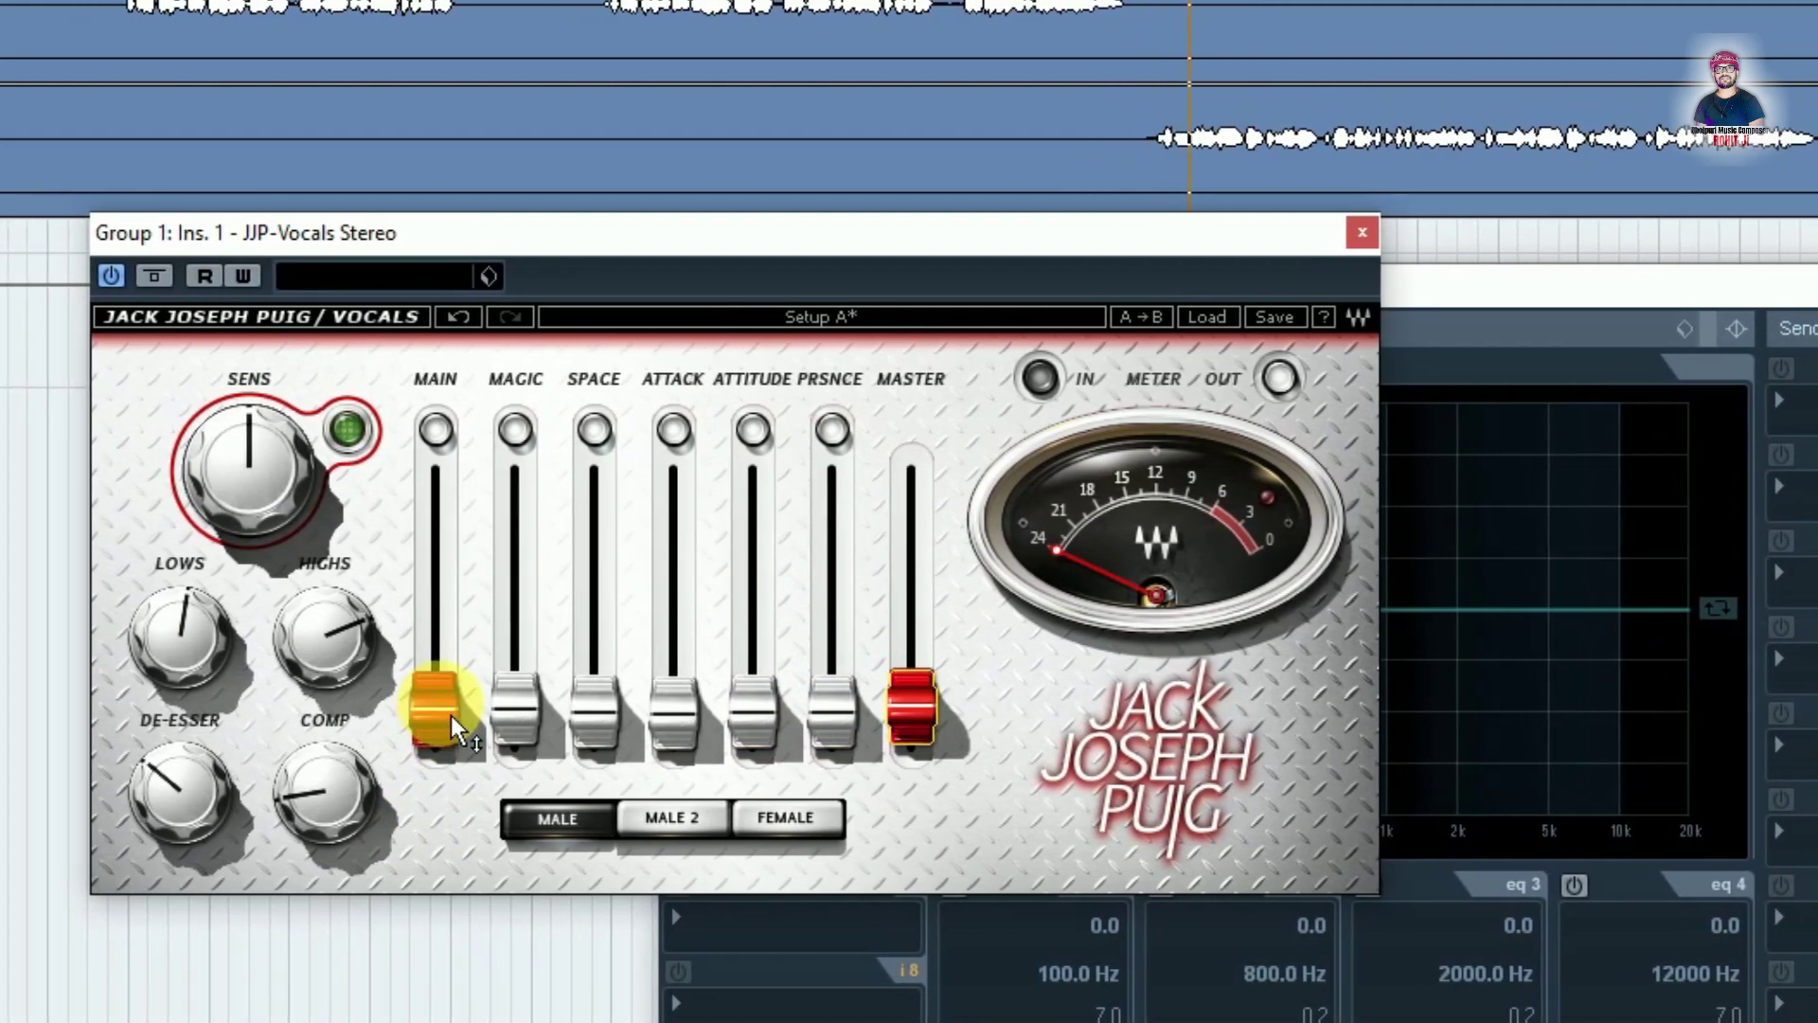
Set the JJP-Vocals Main fader to -6 and the Master fader to 0
{"action": "left_click_drag", "start_coordinate": [407, 710], "coordinate": [620, 583]}
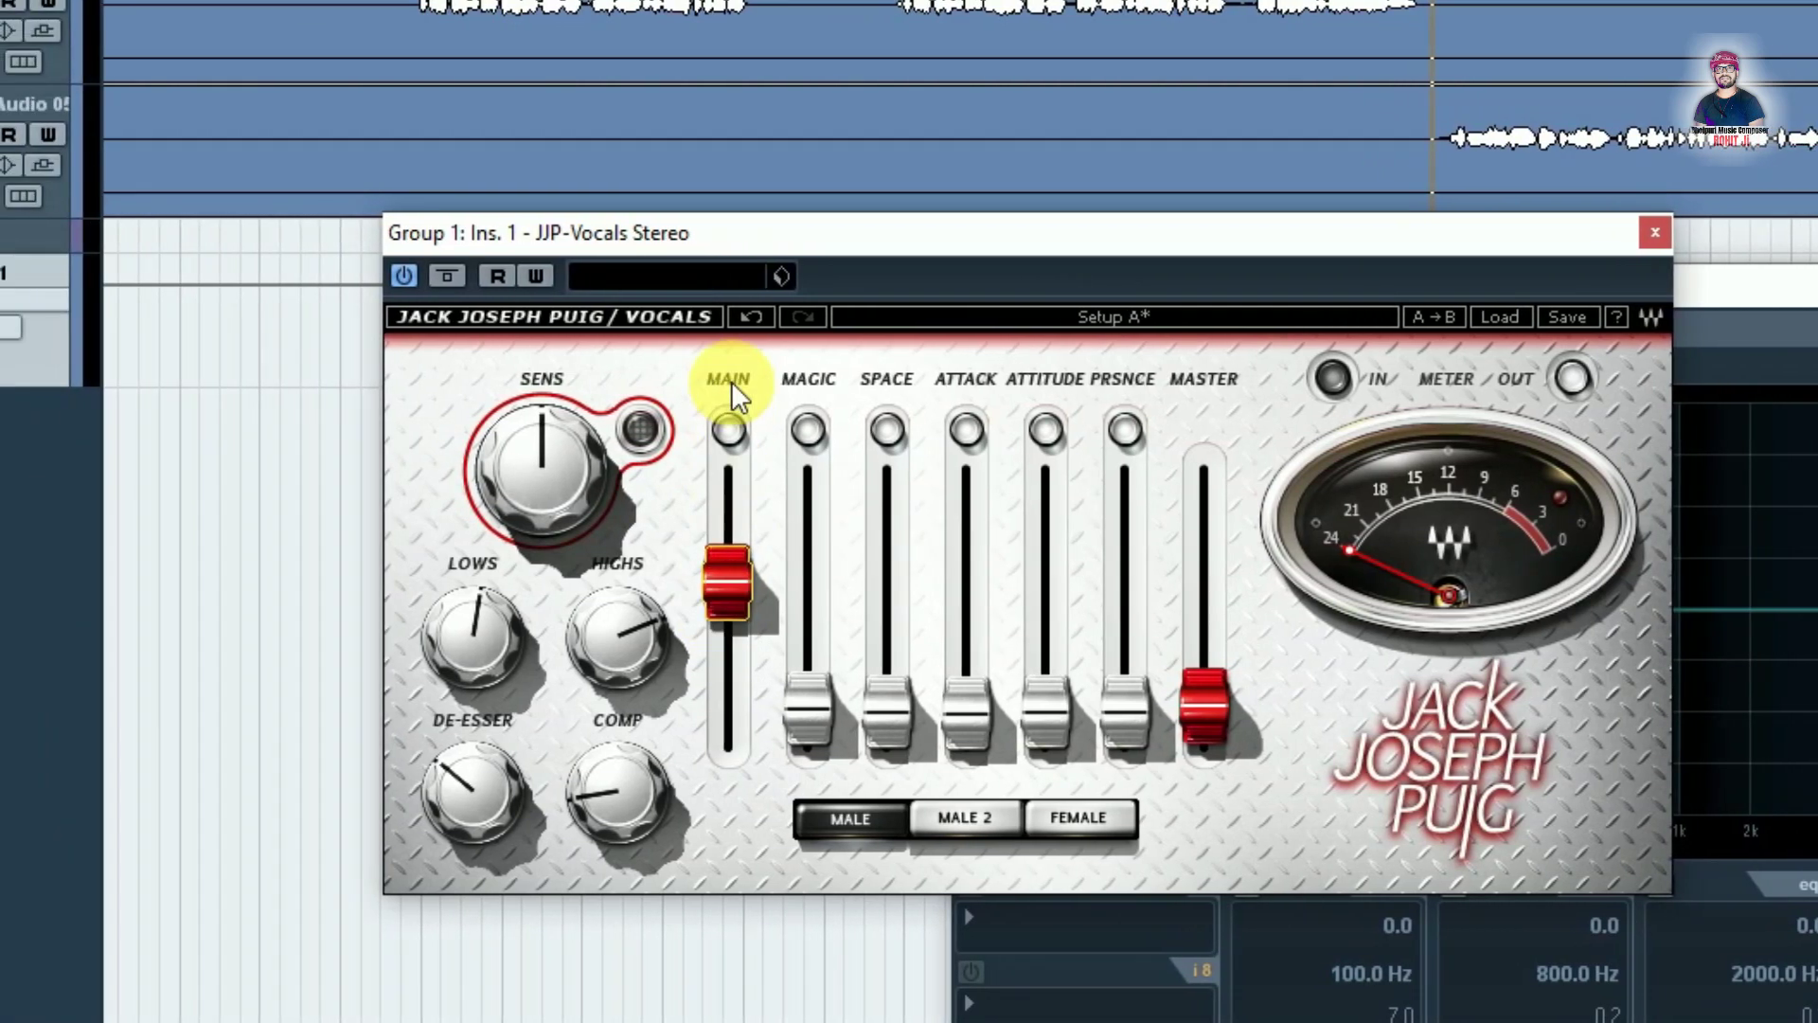
{"action": "left_click", "coordinate": [737, 375]}
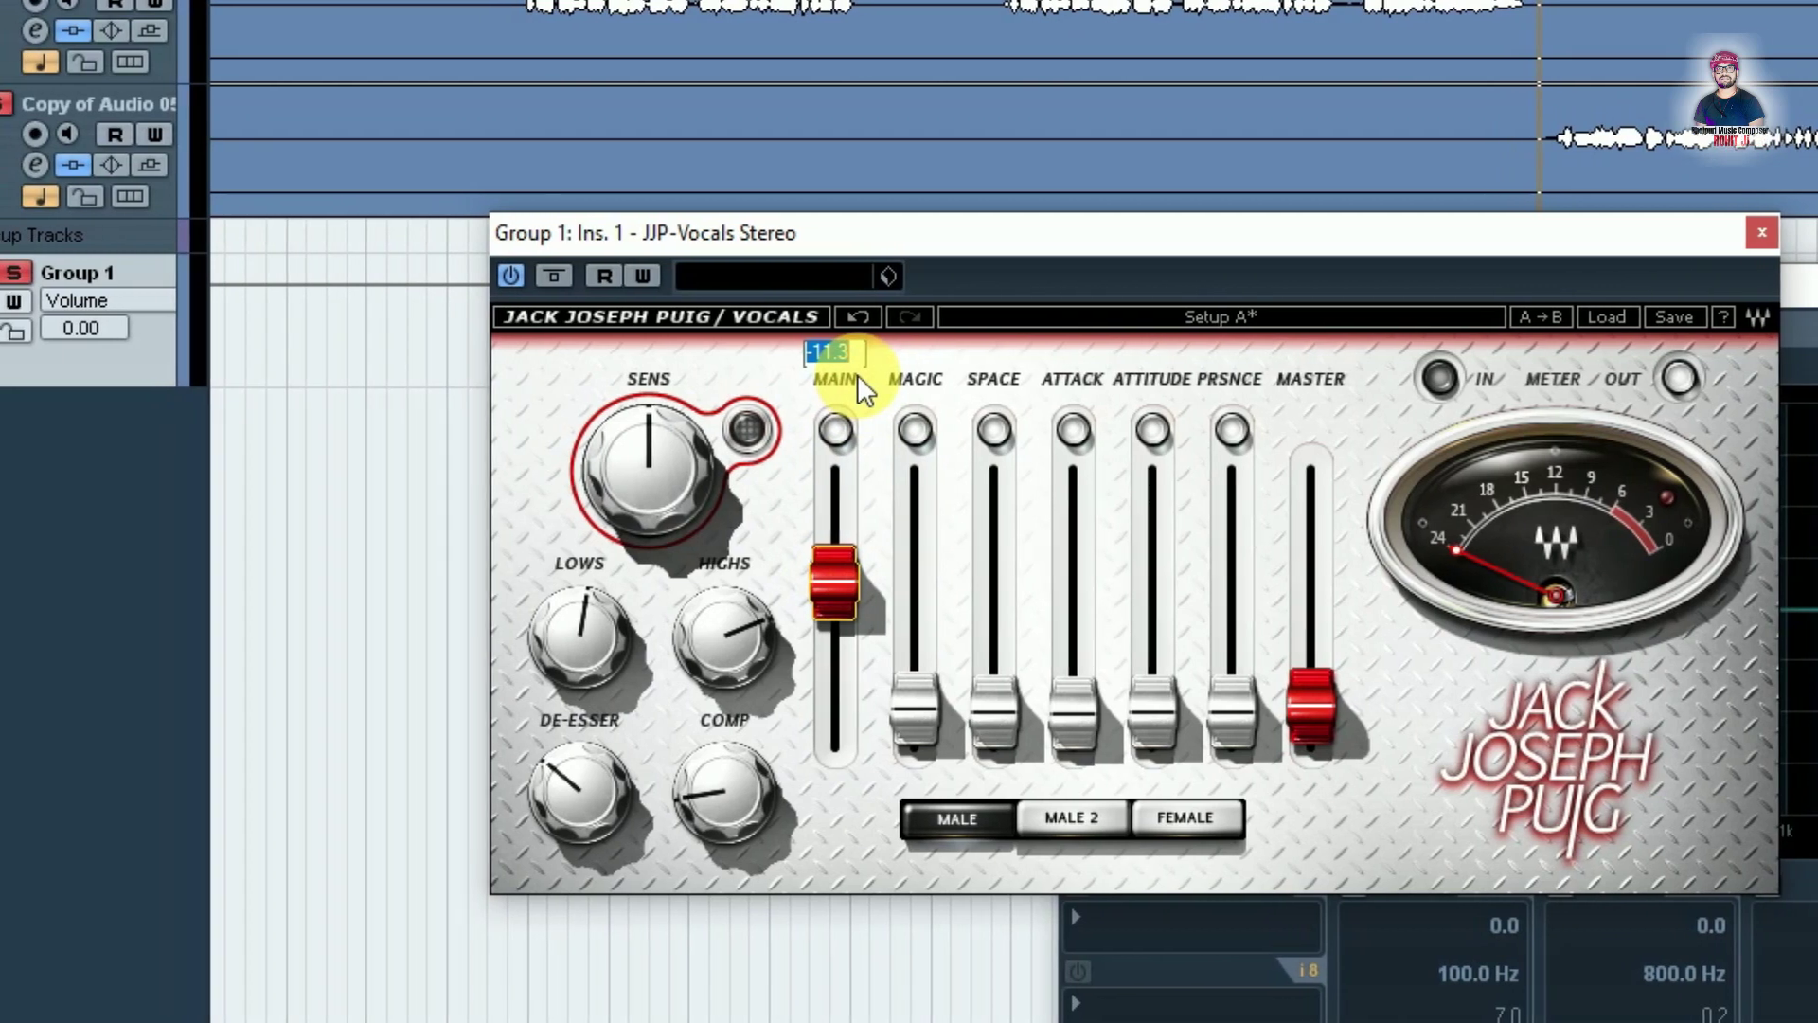
{"action": "type", "text": "-6"}
{"action": "key", "text": "Return"}
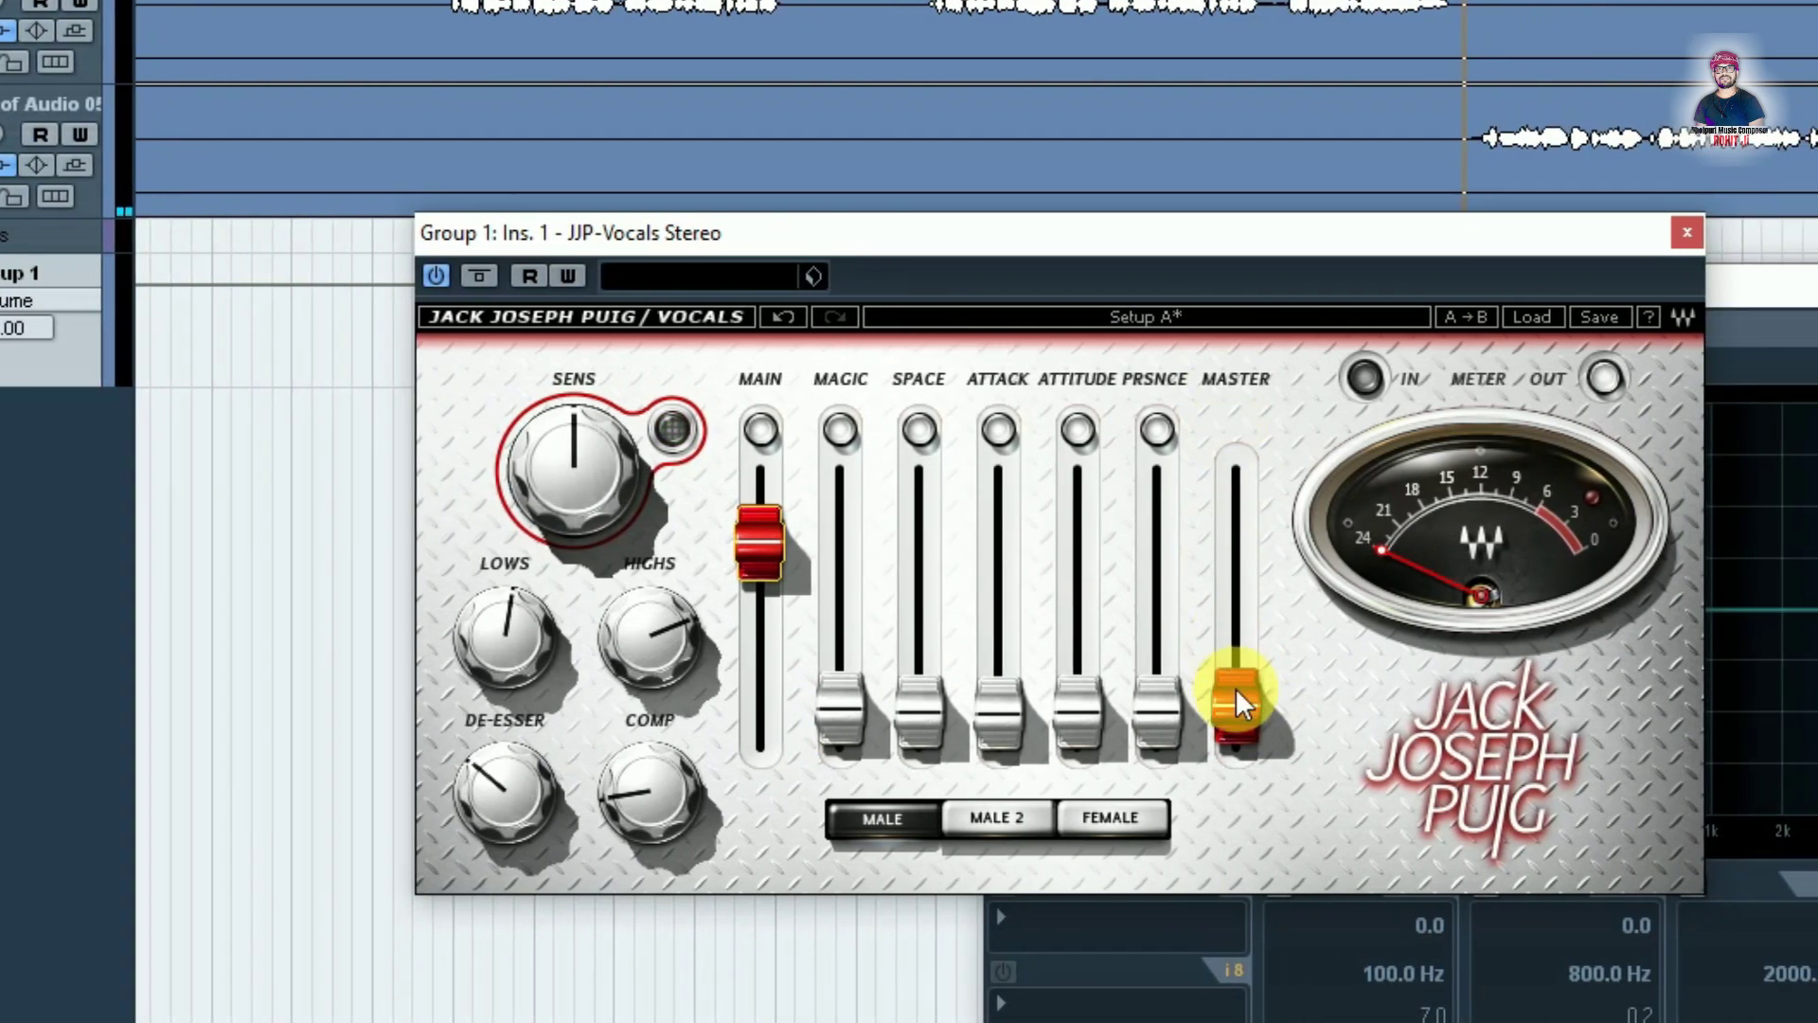
{"action": "left_click", "coordinate": [1308, 706]}
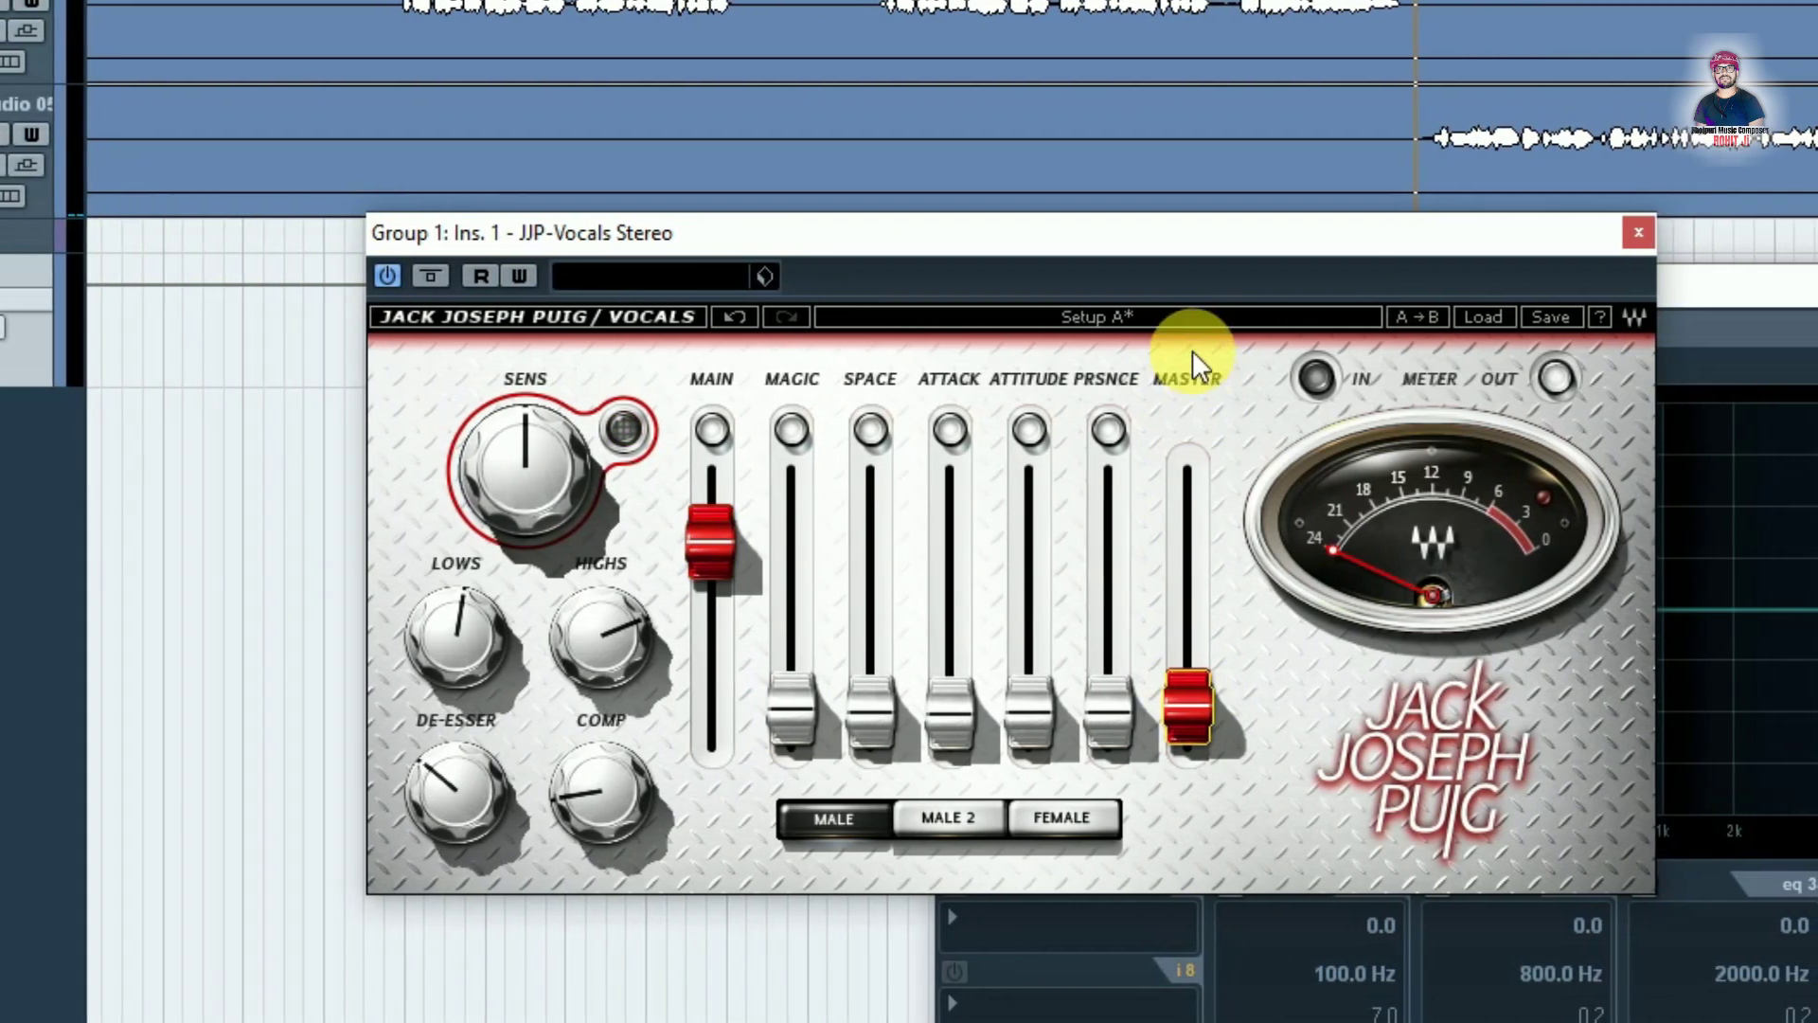
{"action": "left_click", "coordinate": [1229, 360]}
{"action": "type", "text": "0"}
{"action": "key", "text": "Return"}
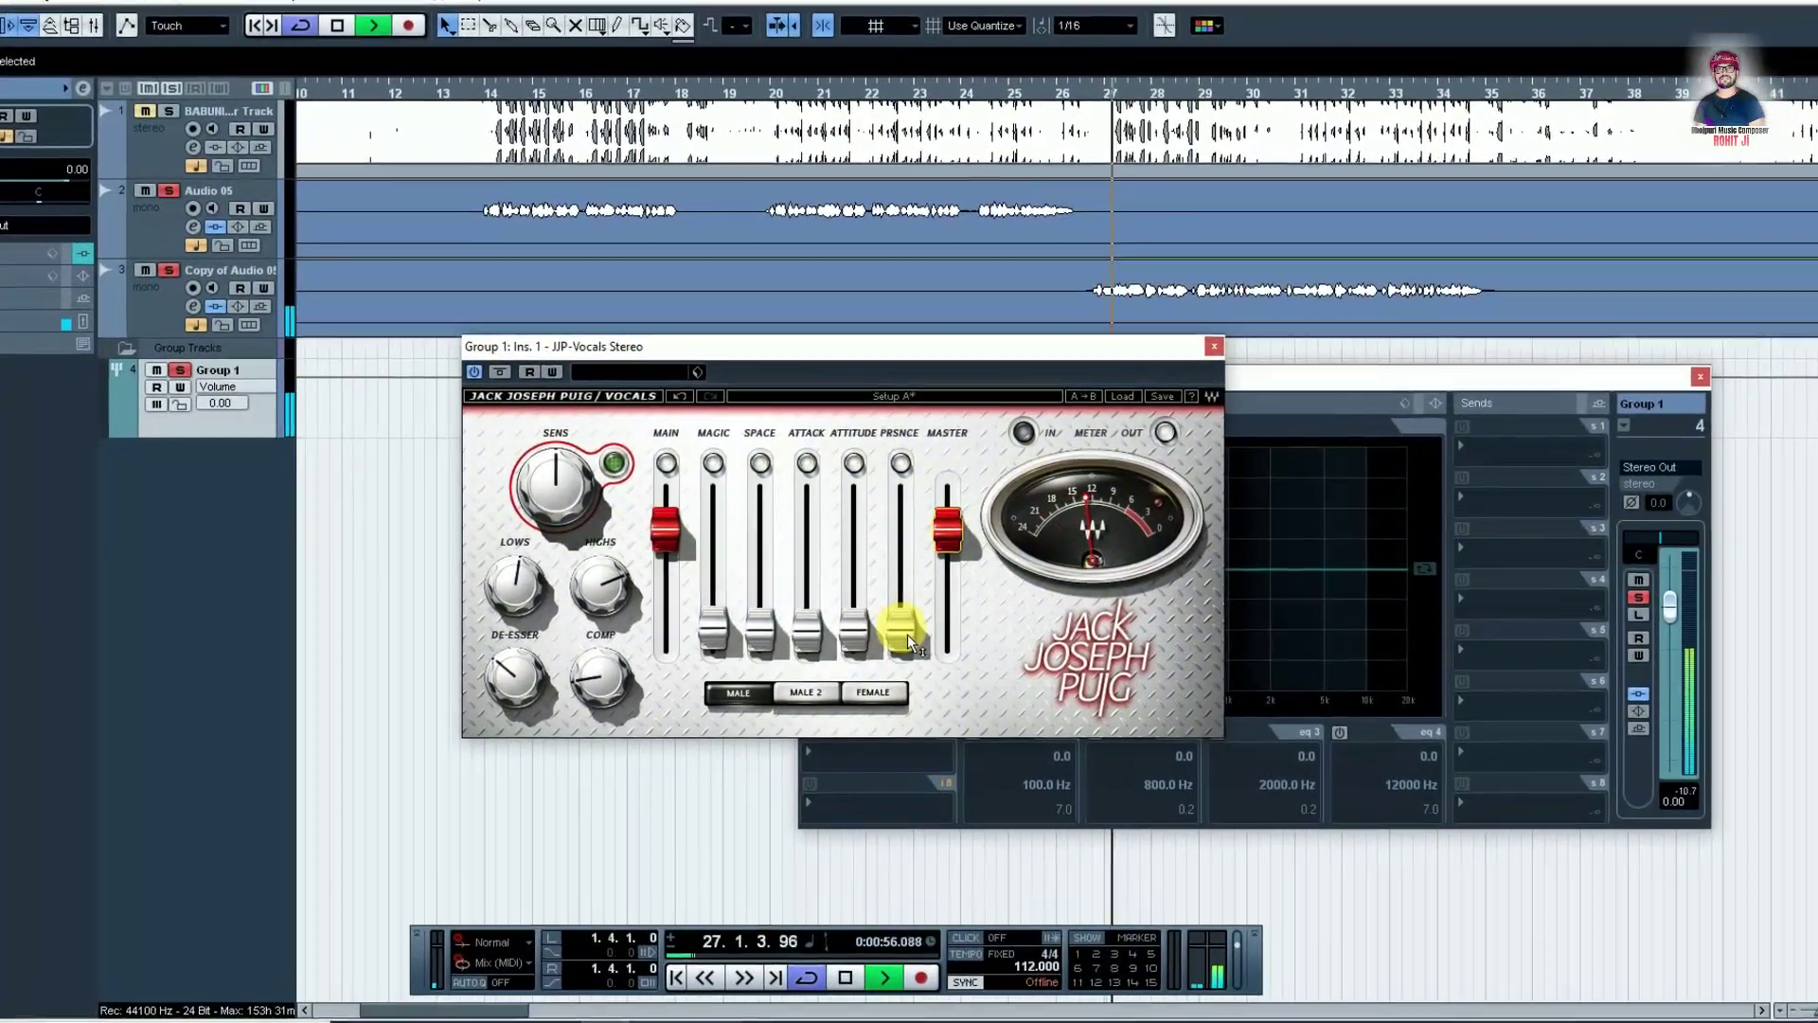
Raise the JJP-Vocals Presence fader to about -26 and bring the Attitude fader up to around mid-travel
{"action": "left_click", "coordinate": [901, 628]}
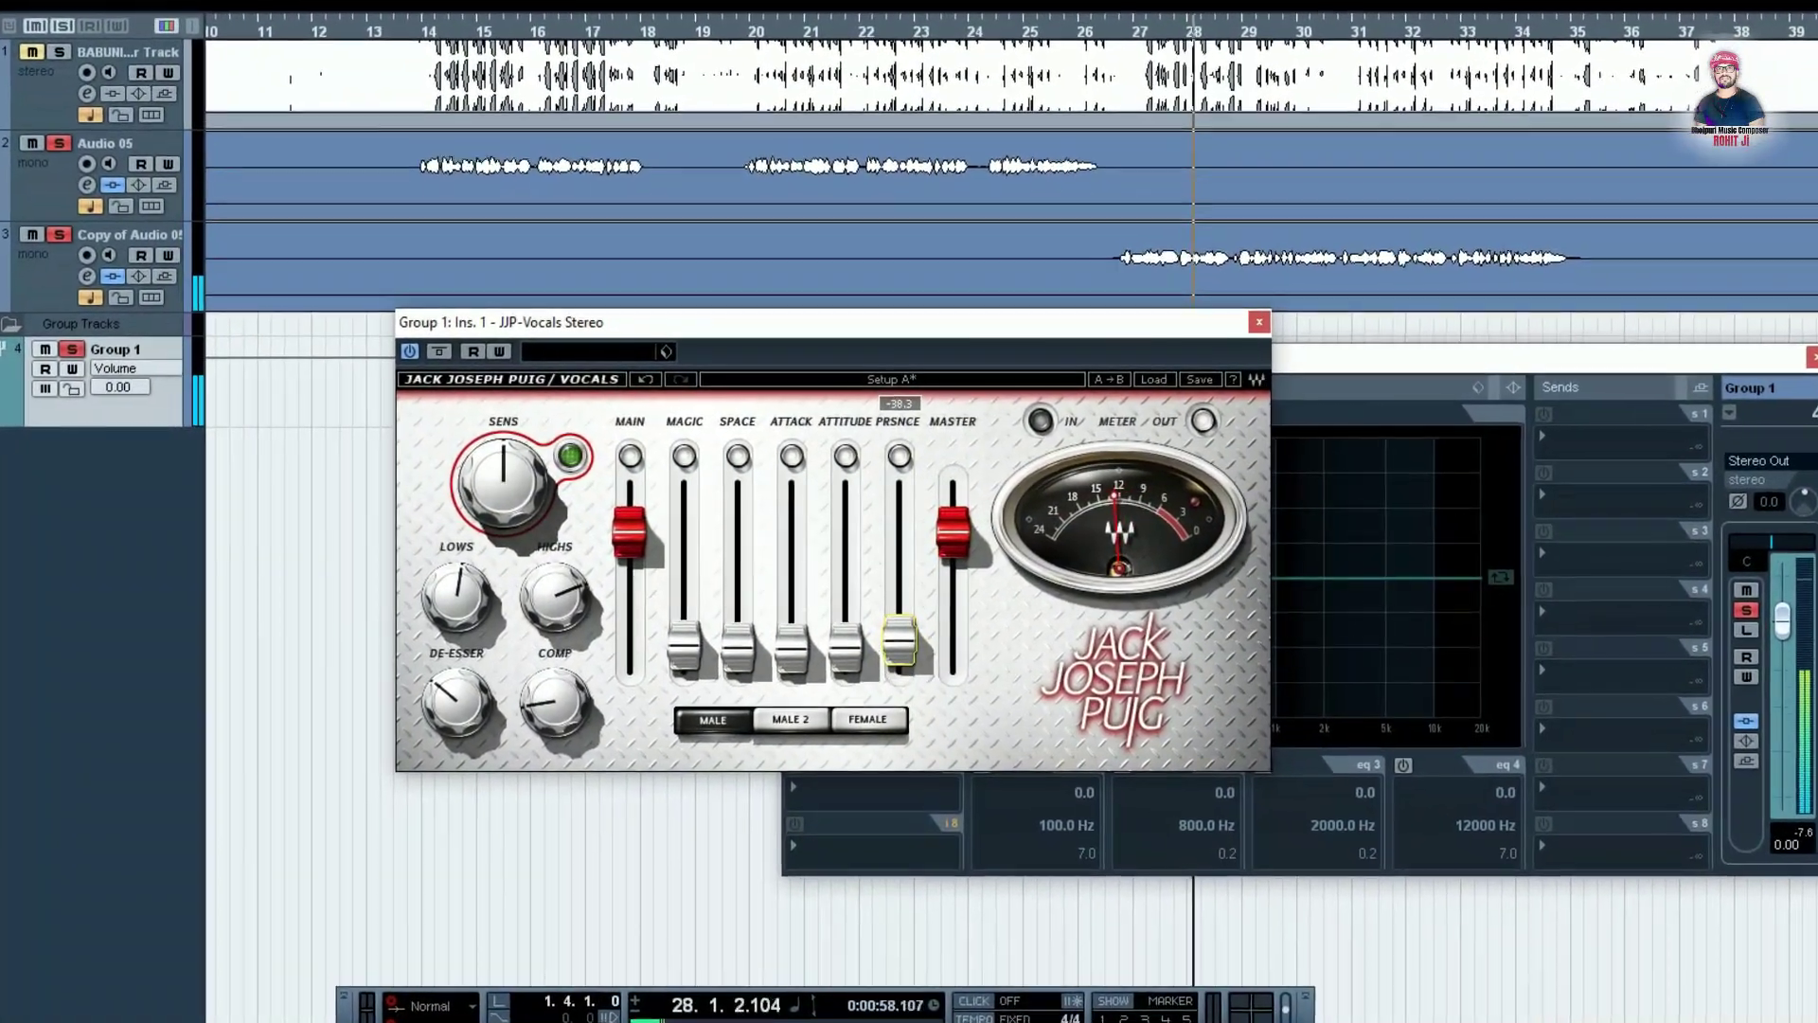
{"action": "mouse_move", "coordinate": [901, 636]}
{"action": "left_mouse_down"}
{"action": "mouse_move", "coordinate": [899, 505]}
{"action": "mouse_move", "coordinate": [897, 631]}
{"action": "left_mouse_up"}
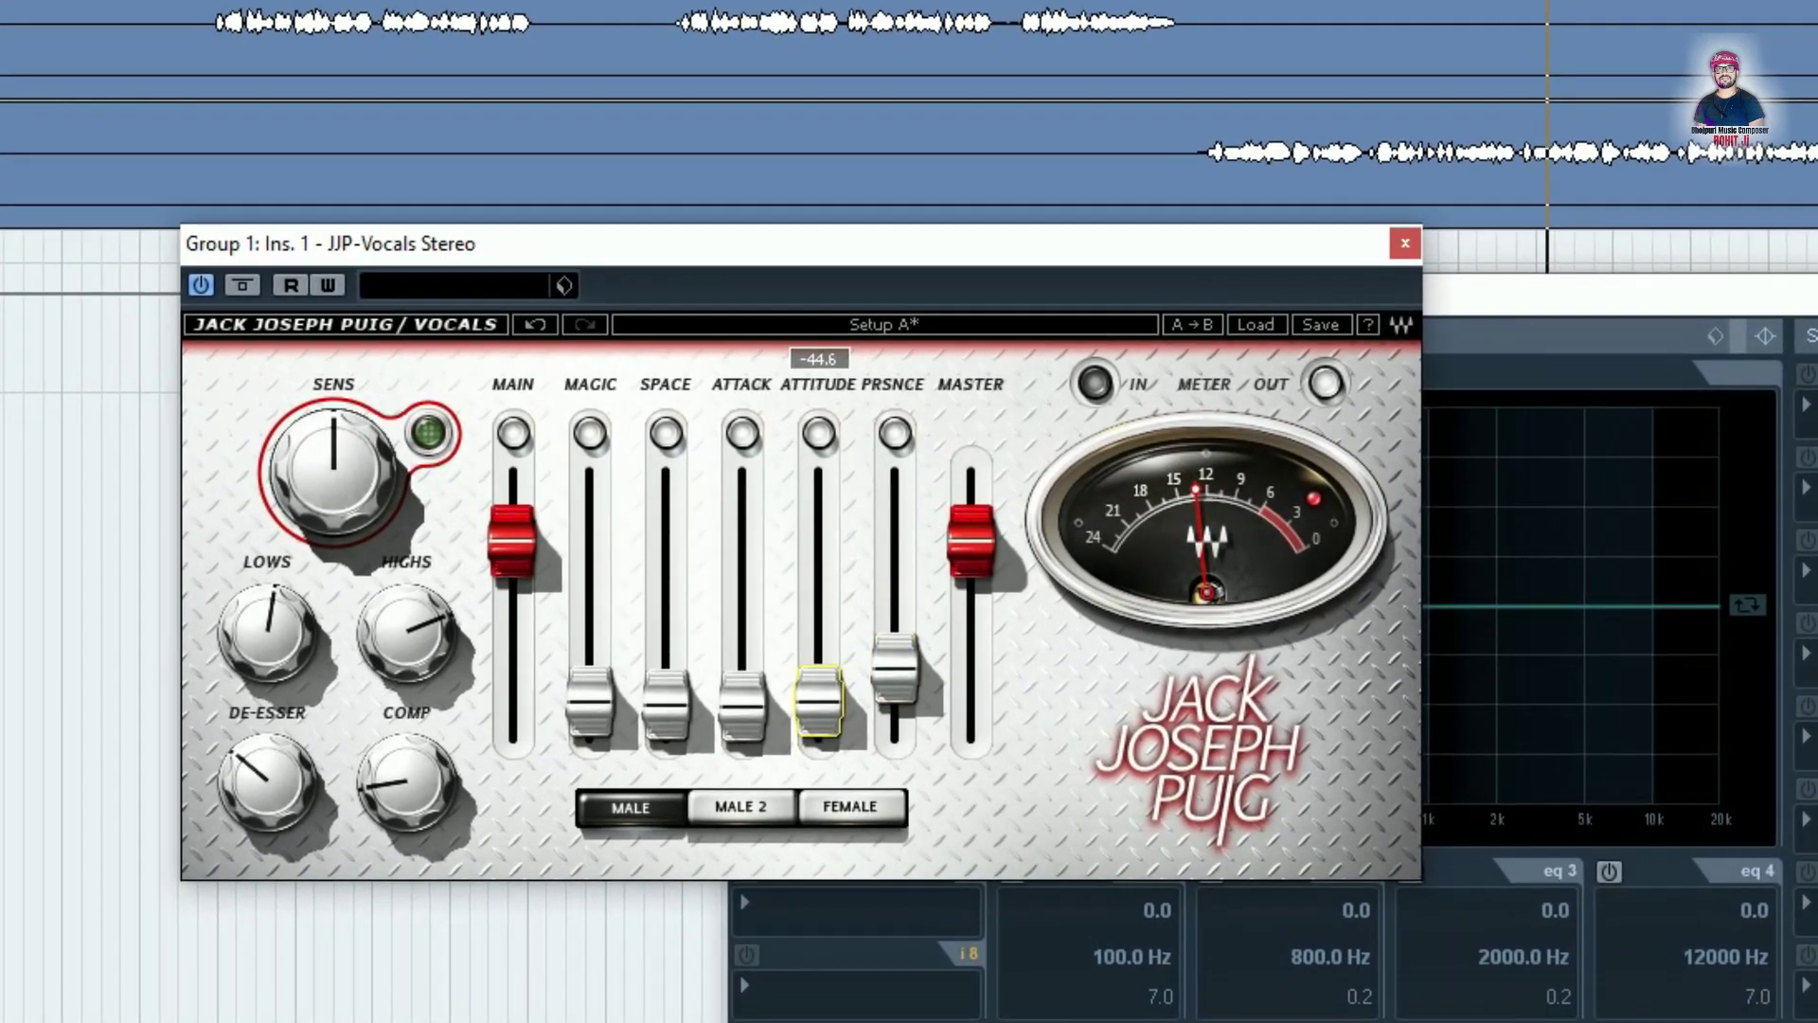
{"action": "left_click_drag", "start_coordinate": [820, 700], "coordinate": [816, 592]}
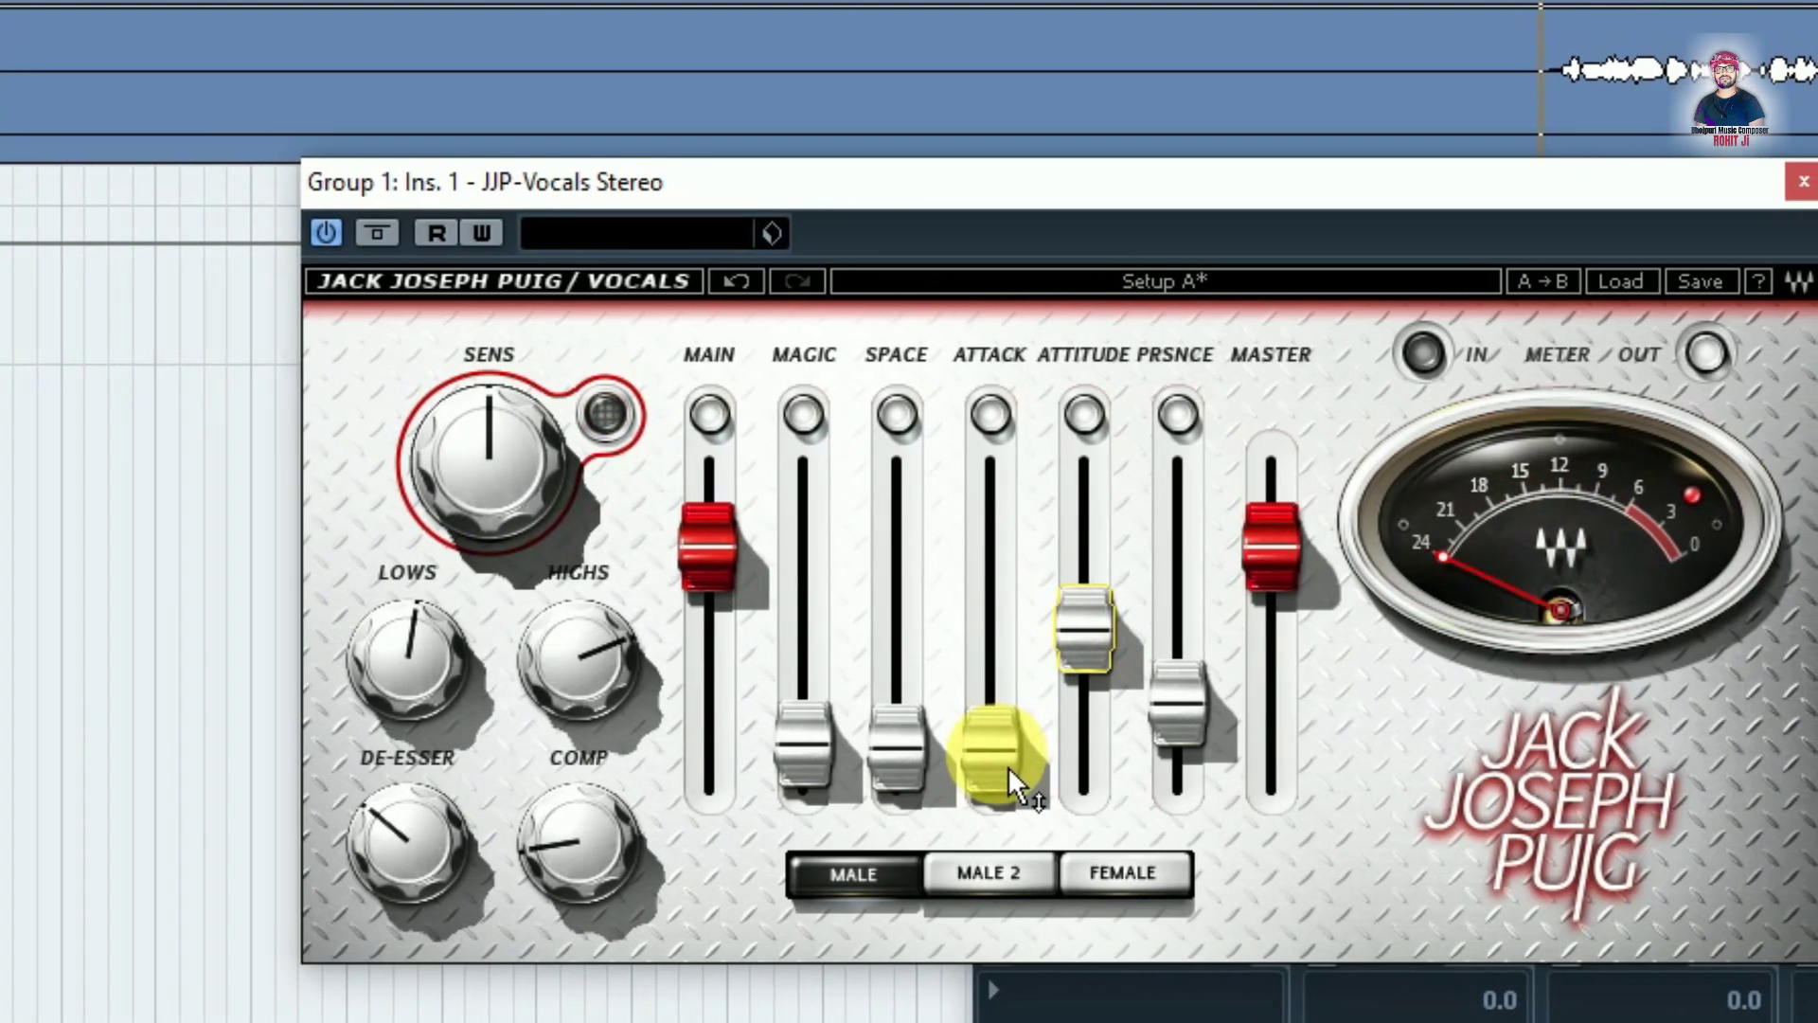
Raise the Attack fader moderately, Space slightly and Magic well above the middle in JJP-Vocals, and close the plug-in
{"action": "left_click_drag", "start_coordinate": [1007, 765], "coordinate": [841, 686]}
{"action": "left_click_drag", "start_coordinate": [663, 768], "coordinate": [597, 725]}
{"action": "left_click", "coordinate": [503, 743]}
{"action": "left_click_drag", "start_coordinate": [499, 666], "coordinate": [499, 525]}
{"action": "left_click_drag", "start_coordinate": [499, 442], "coordinate": [502, 426]}
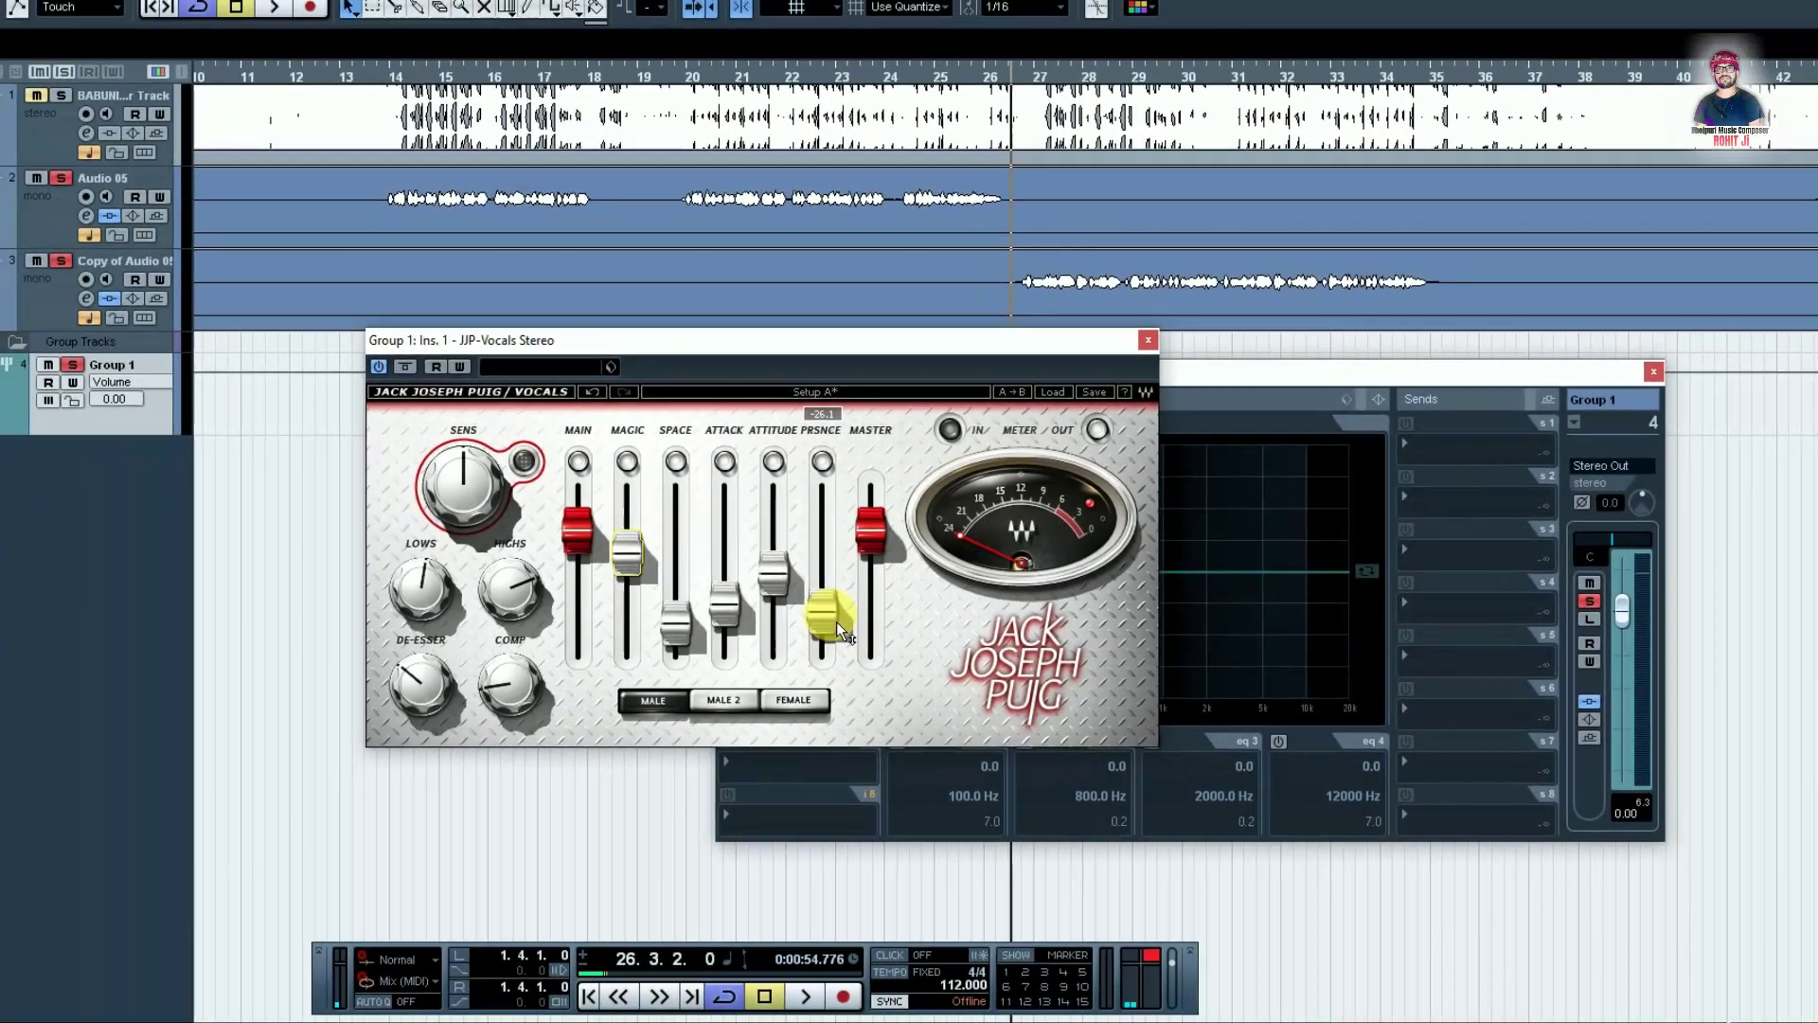
{"action": "mouse_move", "coordinate": [748, 640]}
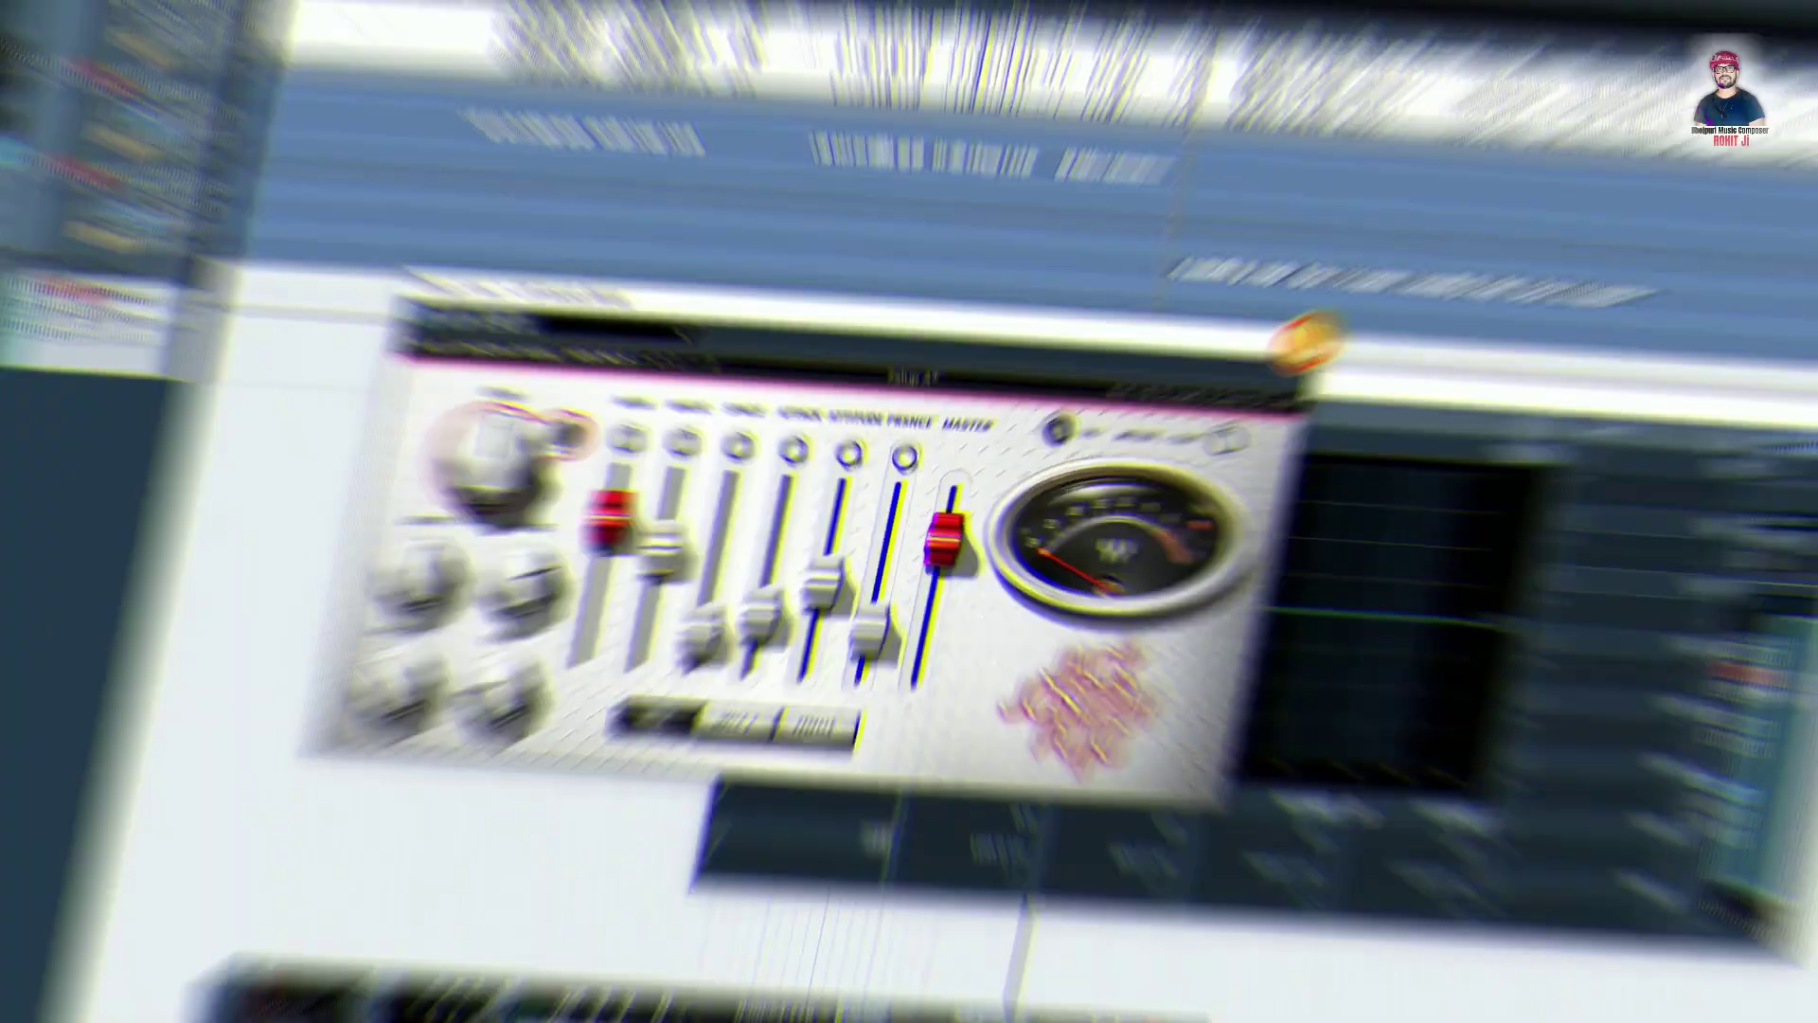
{"action": "left_click", "coordinate": [1192, 359]}
Load MHORSE into the second insert slot of Group 1 with the MASTER SWEET preset, and close its window
{"action": "left_click", "coordinate": [876, 438]}
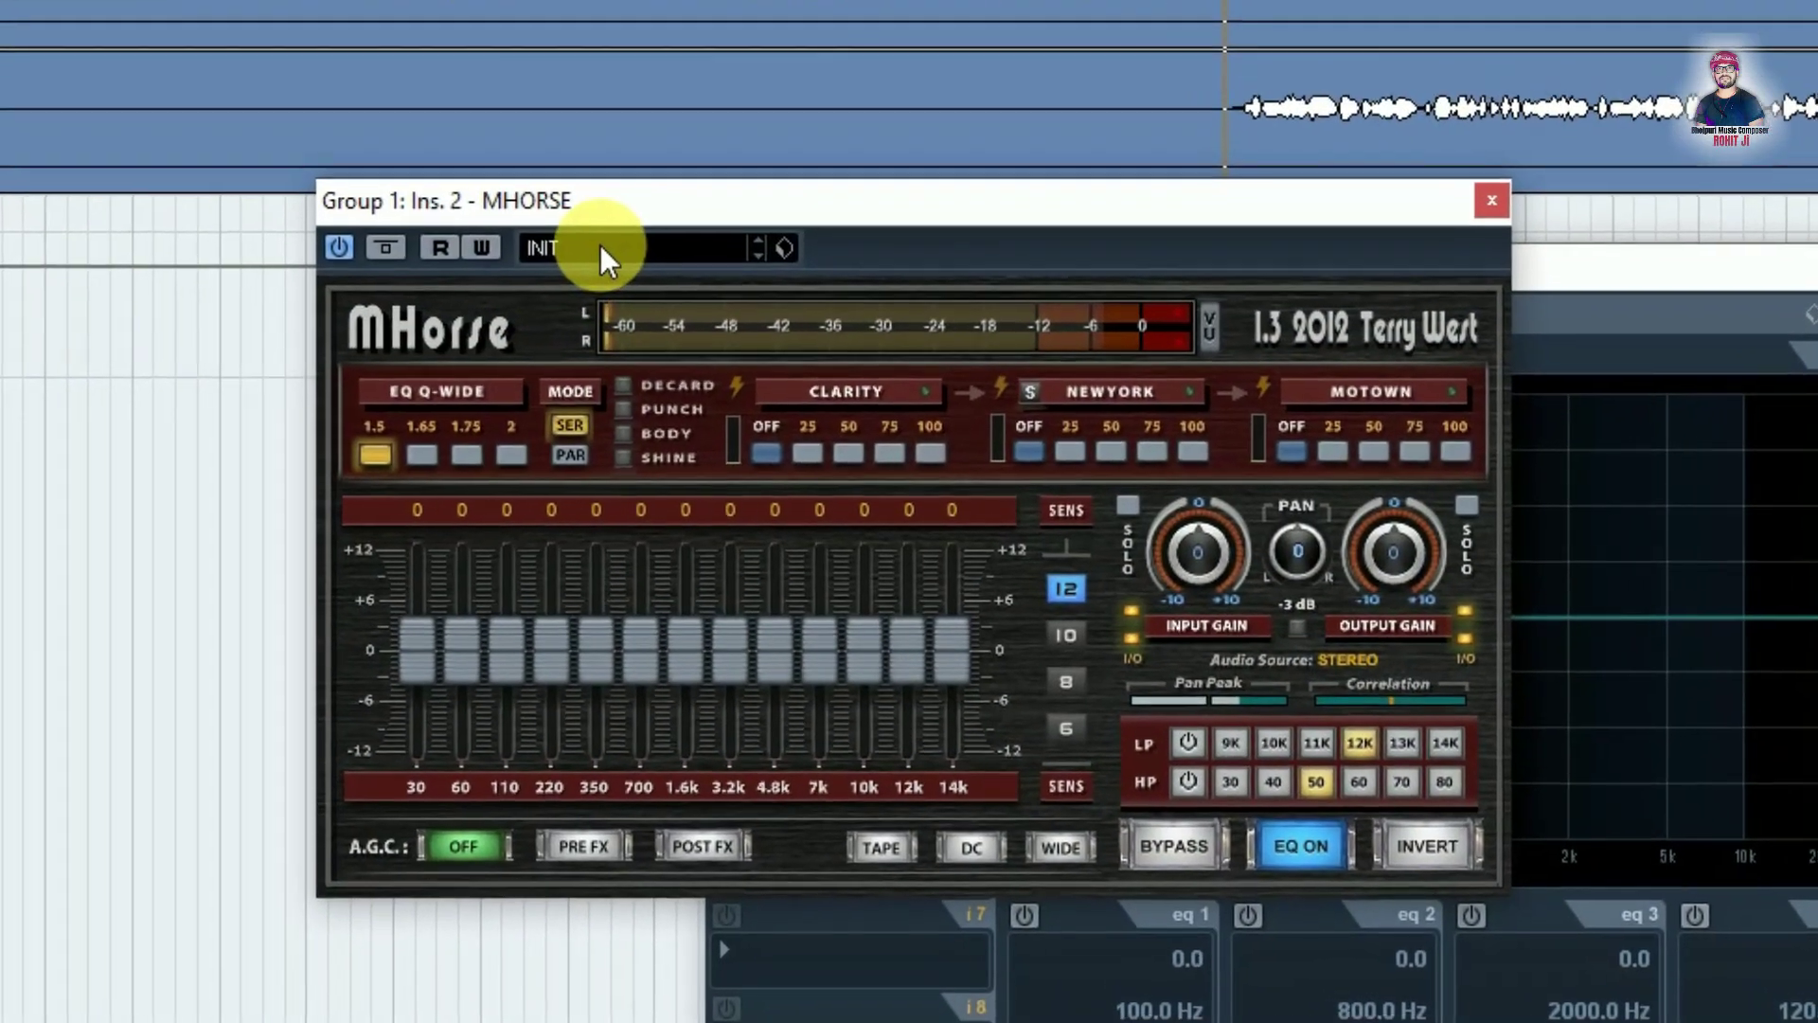
{"action": "left_click", "coordinate": [609, 276]}
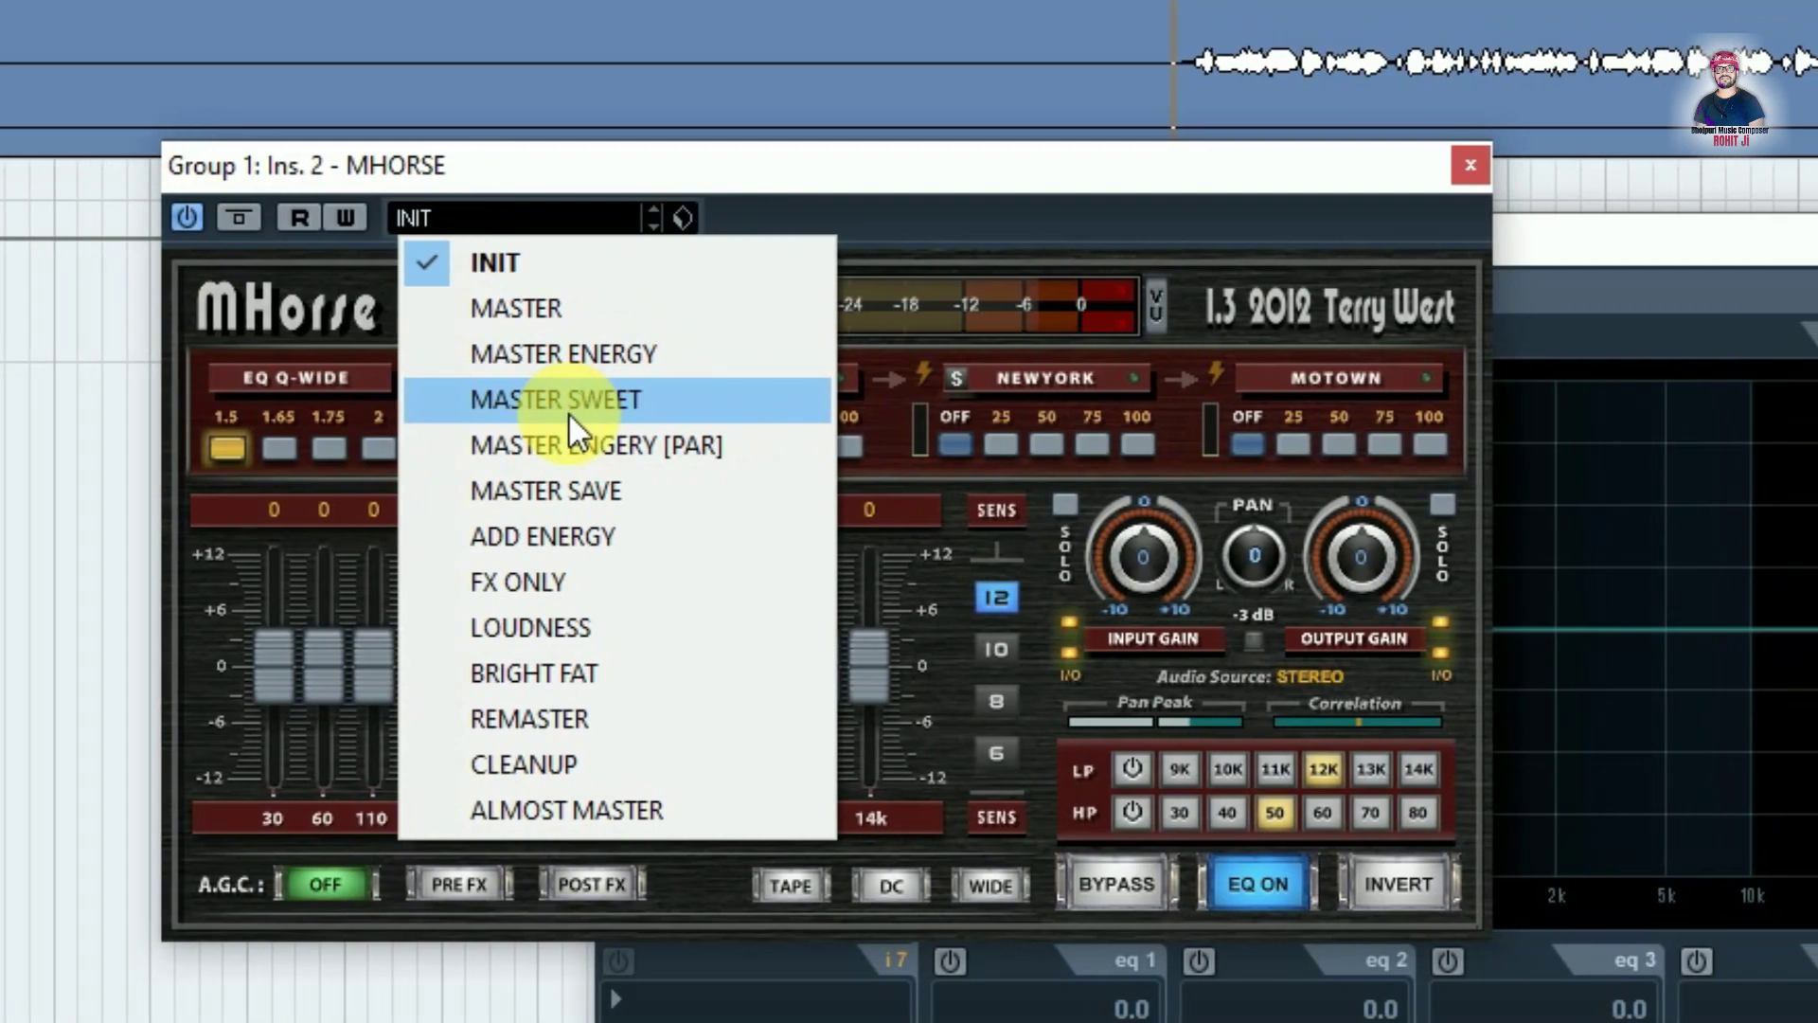
{"action": "left_click", "coordinate": [521, 412]}
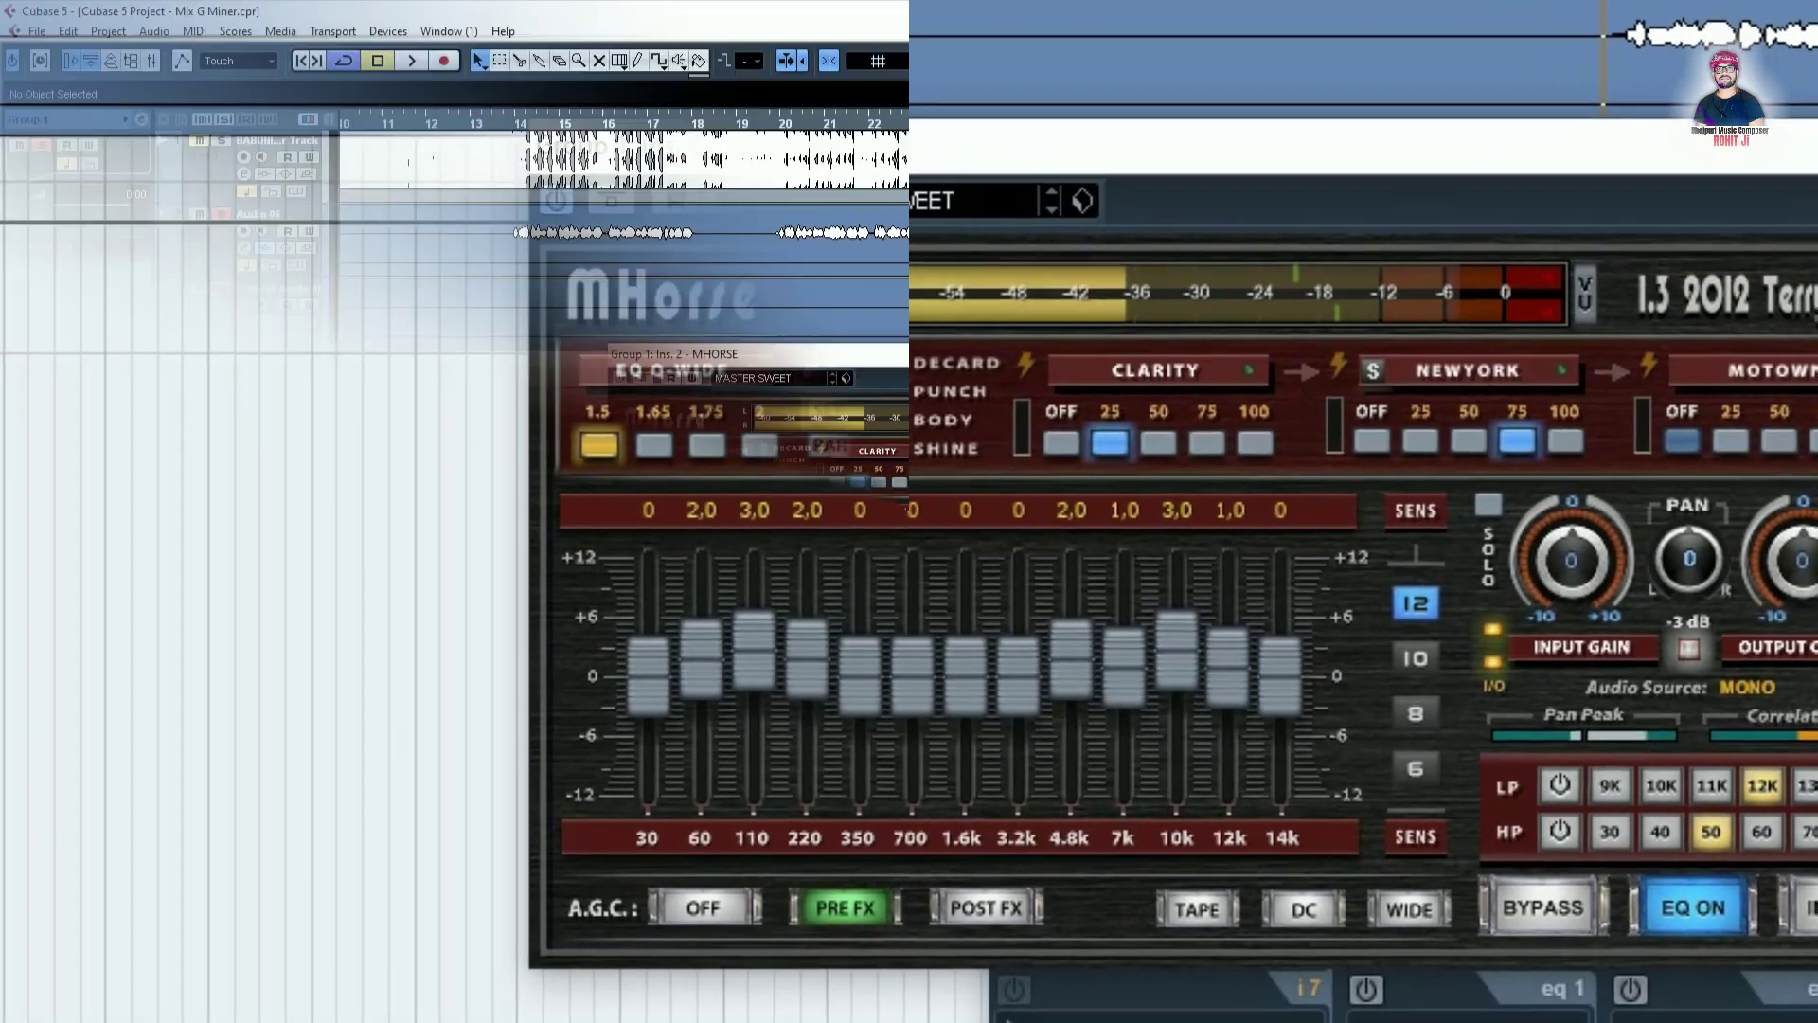
{"action": "left_click", "coordinate": [1809, 174]}
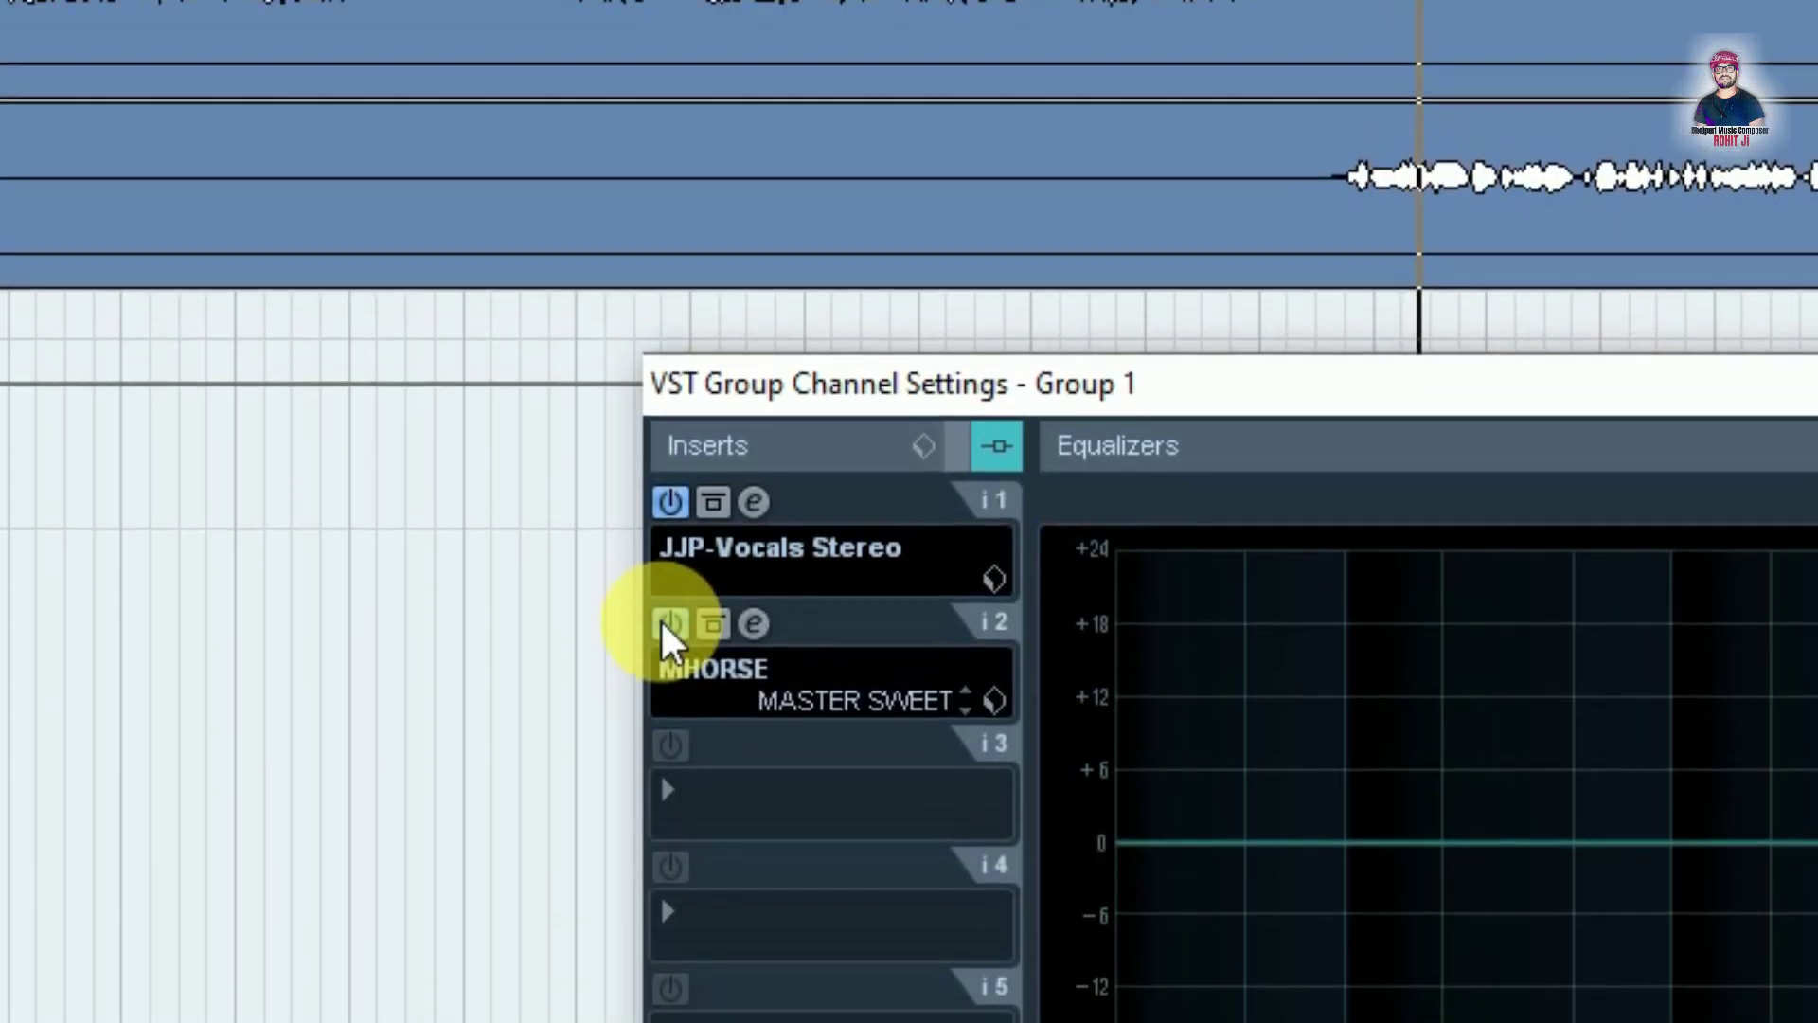
Compare Group 1's sound with MHORSE off and on, and review the MHORSE settings
{"action": "left_click", "coordinate": [669, 563]}
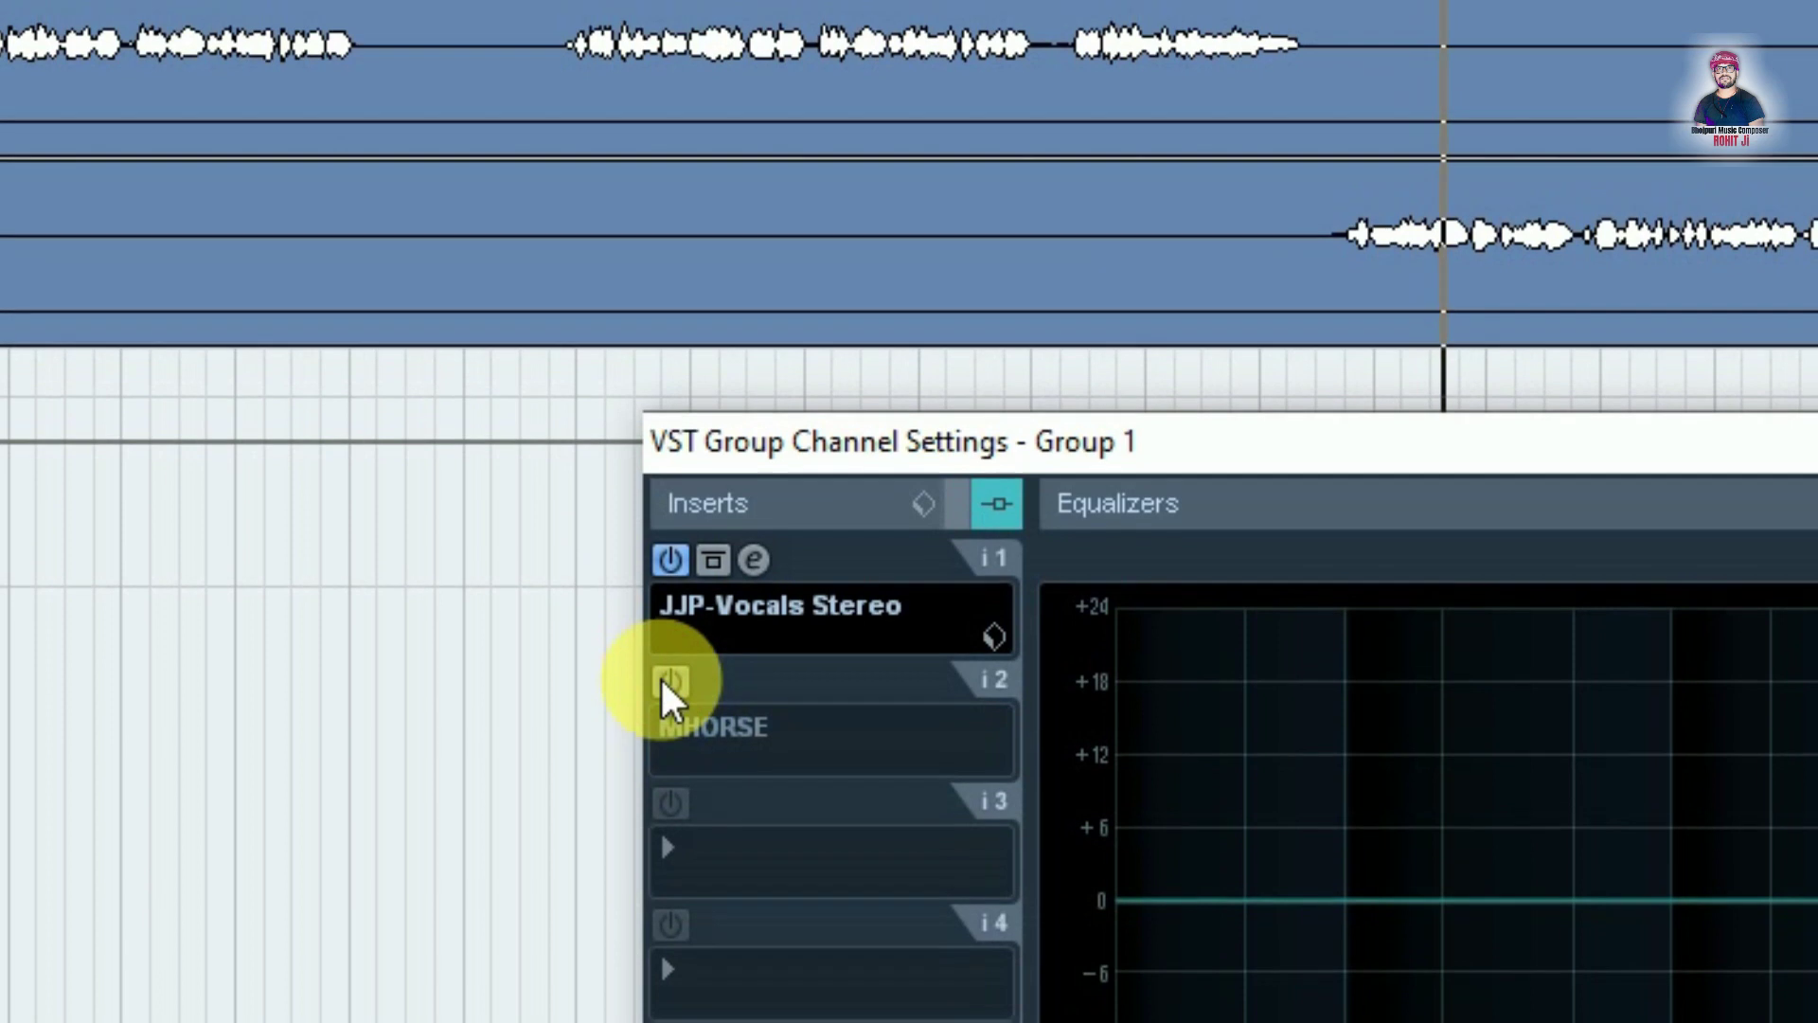
{"action": "left_click", "coordinate": [668, 562]}
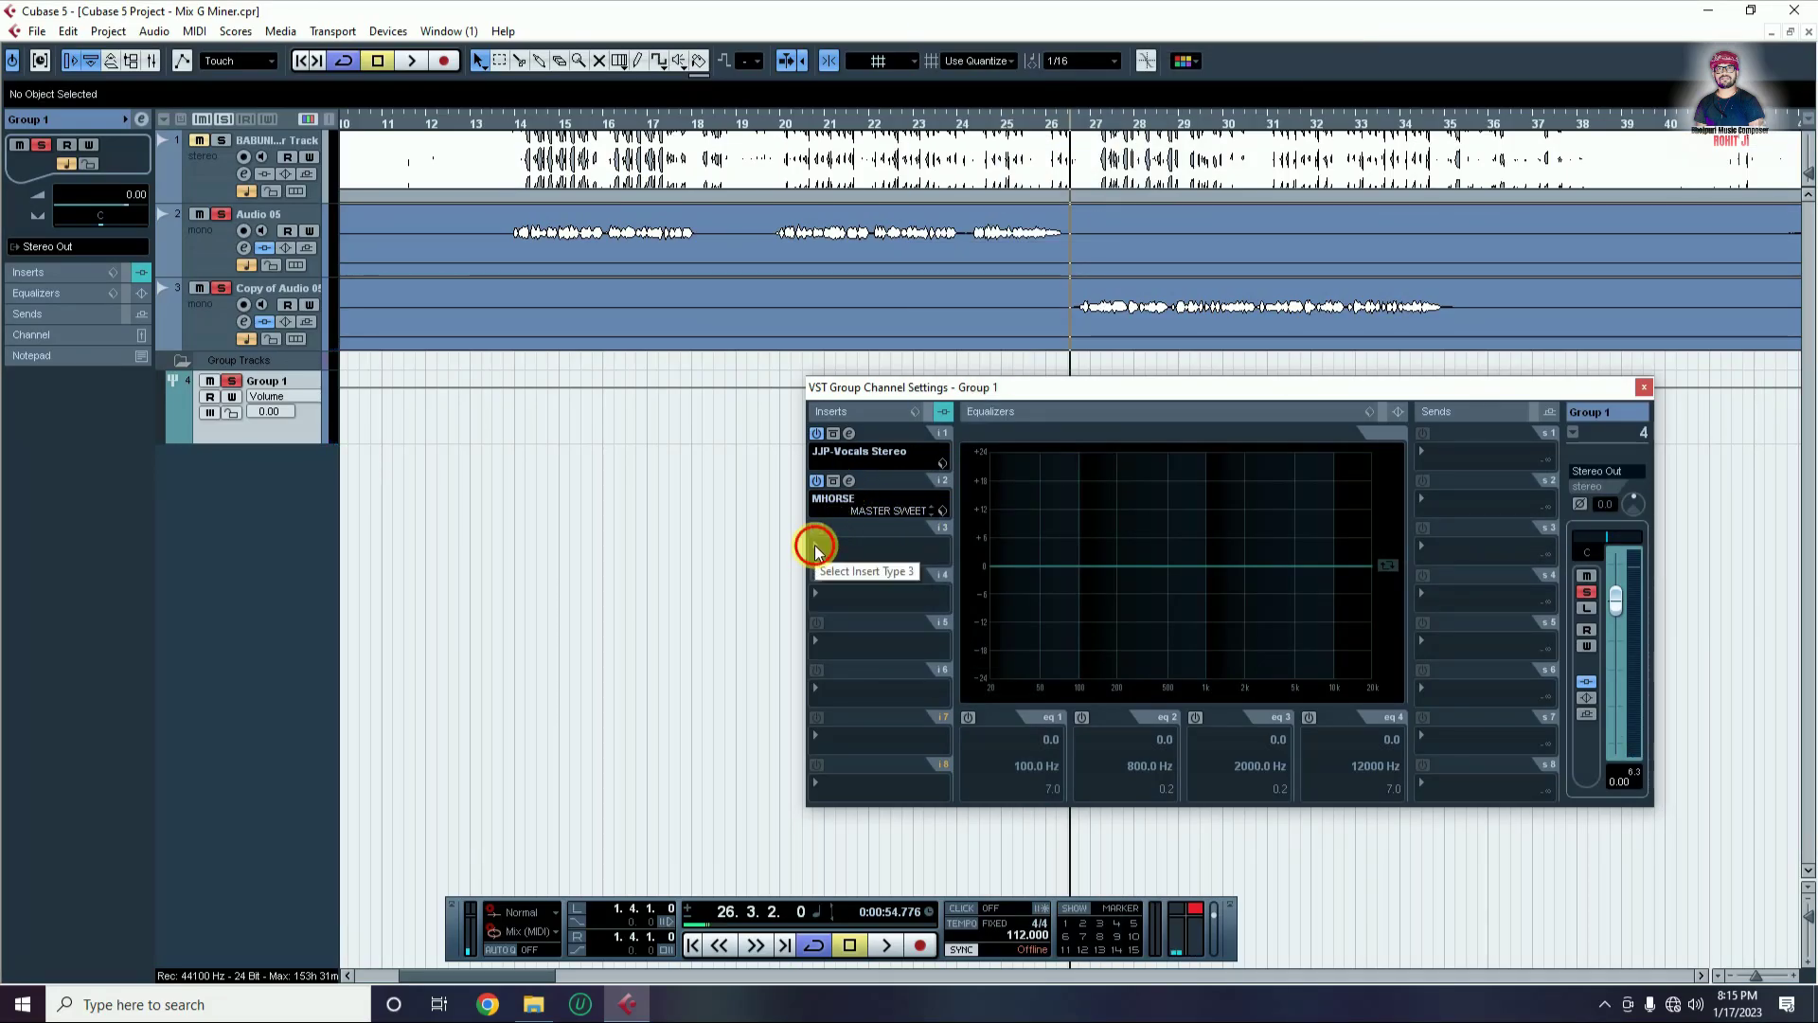
{"action": "left_click", "coordinate": [815, 548]}
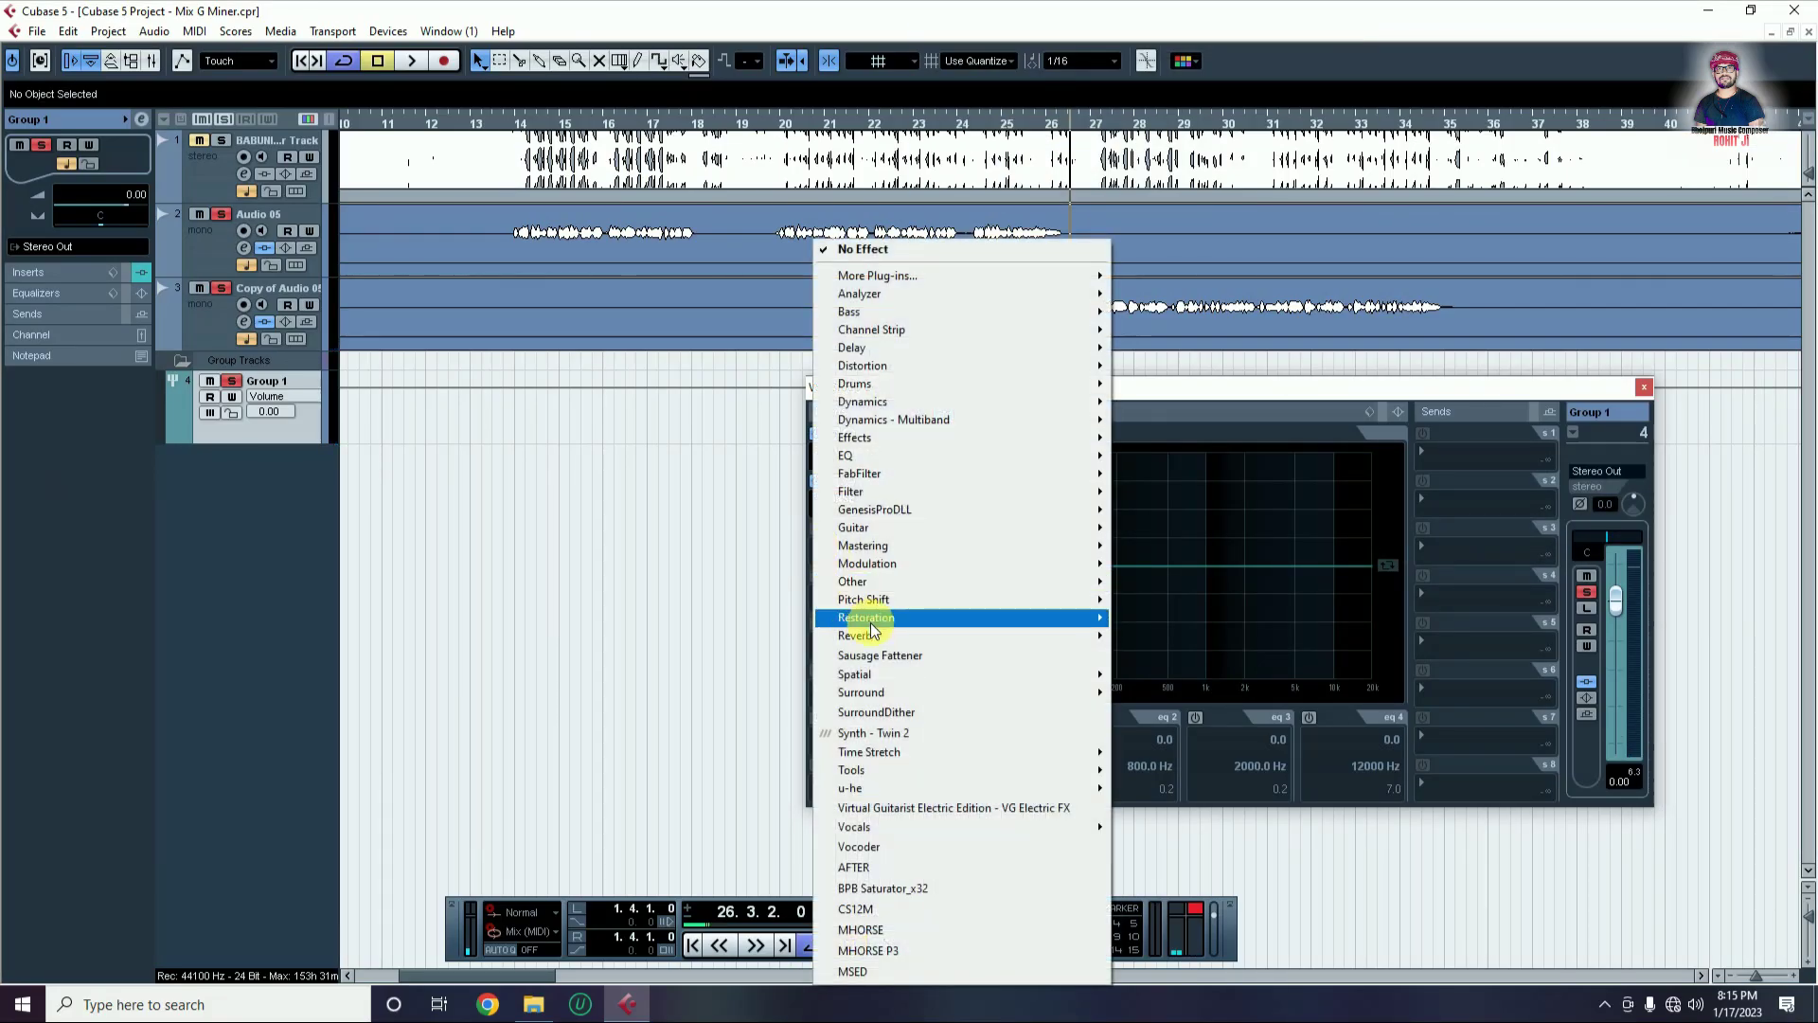
{"action": "left_click", "coordinate": [1212, 394]}
{"action": "left_click", "coordinate": [852, 483]}
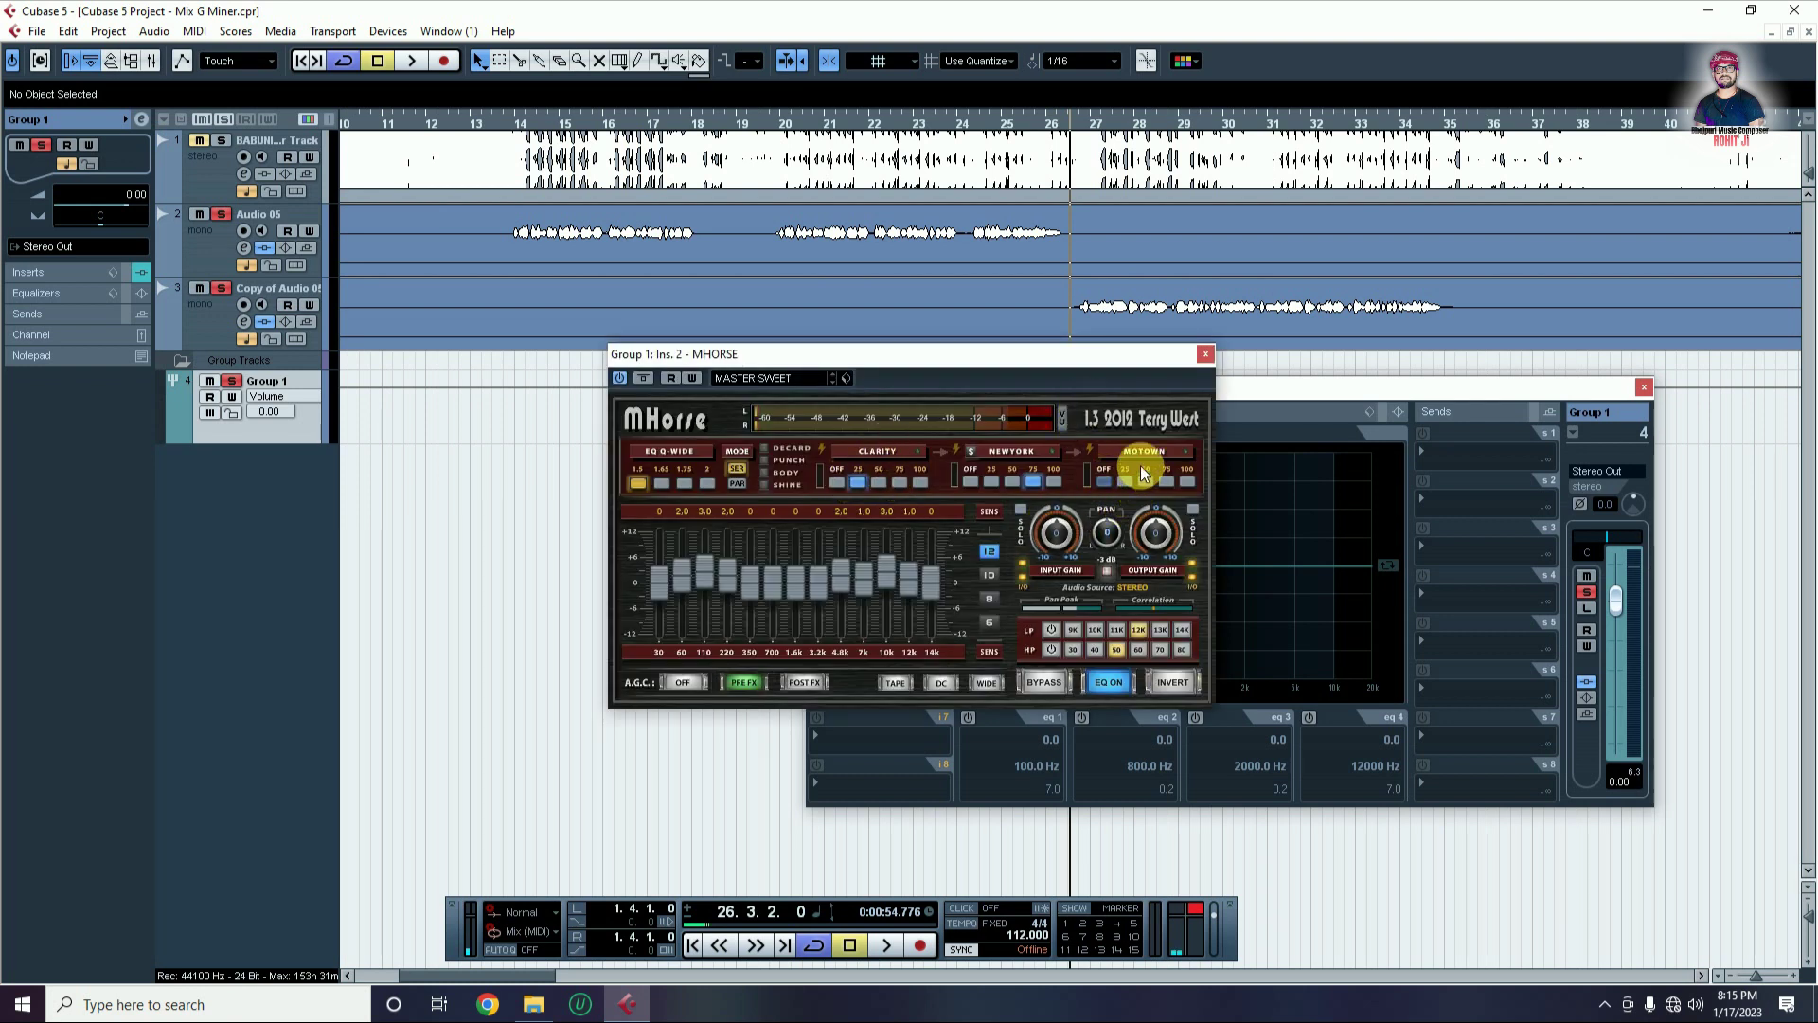
{"action": "left_click", "coordinate": [1204, 357]}
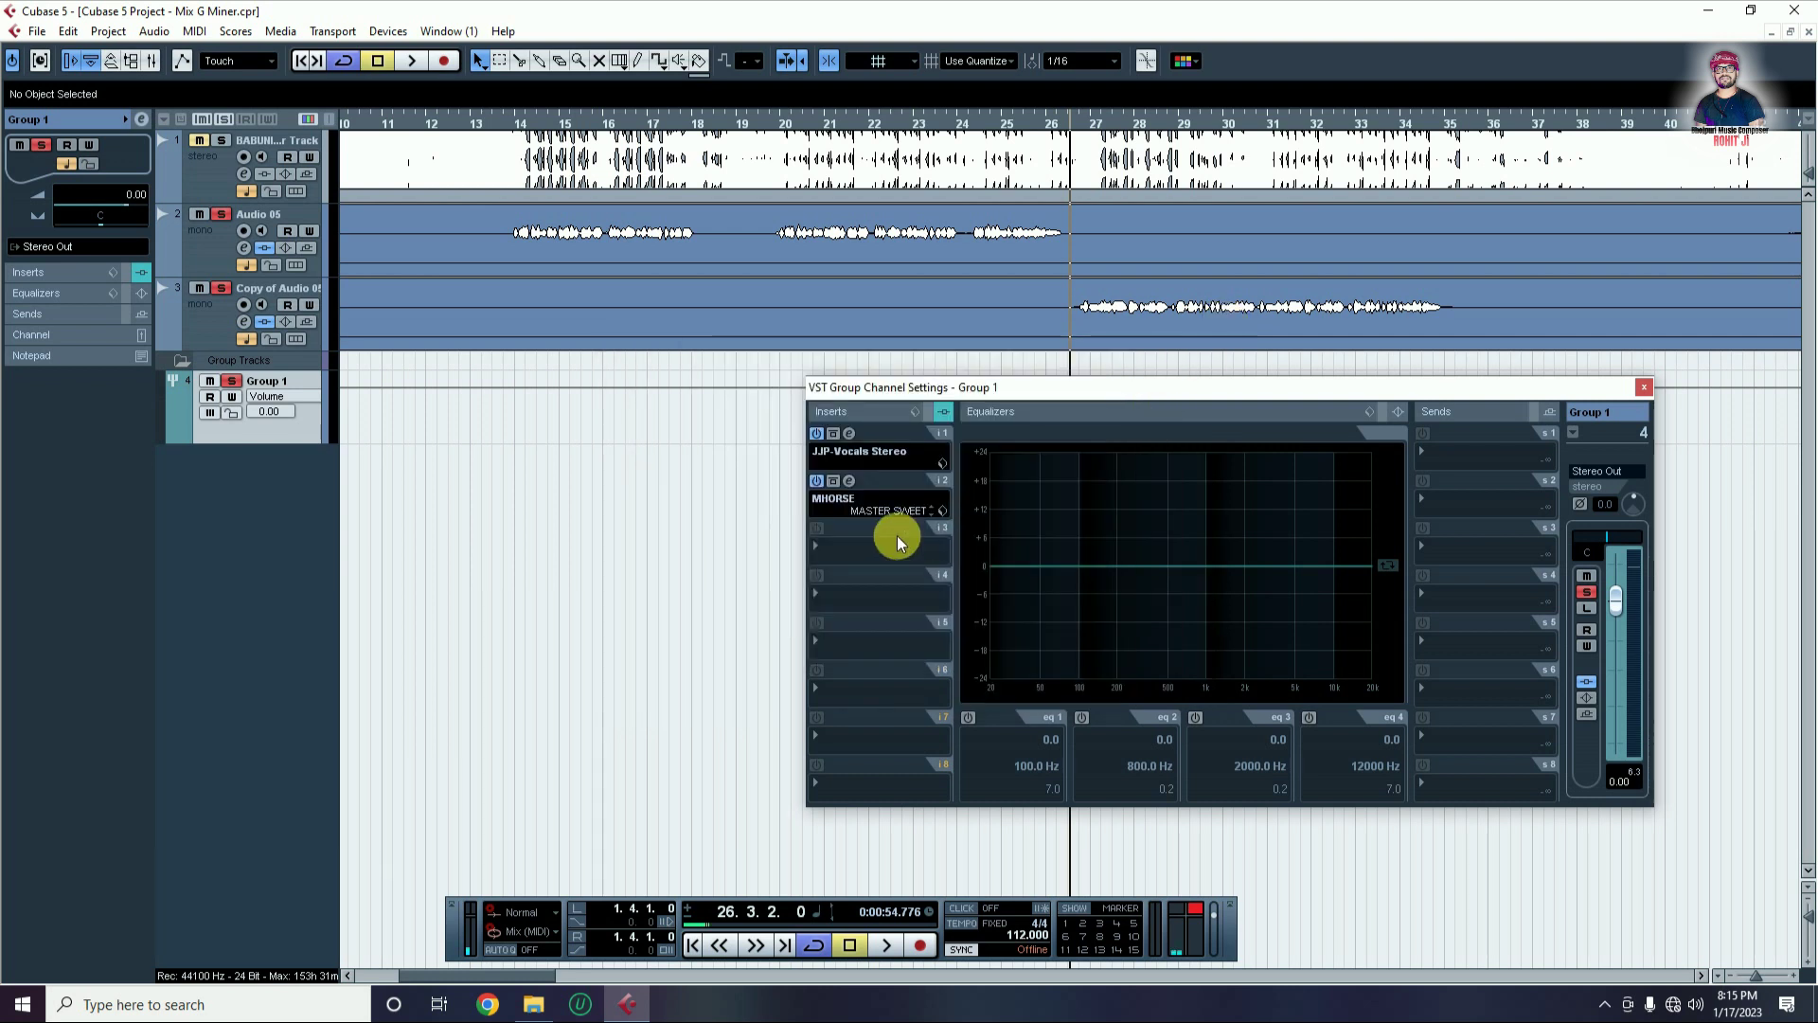
Load SuperTap 2-Taps Stereo into the third insert slot of Group 1 and move its window clear of the channel settings
{"action": "left_click", "coordinate": [818, 547]}
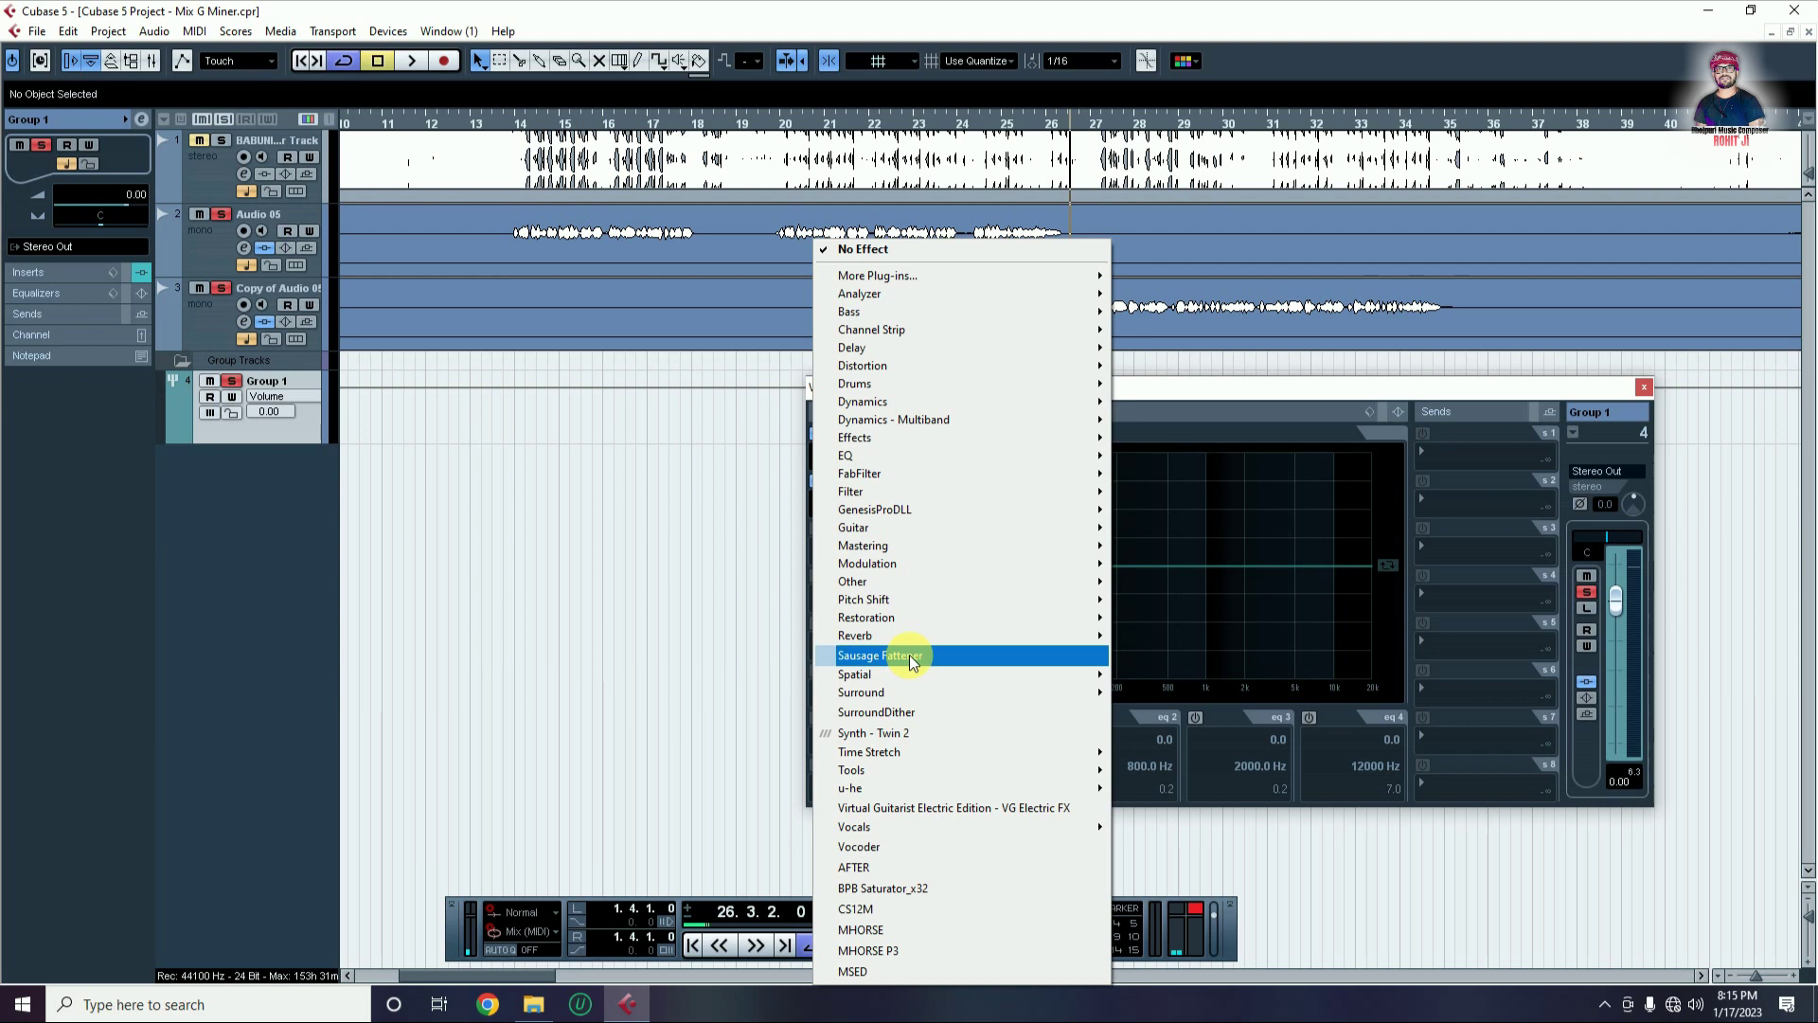
{"action": "mouse_move", "coordinate": [916, 350]}
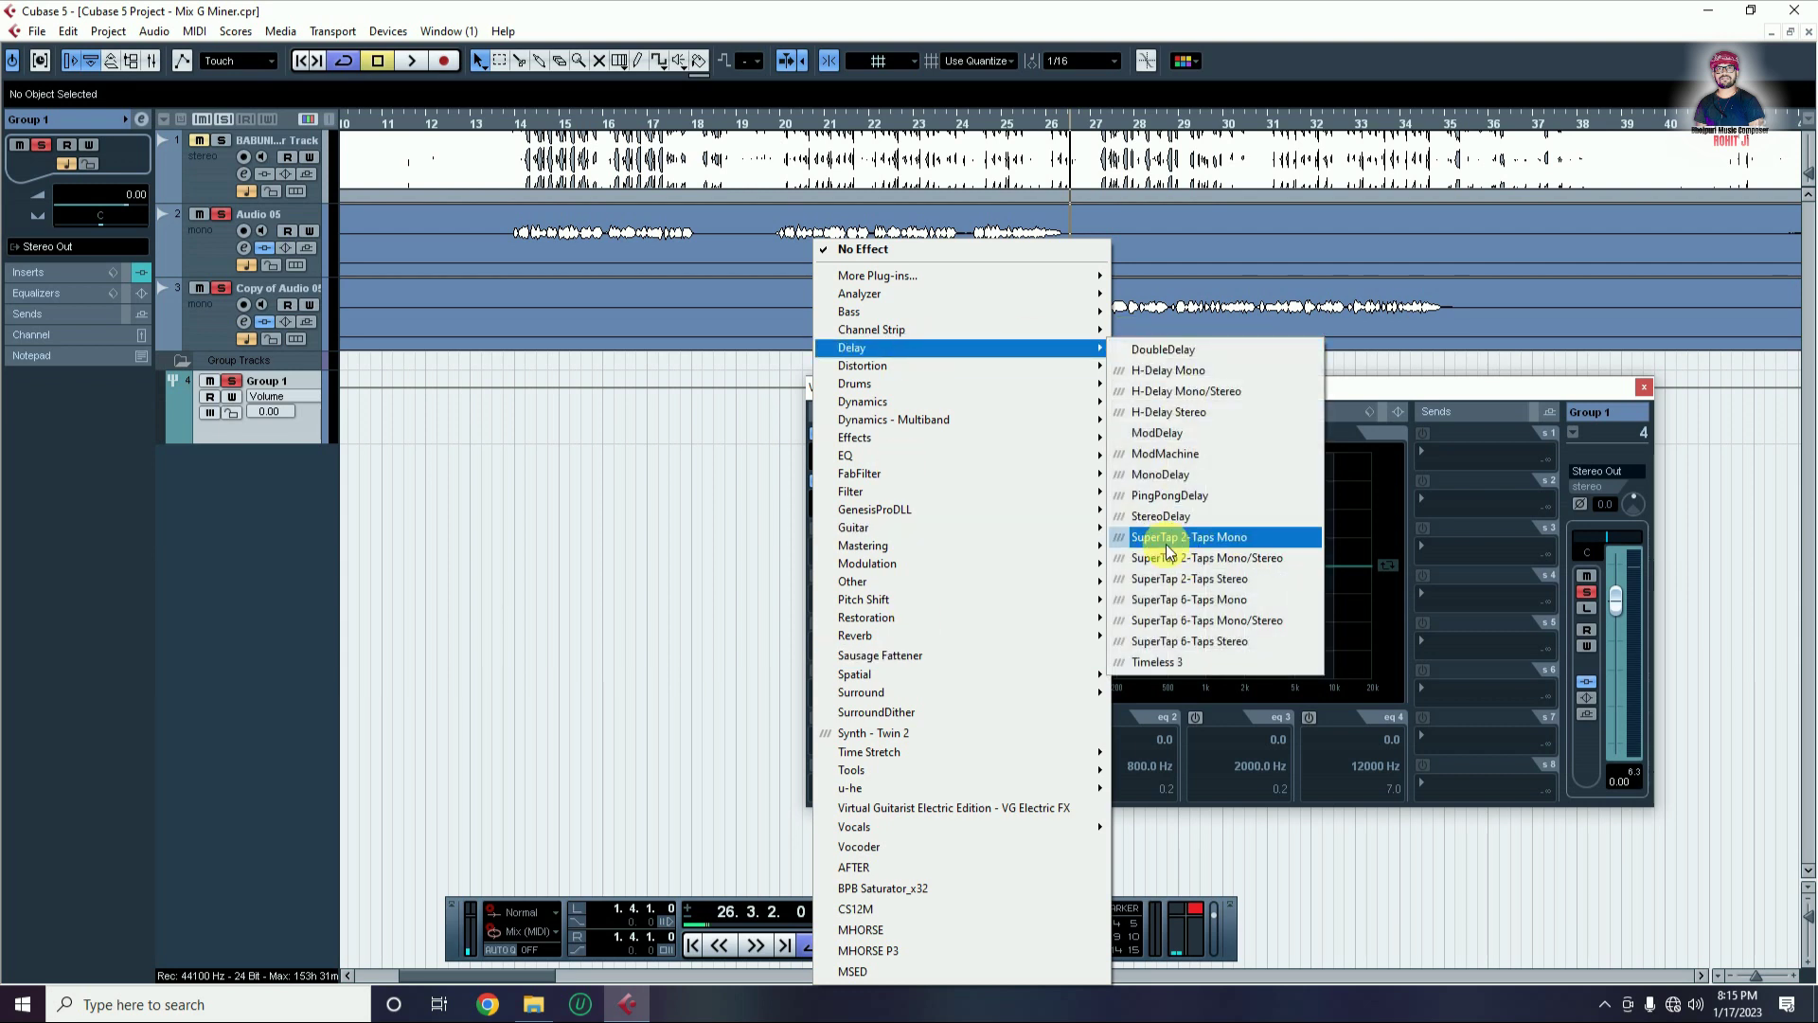
{"action": "left_click", "coordinate": [1205, 580]}
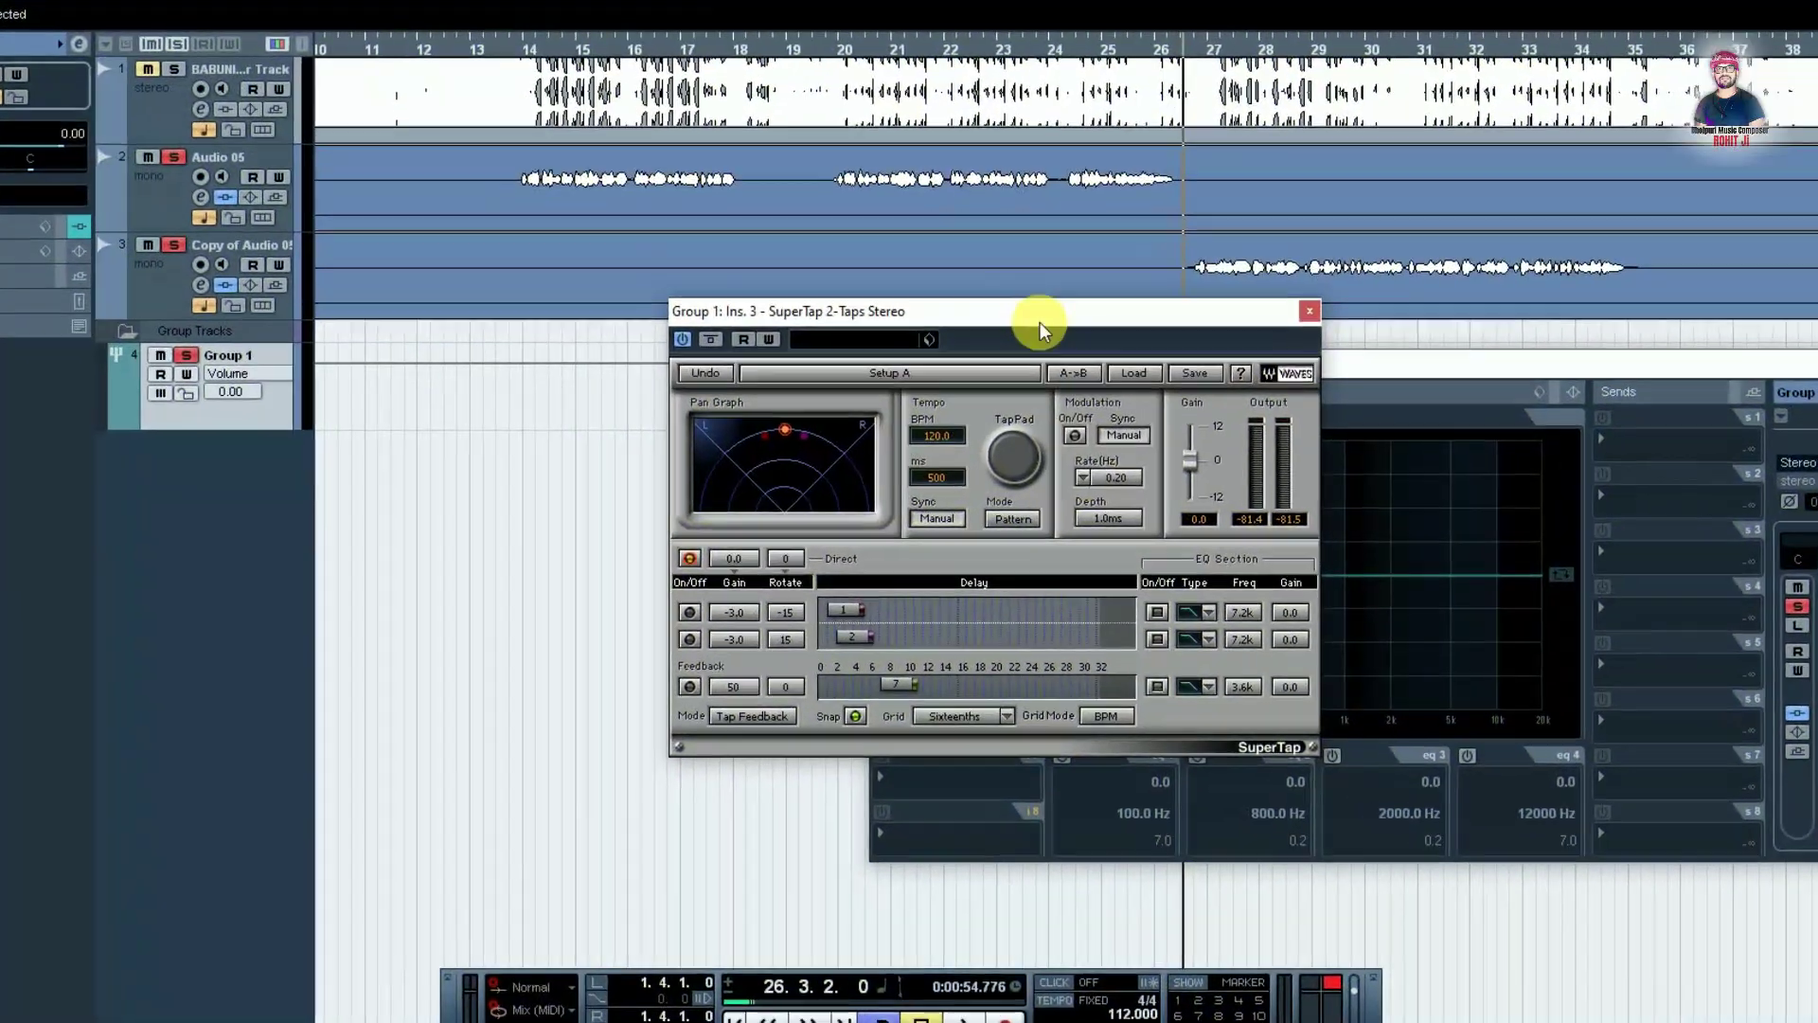
{"action": "left_click_drag", "start_coordinate": [1040, 322], "coordinate": [683, 342]}
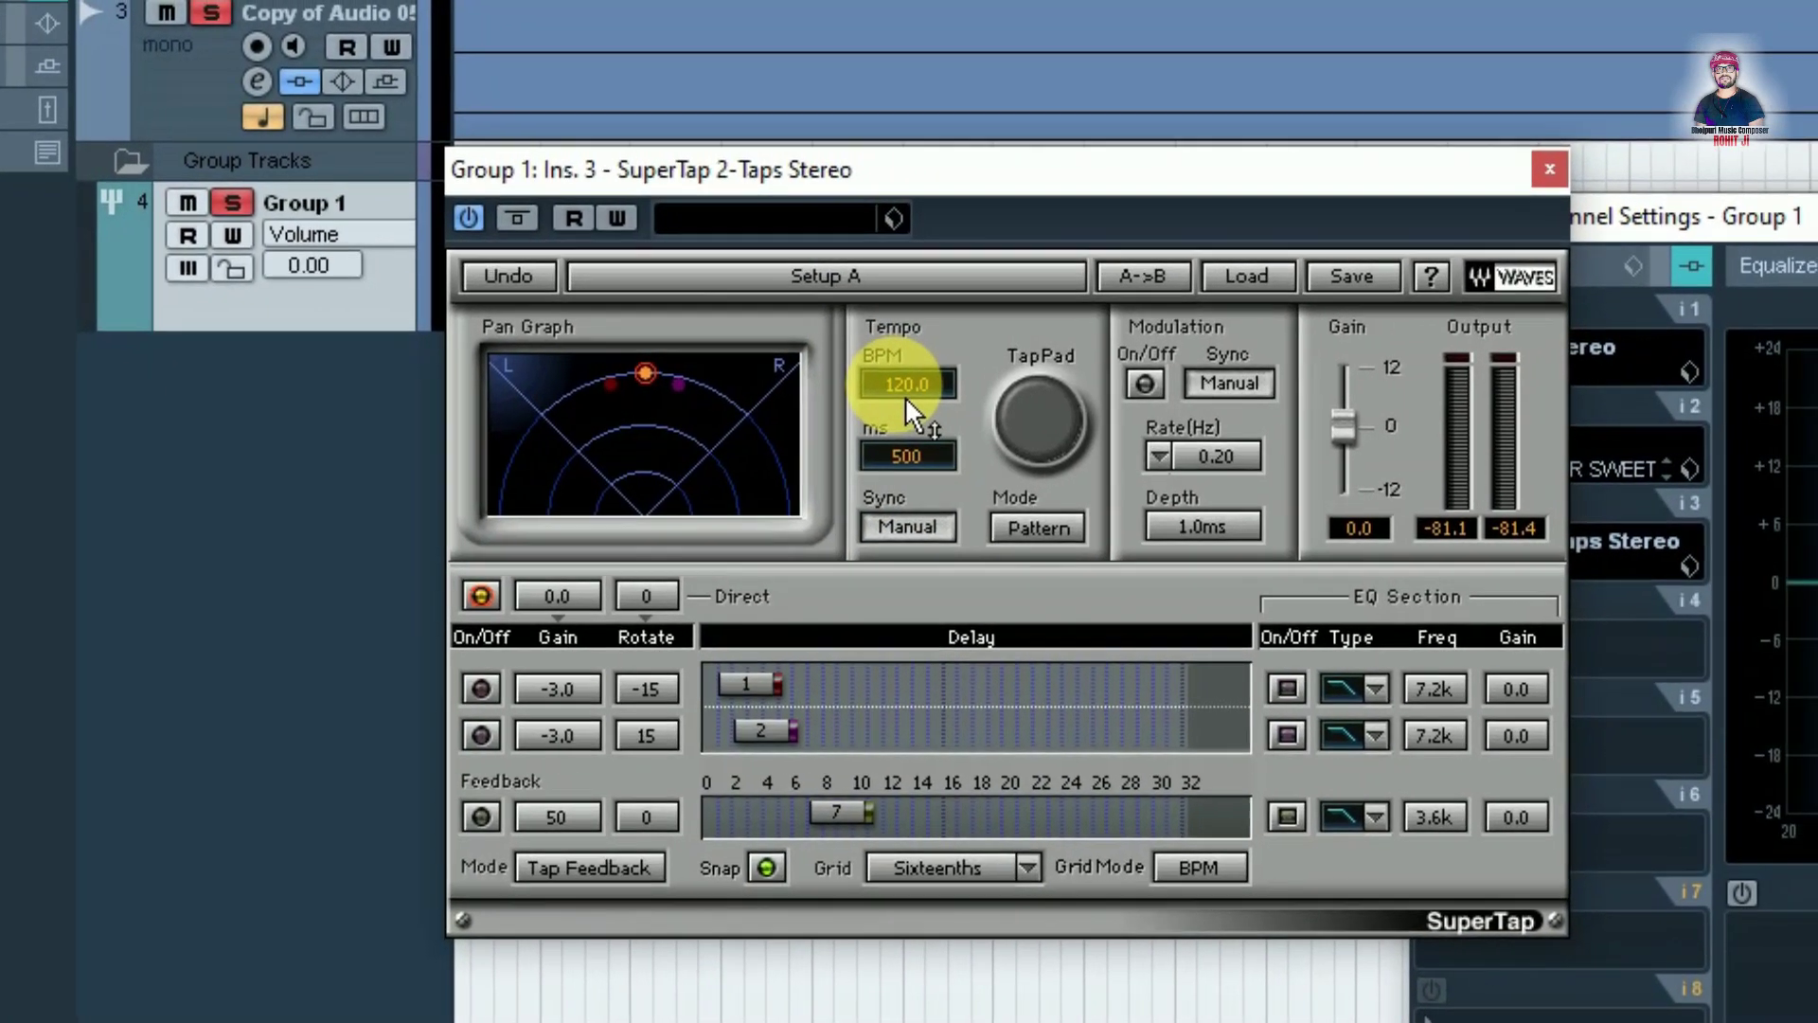
Set the SuperTap tempo to 112 BPM and close the plug-in window
{"action": "left_click_drag", "start_coordinate": [905, 396], "coordinate": [906, 435]}
{"action": "left_click_drag", "start_coordinate": [672, 427], "coordinate": [684, 407]}
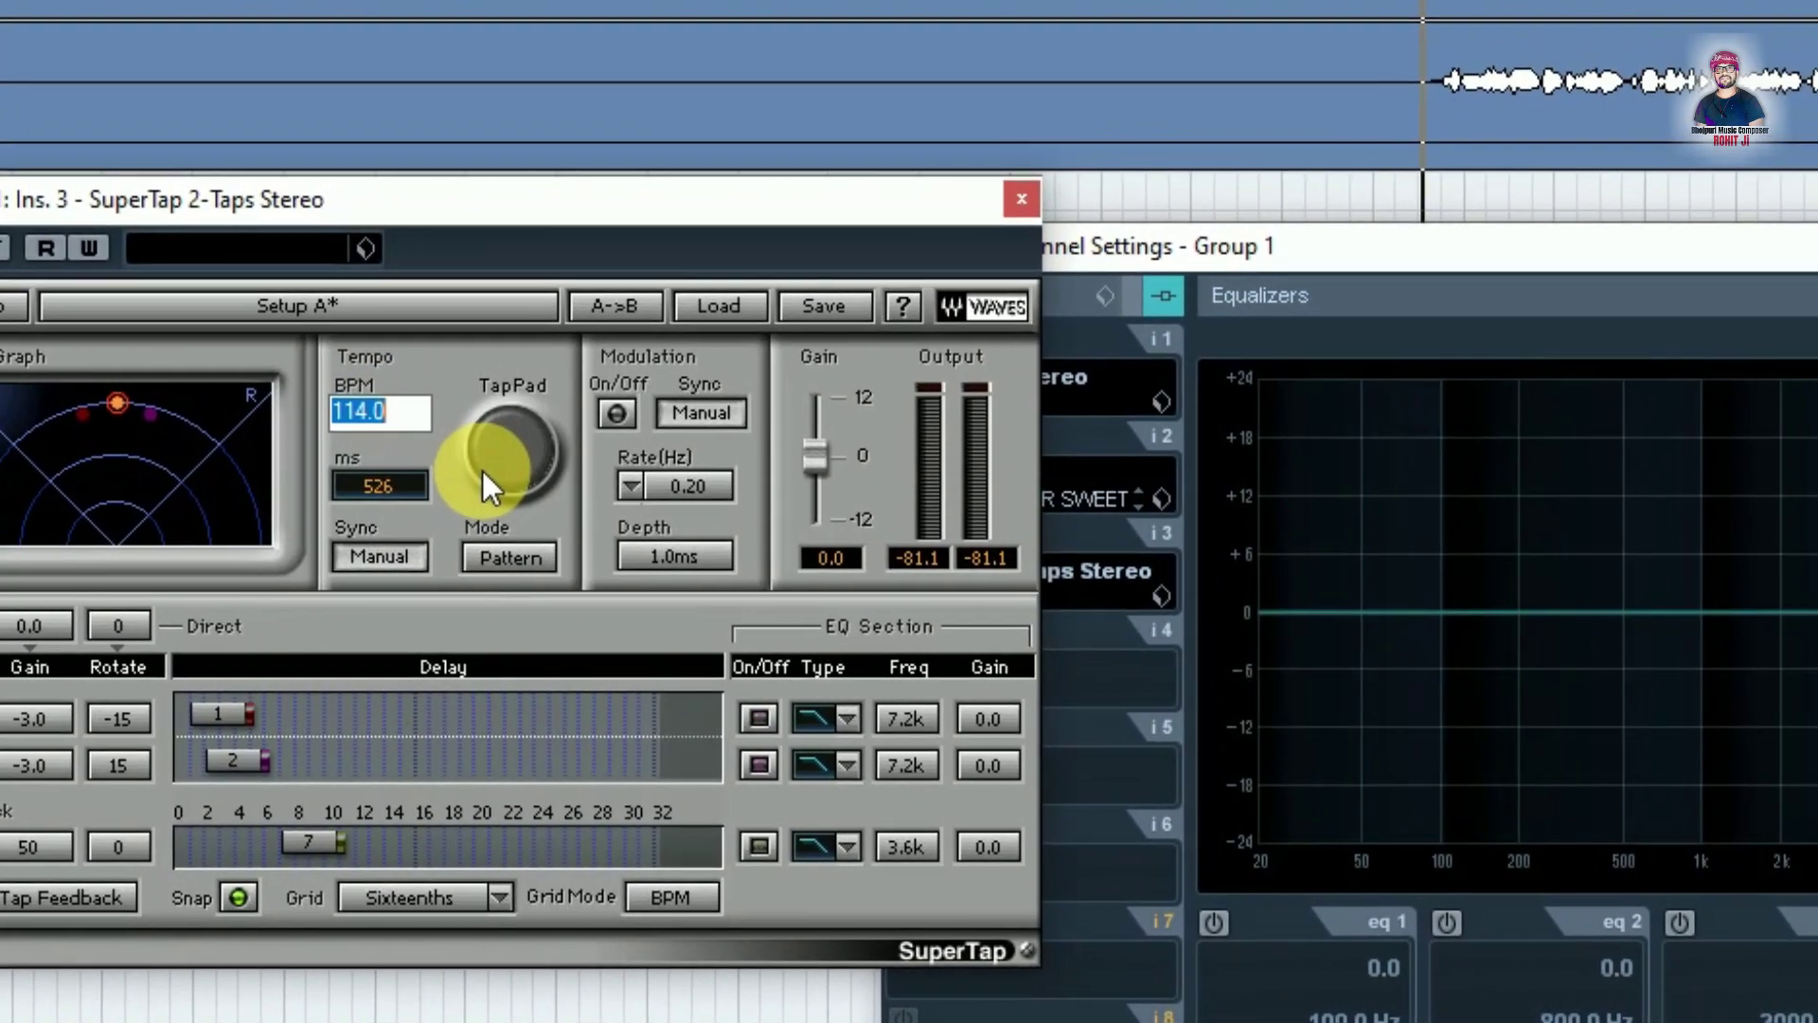
{"action": "type", "text": "112"}
{"action": "key", "text": "Return"}
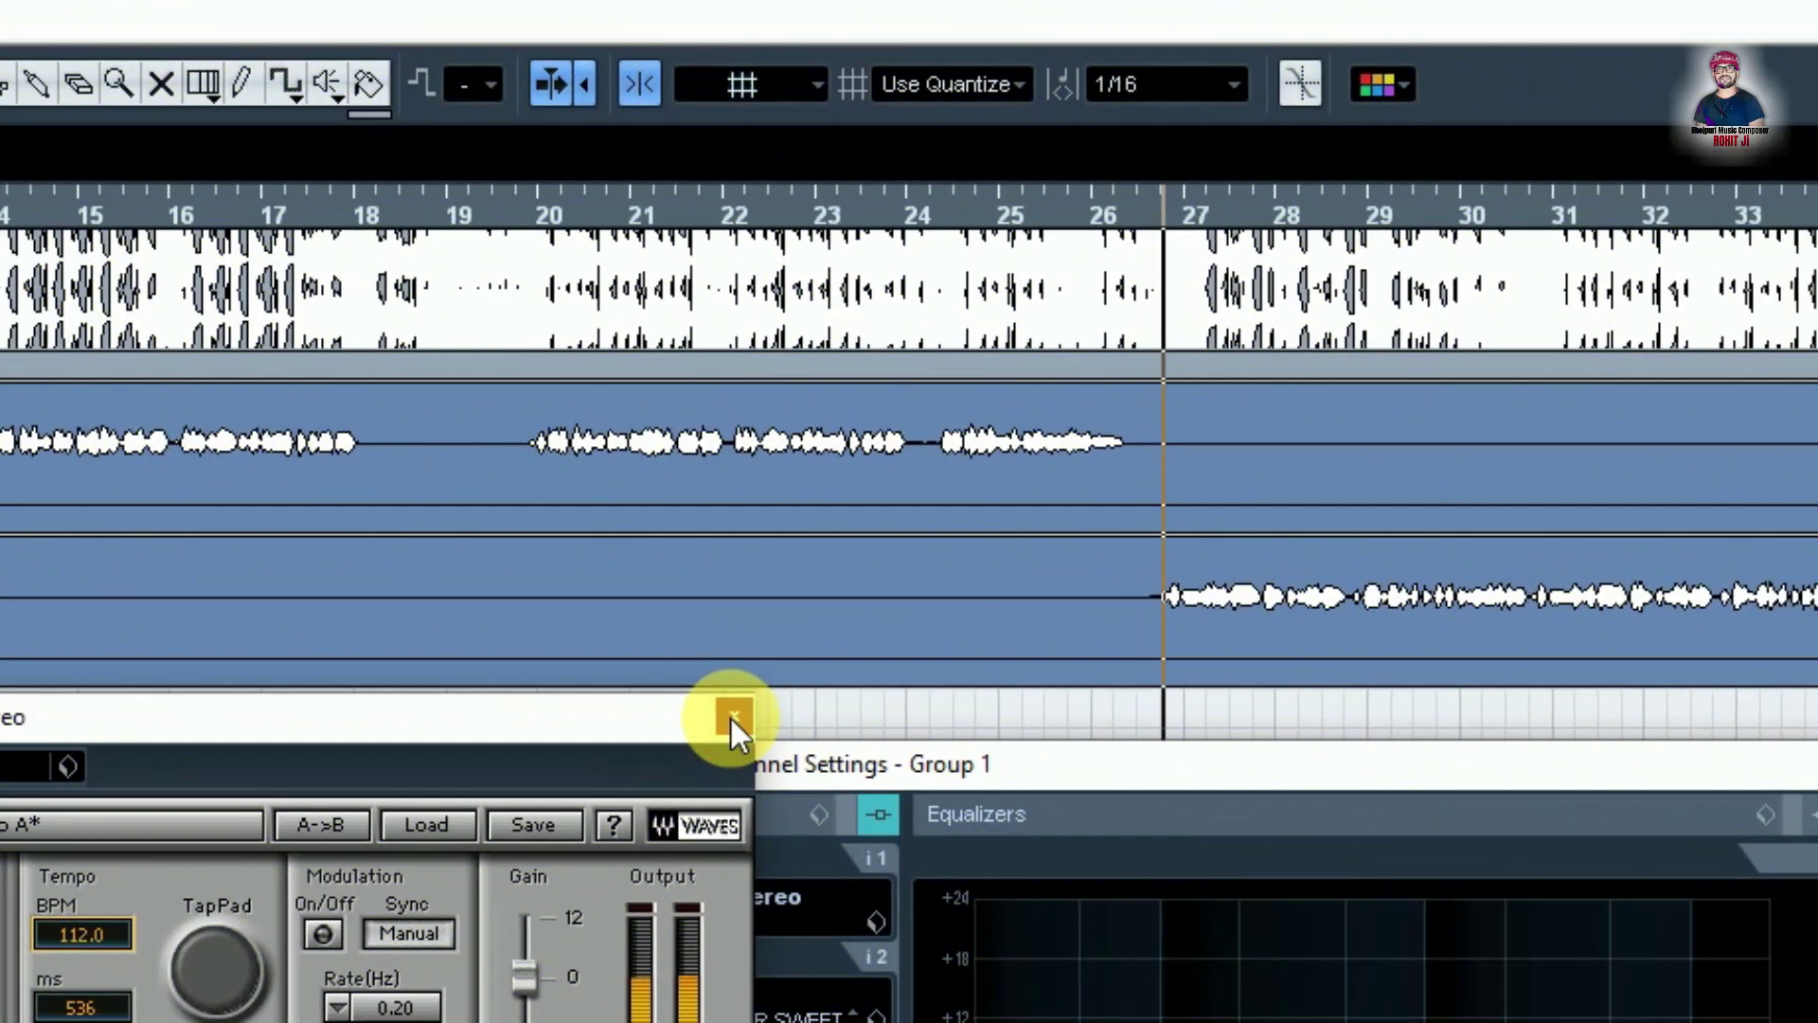
{"action": "left_click", "coordinate": [874, 364]}
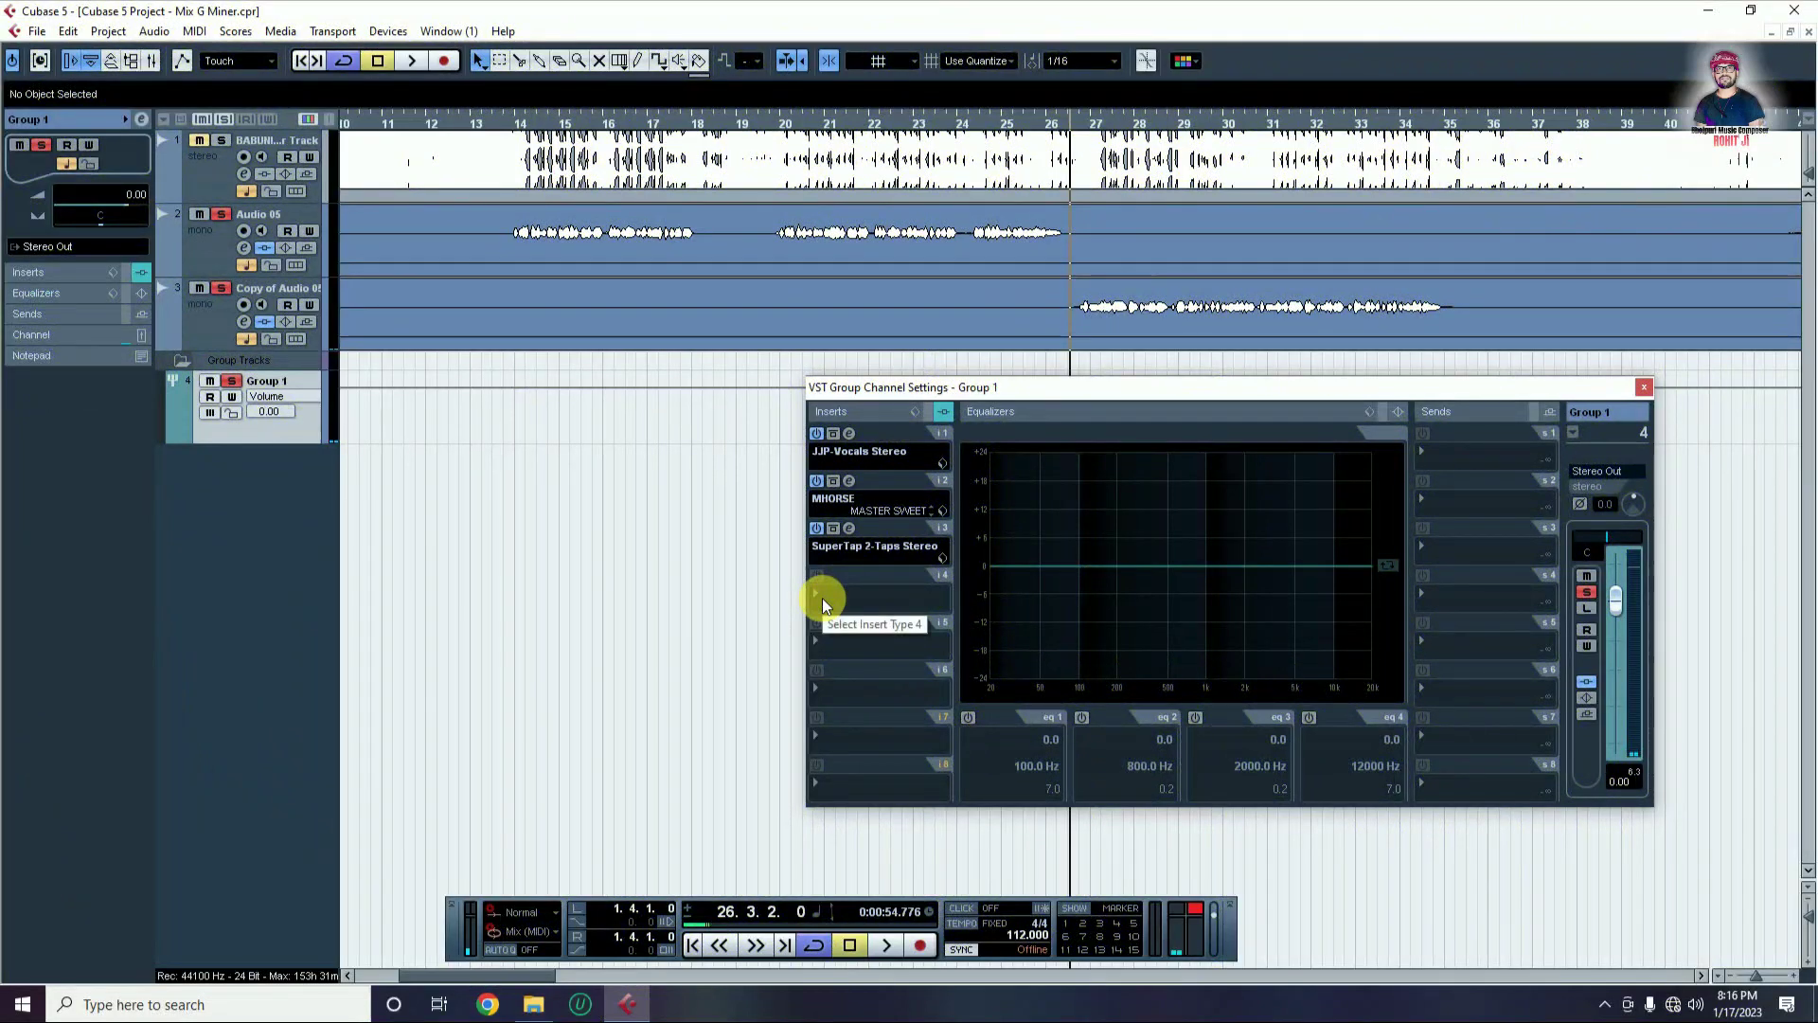
Reopen SuperTap in Group 1's third insert slot and tap in a new delay pattern for its two taps
{"action": "left_click", "coordinate": [818, 595]}
{"action": "left_click", "coordinate": [848, 527]}
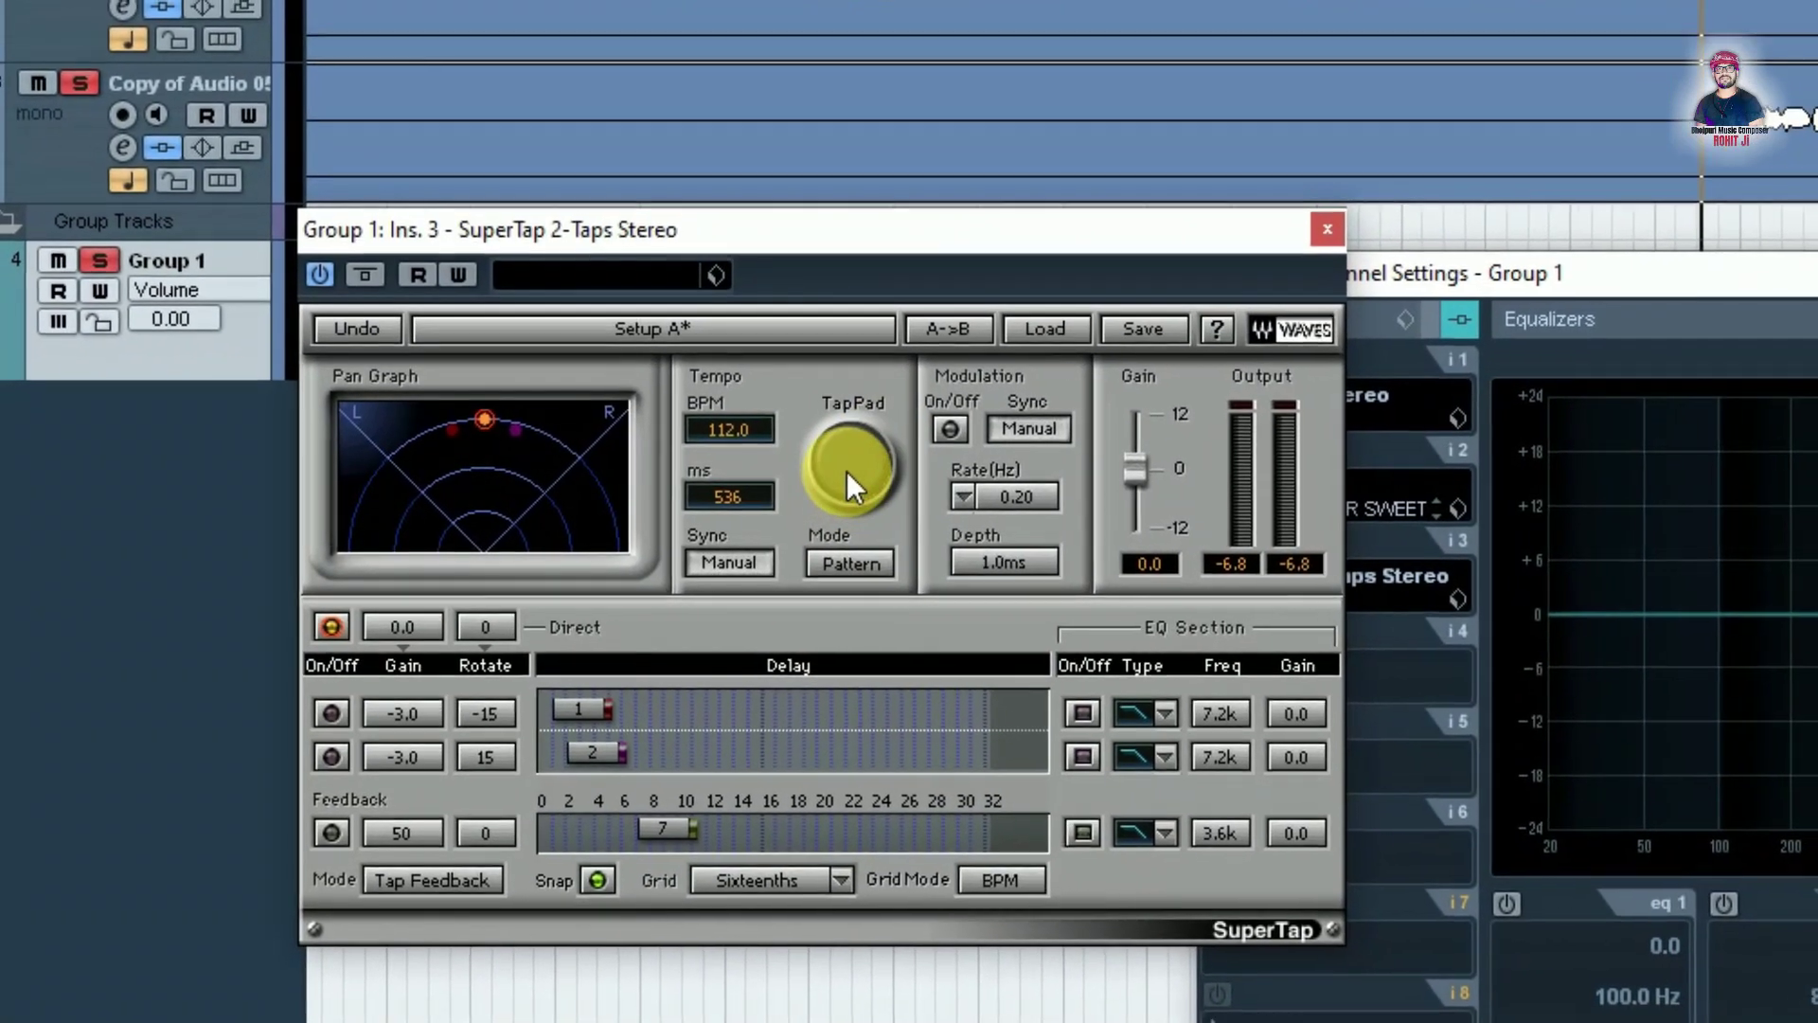
{"action": "left_click", "coordinate": [783, 474]}
{"action": "left_click", "coordinate": [828, 474]}
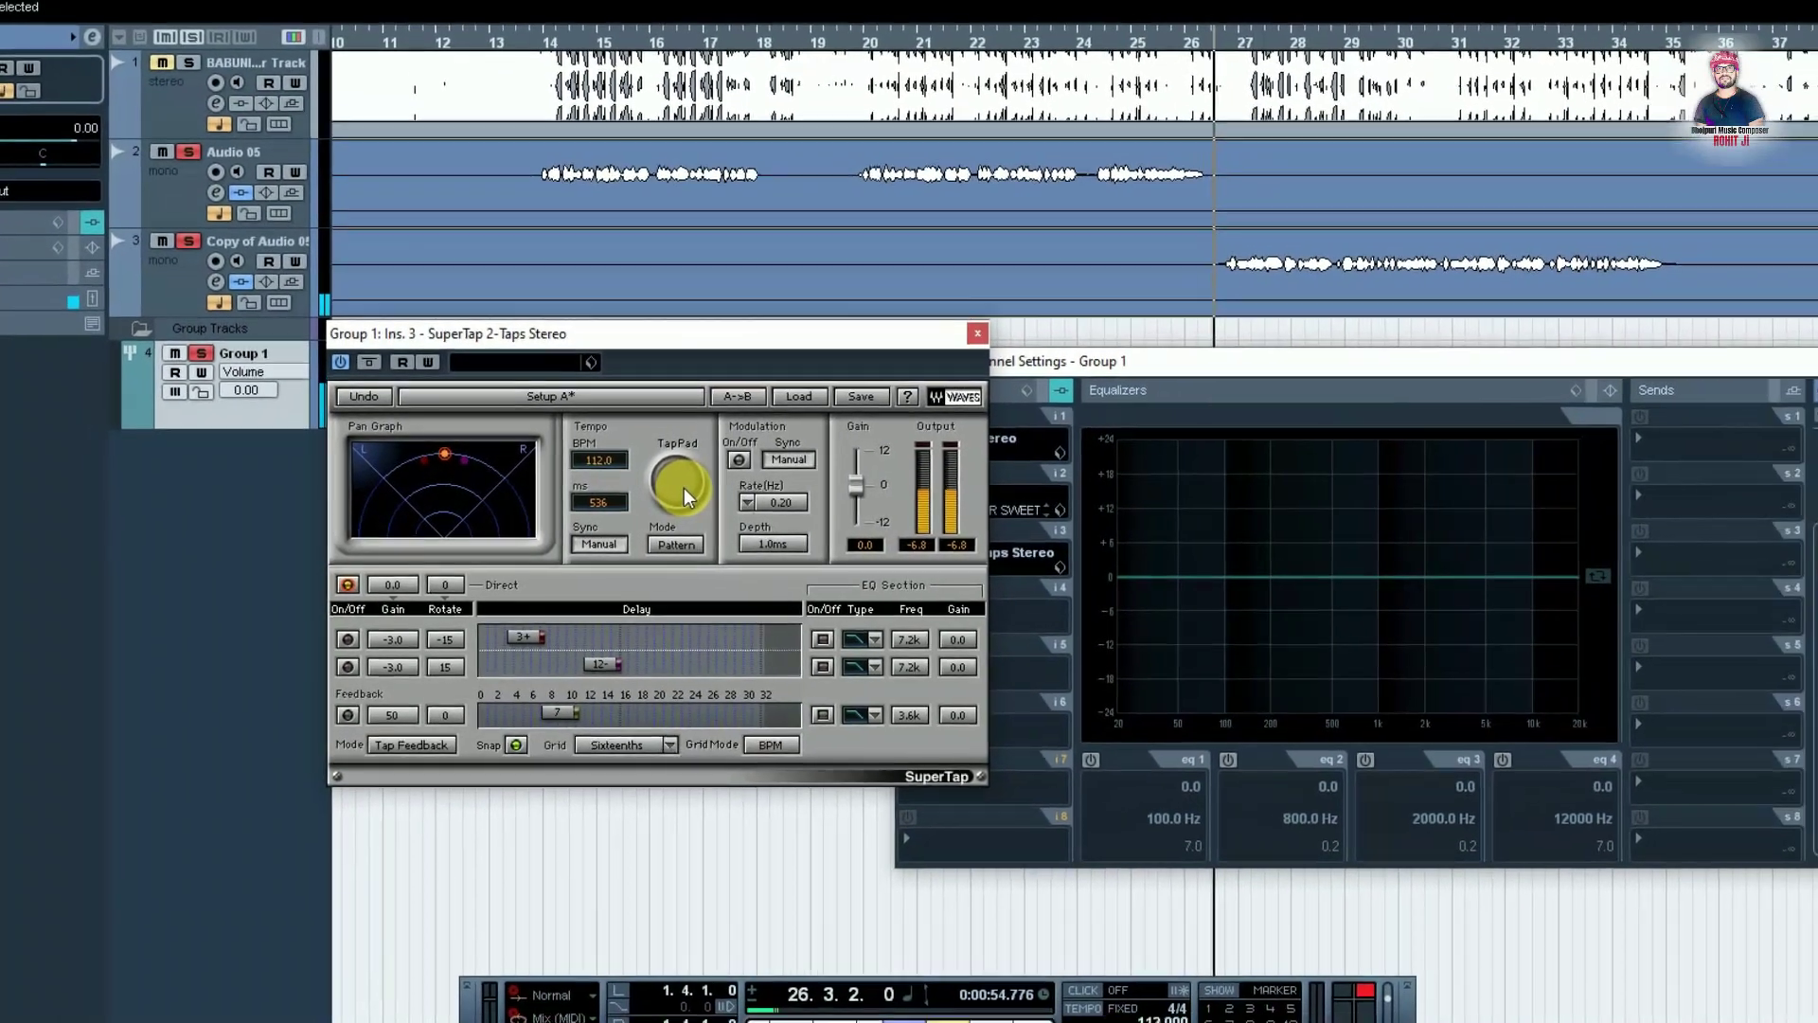
Listen to the vocals with the tapped SuperTap delays, stop playback and close the plug-in window
{"action": "left_click_drag", "start_coordinate": [882, 484], "coordinate": [883, 462]}
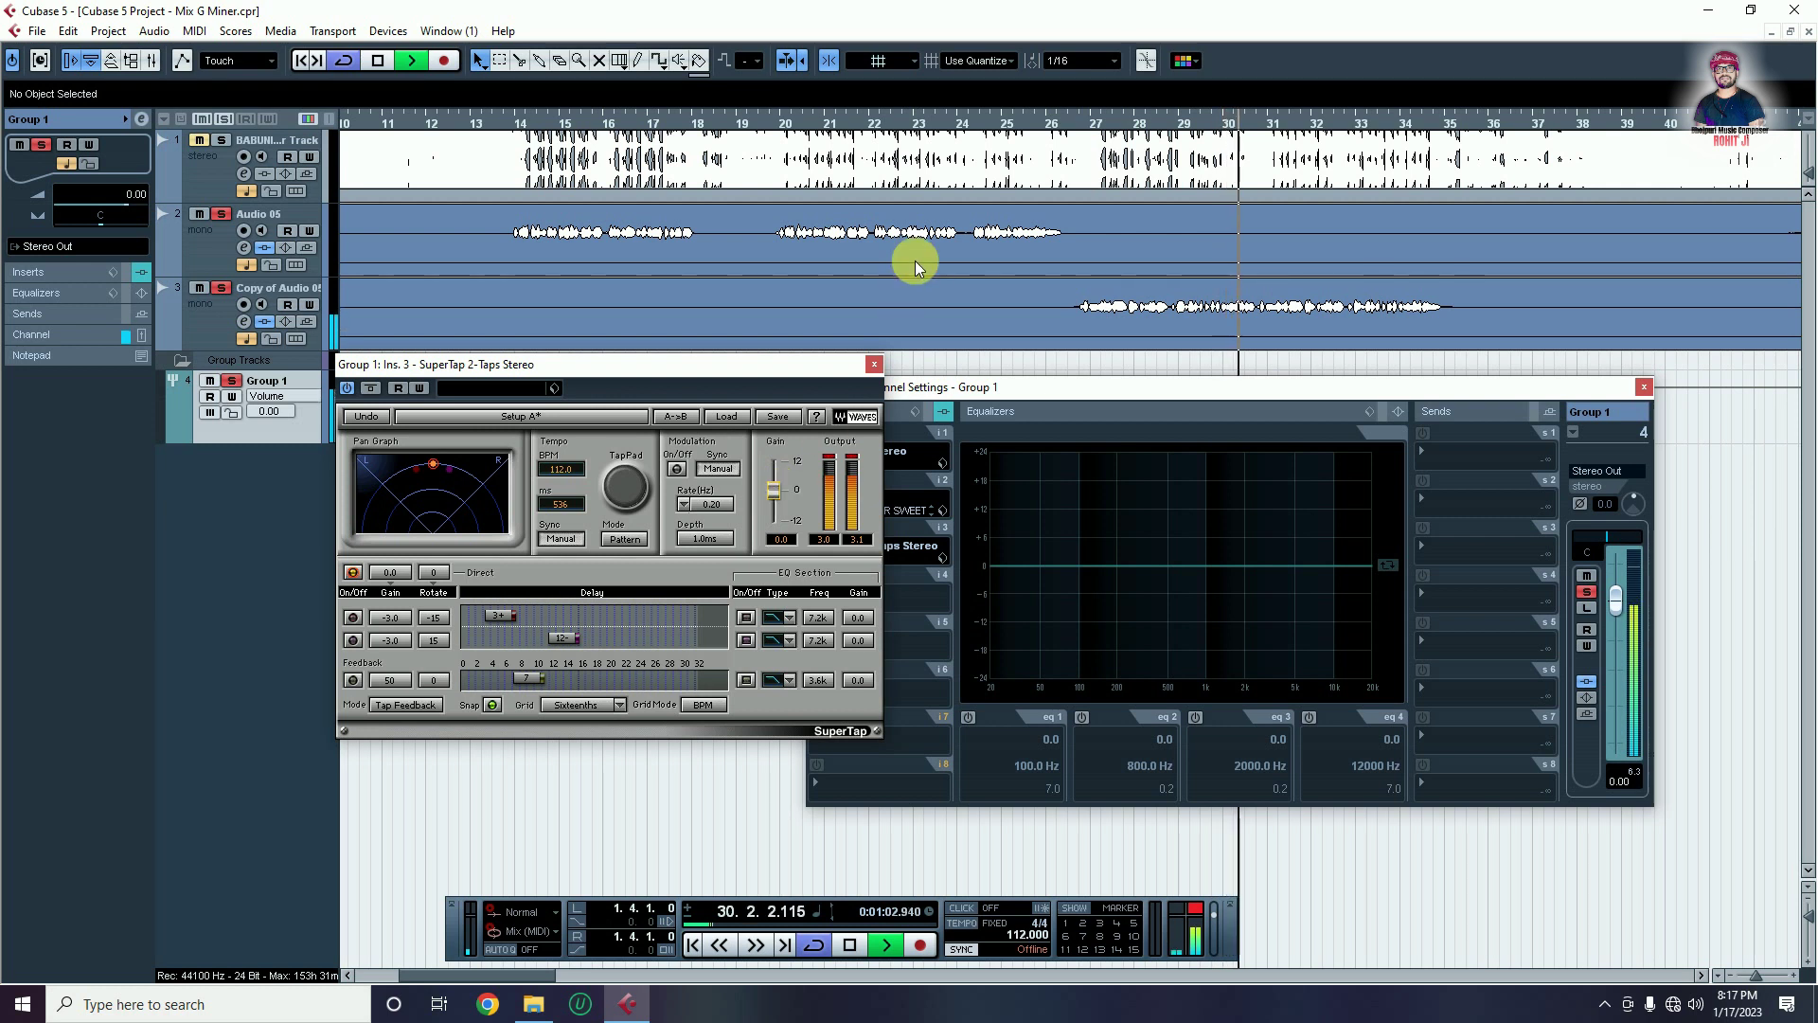
{"action": "key", "text": "space"}
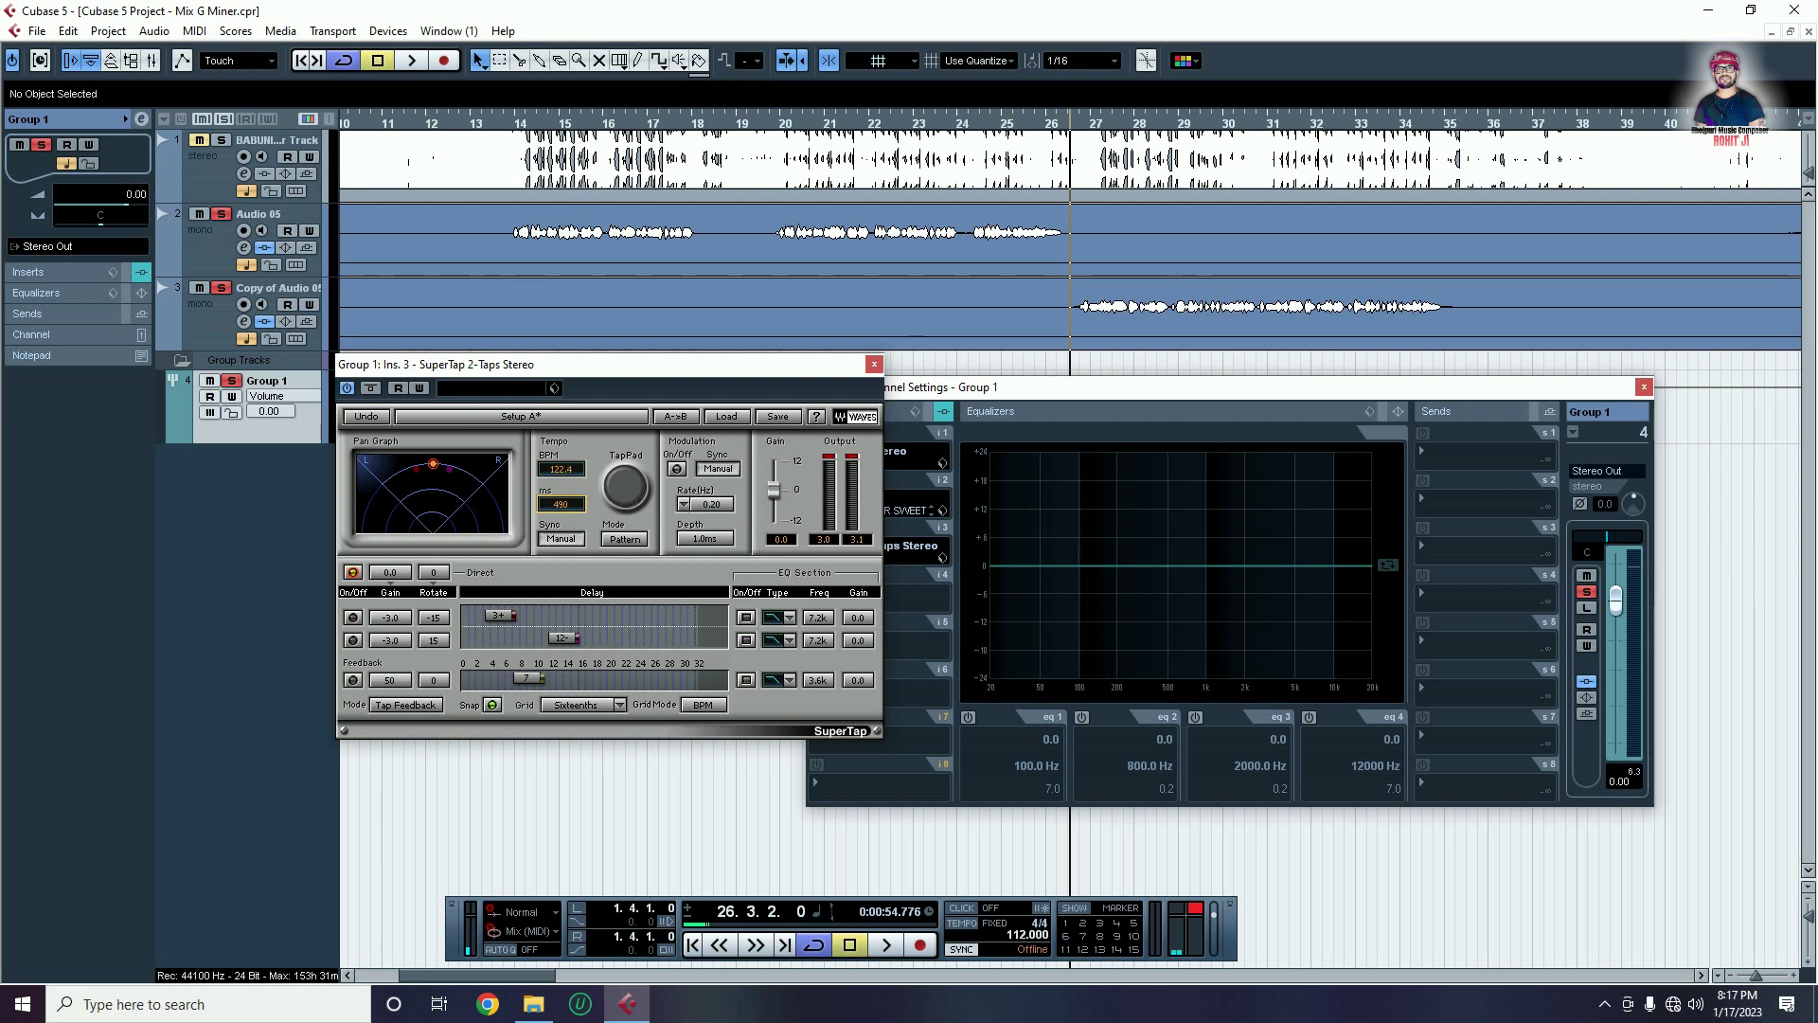
{"action": "left_click", "coordinate": [562, 465]}
{"action": "left_click", "coordinate": [873, 366]}
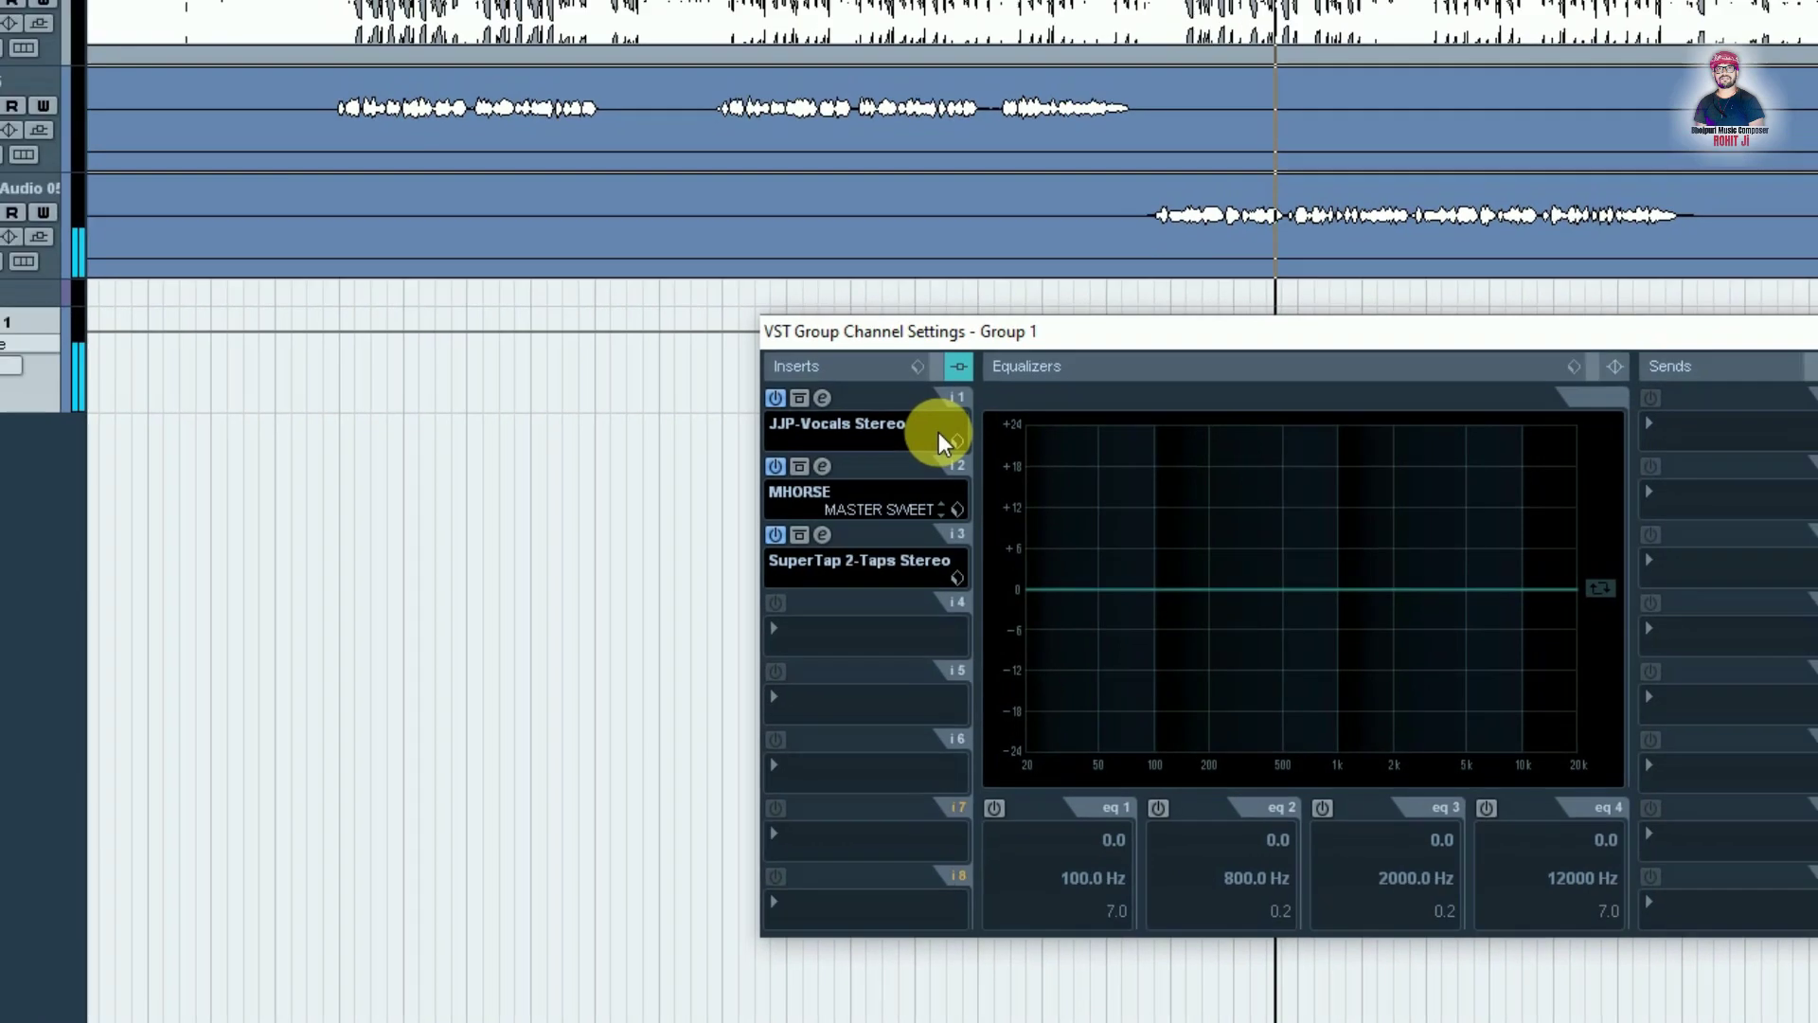
{"action": "left_click", "coordinate": [778, 628]}
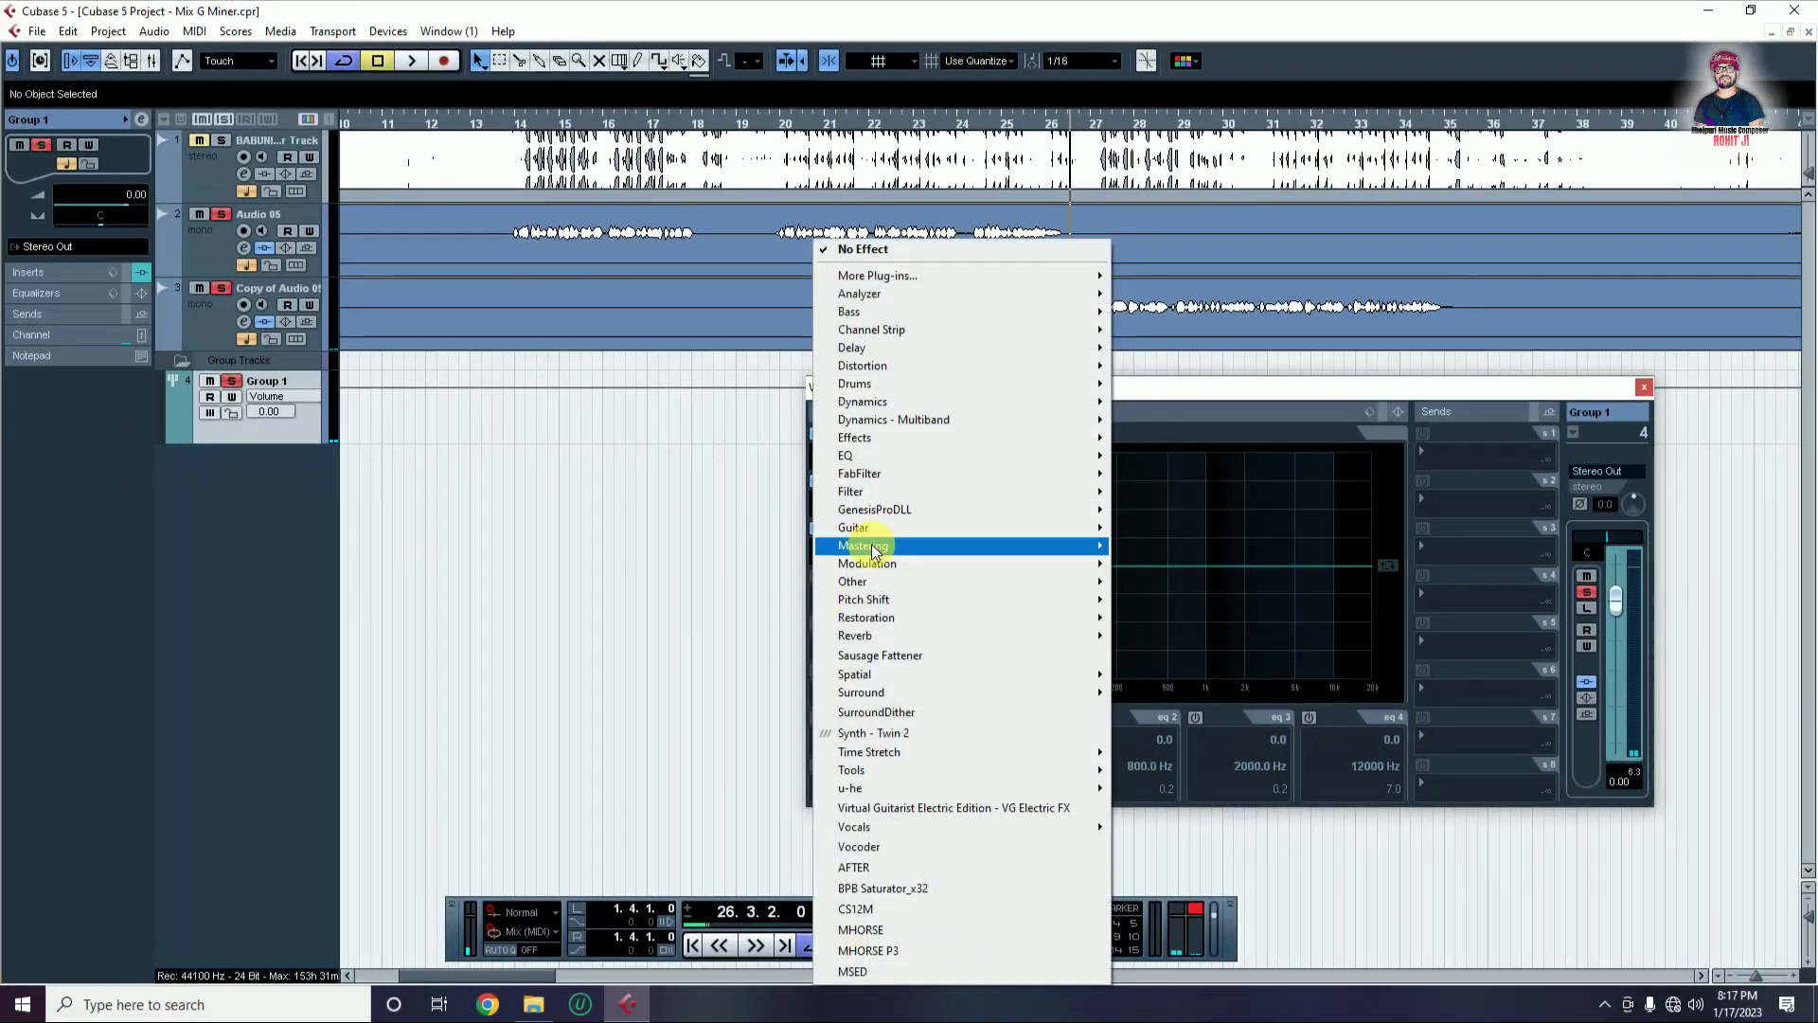
{"action": "mouse_move", "coordinate": [868, 536]}
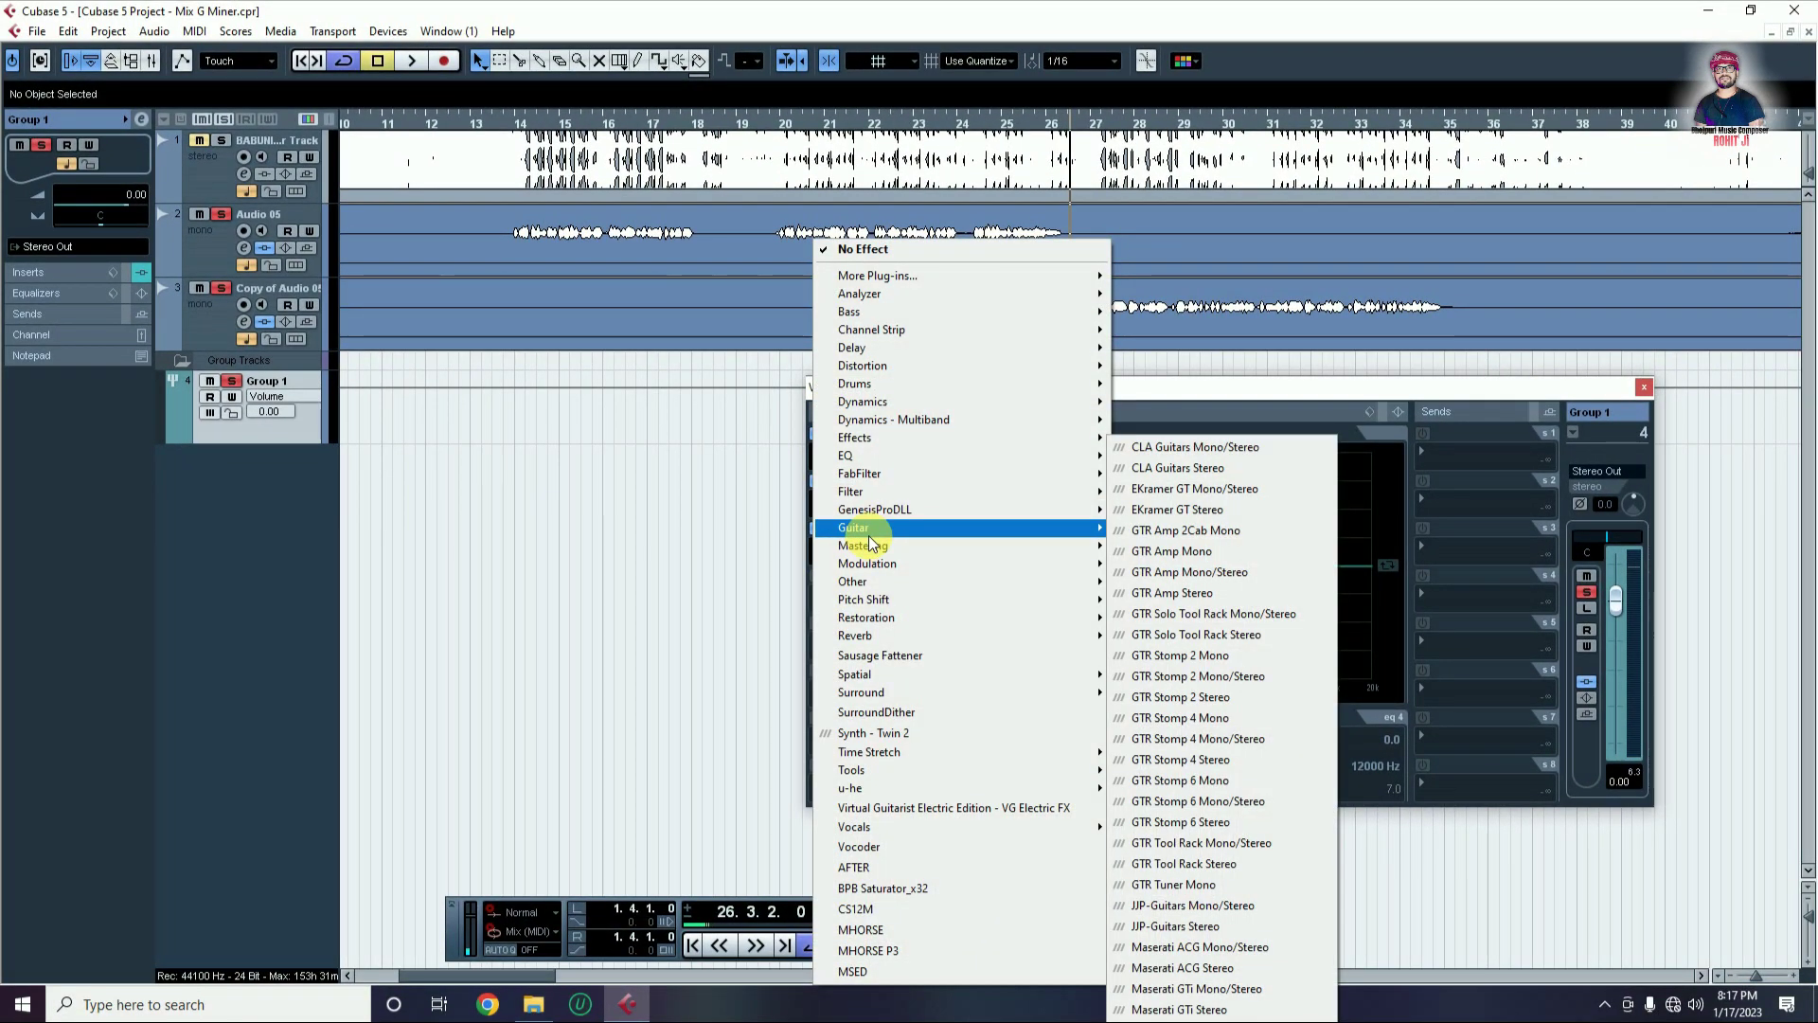
{"action": "left_click", "coordinate": [941, 871]}
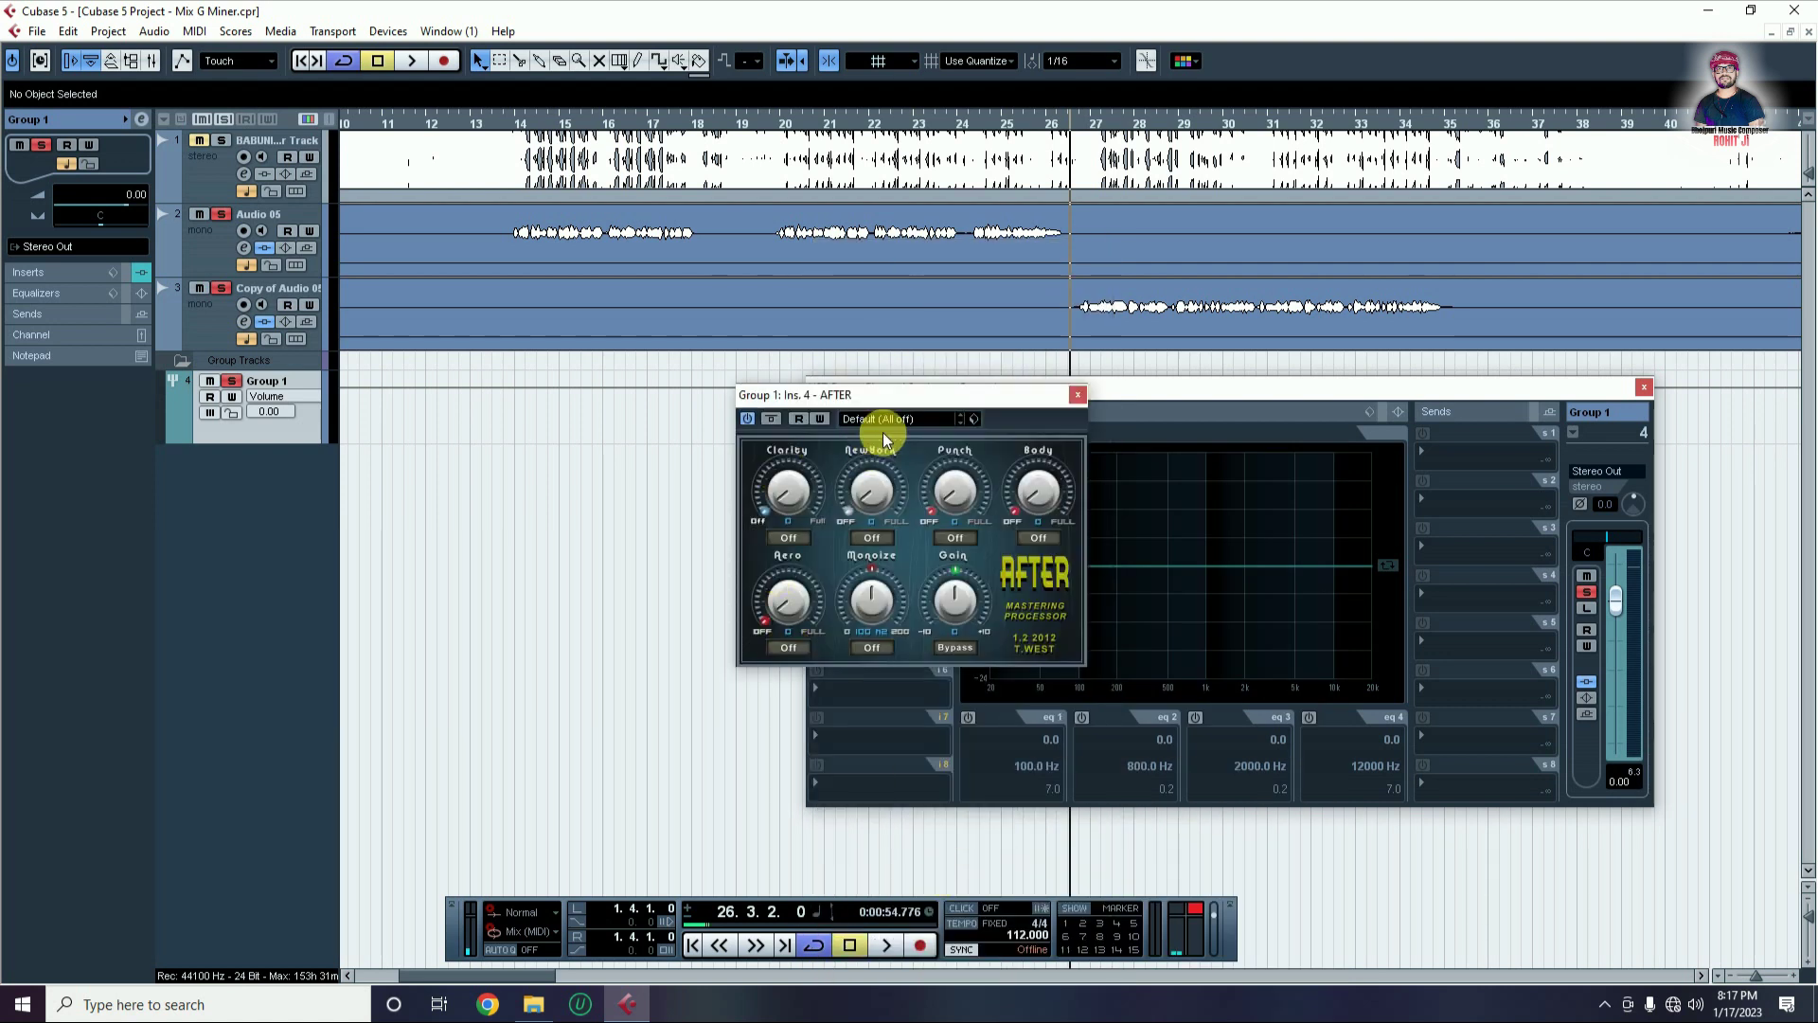
{"action": "left_click", "coordinate": [1076, 395]}
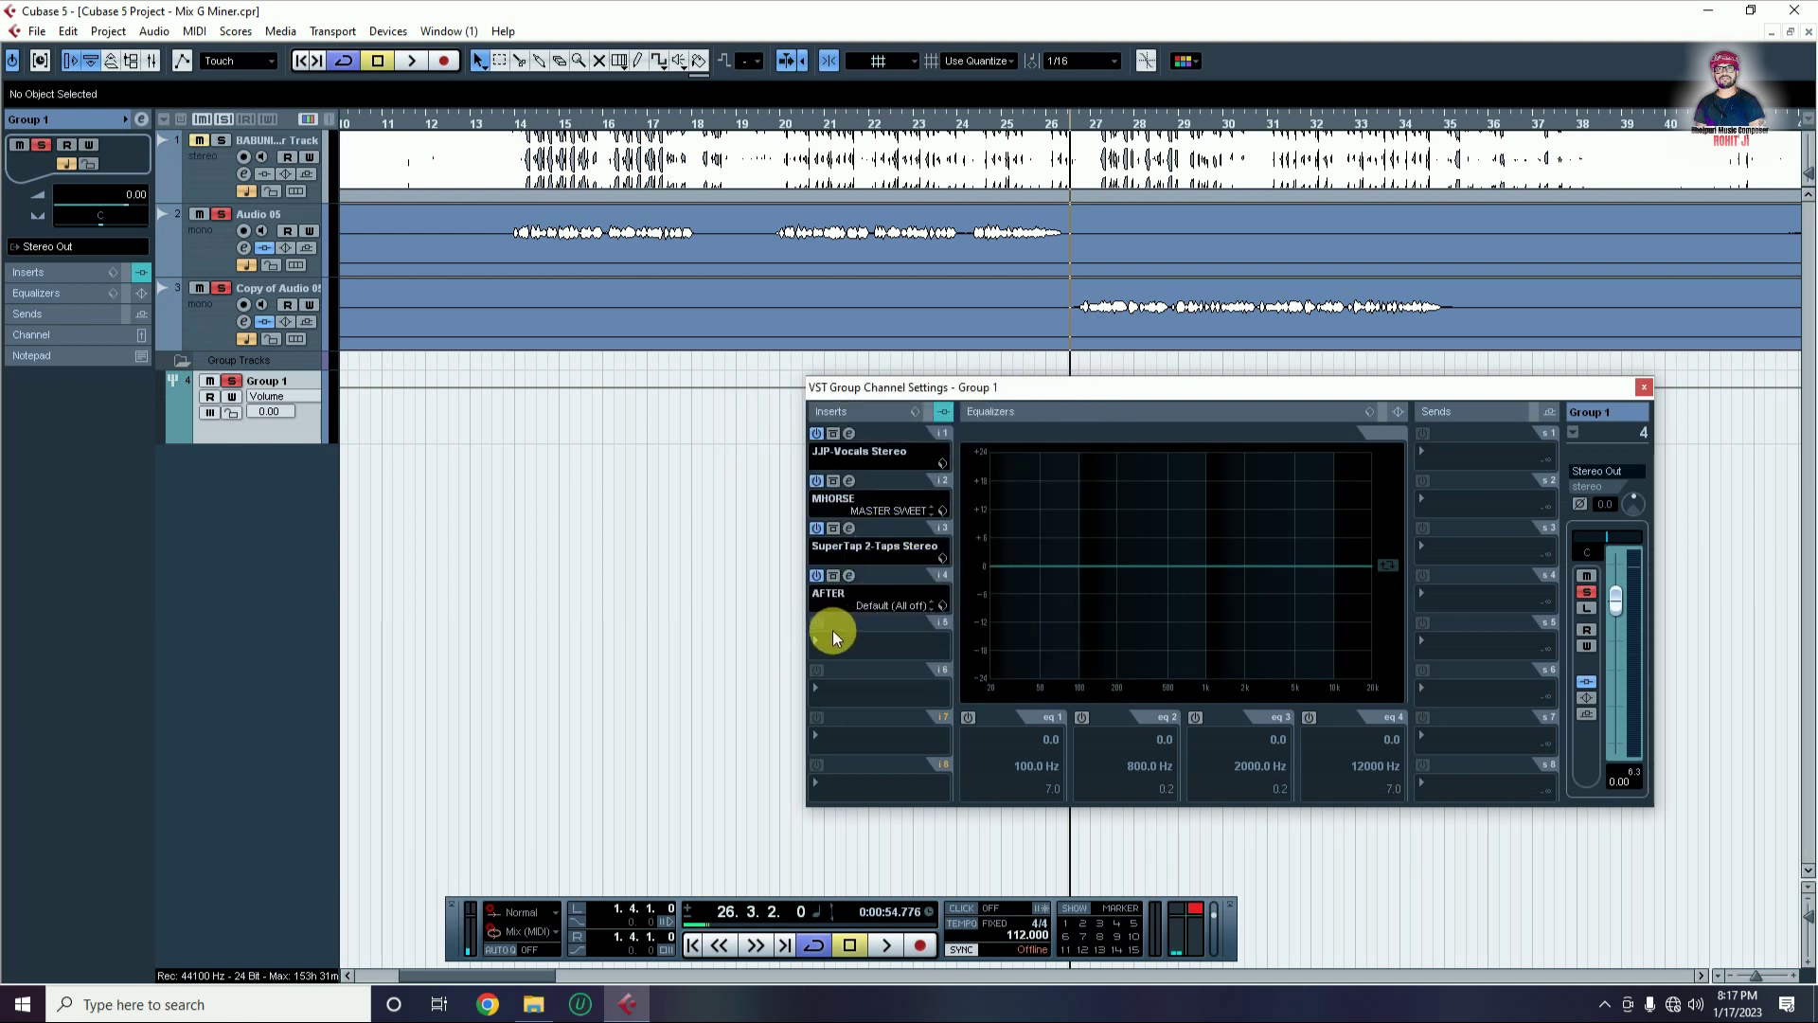
{"action": "left_click", "coordinate": [843, 599]}
{"action": "left_click", "coordinate": [894, 252]}
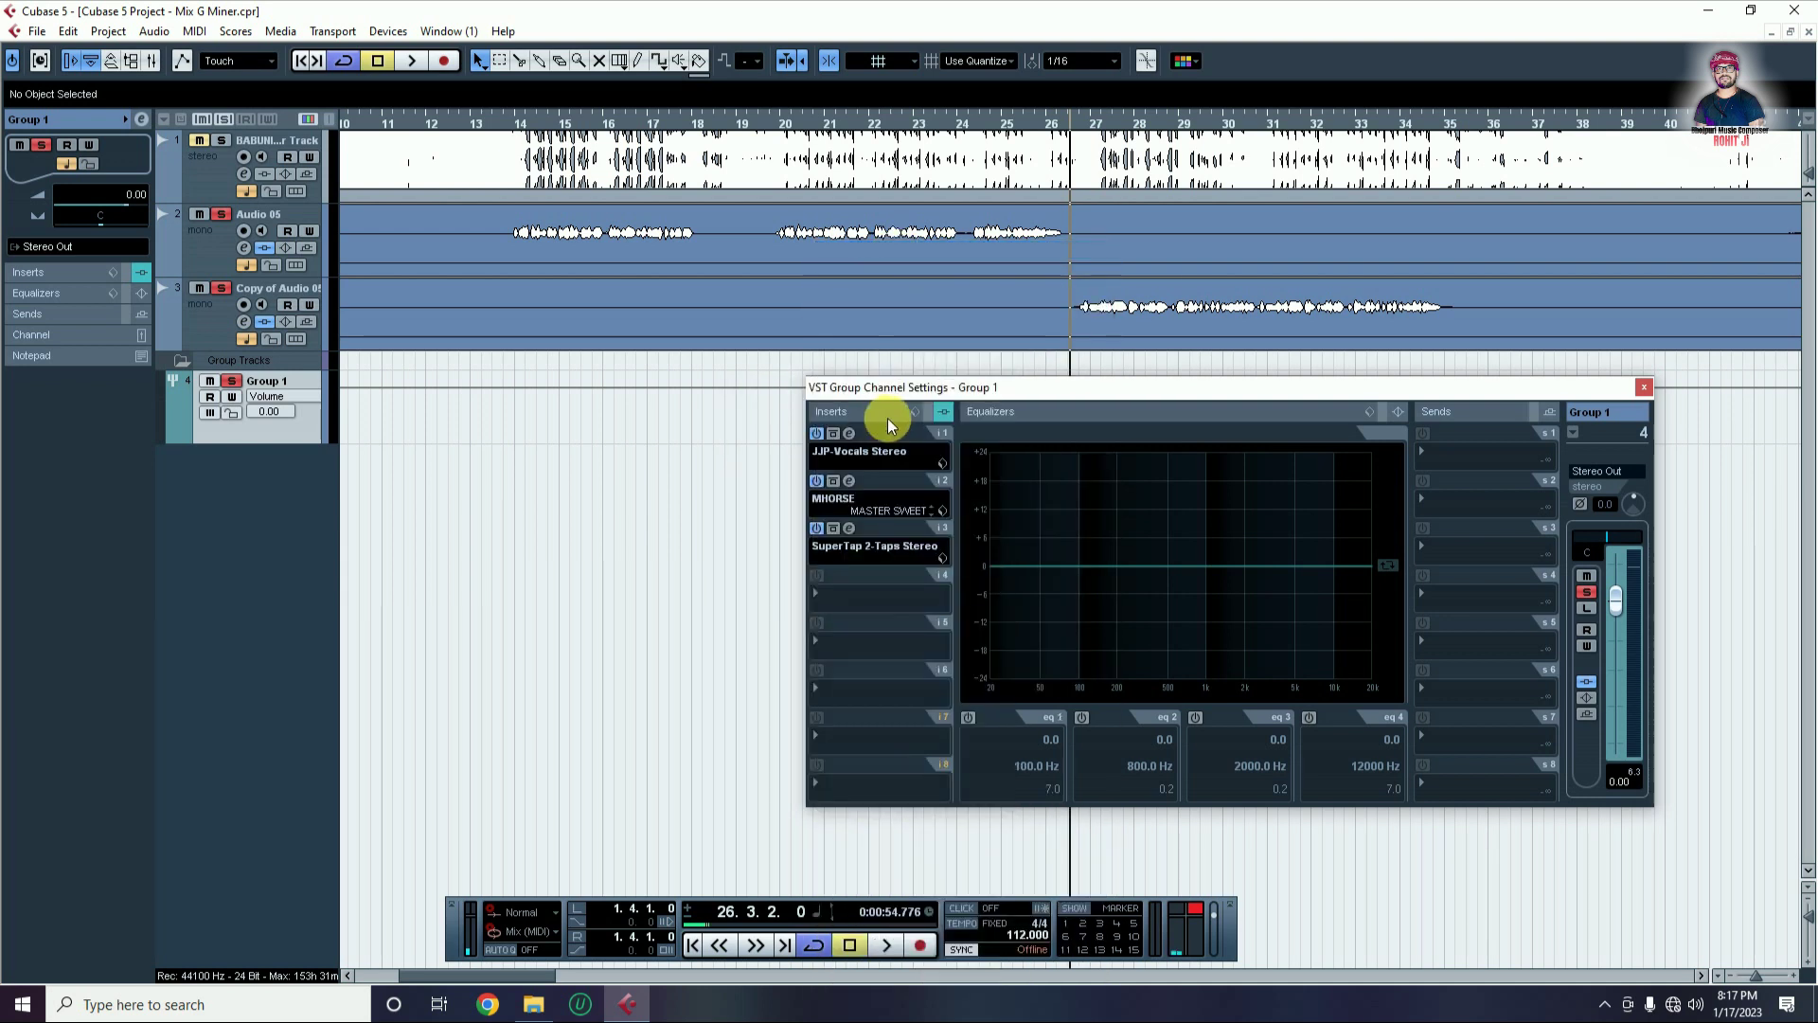
Load Sausage Fattener into the fourth insert slot of Group 1 and move its window clear of the channel settings
{"action": "left_click", "coordinate": [824, 593]}
{"action": "mouse_move", "coordinate": [875, 349]}
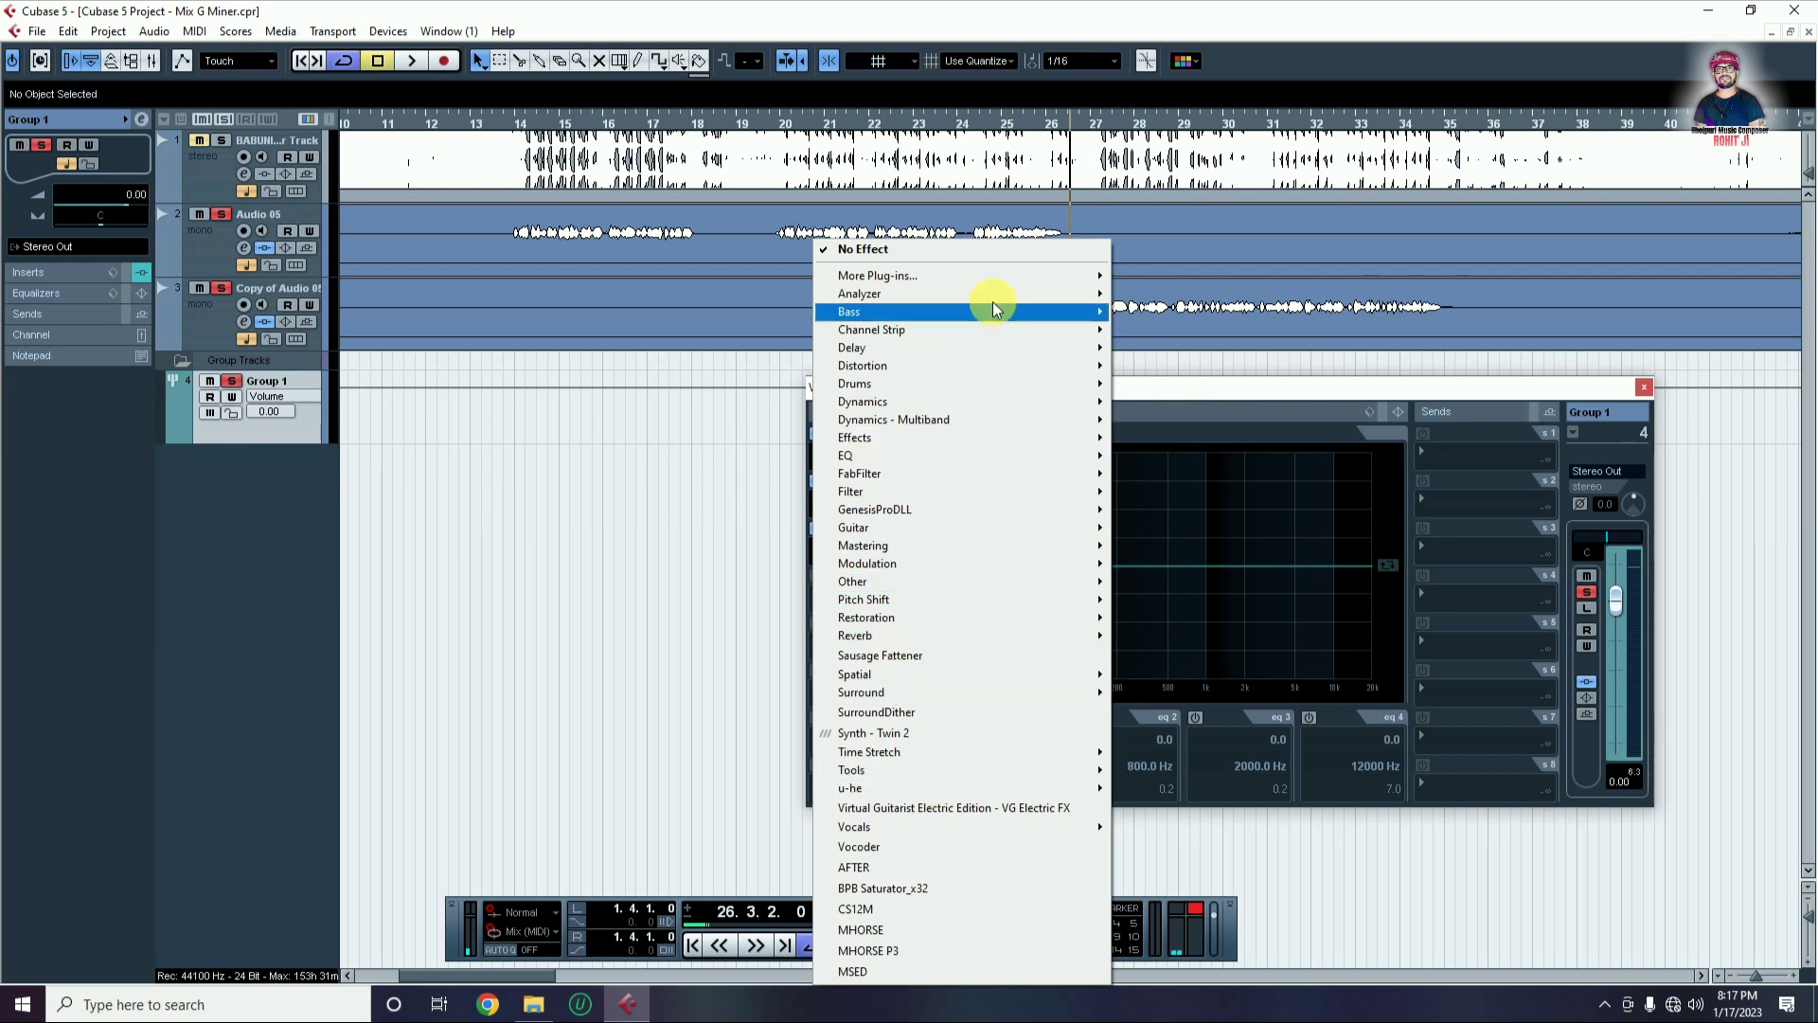
{"action": "mouse_move", "coordinate": [994, 276]}
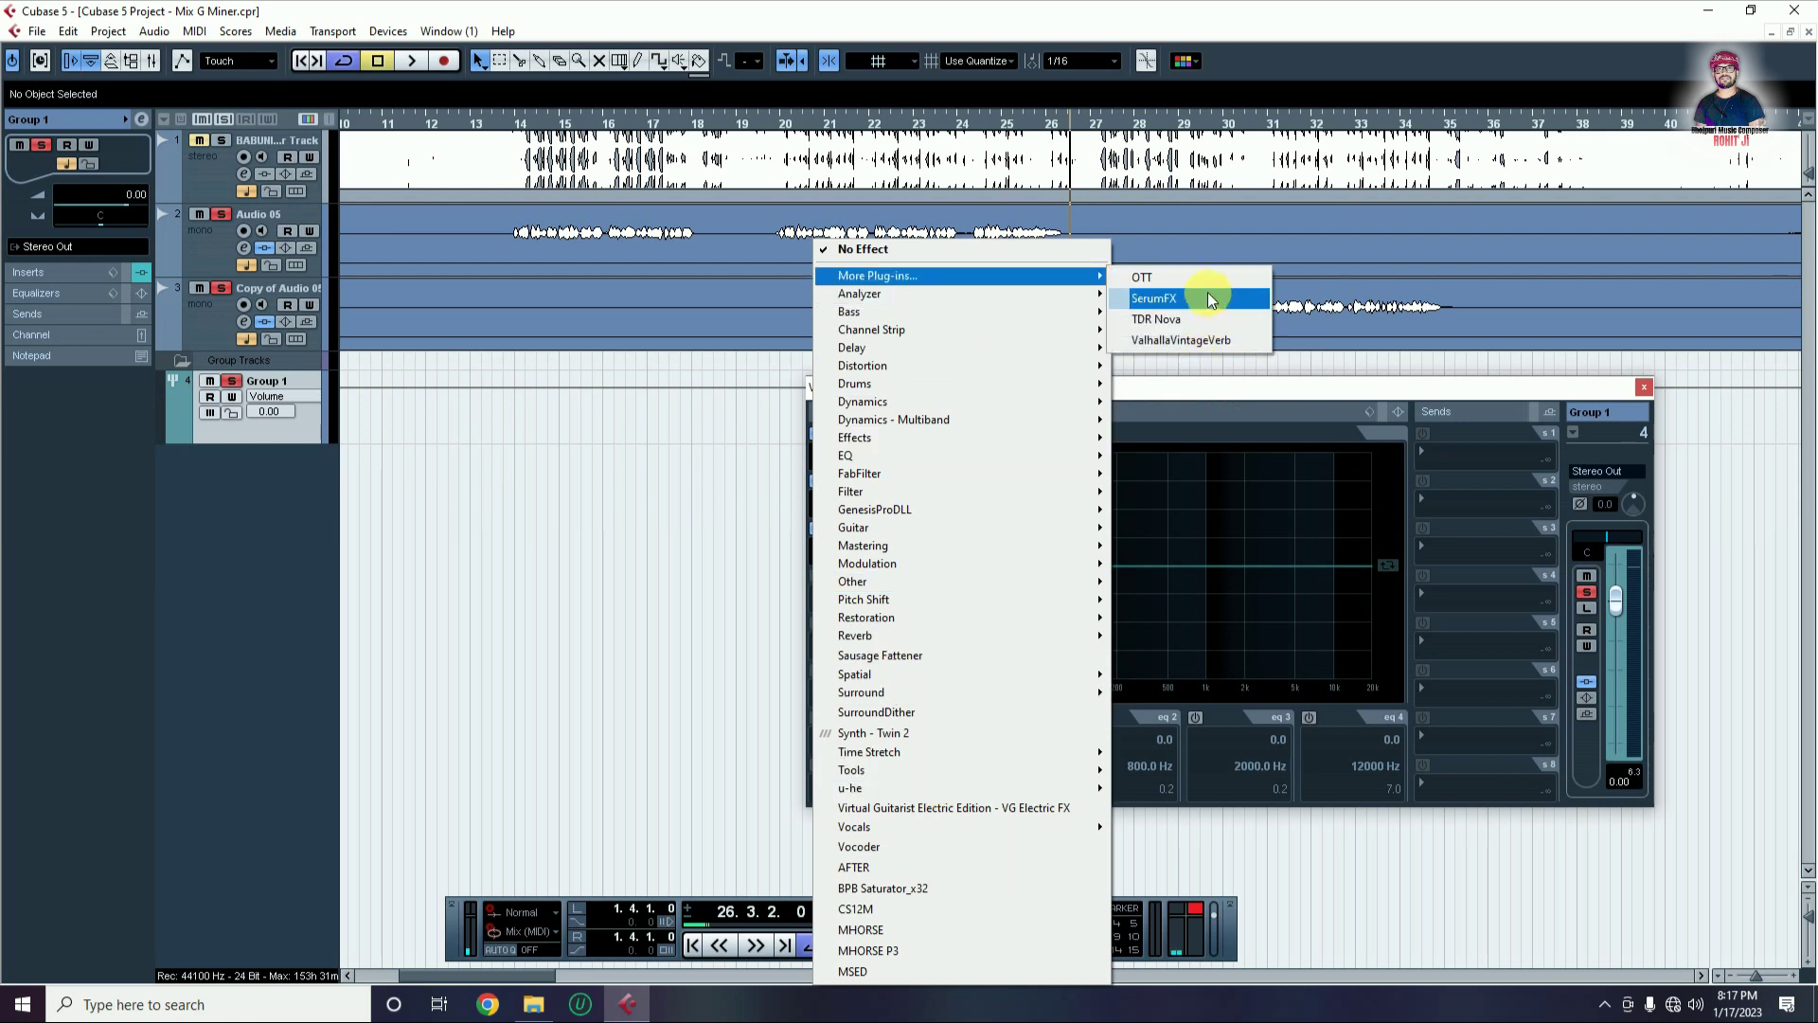
{"action": "left_click", "coordinate": [939, 655]}
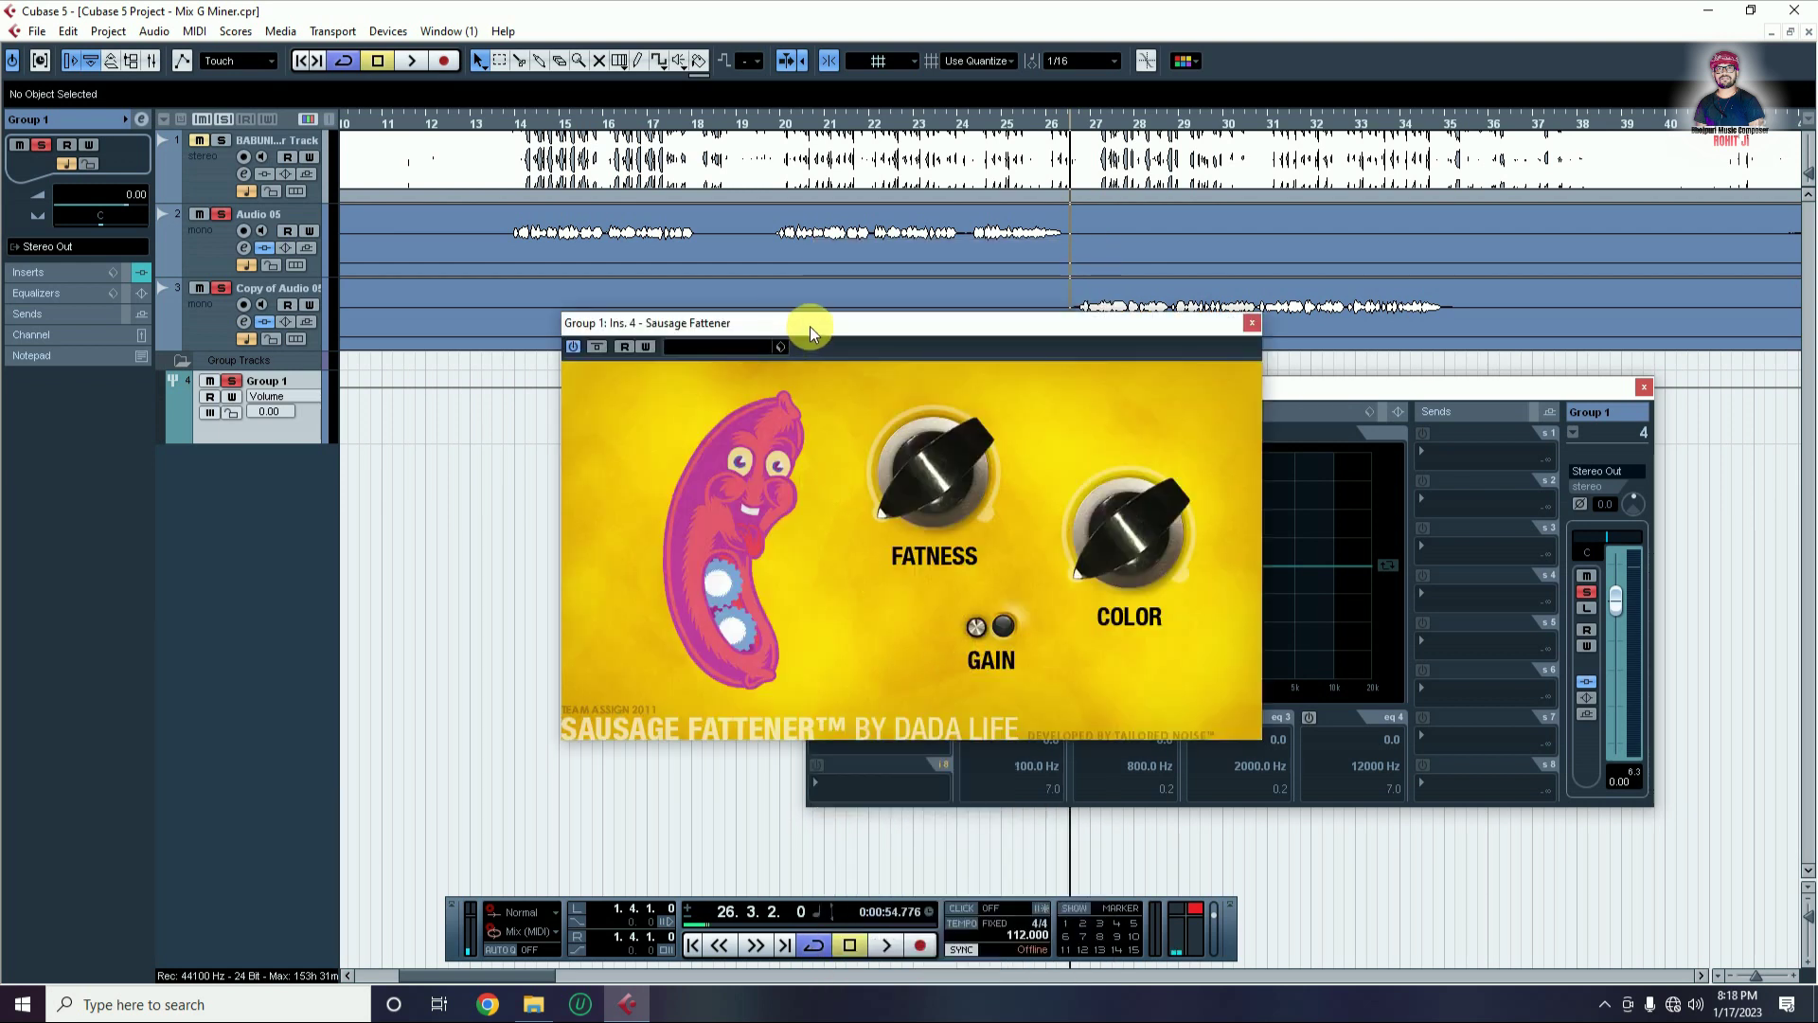
{"action": "left_click_drag", "start_coordinate": [809, 326], "coordinate": [485, 316]}
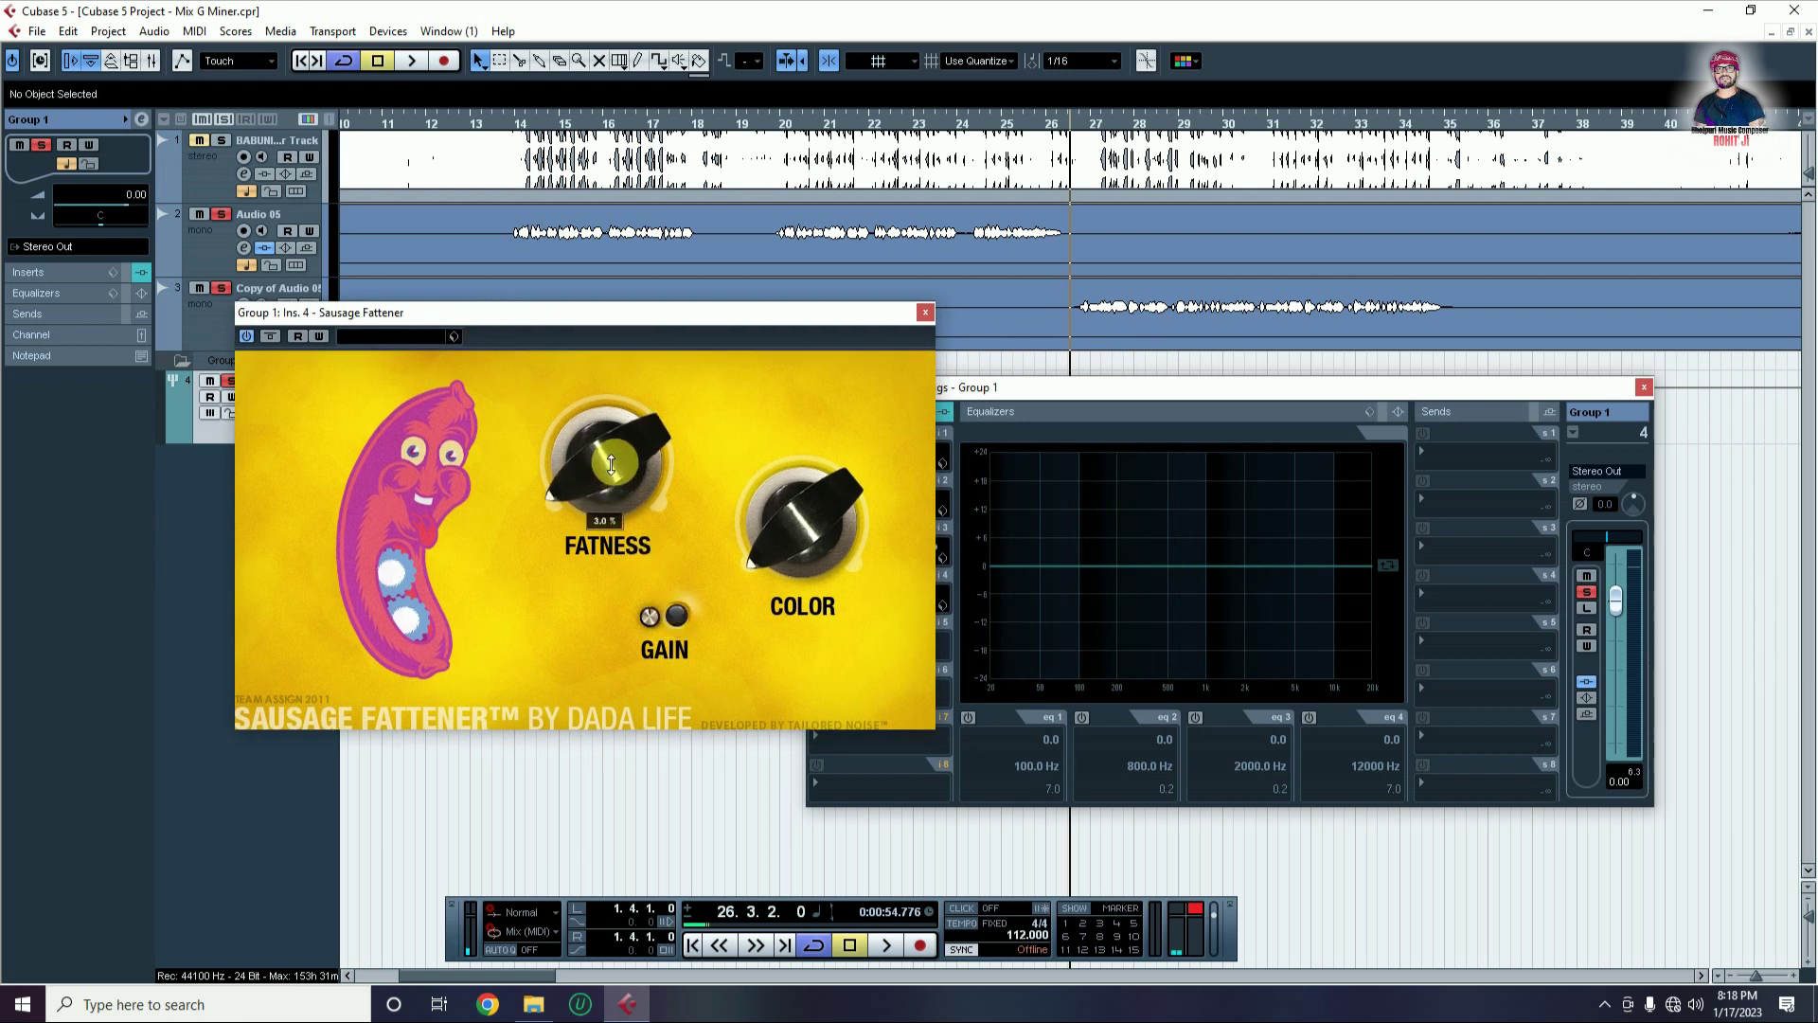
Try high Color amounts in Sausage Fattener, and turn Color back down close to its minimum while playing the vocals
{"action": "mouse_move", "coordinate": [799, 546]}
{"action": "left_click_drag", "start_coordinate": [800, 547], "coordinate": [797, 534]}
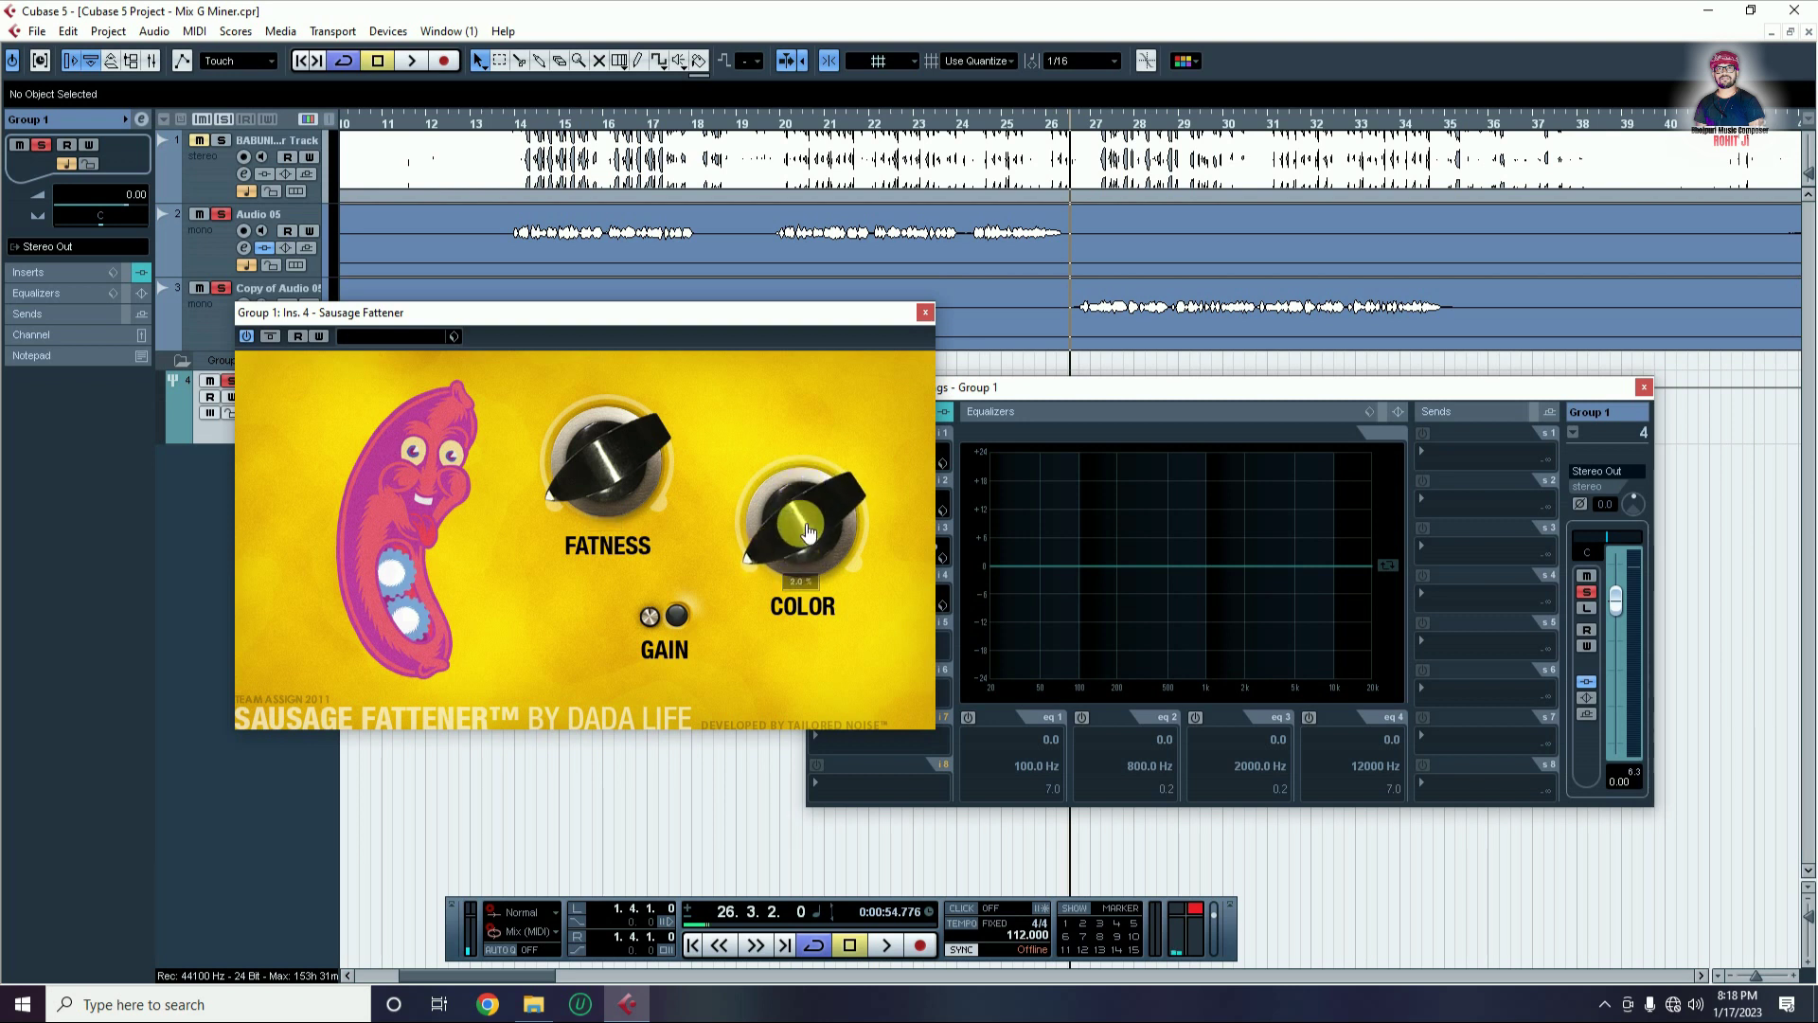
{"action": "left_click_drag", "start_coordinate": [801, 524], "coordinate": [865, 195]}
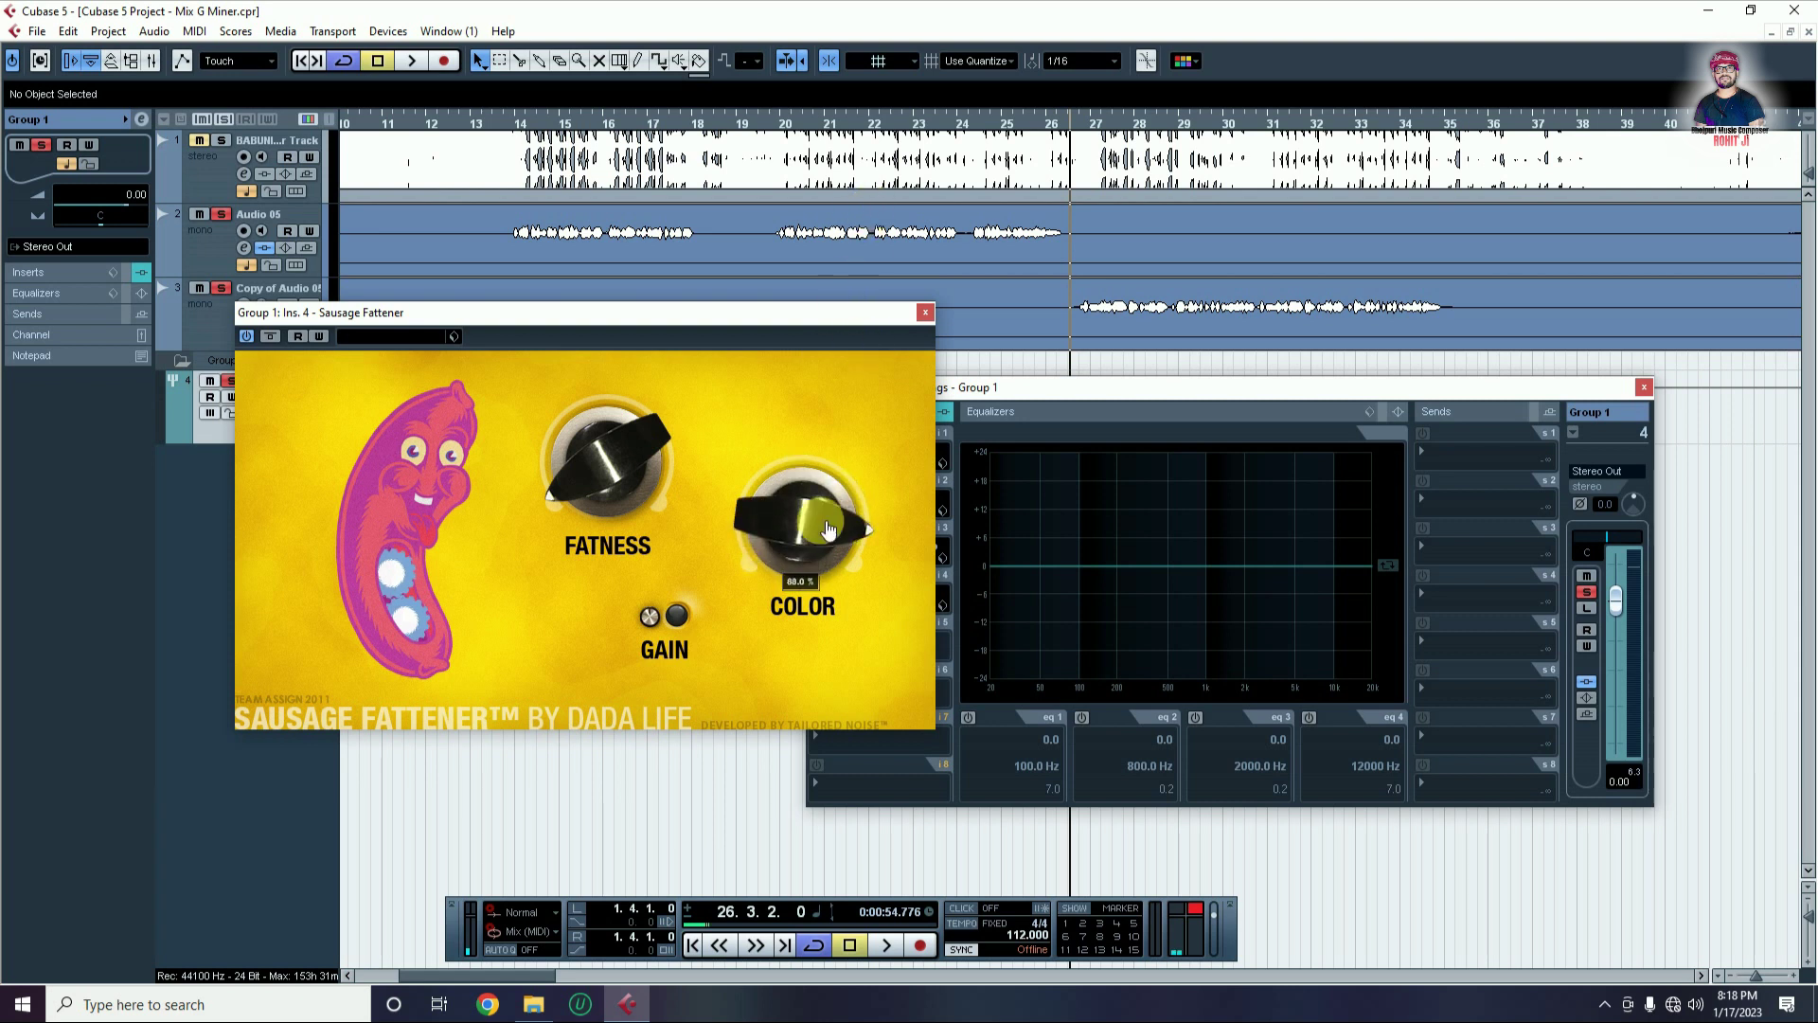
{"action": "left_click_drag", "start_coordinate": [821, 521], "coordinate": [832, 418]}
{"action": "key", "text": "space"}
{"action": "left_click_drag", "start_coordinate": [809, 511], "coordinate": [858, 873]}
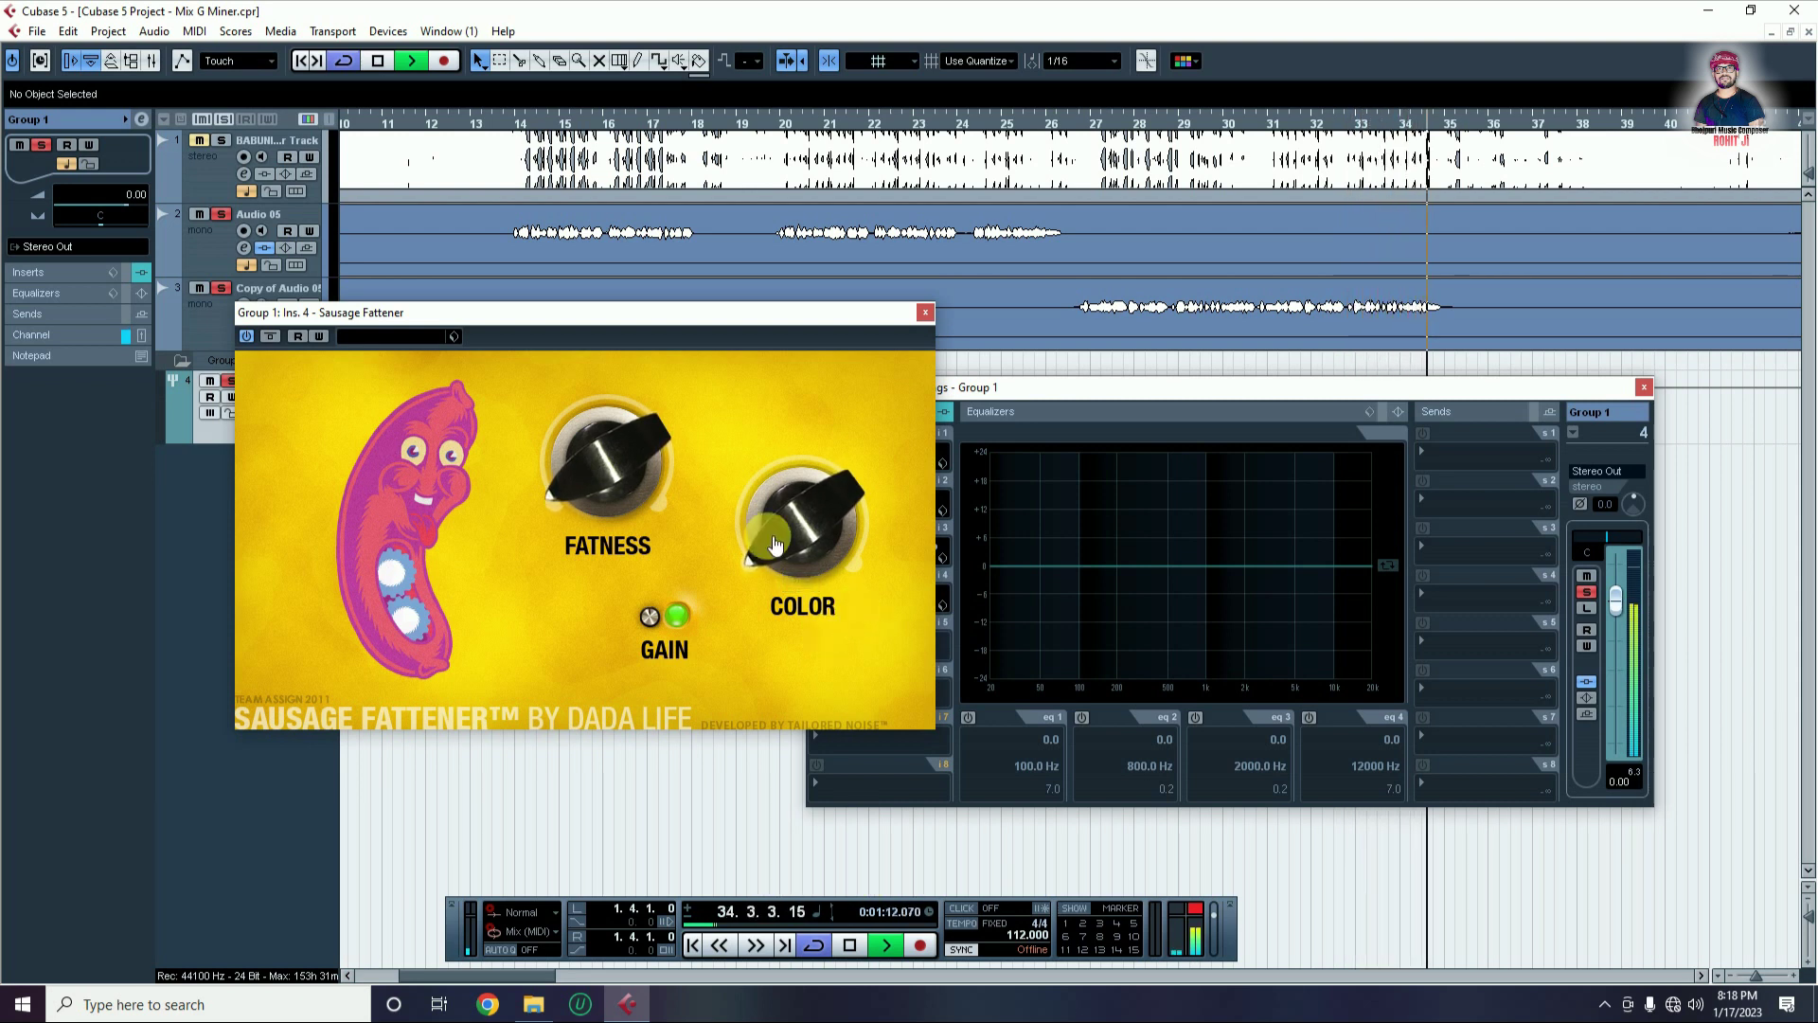
{"action": "key", "text": "space"}
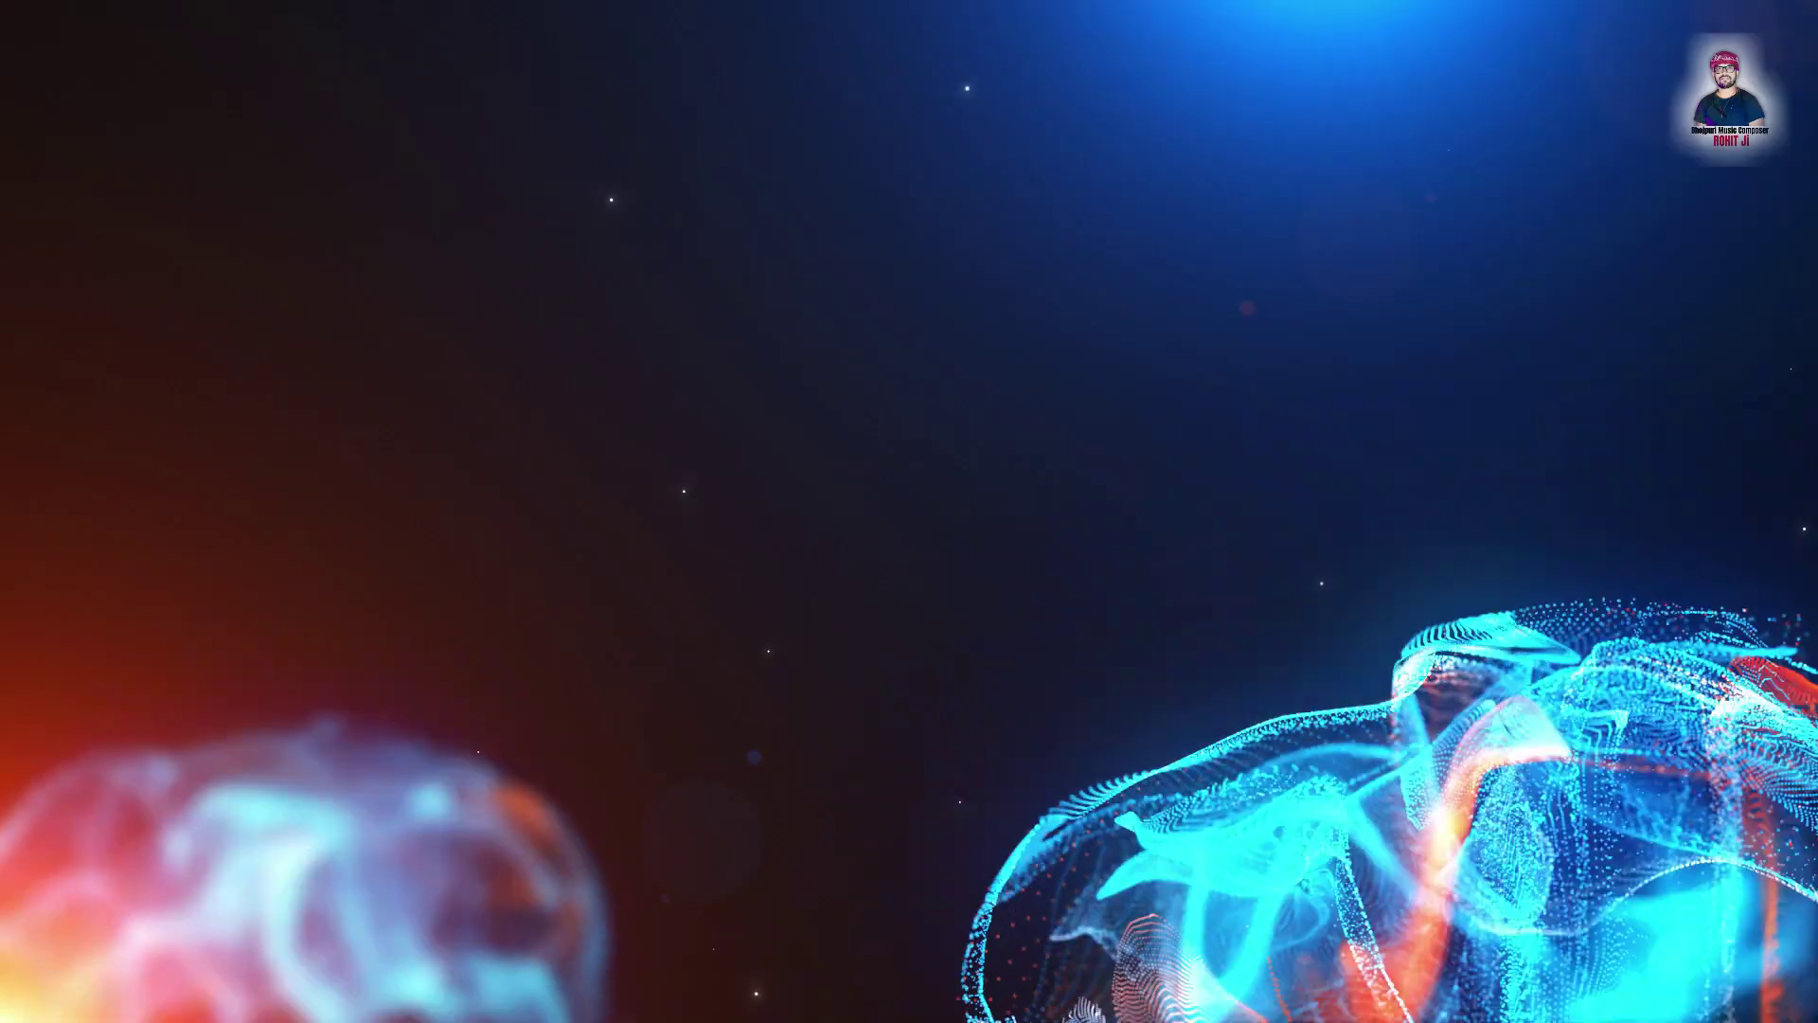